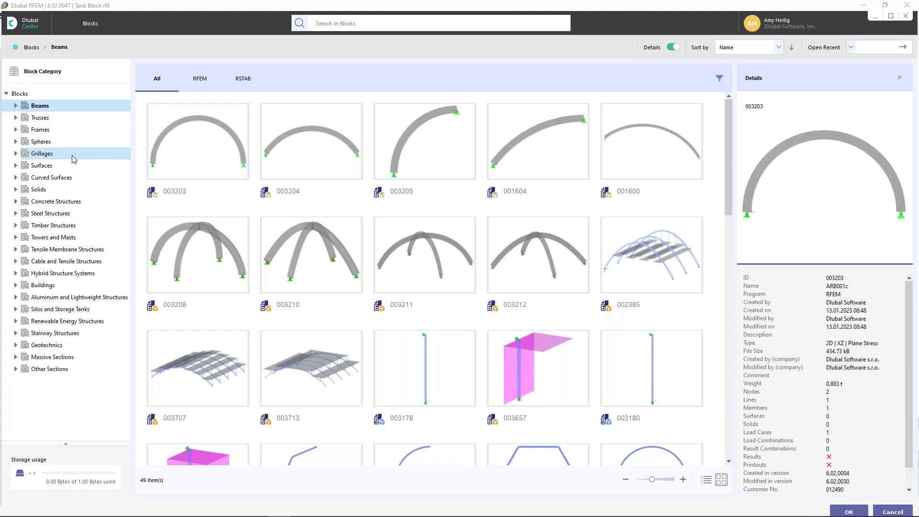
# - Browse the Steel Structures, Timber Structures, and Silos and Storage Tanks categories in the block library
pyautogui.click(63, 216)
pyautogui.scroll(-10, 416, 291)
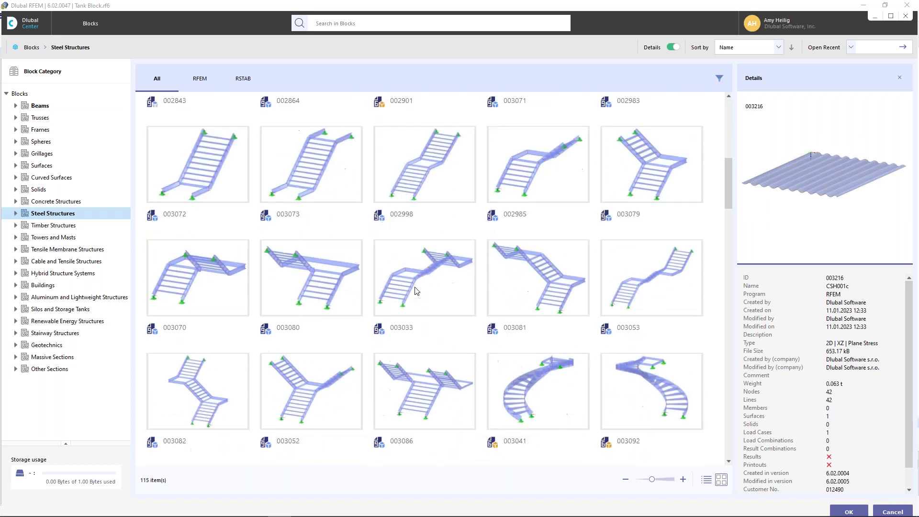
pyautogui.click(49, 229)
pyautogui.scroll(-5, 443, 322)
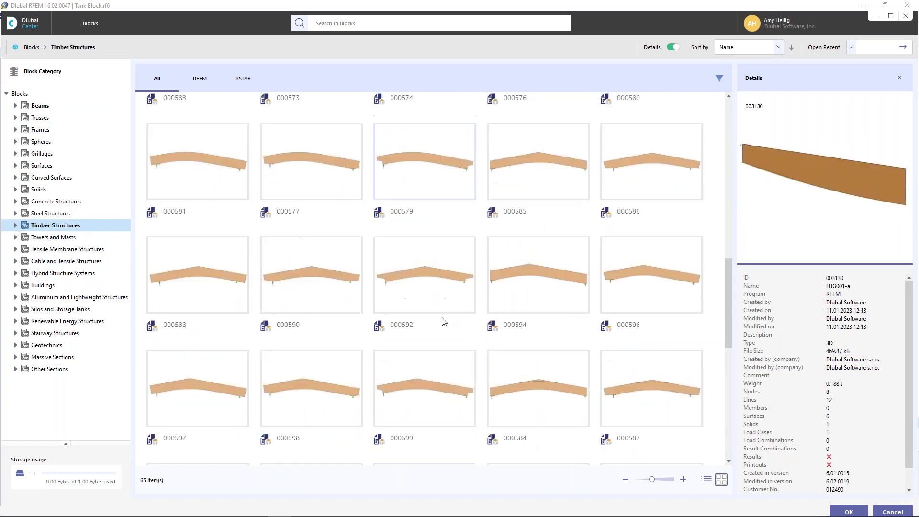
pyautogui.scroll(-1, 383, 322)
pyautogui.click(38, 310)
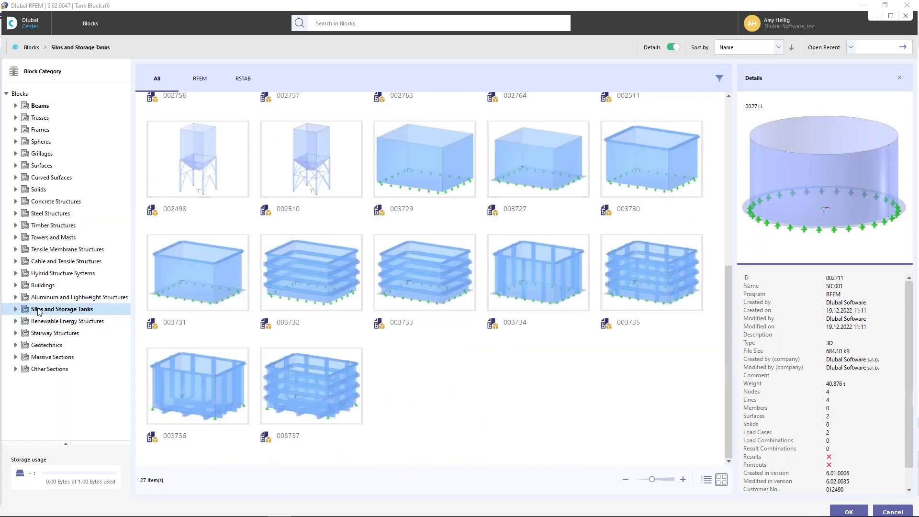
pyautogui.scroll(5, 433, 315)
pyautogui.scroll(1, 433, 315)
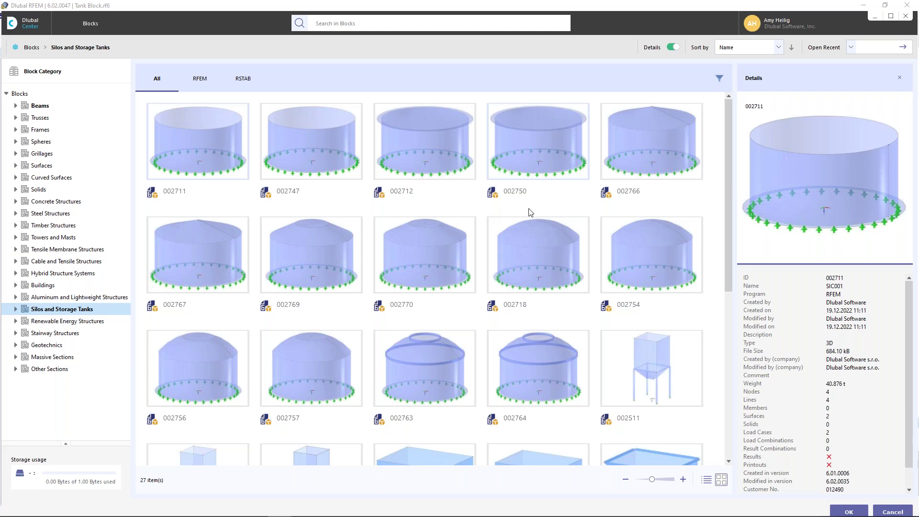
pyautogui.click(634, 248)
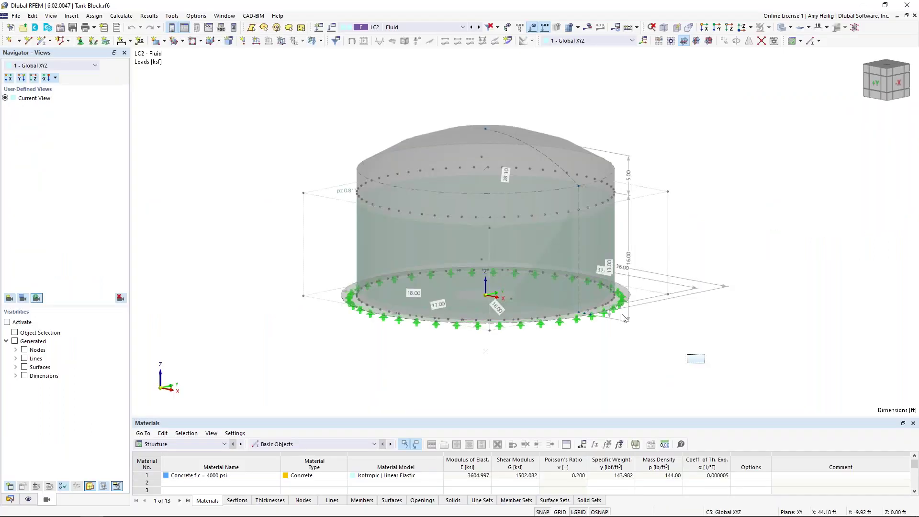
# - Review the tank block's insertion settings, structure parameters and JavaScript code in the block editor
pyautogui.rightClick(447, 159)
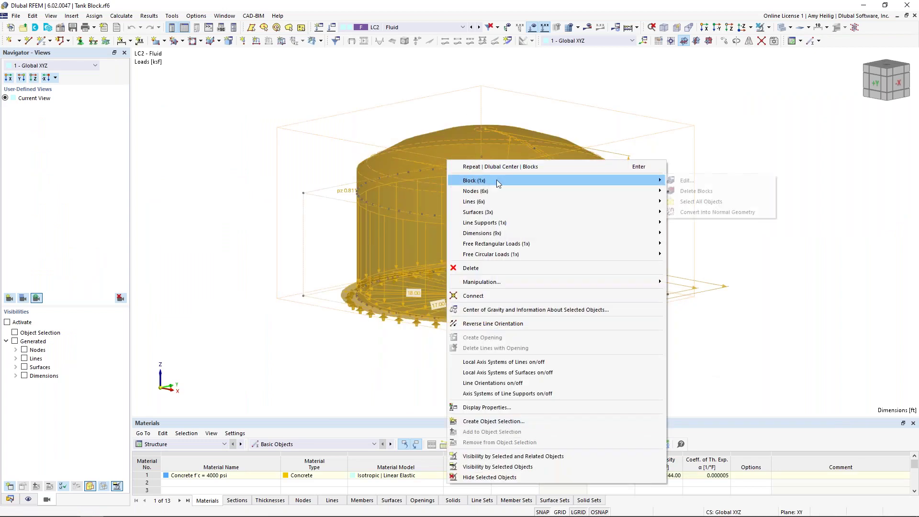
pyautogui.click(684, 180)
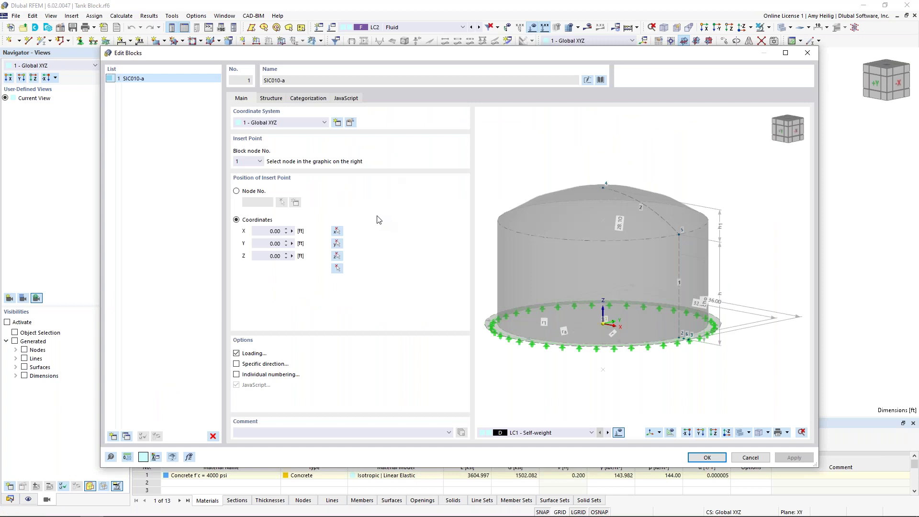
pyautogui.click(273, 100)
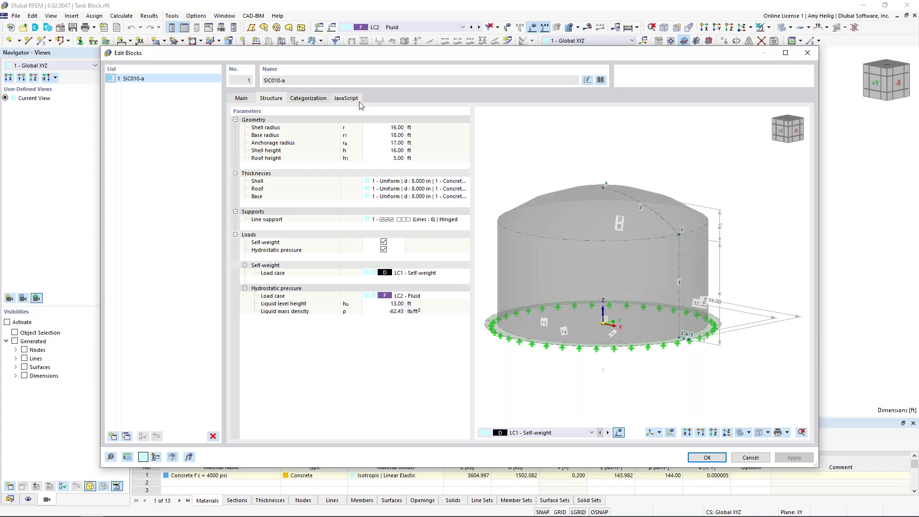
pyautogui.click(346, 99)
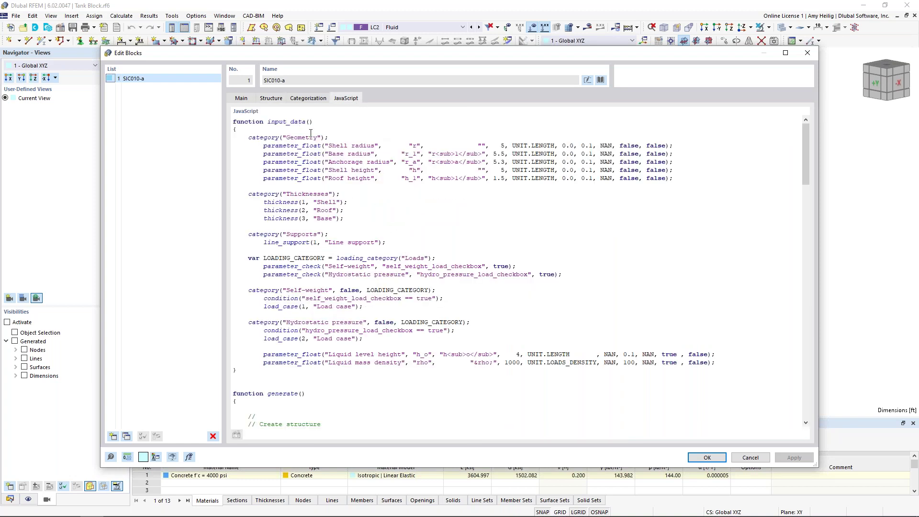
pyautogui.click(279, 99)
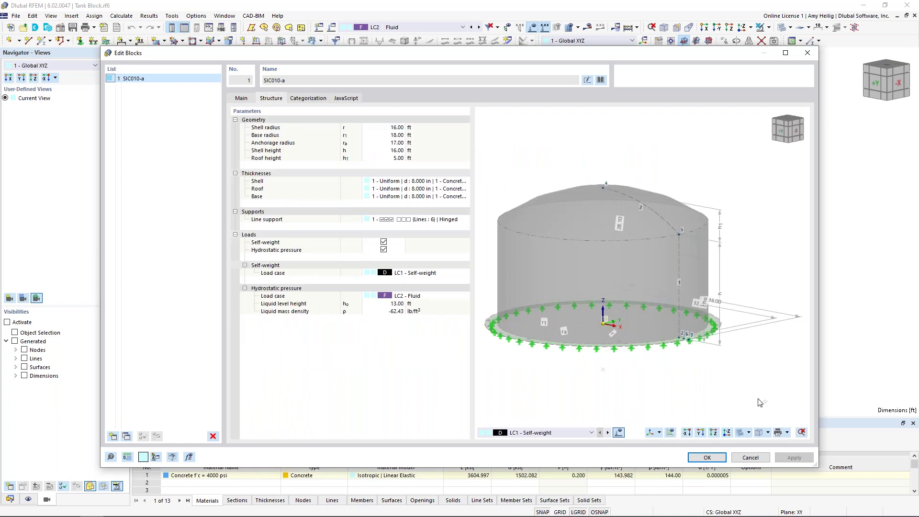
pyautogui.click(707, 457)
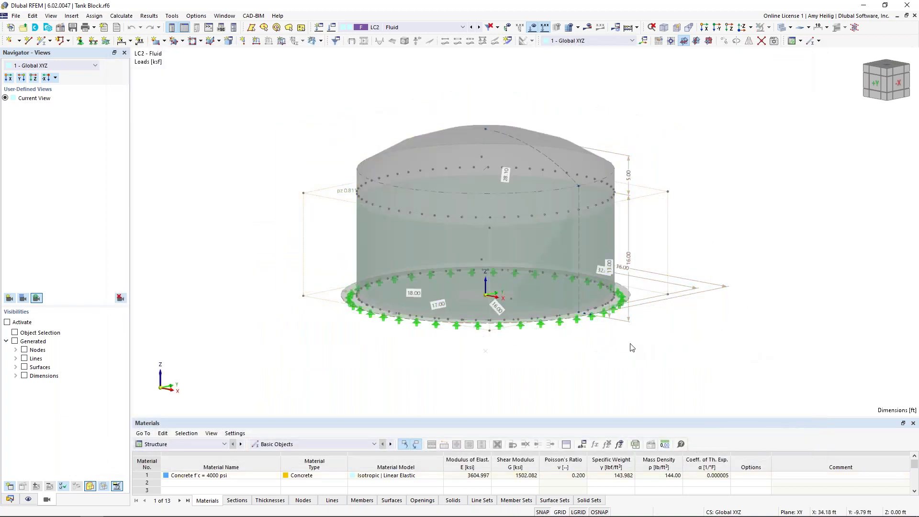
# - Select the entire tank block and convert it into normal geometry
pyautogui.moveTo(608, 351); pyautogui.dragTo(588, 360, button='middle')
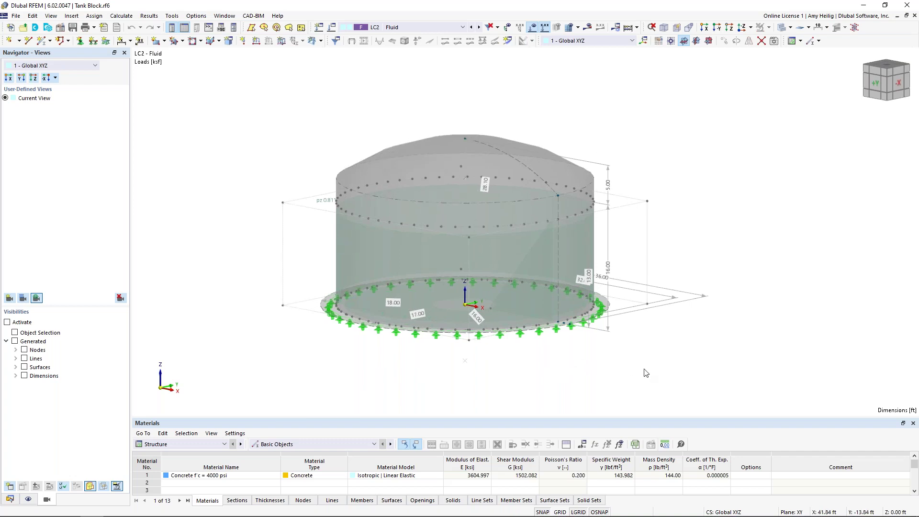
pyautogui.moveTo(662, 369); pyautogui.dragTo(332, 125)
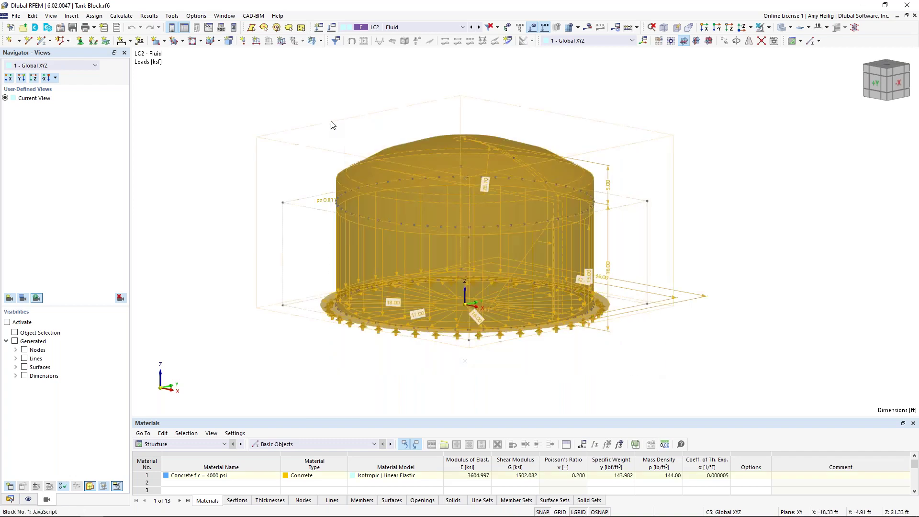
pyautogui.rightClick(411, 159)
pyautogui.moveTo(438, 181)
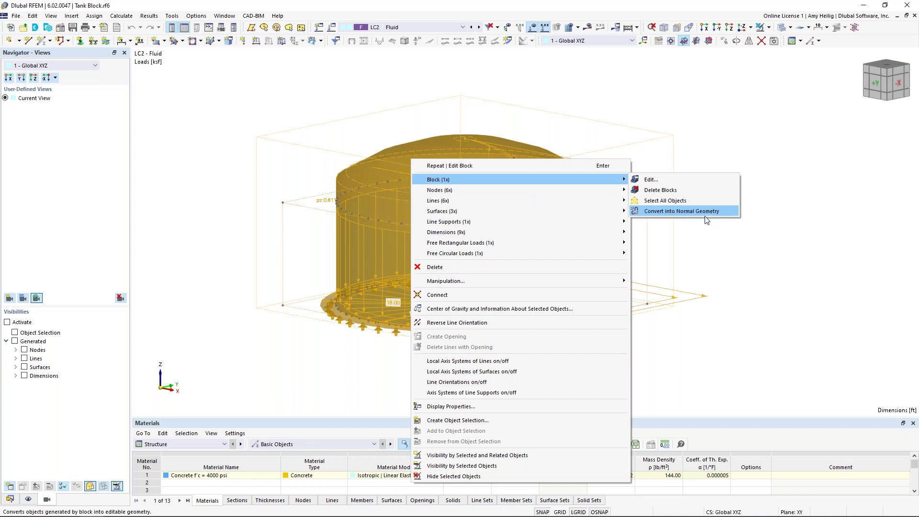
pyautogui.click(672, 211)
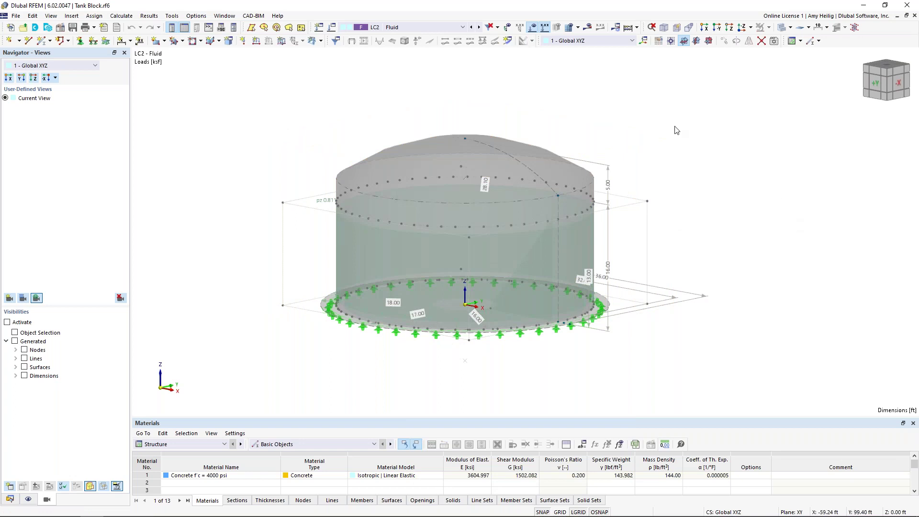
# - Inspect the tank and its fluid load in wireframe display and restore the shaded surface display
pyautogui.click(781, 29)
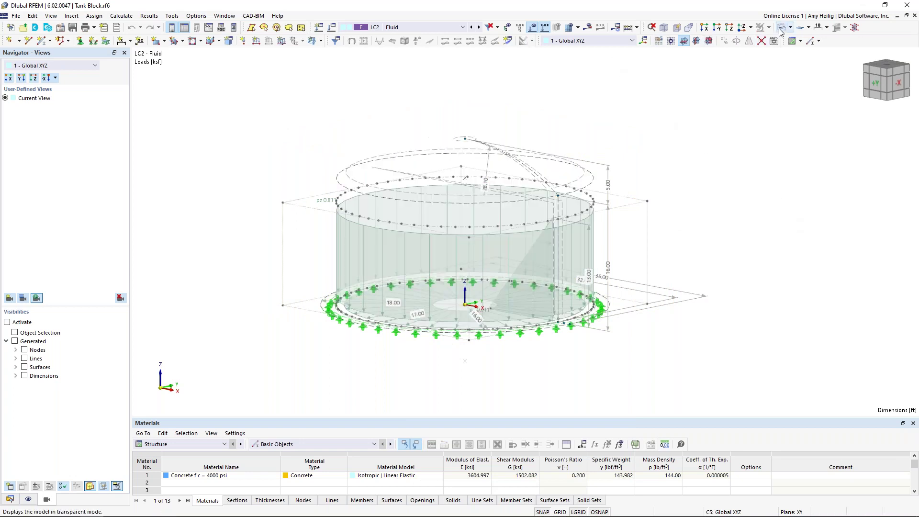
pyautogui.keyDown('ctrl'); pyautogui.moveTo(648, 146); pyautogui.dragTo(670, 139, button='middle'); pyautogui.keyUp('ctrl')
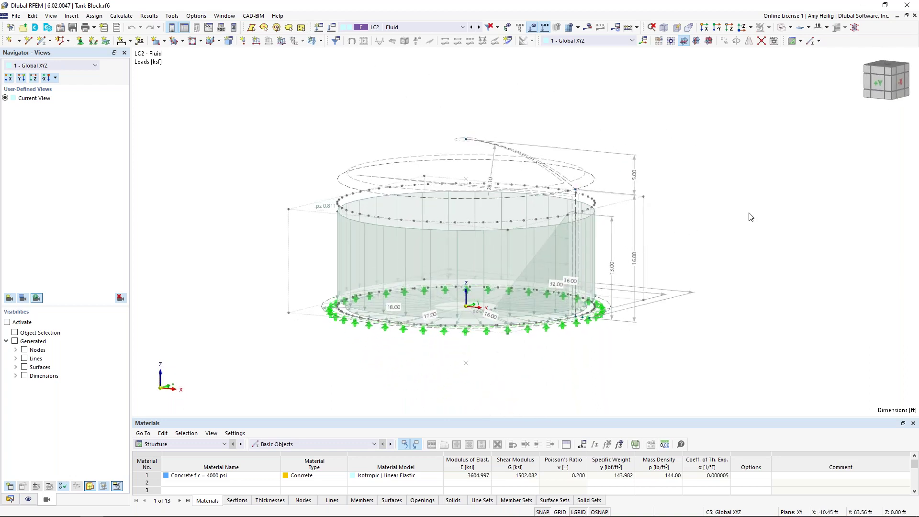
pyautogui.click(783, 28)
pyautogui.click(783, 28)
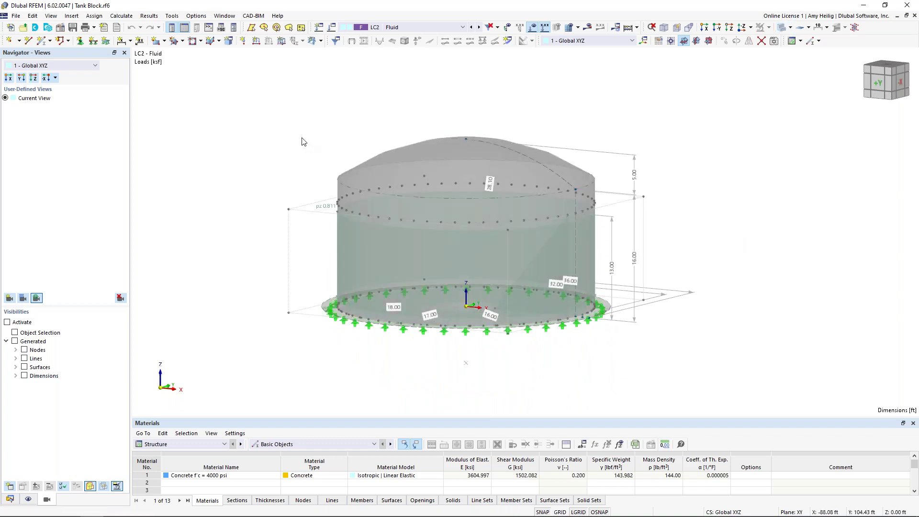
# - Switch to the Tank Webinar.rf6 model and show its data tree
pyautogui.click(224, 16)
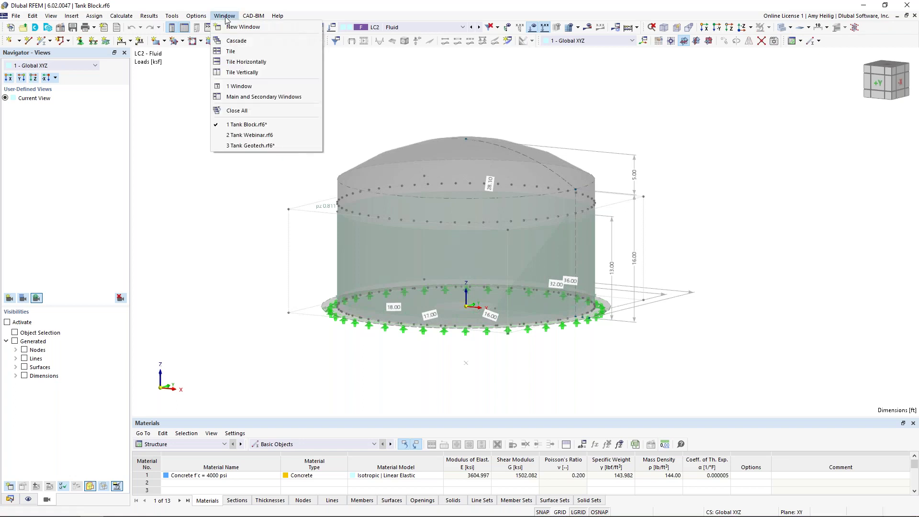
pyautogui.click(231, 138)
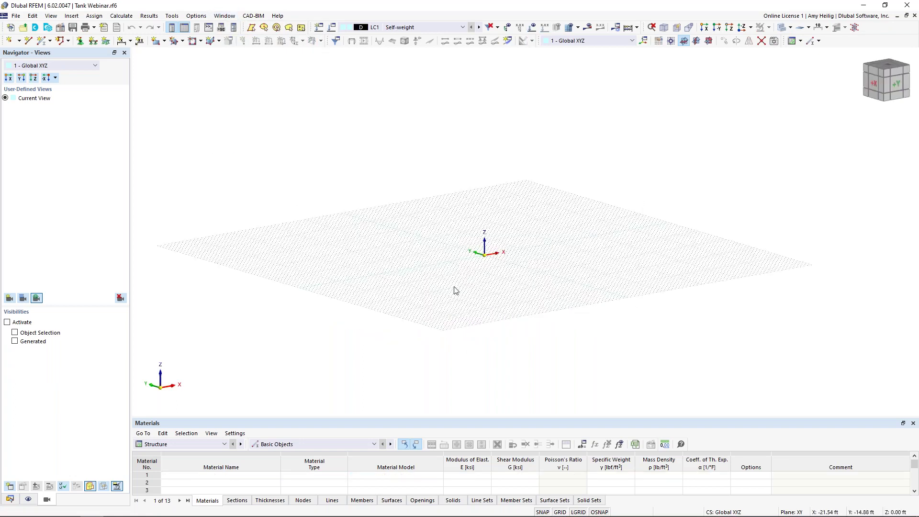
pyautogui.click(10, 499)
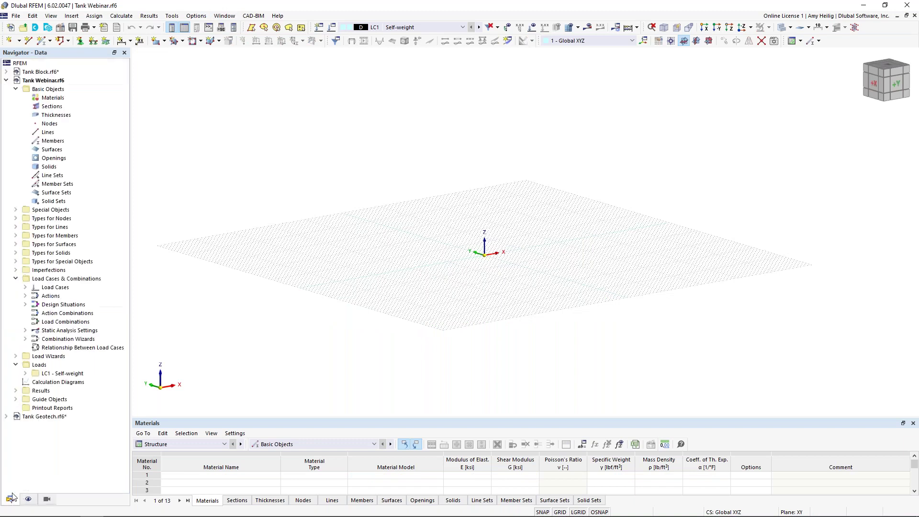
# - Activate the Concrete Design add-on in the base data of the Tank Webinar model
pyautogui.rightClick(52, 86)
pyautogui.click(319, 164)
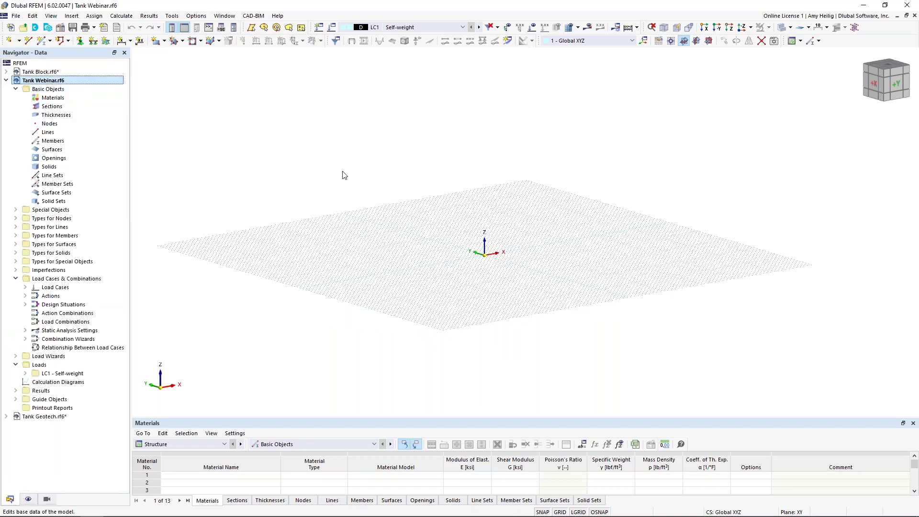
pyautogui.click(324, 115)
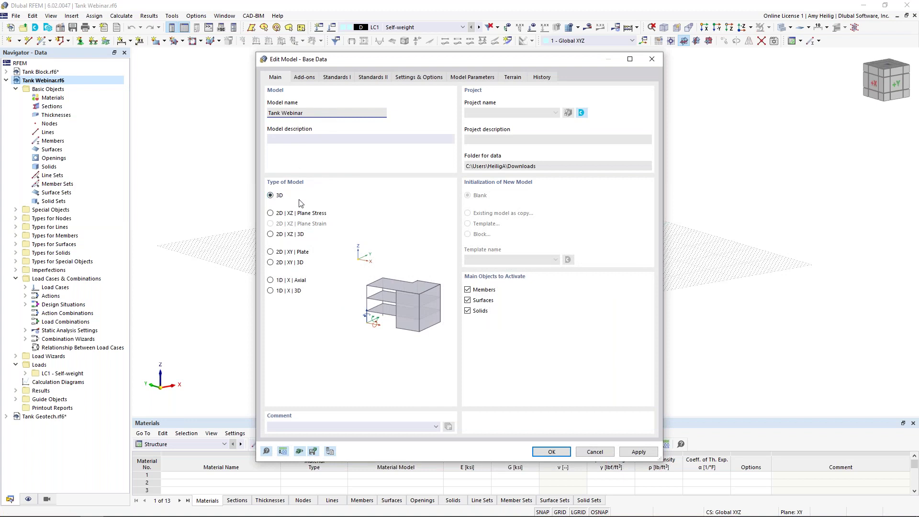
pyautogui.click(307, 77)
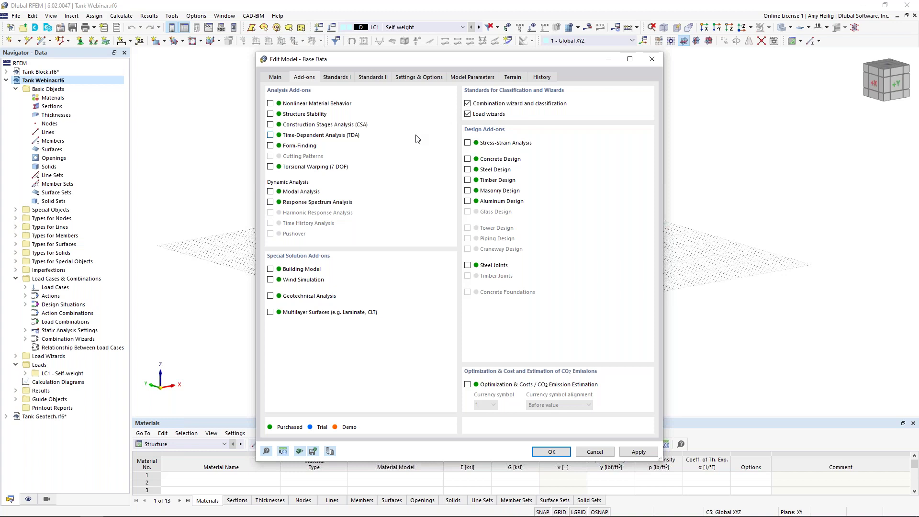
pyautogui.click(468, 159)
# - Check the available concrete design standards and keep ACI 318 selected
pyautogui.click(337, 77)
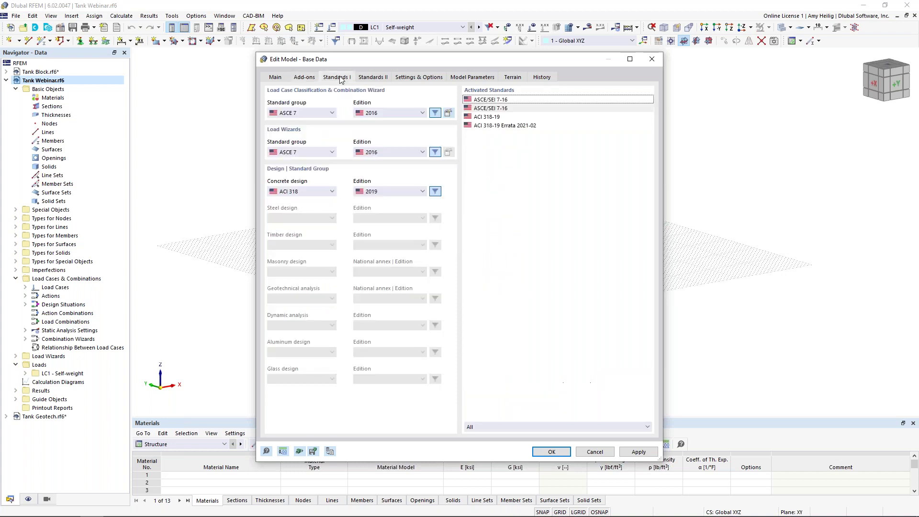
pyautogui.click(324, 193)
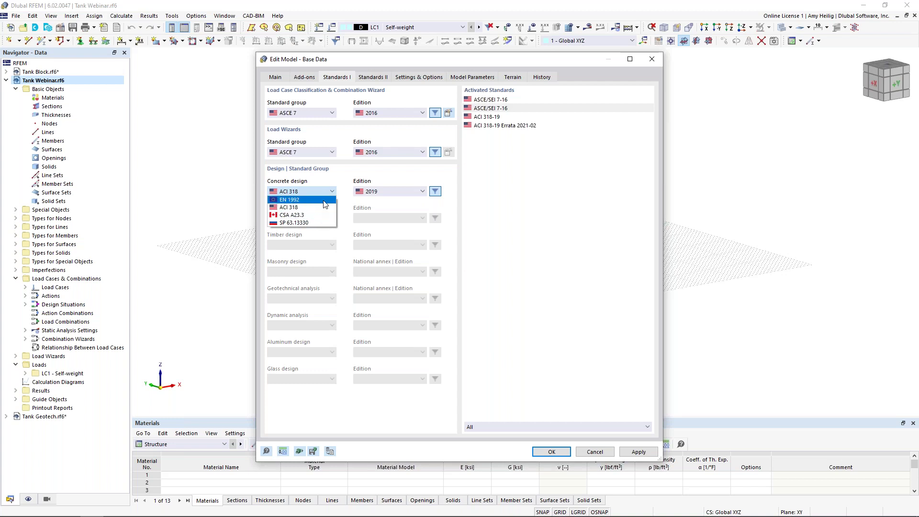
pyautogui.click(350, 208)
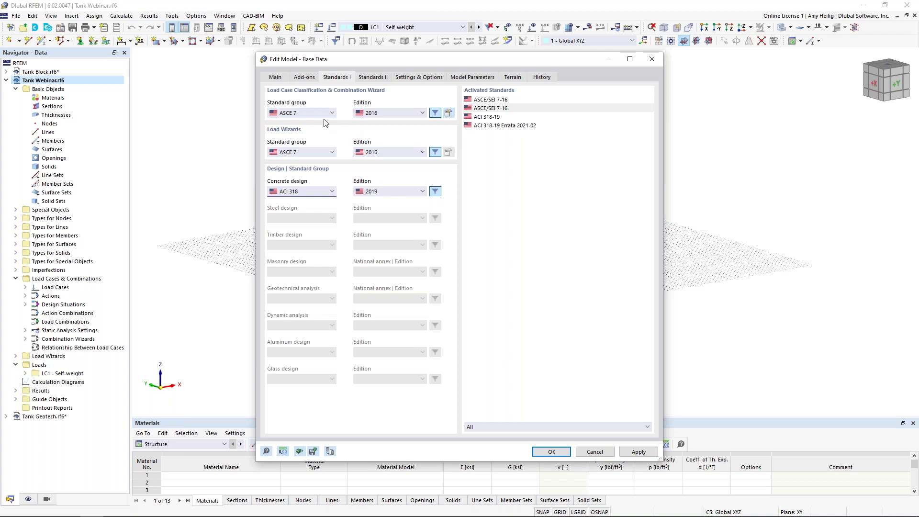
# - Set the load case classification and combination standard to ASCE 7, edition 2022, accepting the reset to defaults, and save the base data
pyautogui.click(305, 111)
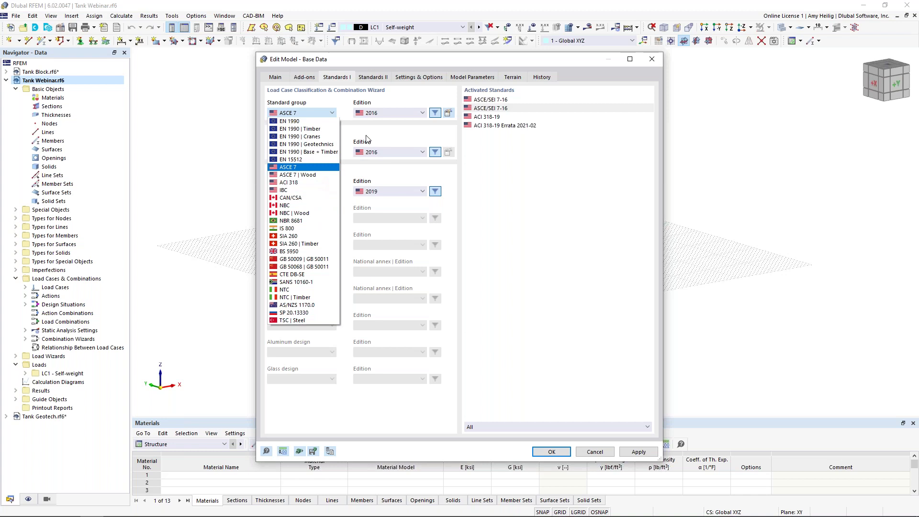
pyautogui.click(382, 128)
pyautogui.click(386, 113)
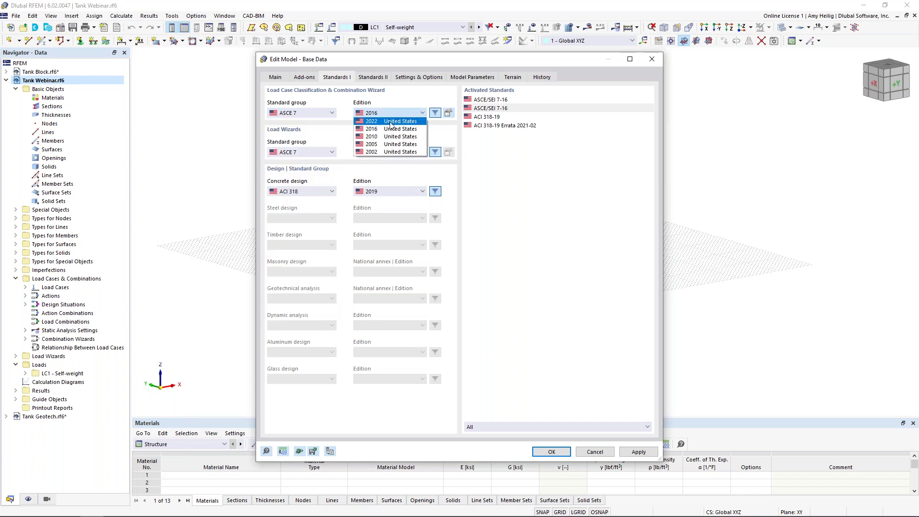
pyautogui.click(390, 126)
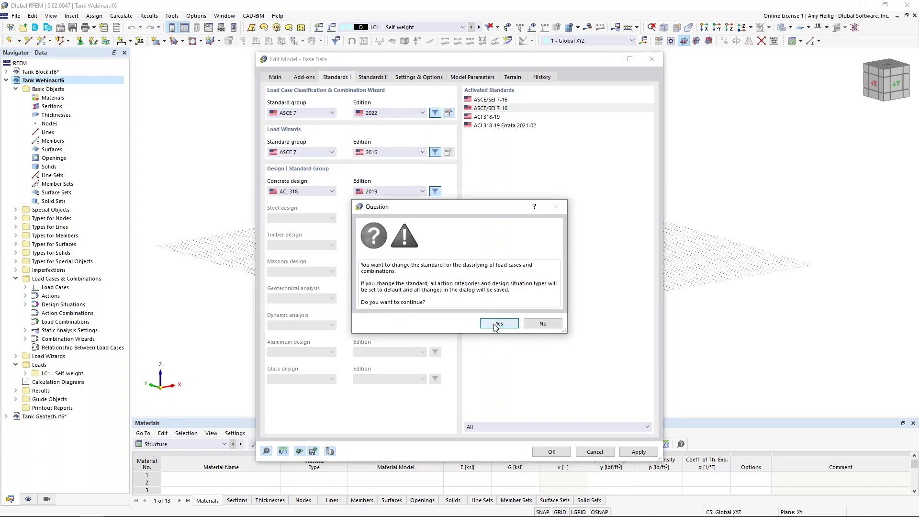
pyautogui.click(495, 325)
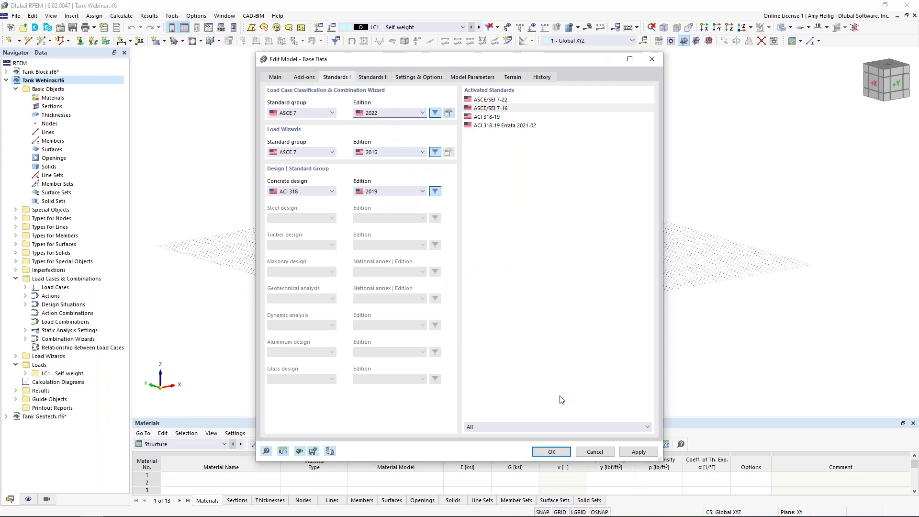
pyautogui.click(552, 452)
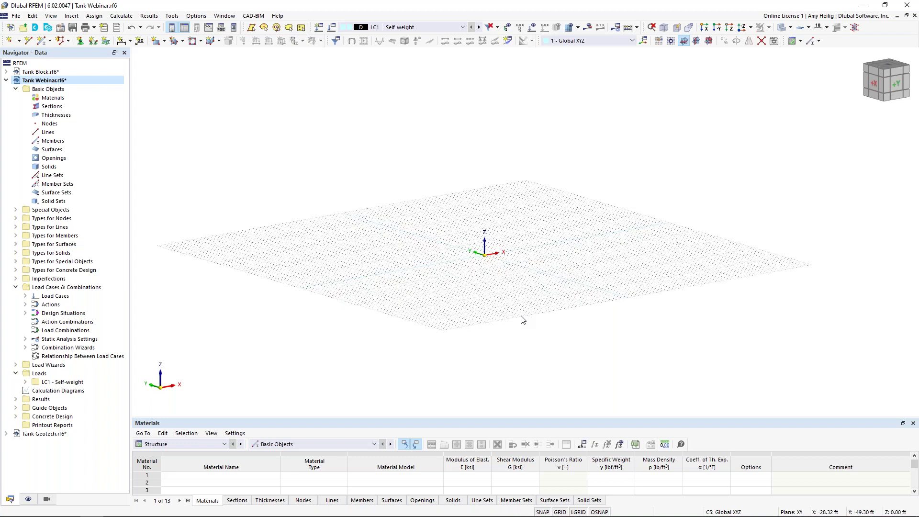
# - Draw a circle with a 45 ft radius centred on the origin of the XY work plane
pyautogui.scroll(1, 522, 269)
pyautogui.scroll(1, 521, 269)
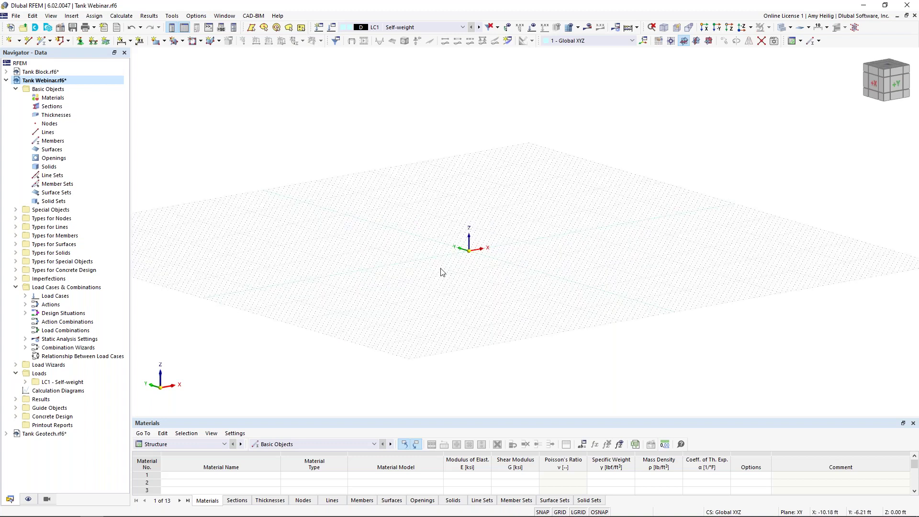
pyautogui.click(28, 45)
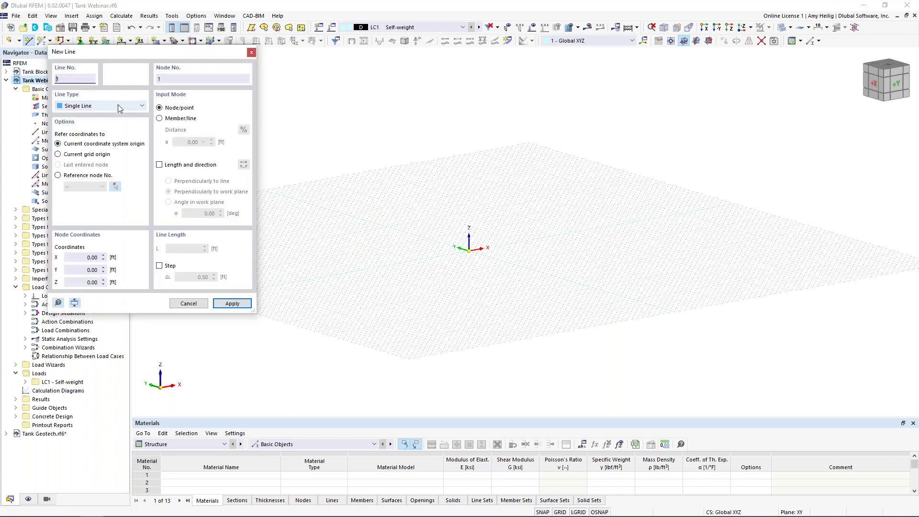
pyautogui.click(118, 104)
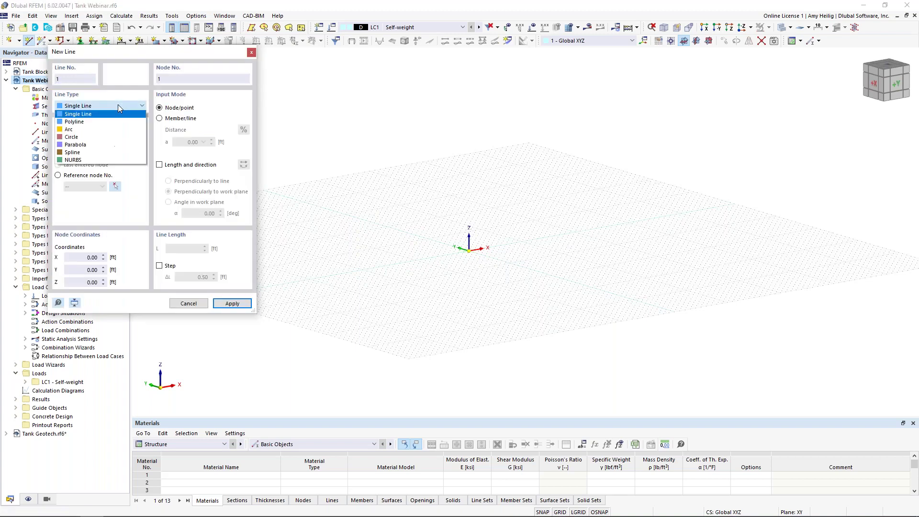
pyautogui.click(110, 140)
pyautogui.scroll(1, 501, 278)
pyautogui.click(458, 244)
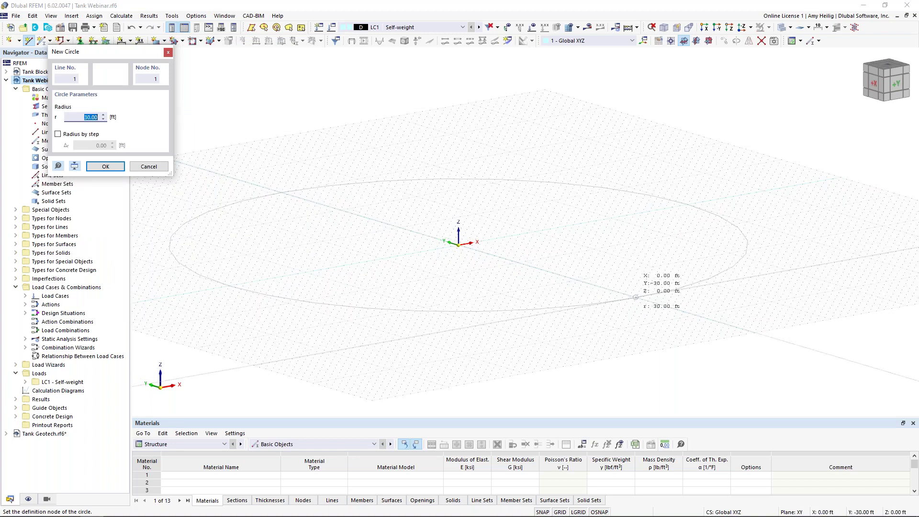
pyautogui.write('45')
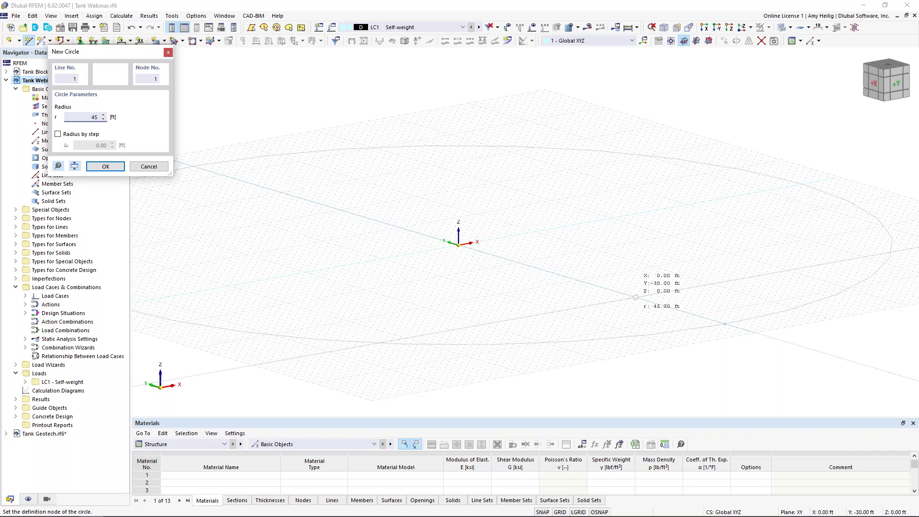
pyautogui.press('Return')
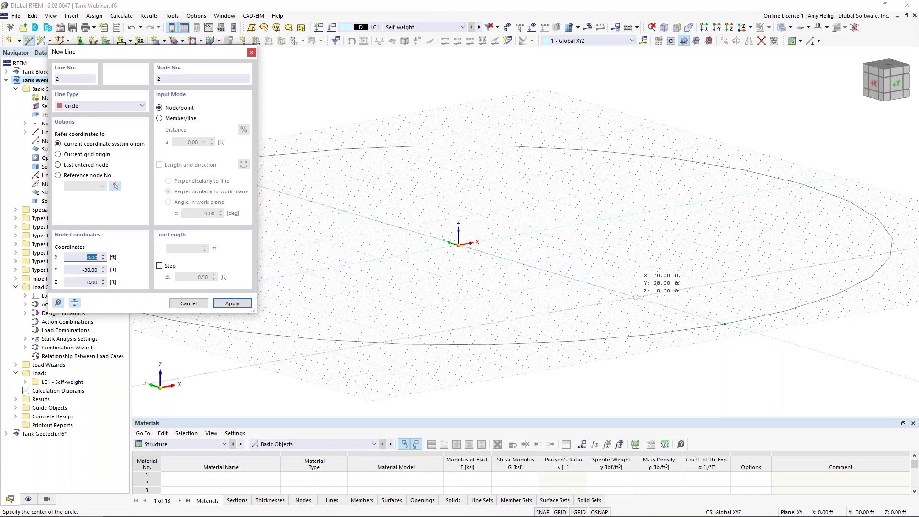
pyautogui.press('Escape')
pyautogui.scroll(-1, 635, 297)
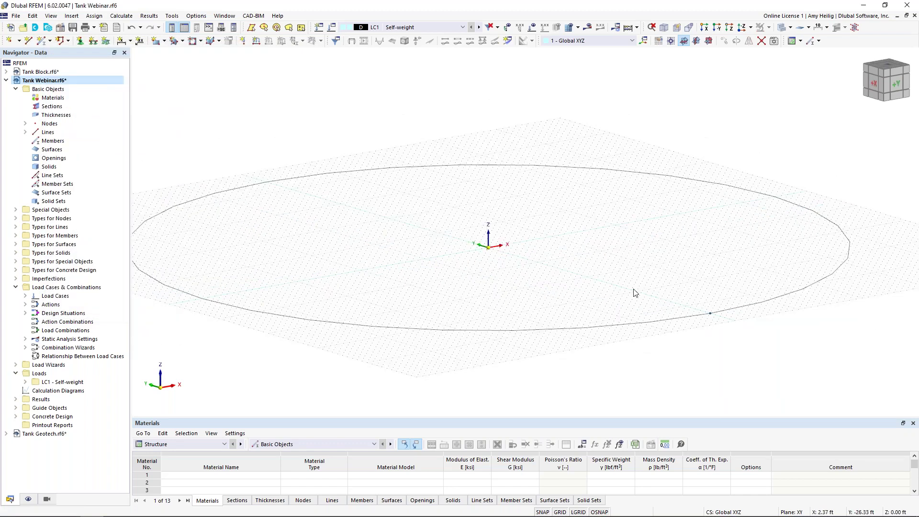
# - Divide the circle into two arcs using one intermediate node
pyautogui.rightClick(642, 327)
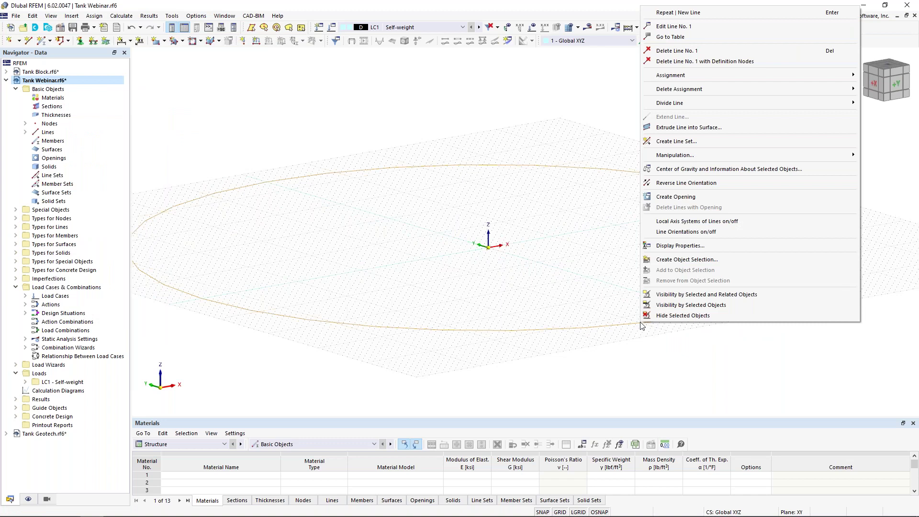
pyautogui.moveTo(683, 102)
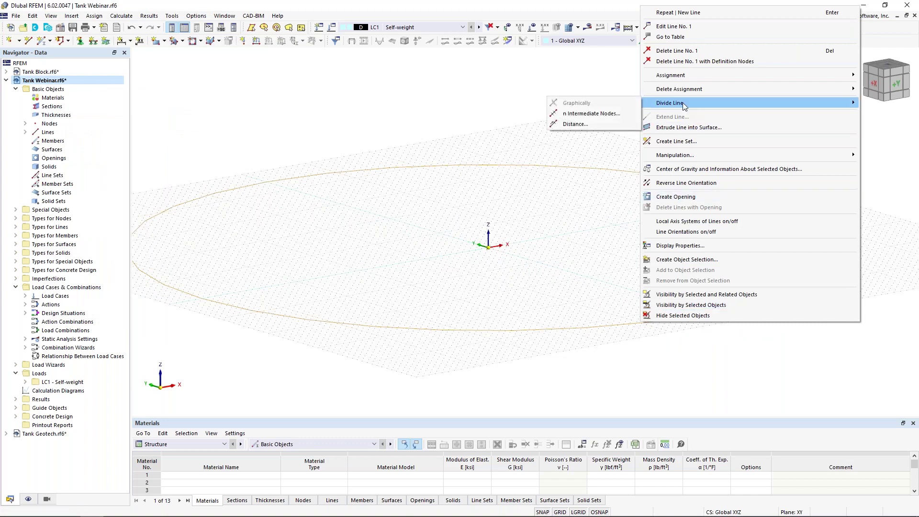
pyautogui.click(612, 117)
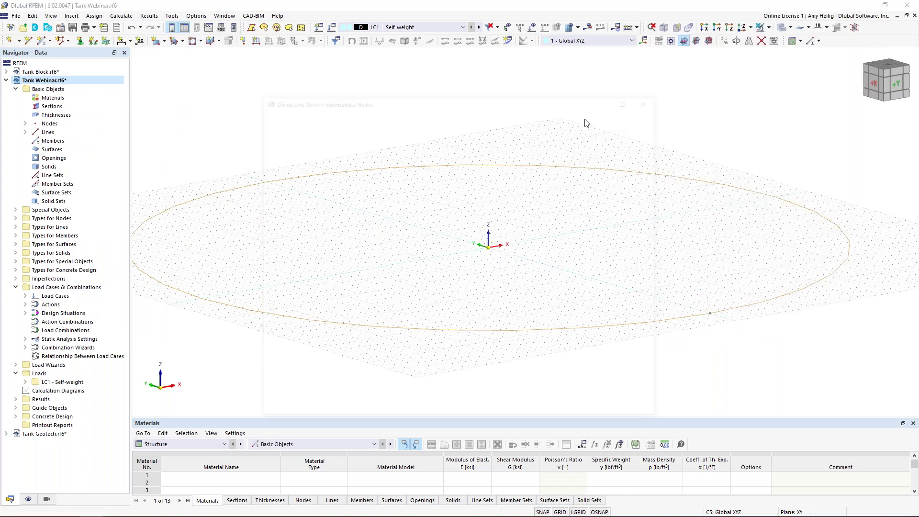
pyautogui.click(552, 412)
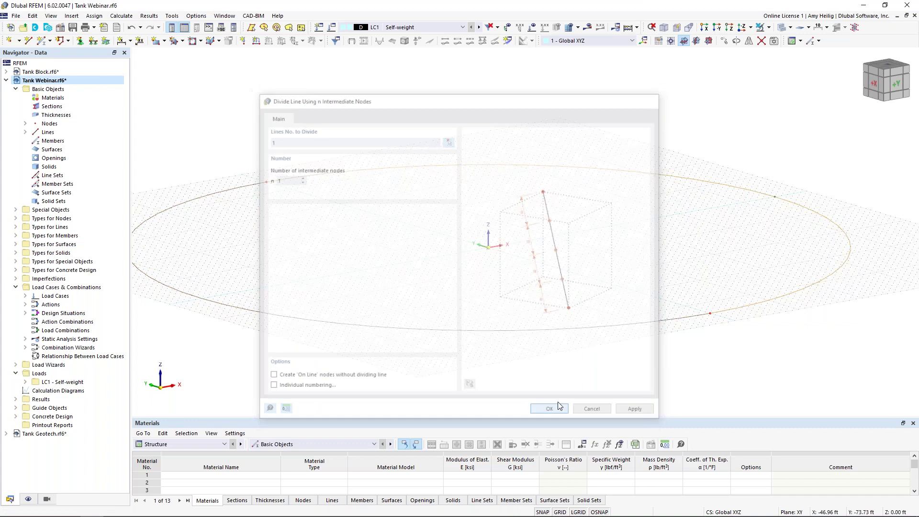
# - Select both arcs of the divided circle and open the extrusion of these lines into surfaces
pyautogui.moveTo(571, 355); pyautogui.dragTo(542, 313)
pyautogui.moveTo(544, 205); pyautogui.dragTo(520, 149)
pyautogui.scroll(-1, 520, 153)
pyautogui.moveTo(716, 308); pyautogui.dragTo(645, 269)
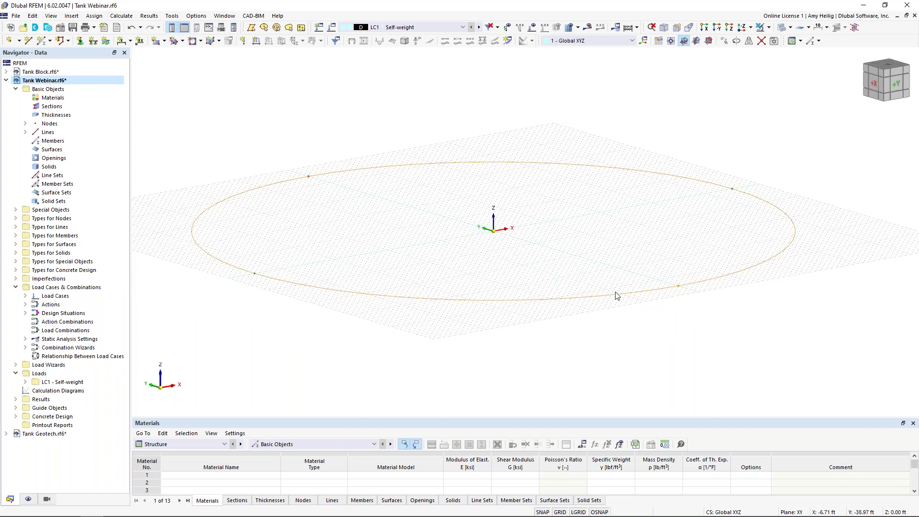
pyautogui.moveTo(609, 331); pyautogui.dragTo(599, 329, button='middle')
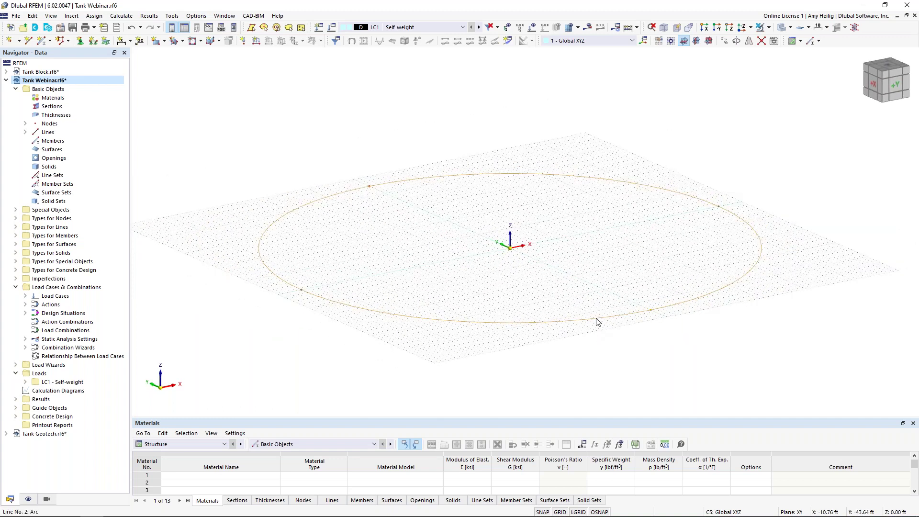
pyautogui.rightClick(598, 322)
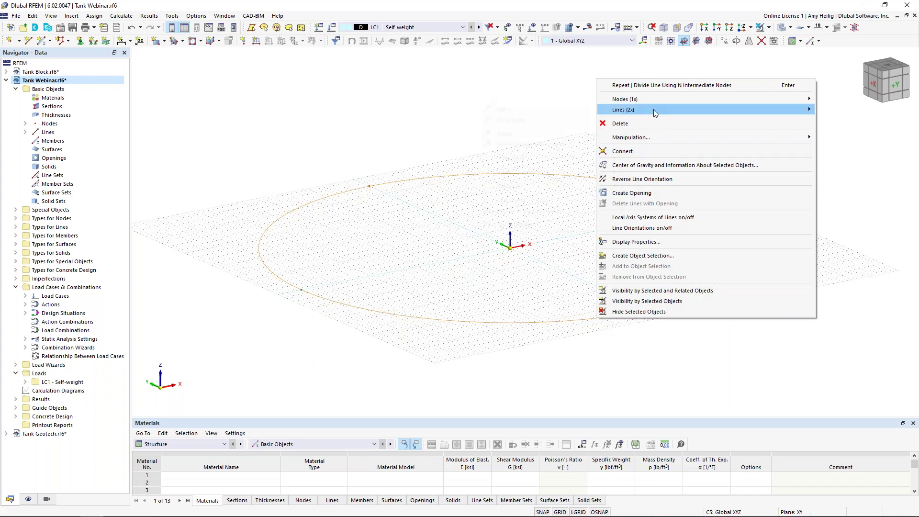
pyautogui.moveTo(640, 111)
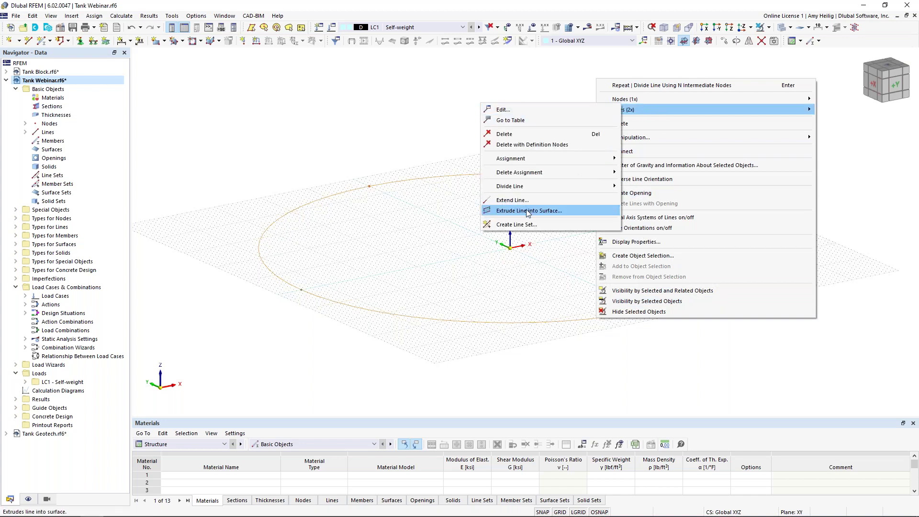
pyautogui.click(528, 212)
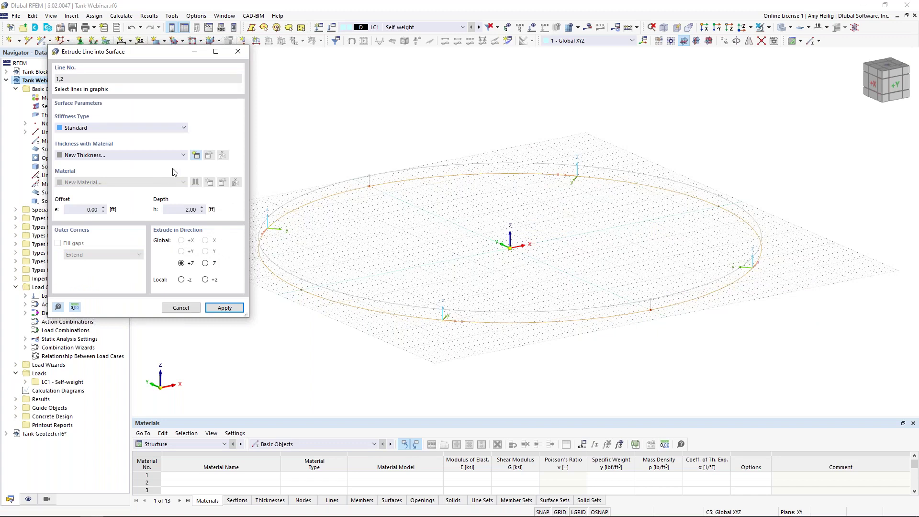
# - Define a new uniform wall thickness of 10 in with the ACI 318-19 library material Concrete f'c = 5000 psi
pyautogui.click(196, 156)
pyautogui.click(314, 191)
pyautogui.write('10')
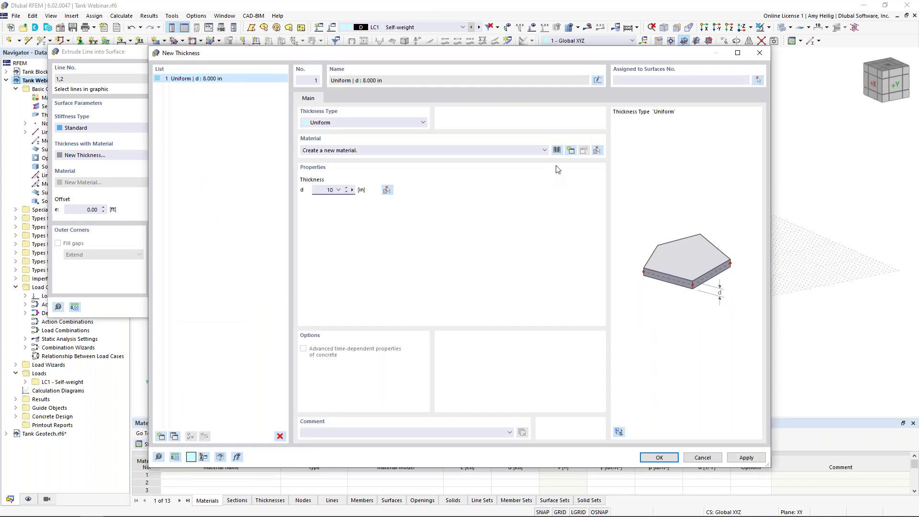
pyautogui.click(557, 151)
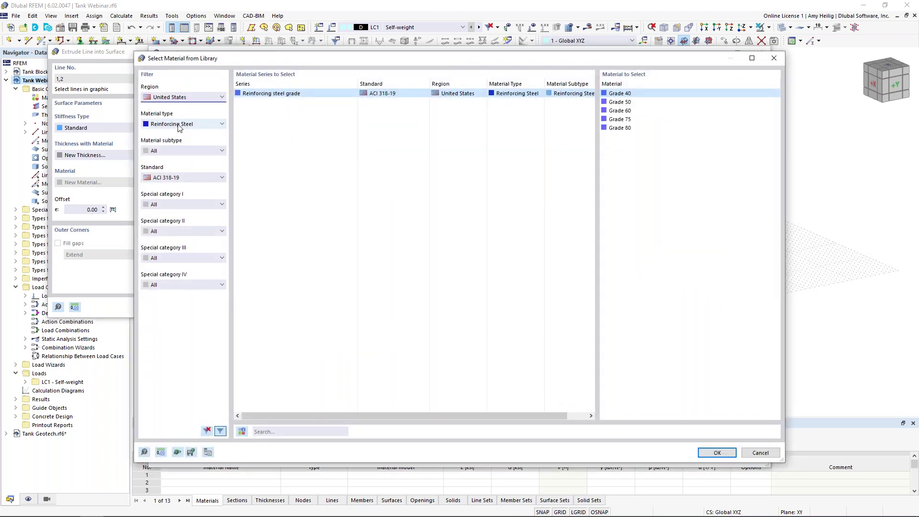
pyautogui.click(178, 125)
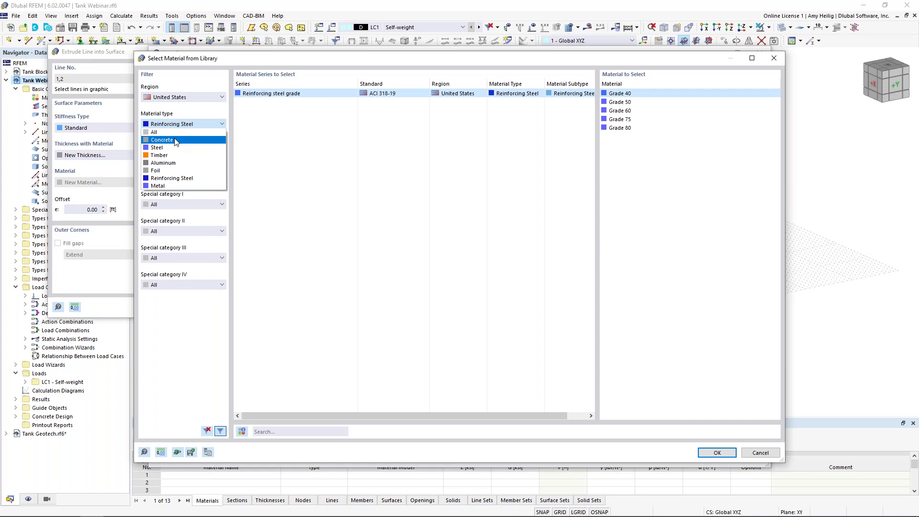
pyautogui.click(176, 139)
pyautogui.click(177, 178)
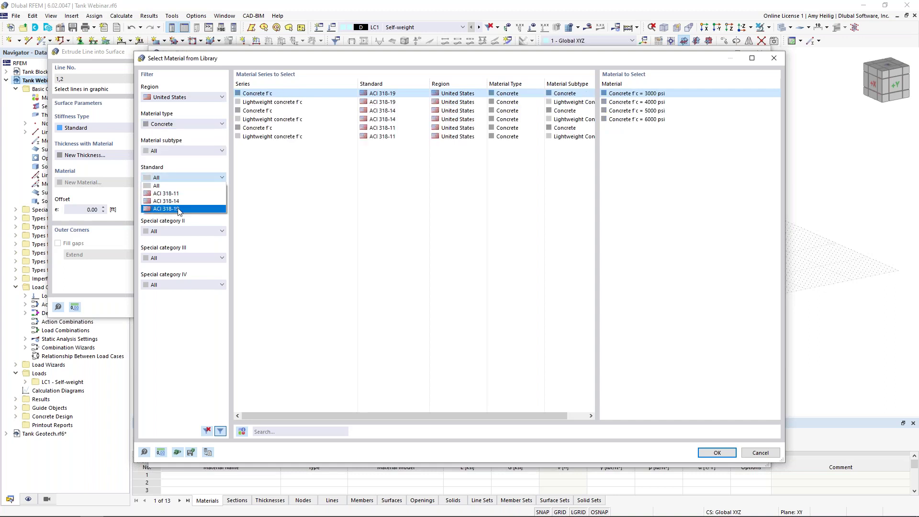
pyautogui.click(178, 209)
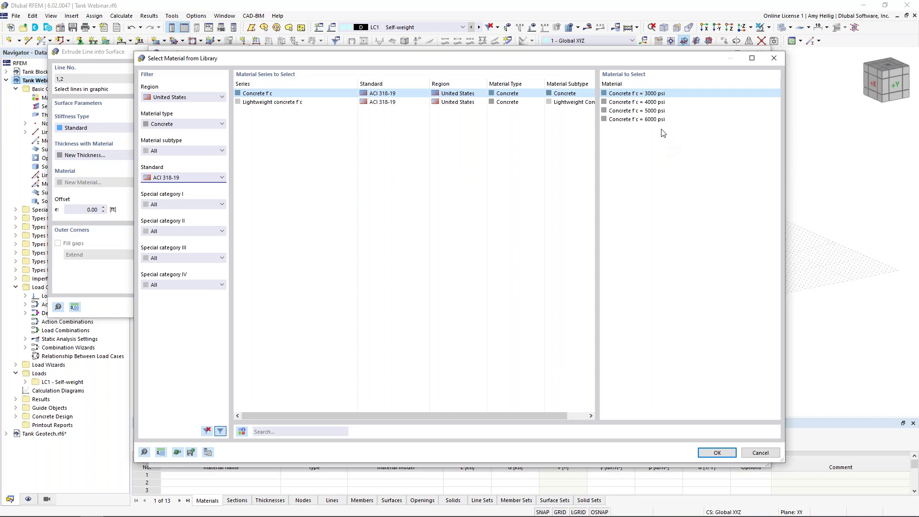
pyautogui.click(657, 111)
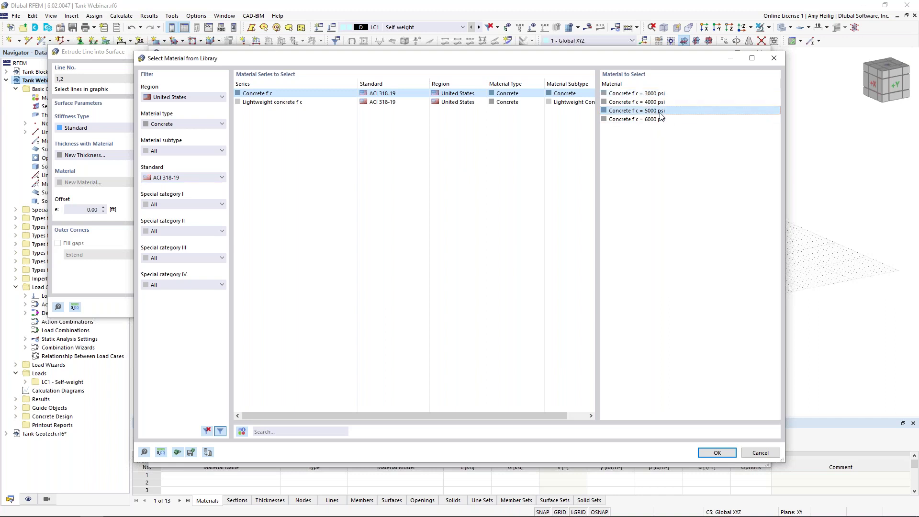
pyautogui.click(718, 453)
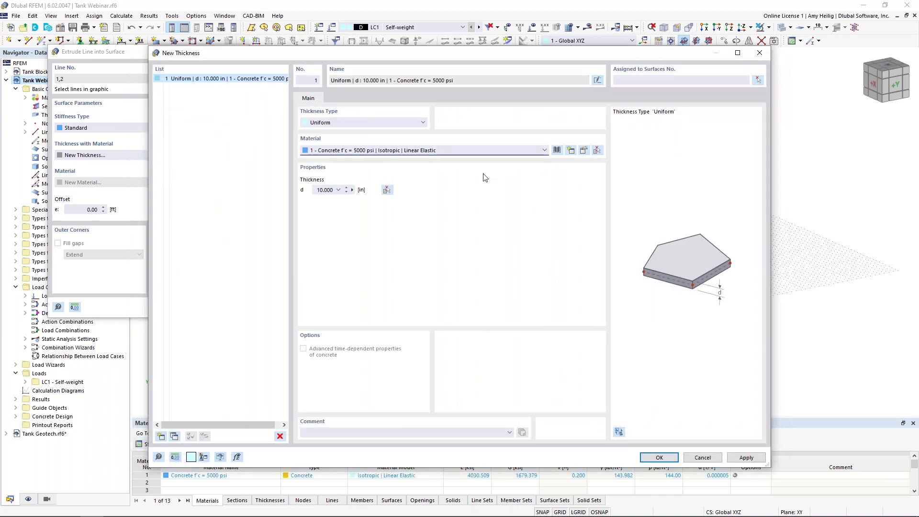
# - Examine the user-defined material option and the material values of the 5000 psi concrete, discarding any edits
pyautogui.click(583, 152)
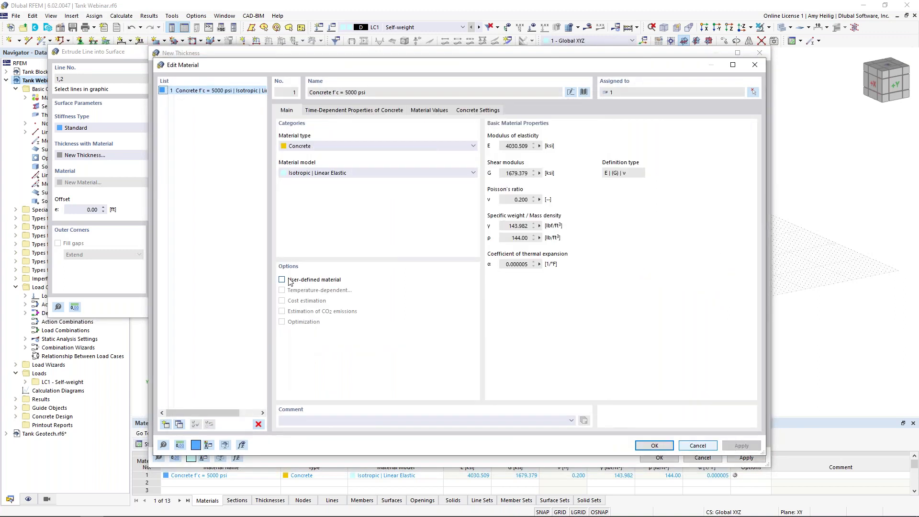
pyautogui.click(282, 280)
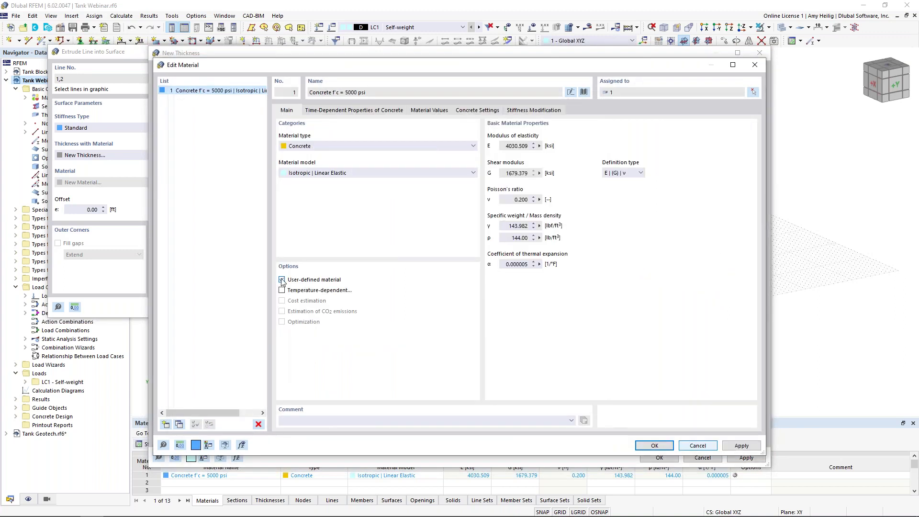
pyautogui.click(432, 111)
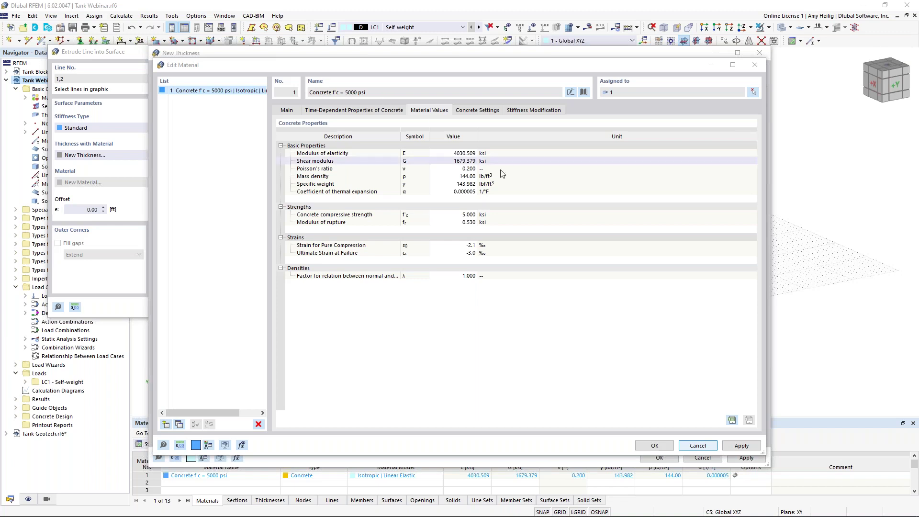
pyautogui.click(289, 112)
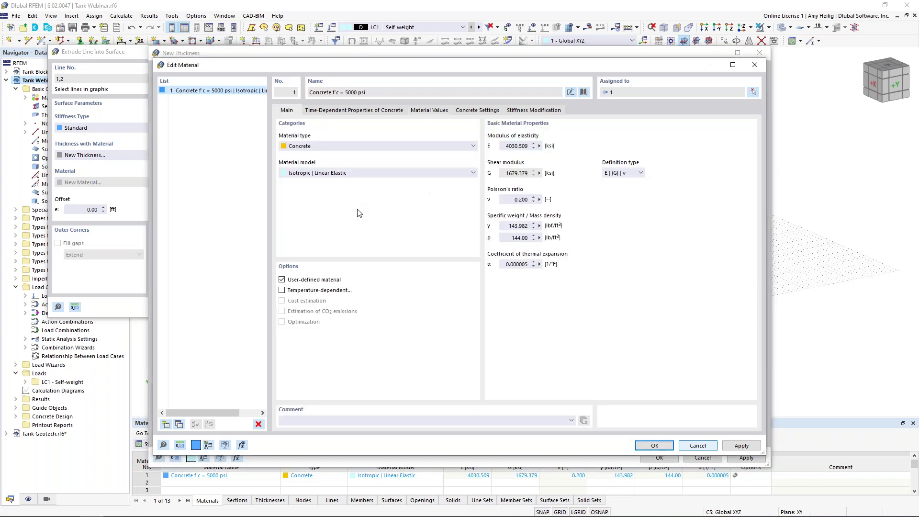
pyautogui.click(690, 447)
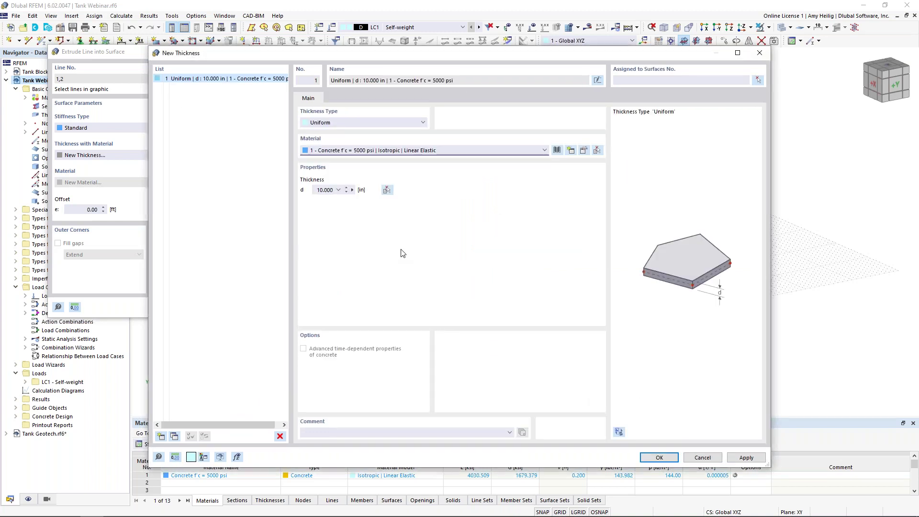
# - Save the 10 in thickness and extrude the two arcs 17 ft in the global +Z direction as tank wall surfaces
pyautogui.click(668, 459)
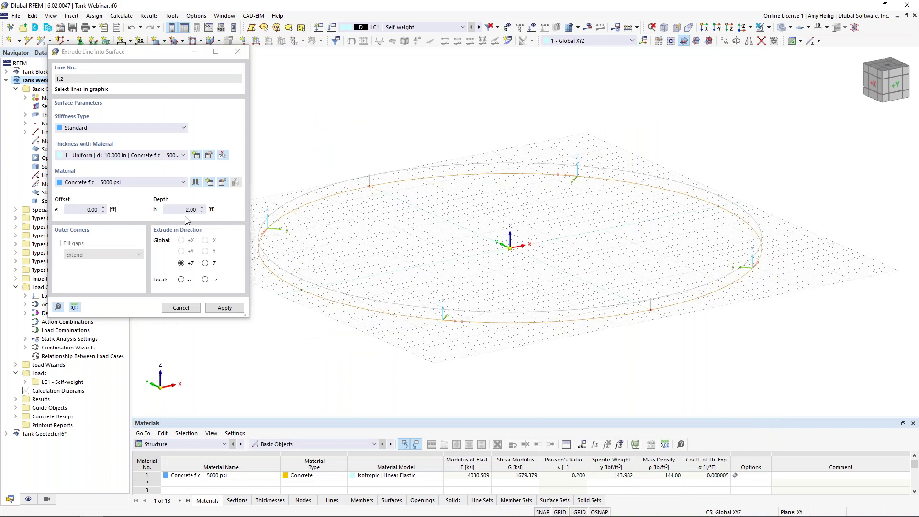
pyautogui.click(183, 210)
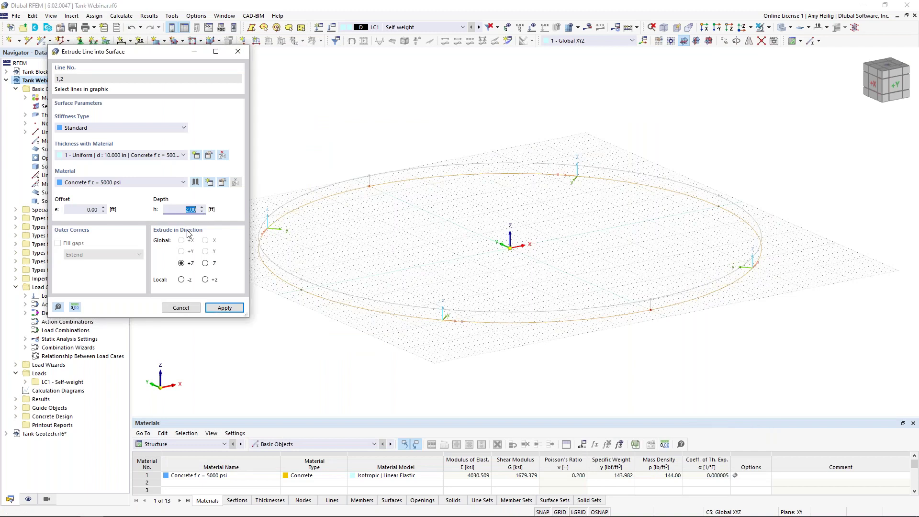
pyautogui.write('17')
pyautogui.click(224, 308)
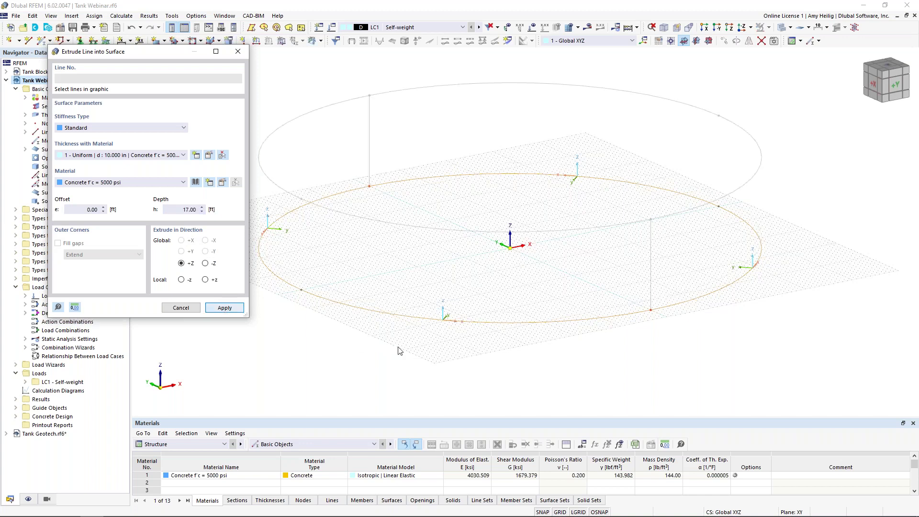
pyautogui.press('Escape')
# - Turn off the design properties for both tank wall surfaces
pyautogui.keyDown('ctrl'); pyautogui.moveTo(598, 379); pyautogui.dragTo(573, 370, button='middle'); pyautogui.keyUp('ctrl')
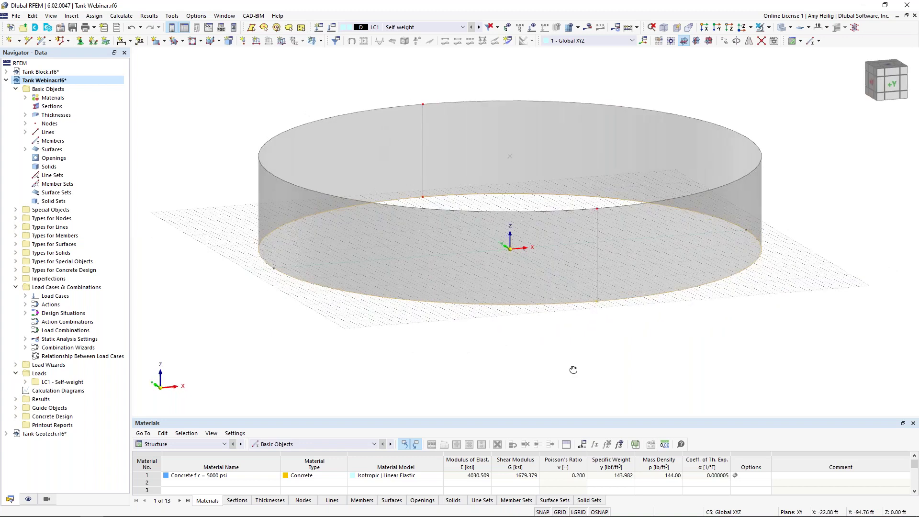
pyautogui.moveTo(672, 345); pyautogui.dragTo(561, 287)
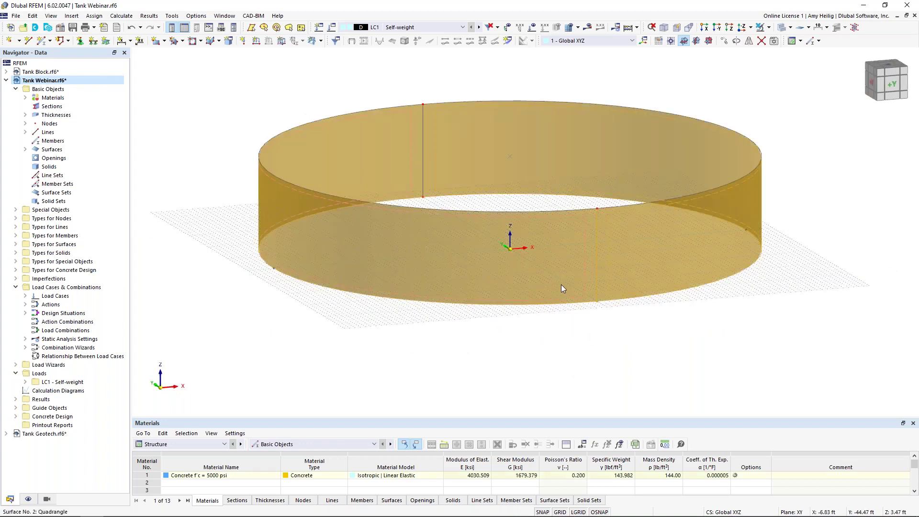
pyautogui.doubleClick(587, 287)
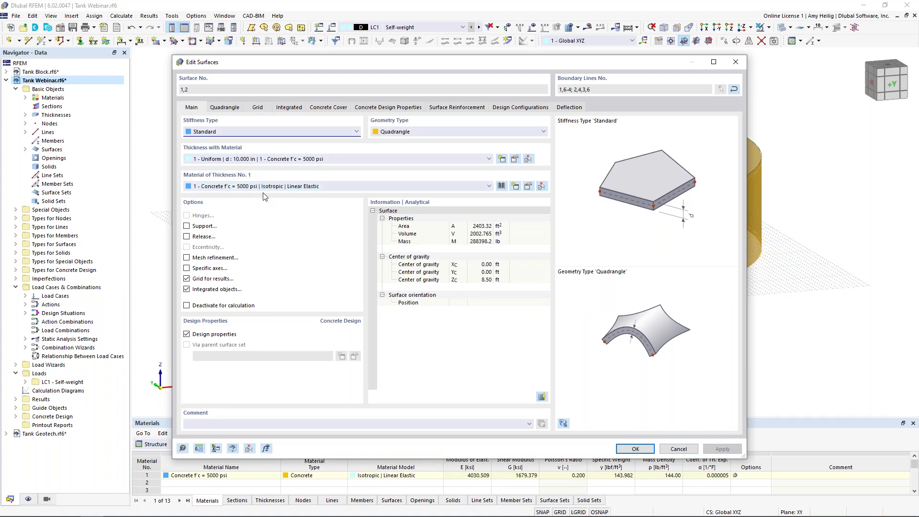
pyautogui.click(186, 334)
pyautogui.click(187, 334)
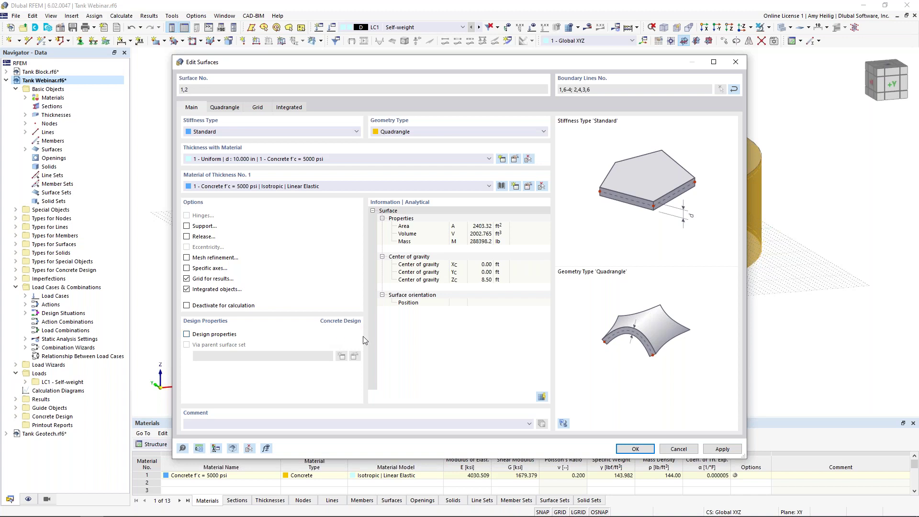
pyautogui.click(635, 449)
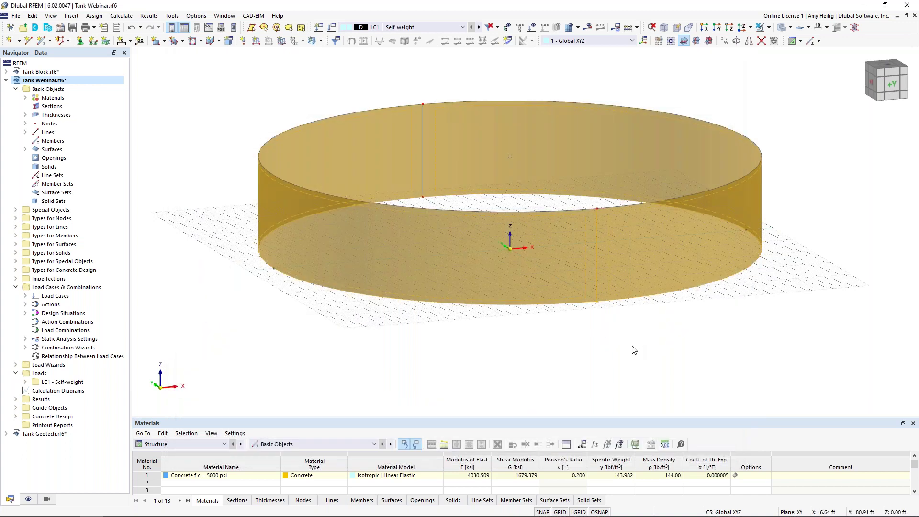
pyautogui.press('Escape')
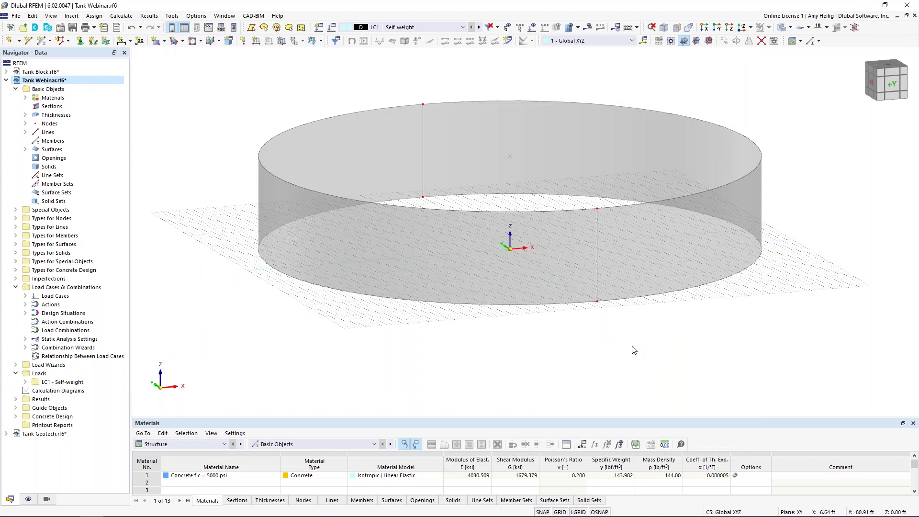
# - Create a node above the tank's centre at X 0, Y 0, Z 21 ft
pyautogui.click(9, 44)
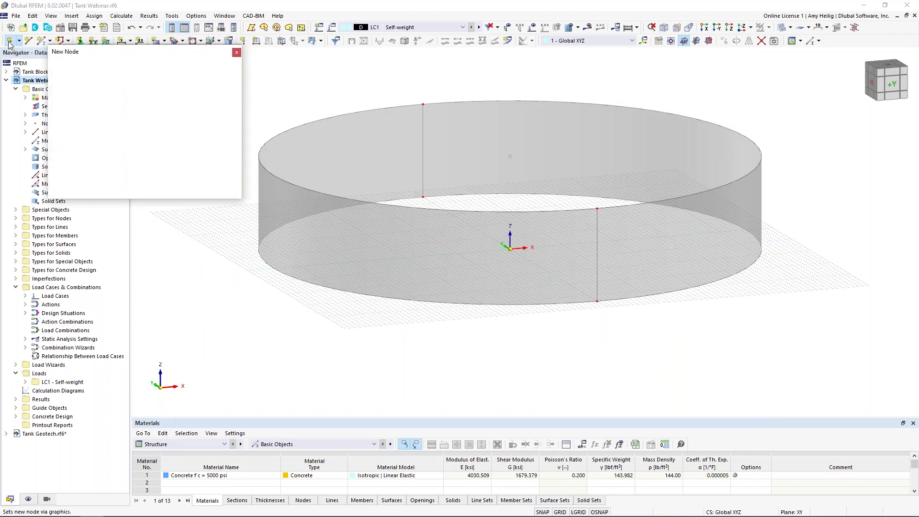
pyautogui.doubleClick(194, 167)
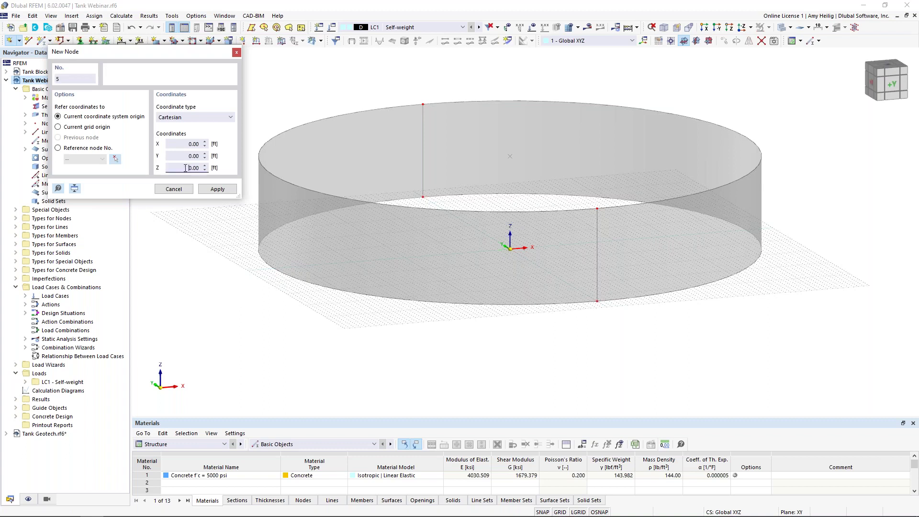
pyautogui.write('21')
pyautogui.click(226, 189)
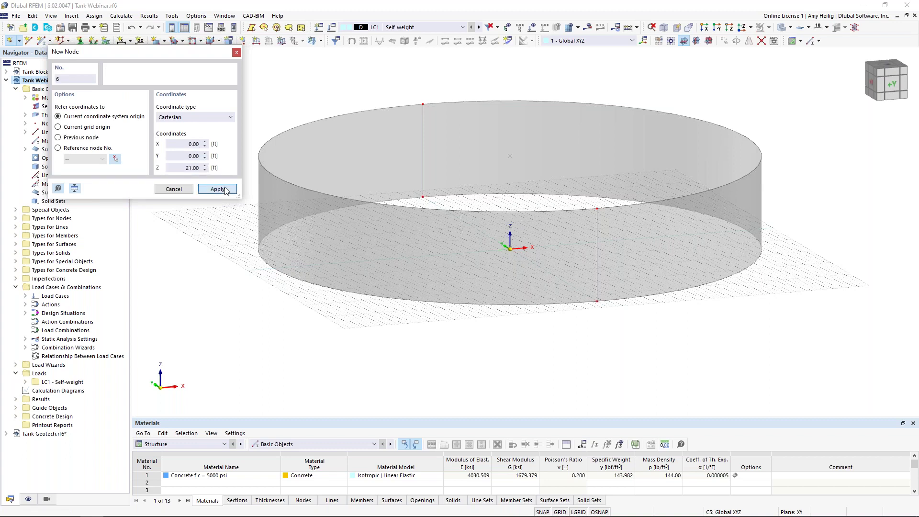
pyautogui.press('Escape')
# - Create an arc line across the tank between the two opposite top wall nodes, with the raised centre node as control point
pyautogui.moveTo(244, 174); pyautogui.dragTo(262, 182, button='middle')
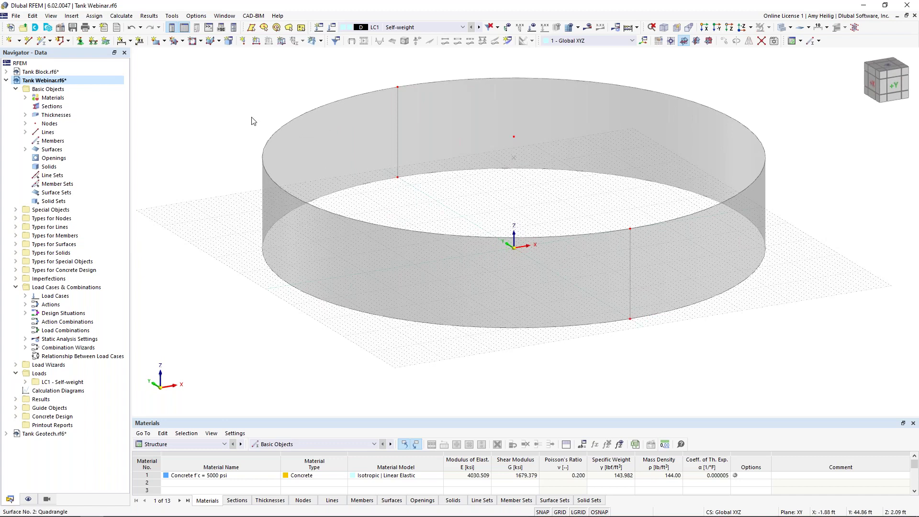
pyautogui.click(29, 42)
pyautogui.click(95, 106)
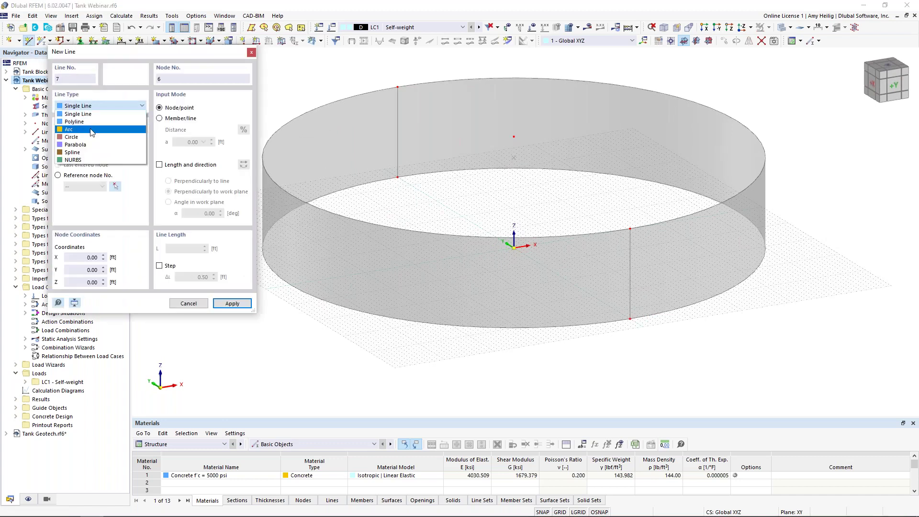
pyautogui.click(91, 129)
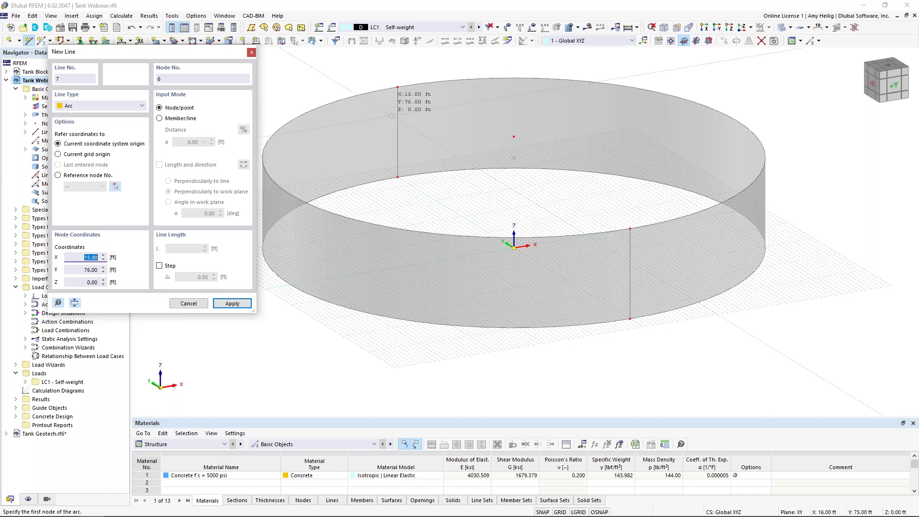
pyautogui.click(397, 87)
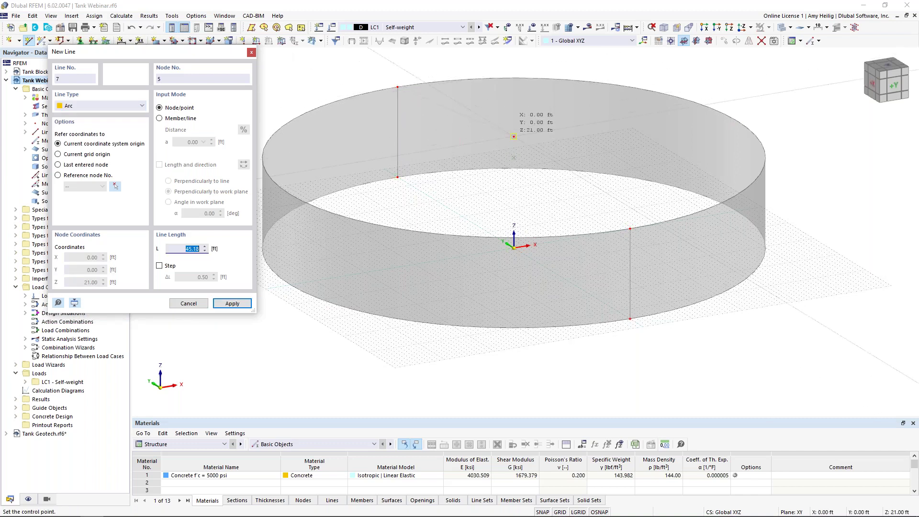
pyautogui.click(514, 137)
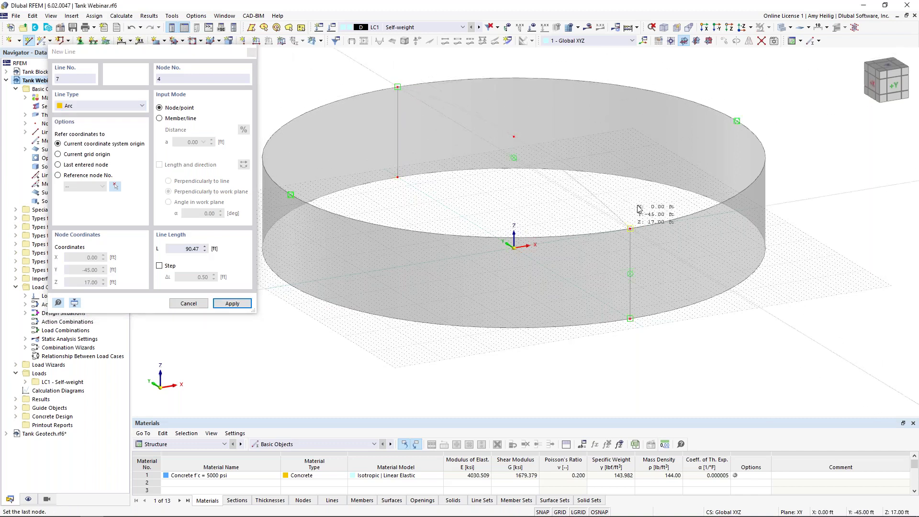
pyautogui.press('Escape')
# - Connect the roof arc's lines at the raised centre node so the arc is divided there into two segments
pyautogui.keyDown('ctrl'); pyautogui.moveTo(634, 200); pyautogui.dragTo(603, 228, button='middle'); pyautogui.keyUp('ctrl')
pyautogui.scroll(-1, 602, 227)
pyautogui.scroll(-1, 544, 225)
pyautogui.moveTo(567, 209); pyautogui.dragTo(583, 222, button='middle')
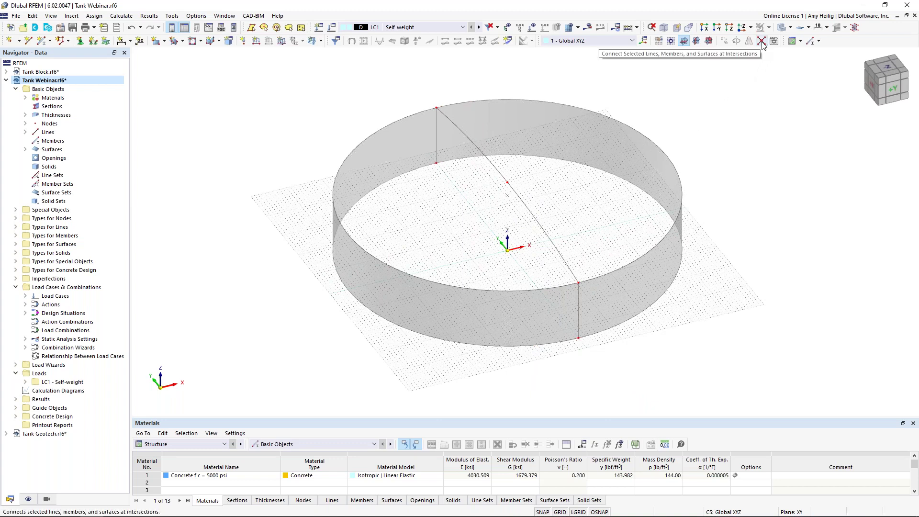
pyautogui.moveTo(480, 167); pyautogui.dragTo(541, 205)
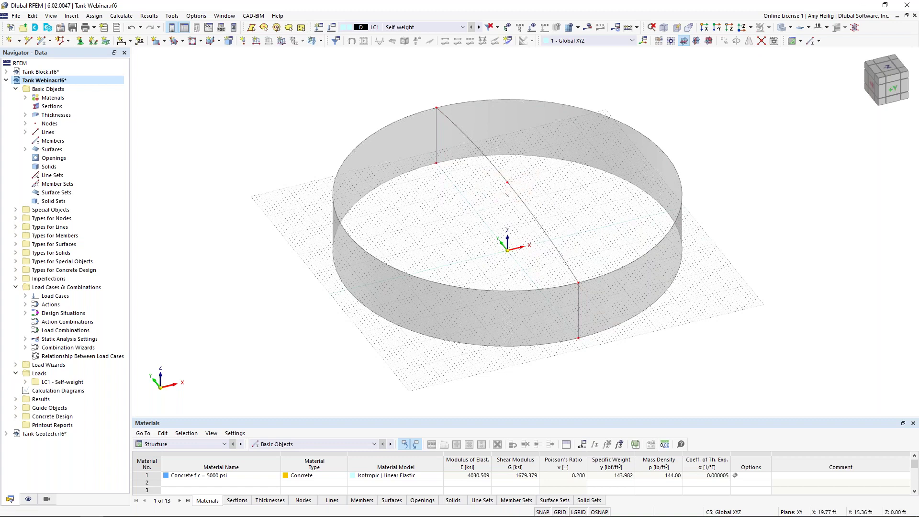
pyautogui.click(498, 172)
pyautogui.moveTo(539, 199); pyautogui.dragTo(521, 219, button='middle')
pyautogui.click(535, 215)
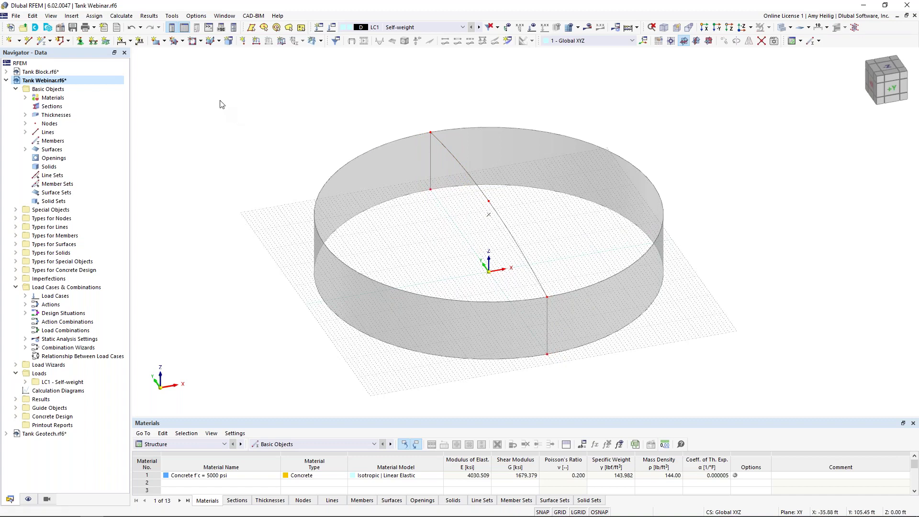
# - Create two quadrangle roof surfaces with the 10 in thickness and no design properties, each bounded by a top wall arc and the divided roof arc
pyautogui.click(164, 41)
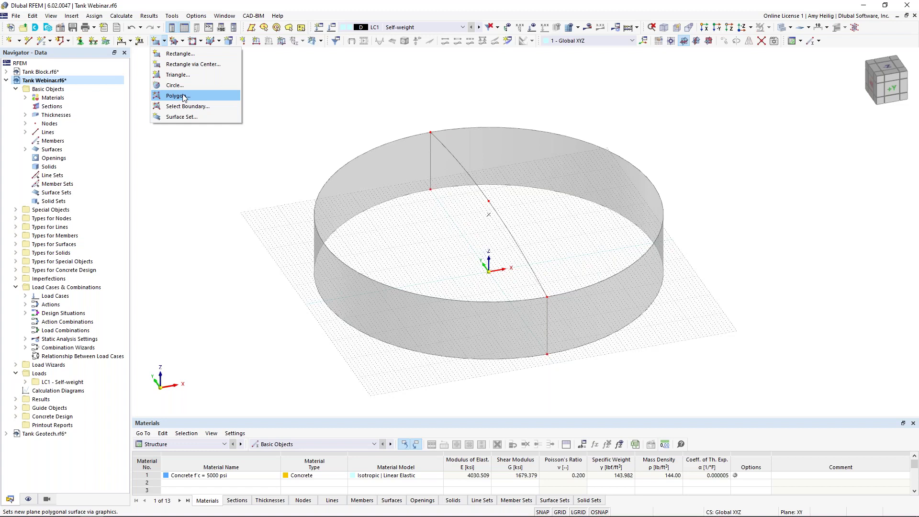
pyautogui.click(183, 41)
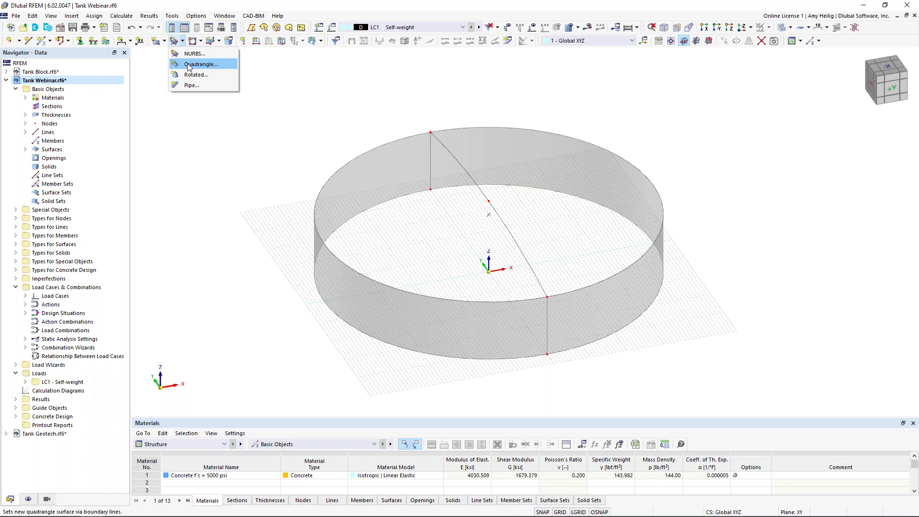
pyautogui.click(189, 65)
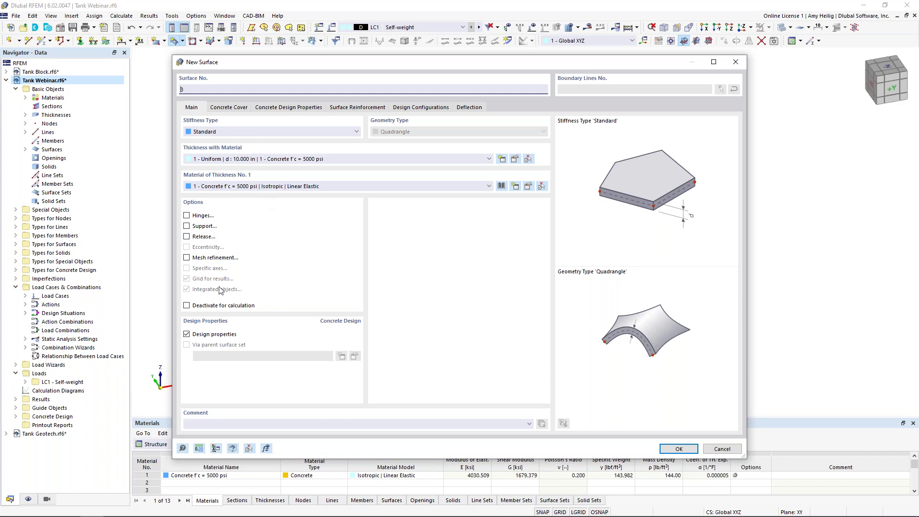
pyautogui.click(187, 334)
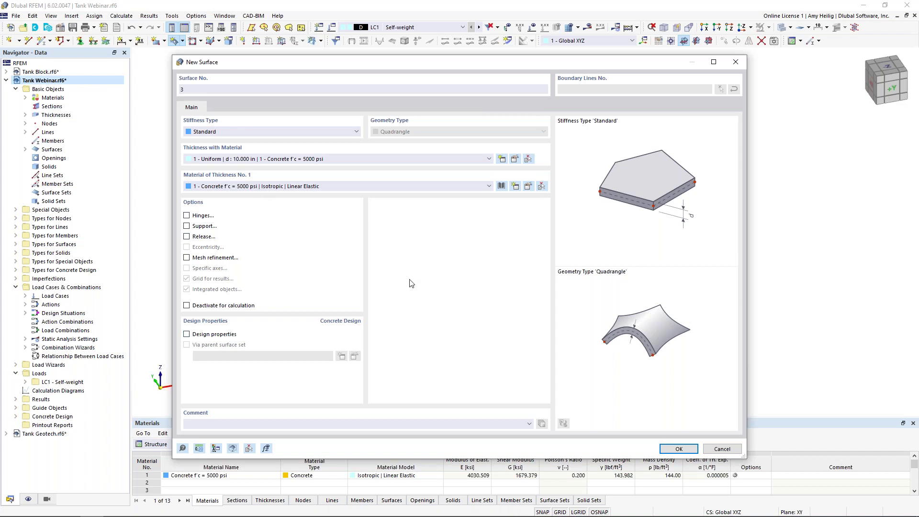
pyautogui.click(679, 449)
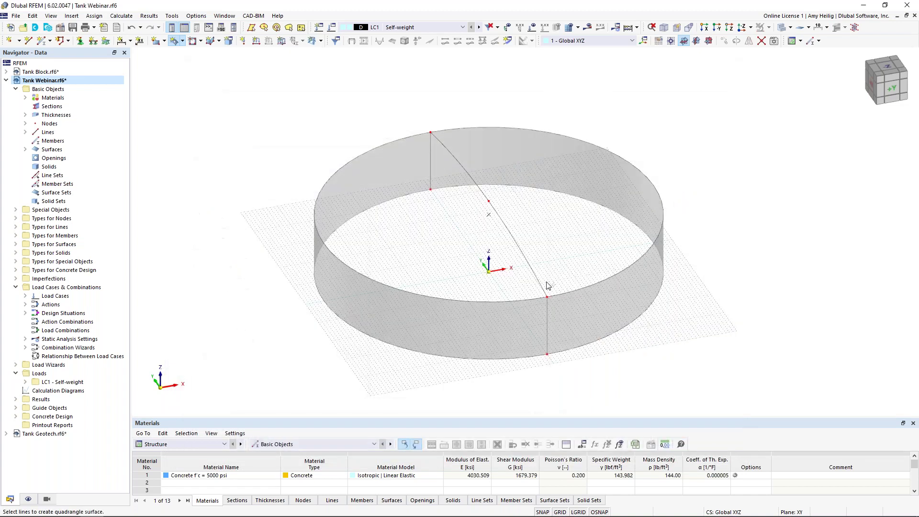
pyautogui.click(572, 293)
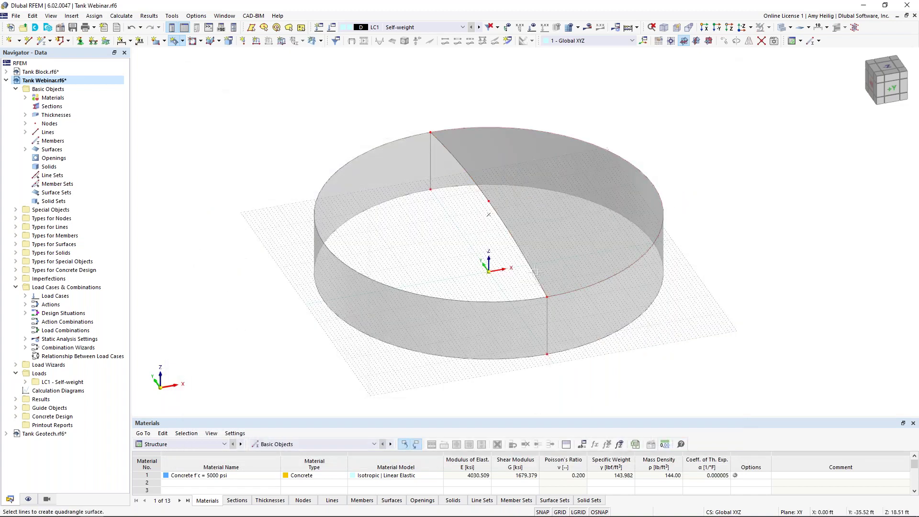
pyautogui.click(513, 301)
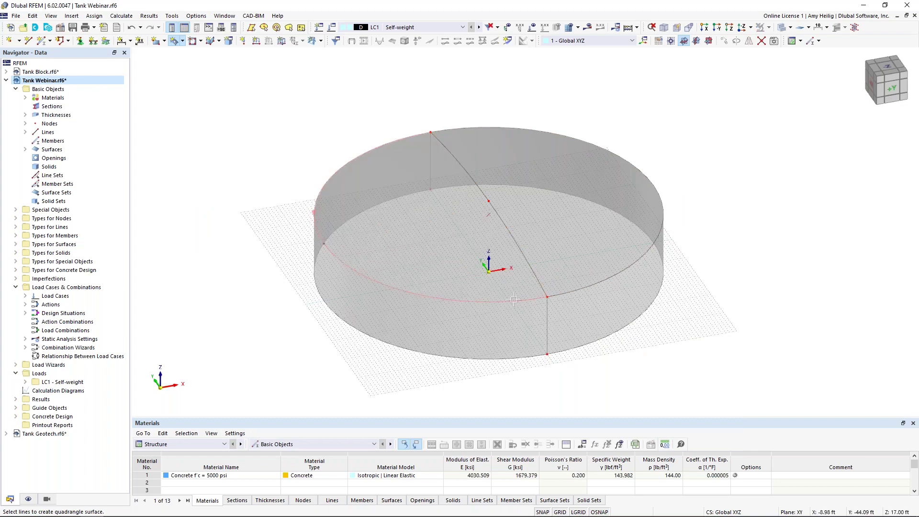
pyautogui.press('Escape')
# - Start a circular surface for the tank base and give it a new 12 in uniform thickness in Concrete f'c = 5000 psi
pyautogui.keyDown('ctrl'); pyautogui.moveTo(668, 286); pyautogui.dragTo(691, 272, button='middle'); pyautogui.keyUp('ctrl')
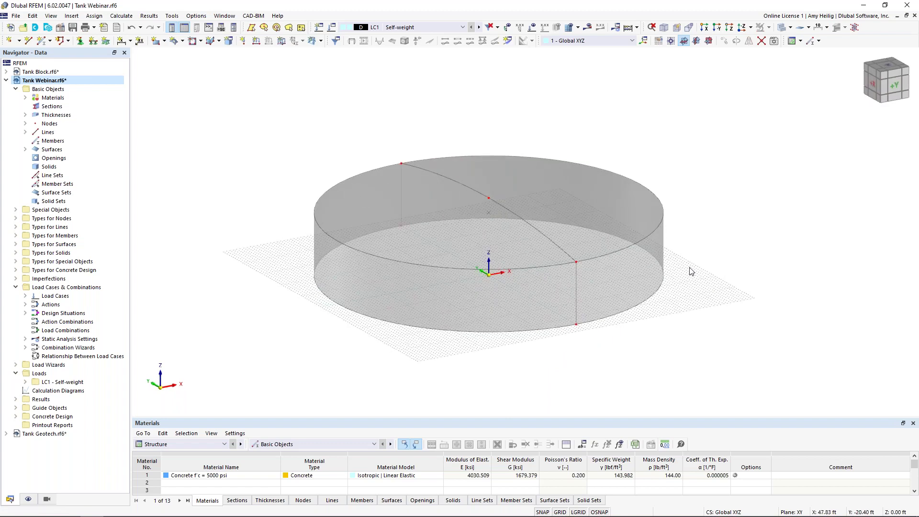
pyautogui.scroll(1, 646, 307)
pyautogui.moveTo(679, 317); pyautogui.dragTo(681, 320, button='middle')
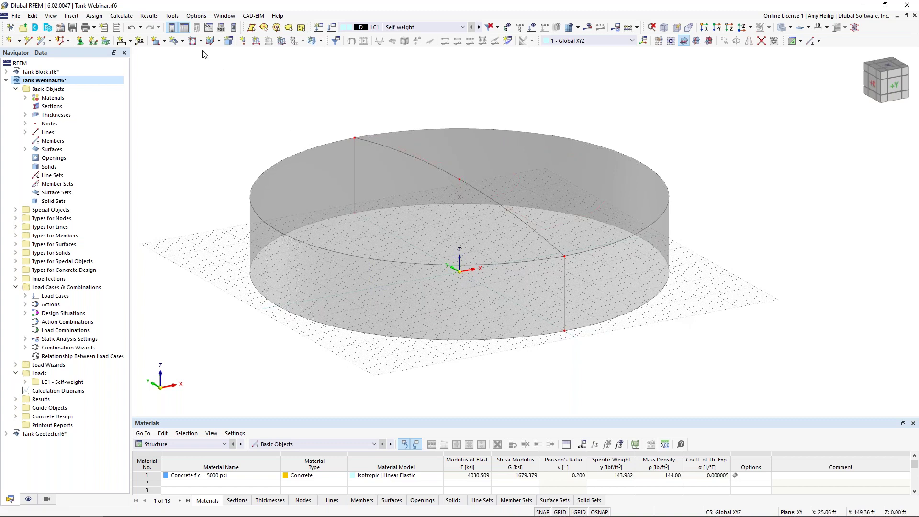
pyautogui.click(165, 42)
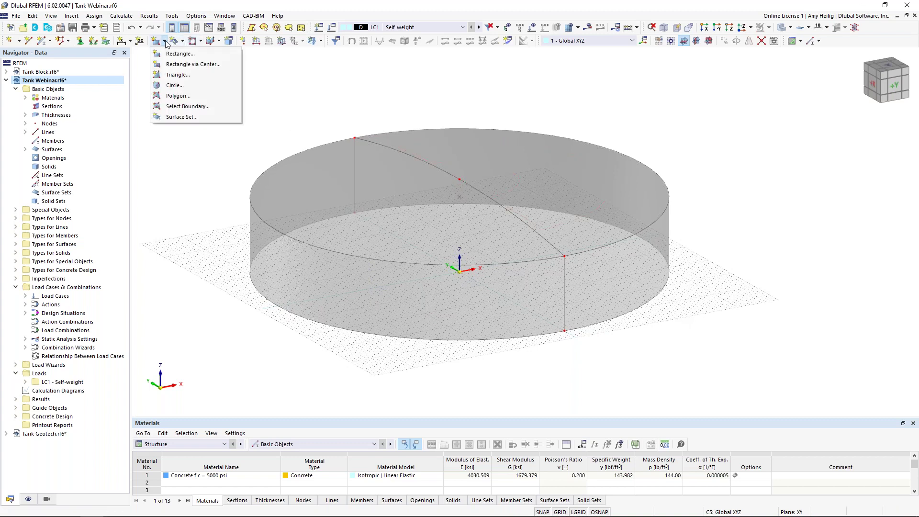
pyautogui.click(177, 87)
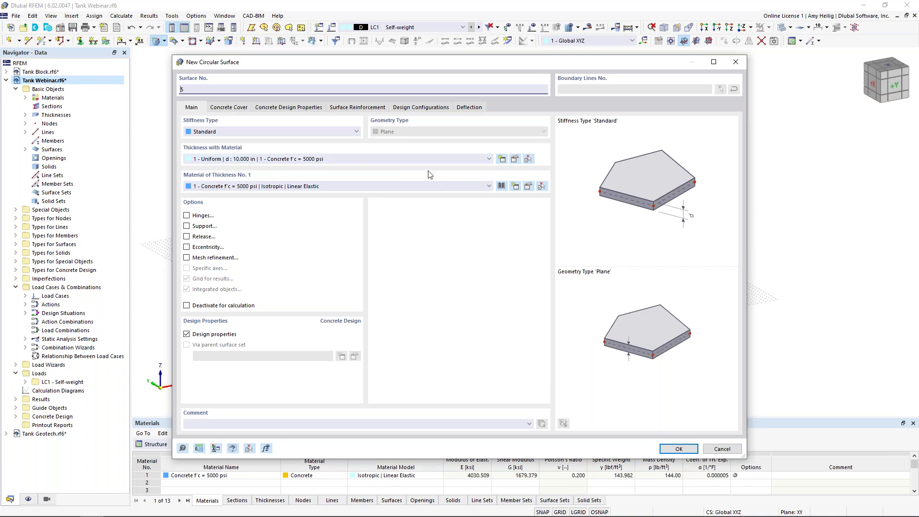
pyautogui.click(502, 159)
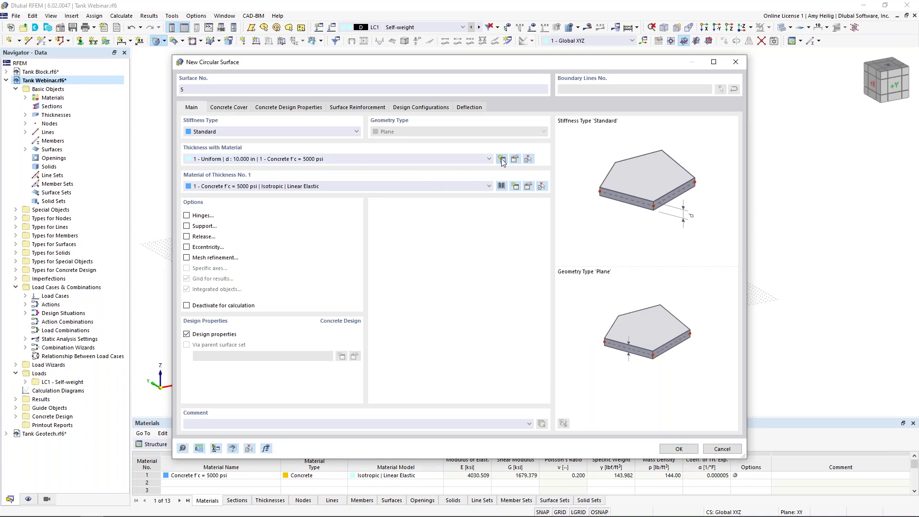
pyautogui.doubleClick(339, 190)
pyautogui.write('12')
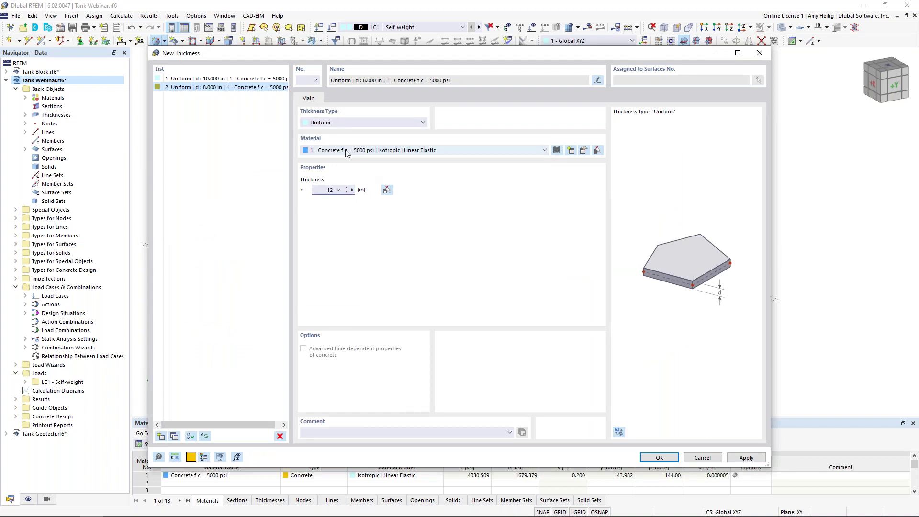
pyautogui.click(668, 459)
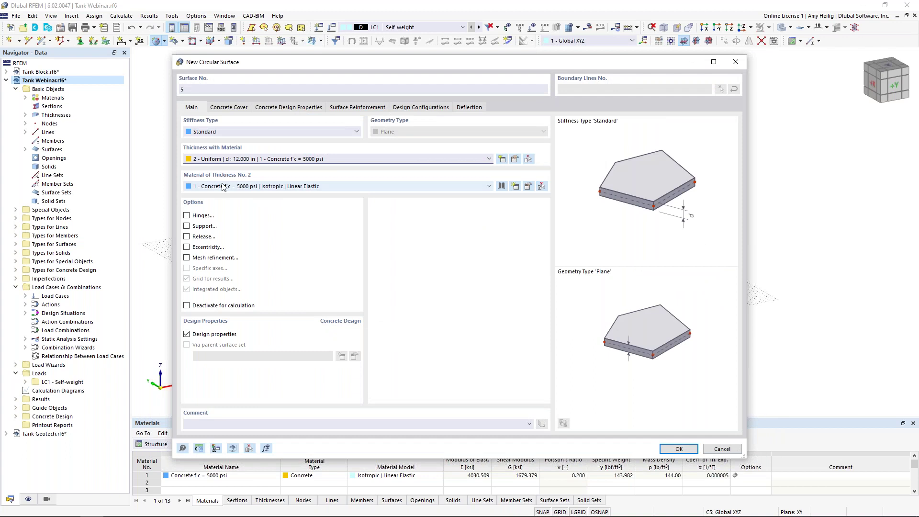
# - Turn off design properties for the 12 in circular base surface and place it centred at the origin with a 48 ft radius
pyautogui.click(187, 334)
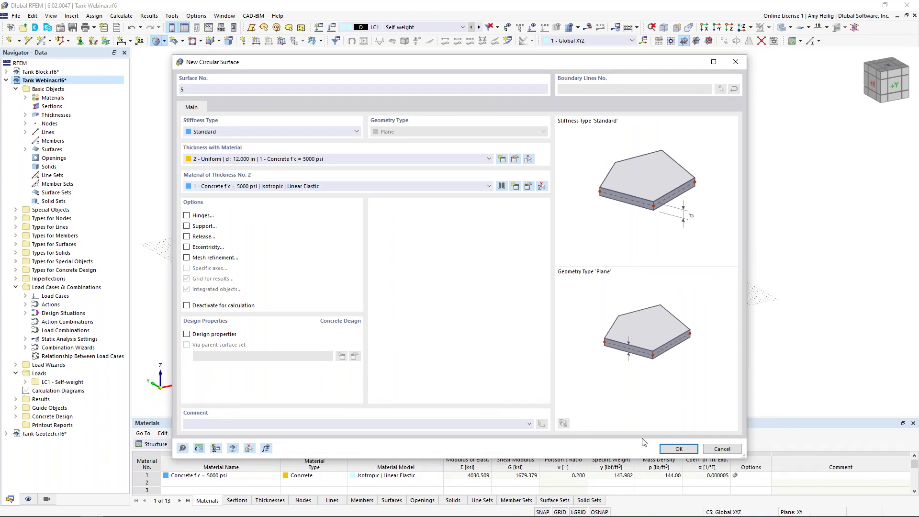
pyautogui.click(678, 449)
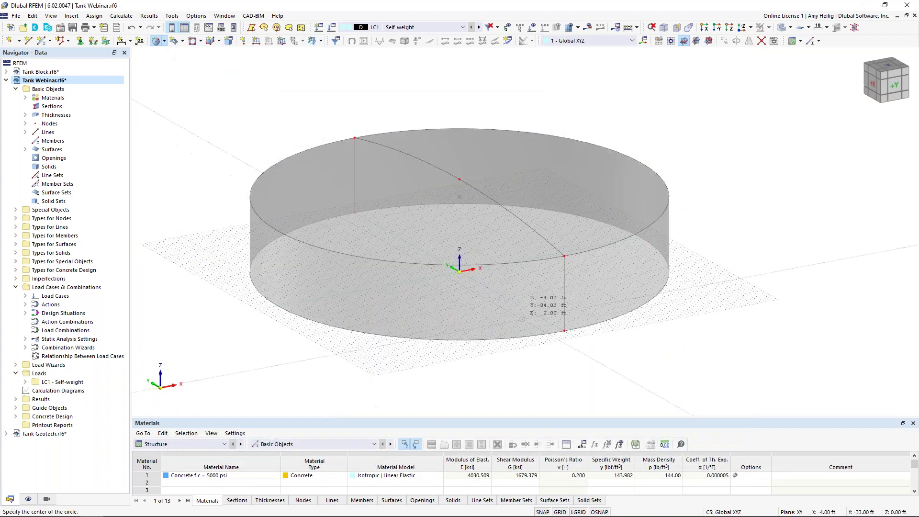
pyautogui.scroll(3, 517, 307)
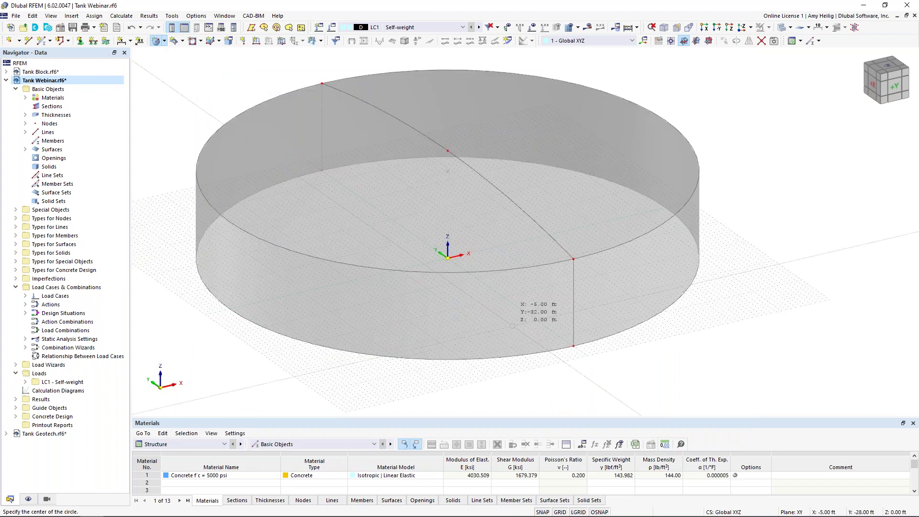
pyautogui.click(448, 257)
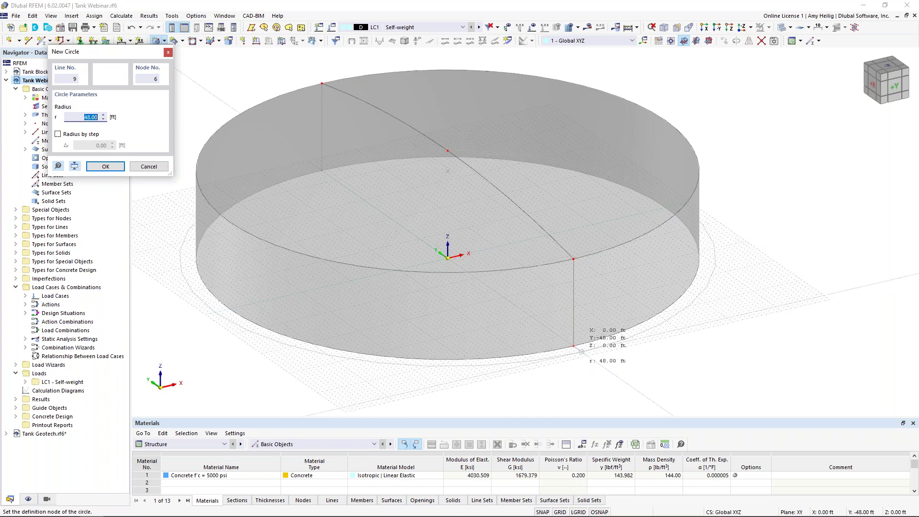
pyautogui.click(582, 351)
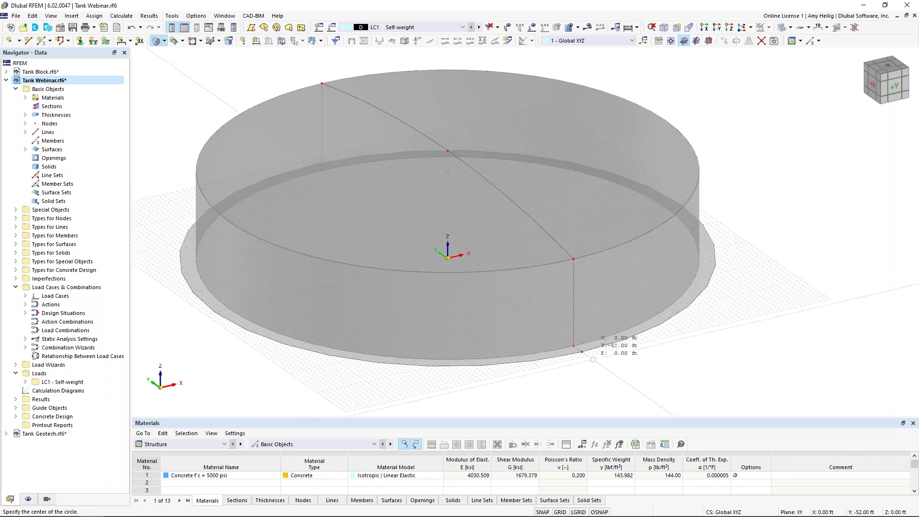
pyautogui.press('Escape')
# - Create an opening in the circular base surface, bounded by the two bottom wall arcs, leaving an outer ring
pyautogui.scroll(2, 530, 387)
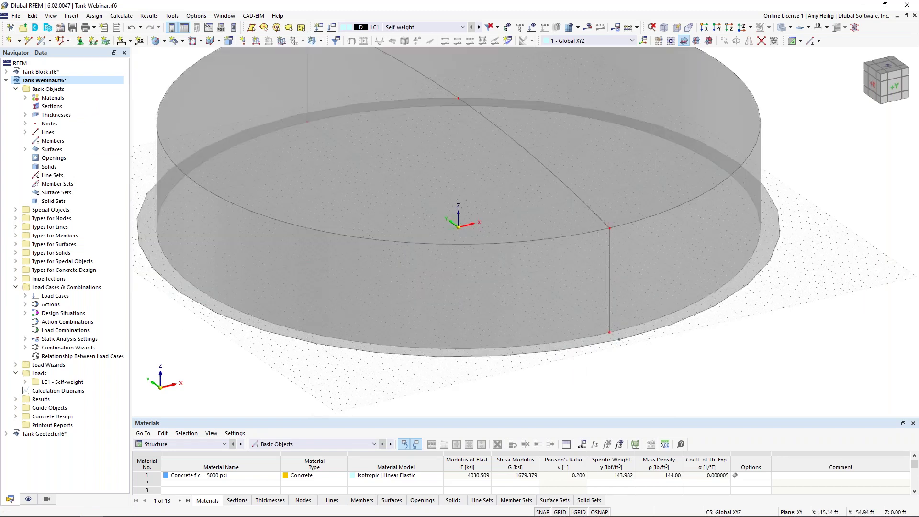
pyautogui.scroll(-2, 563, 383)
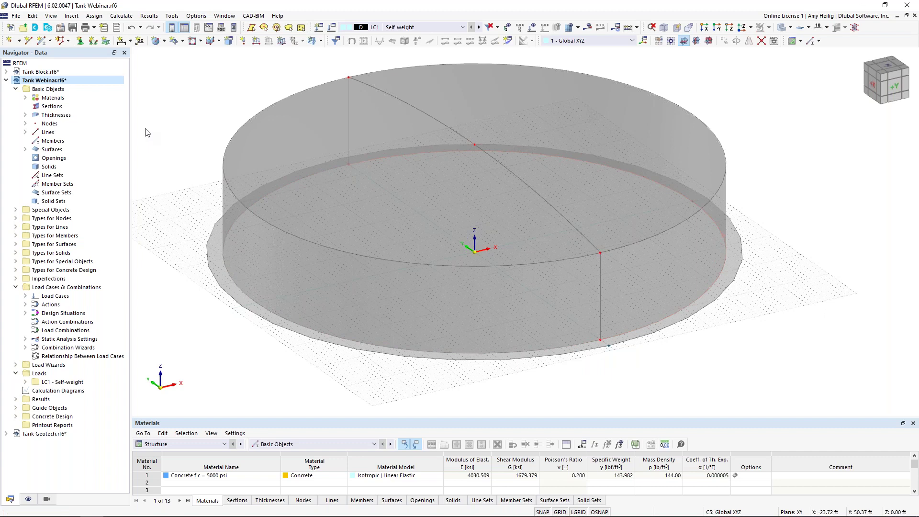
pyautogui.click(201, 41)
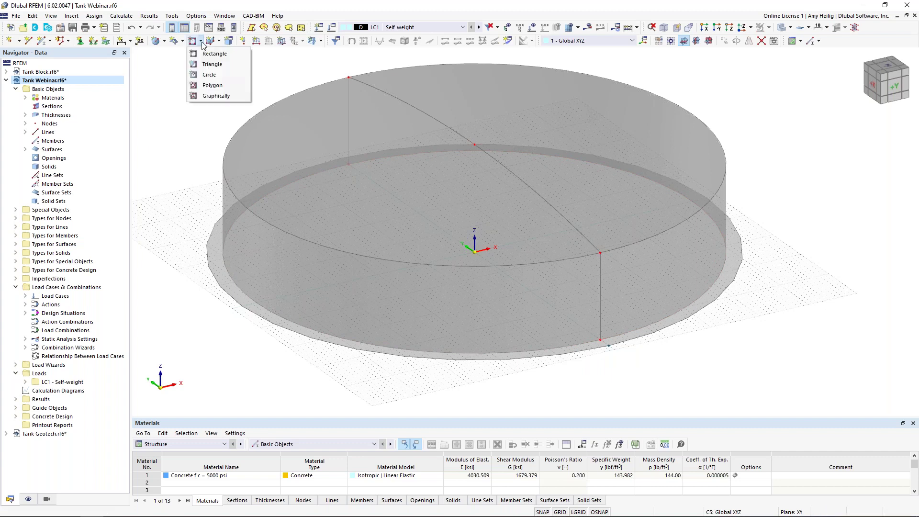
pyautogui.click(216, 95)
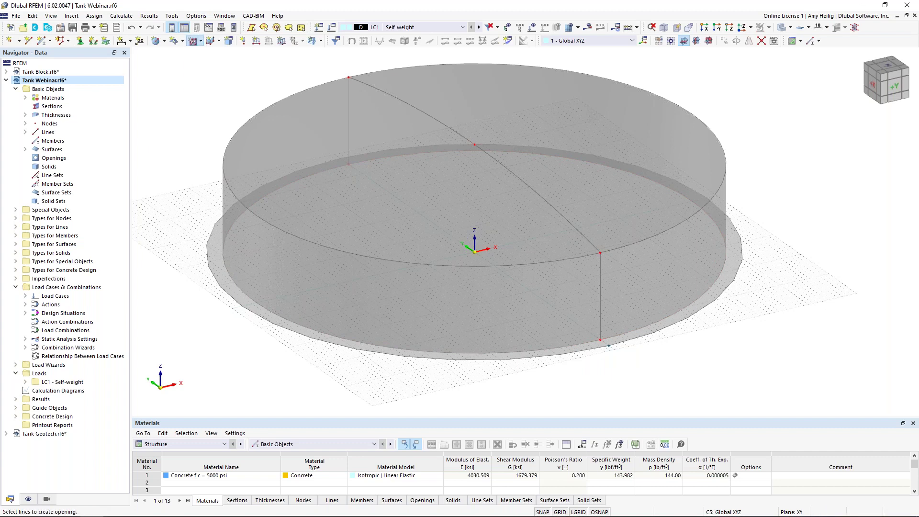
pyautogui.click(231, 283)
pyautogui.click(630, 330)
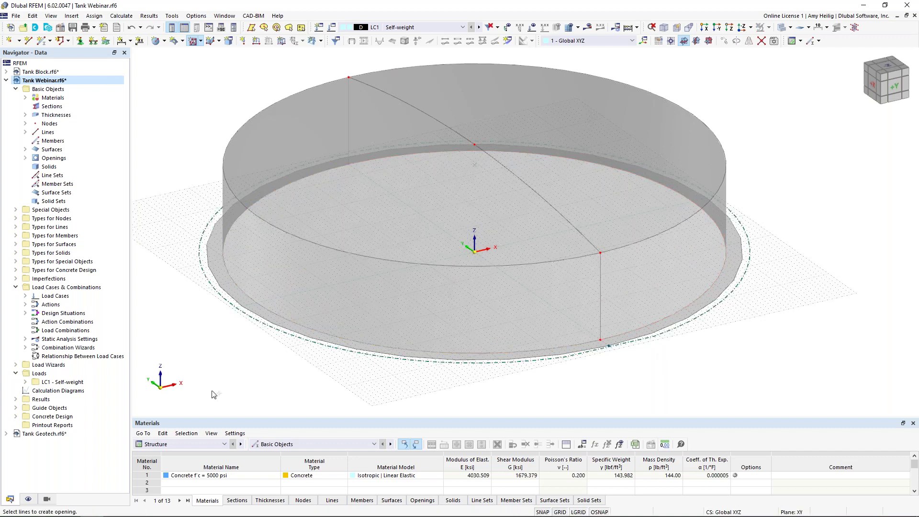
pyautogui.press('Escape')
pyautogui.click(216, 262)
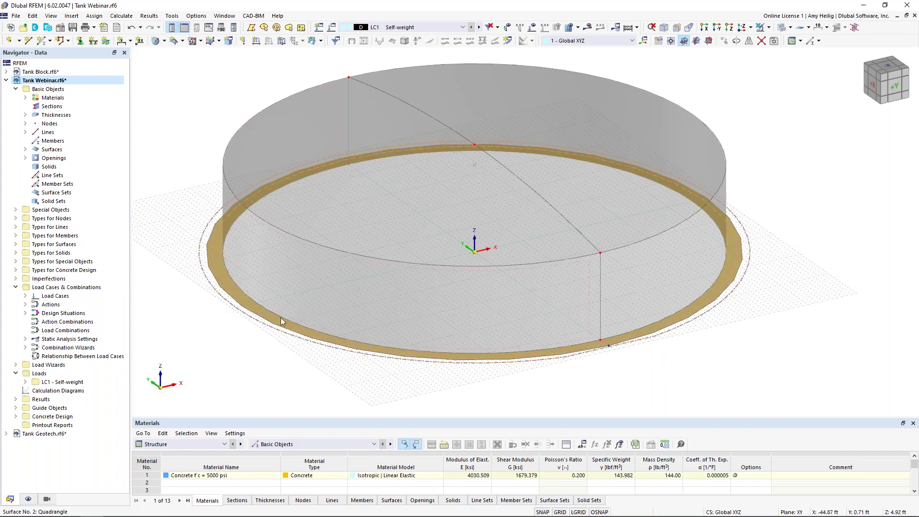
pyautogui.click(622, 375)
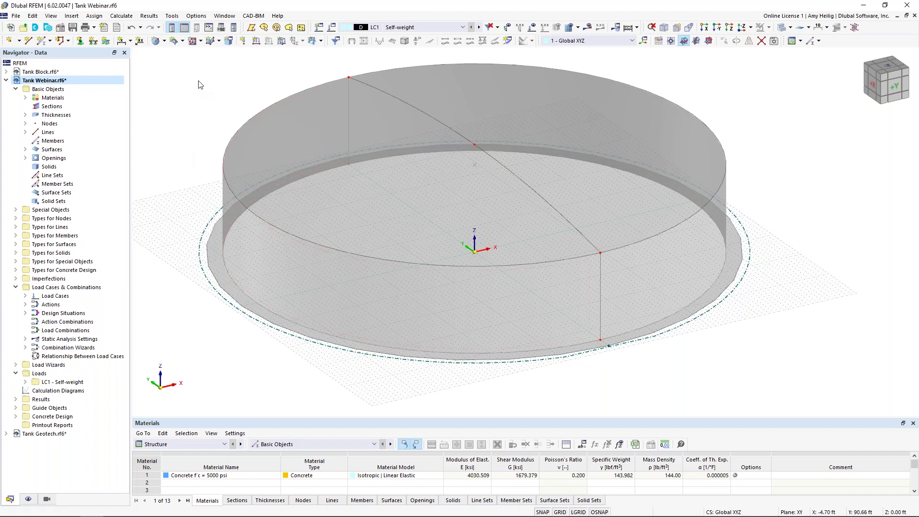
# - Create a surface inside the base opening, bounded by the two bottom wall arcs, with the 12 in thickness and no design properties
pyautogui.click(164, 42)
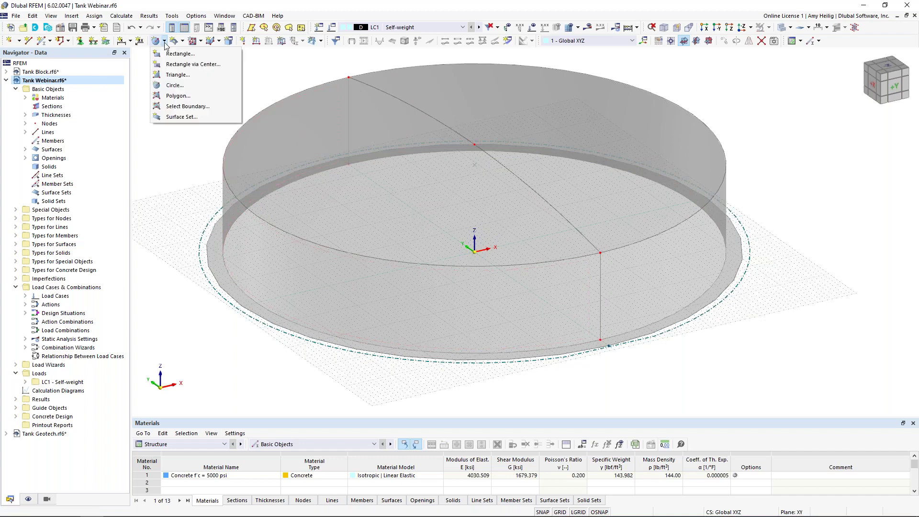
pyautogui.click(180, 106)
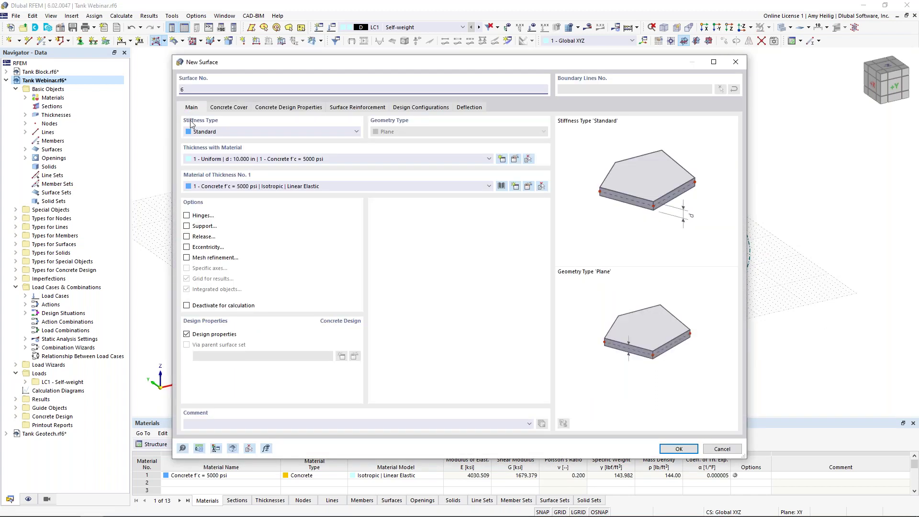
pyautogui.click(229, 159)
pyautogui.click(231, 175)
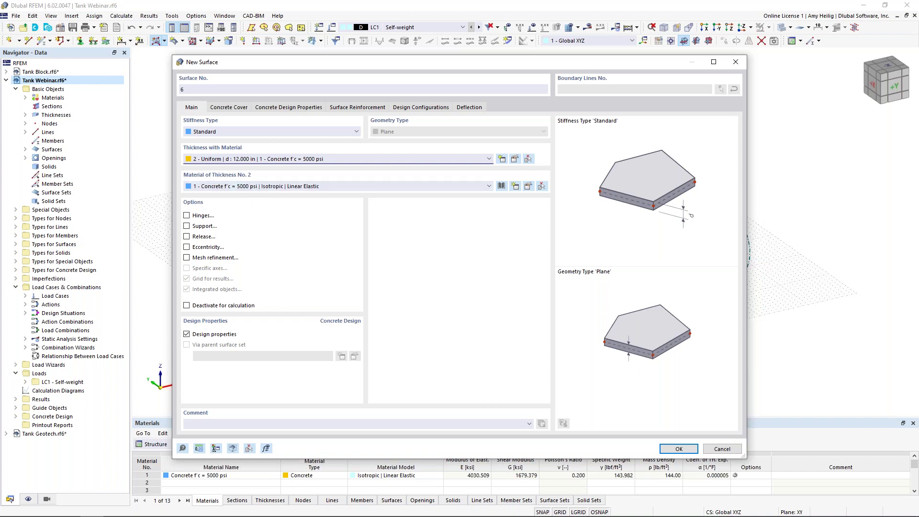
pyautogui.click(187, 334)
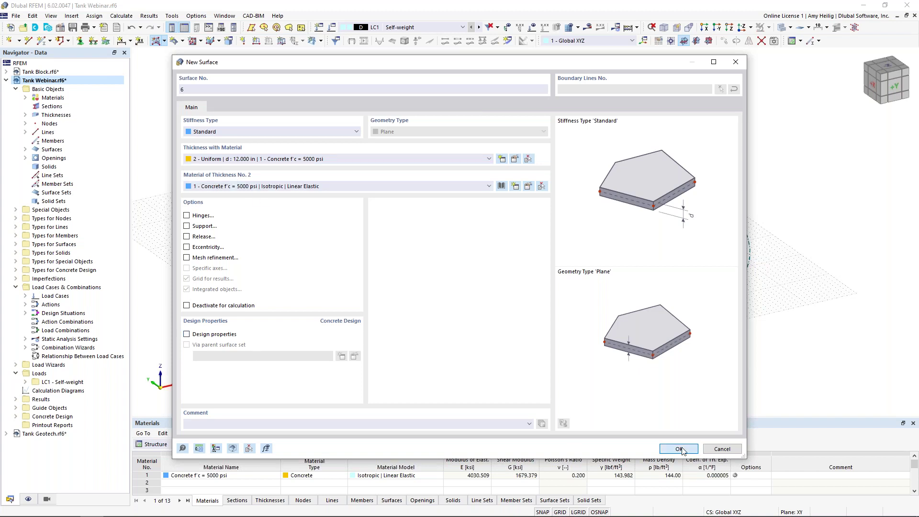
pyautogui.click(679, 449)
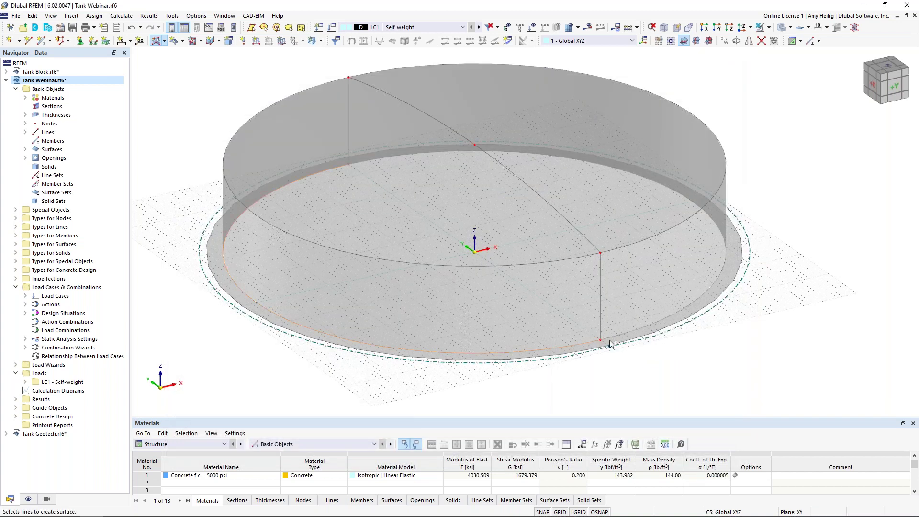
pyautogui.click(610, 344)
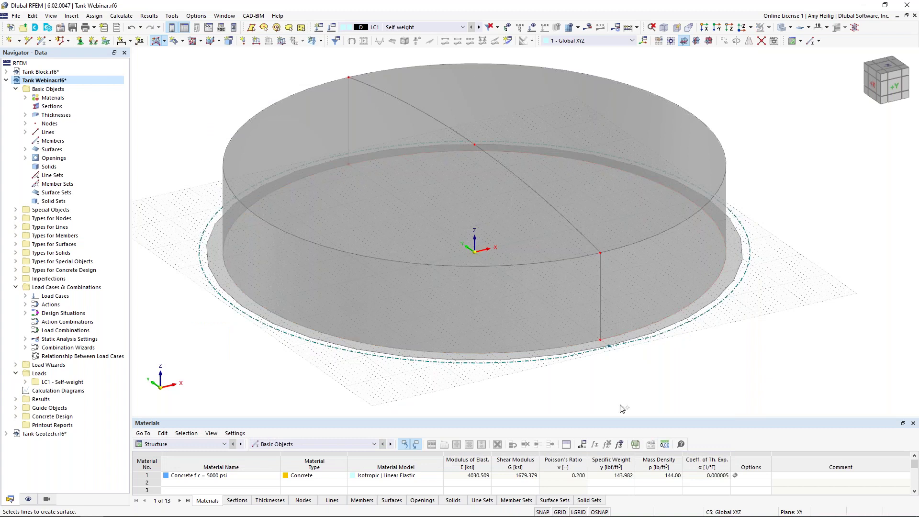
pyautogui.keyDown('ctrl'); pyautogui.moveTo(622, 409); pyautogui.dragTo(587, 319, button='middle'); pyautogui.keyUp('ctrl')
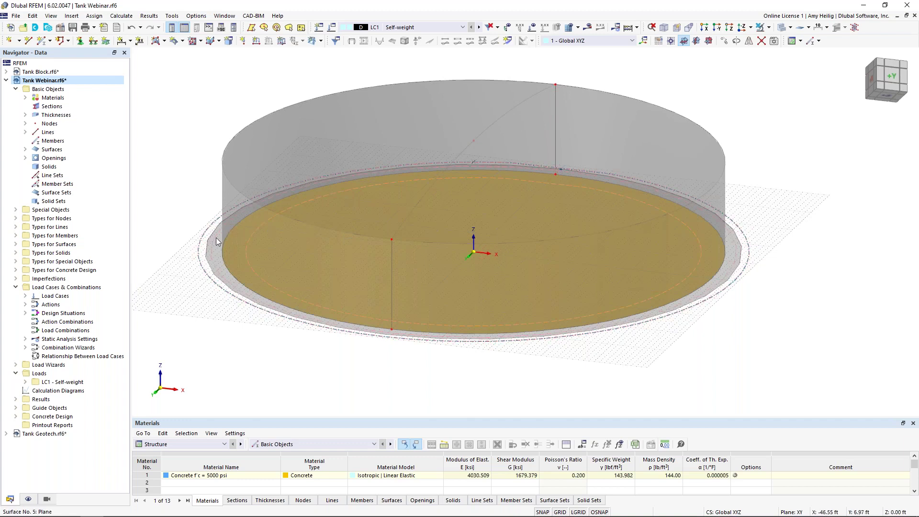
pyautogui.moveTo(307, 234)
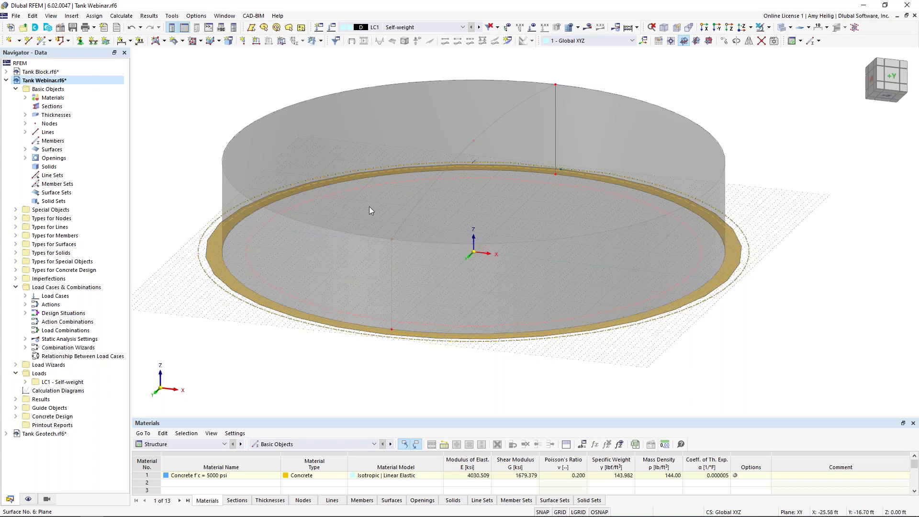
pyautogui.keyDown('ctrl'); pyautogui.moveTo(374, 211); pyautogui.dragTo(468, 285, button='middle'); pyautogui.keyUp('ctrl')
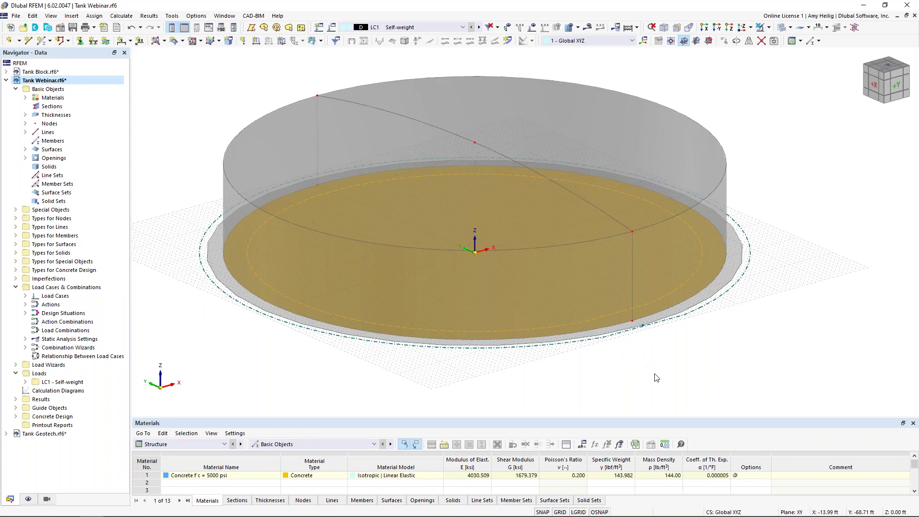
pyautogui.click(690, 374)
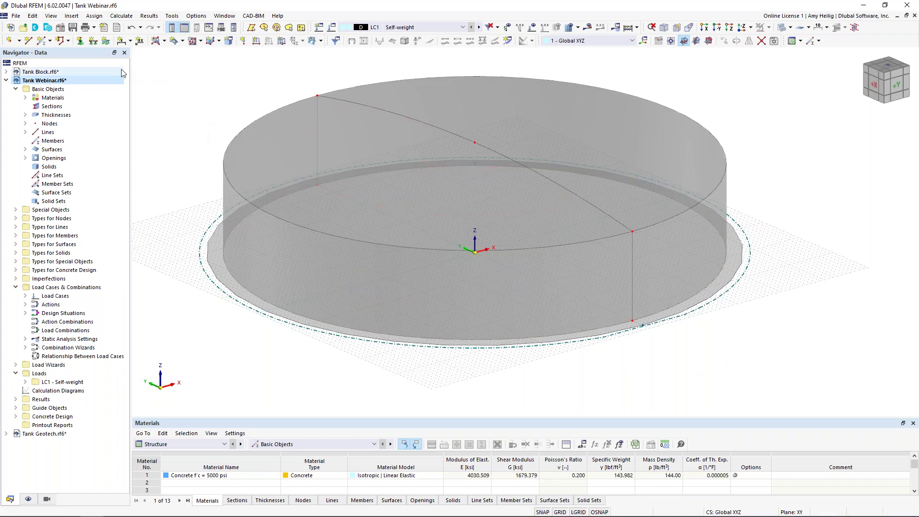
# - Define a new surface support with spring constants Cu,z of 150 kip/ft³ and Cv,xz and Cv,yz of 10 kip/ft each
pyautogui.click(106, 42)
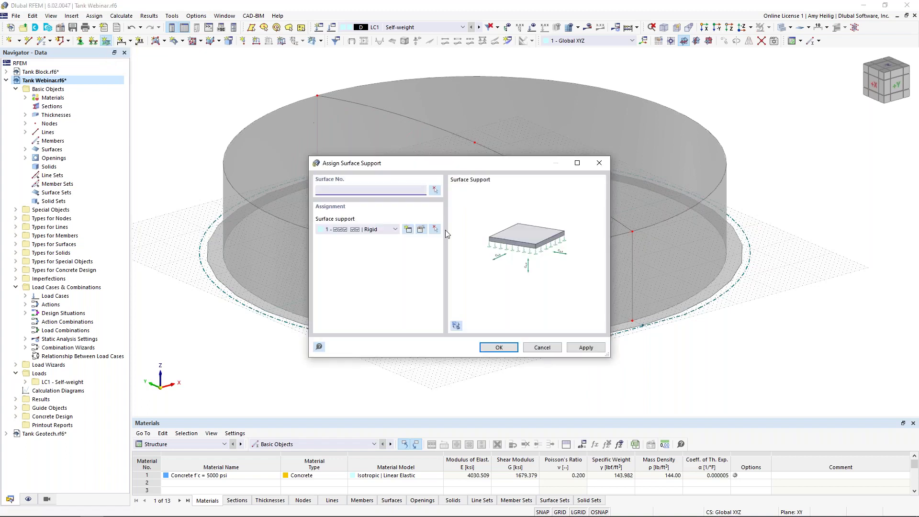
pyautogui.click(409, 231)
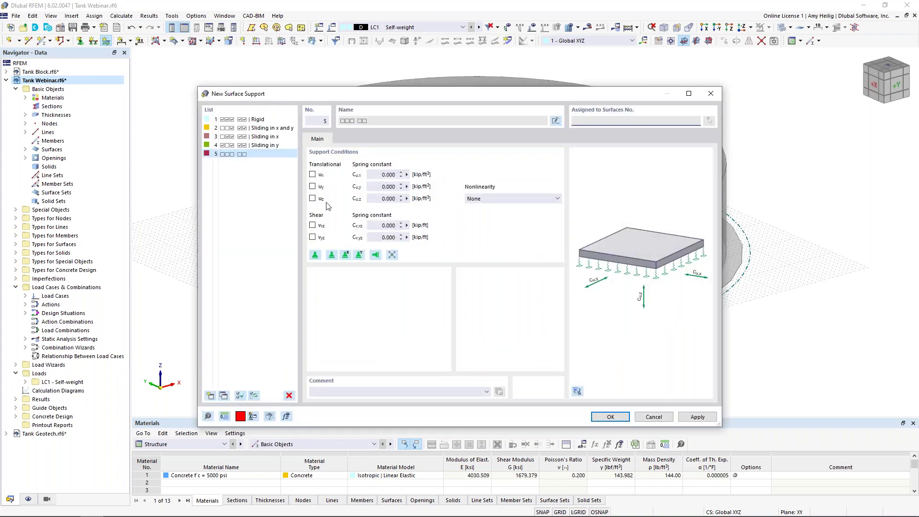
pyautogui.click(385, 198)
pyautogui.write('150')
pyautogui.press('Tab')
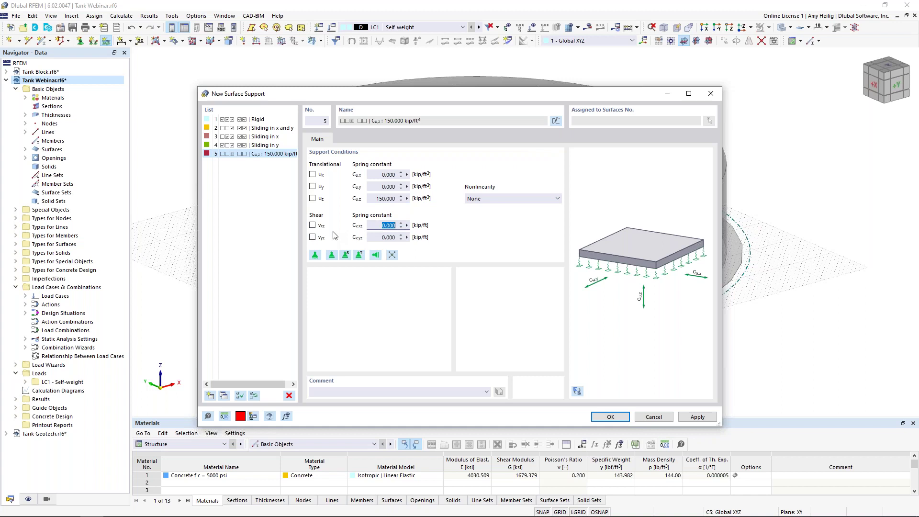
pyautogui.write('10')
pyautogui.press('Tab')
pyautogui.write('1')
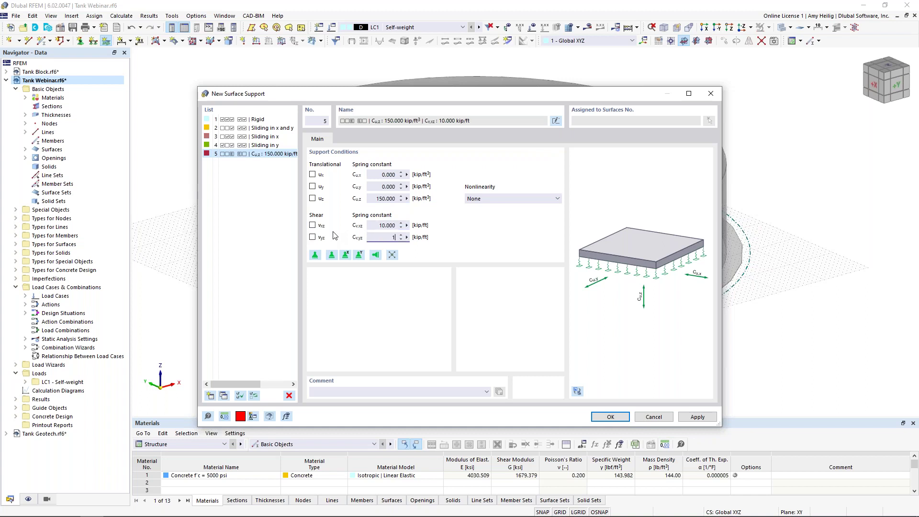
pyautogui.write('0')
pyautogui.press('Tab')
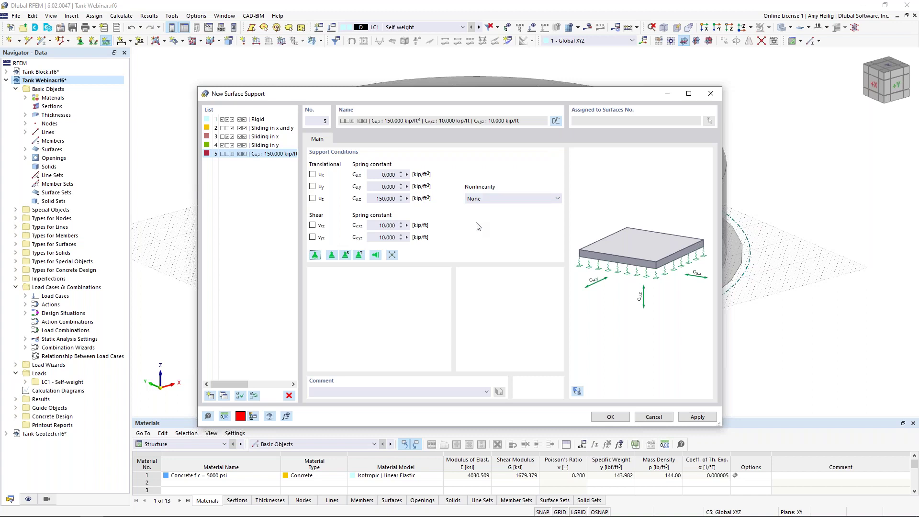
pyautogui.click(609, 417)
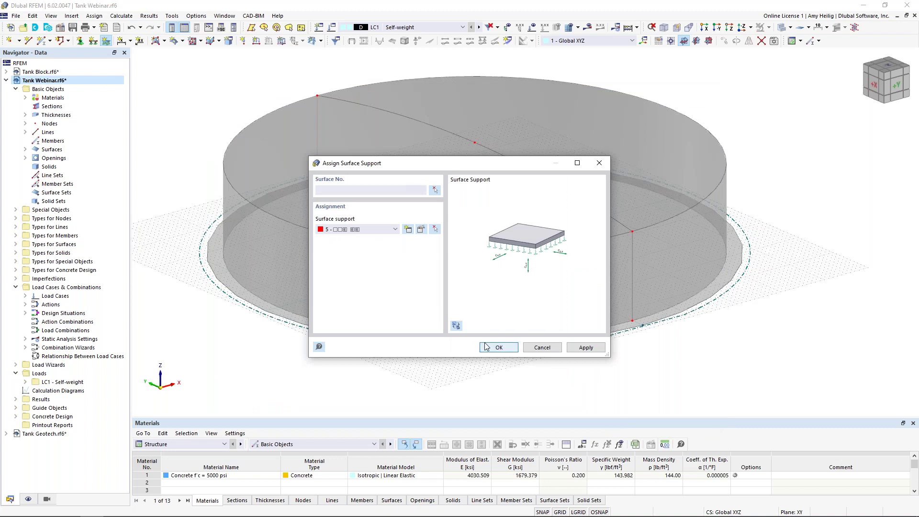
# - Assign the new elastic surface support to the outer base ring and the inner base surface
pyautogui.click(498, 347)
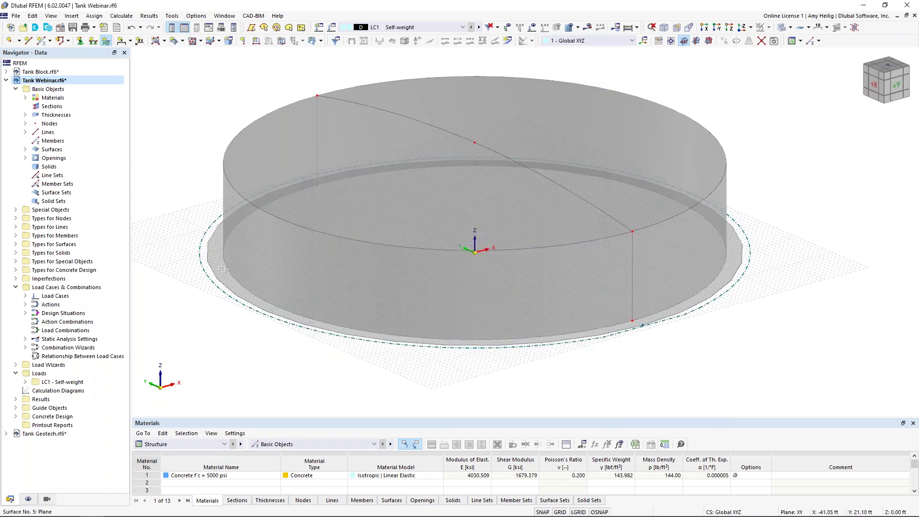
pyautogui.keyDown('ctrl'); pyautogui.moveTo(328, 376); pyautogui.dragTo(347, 257, button='middle'); pyautogui.keyUp('ctrl')
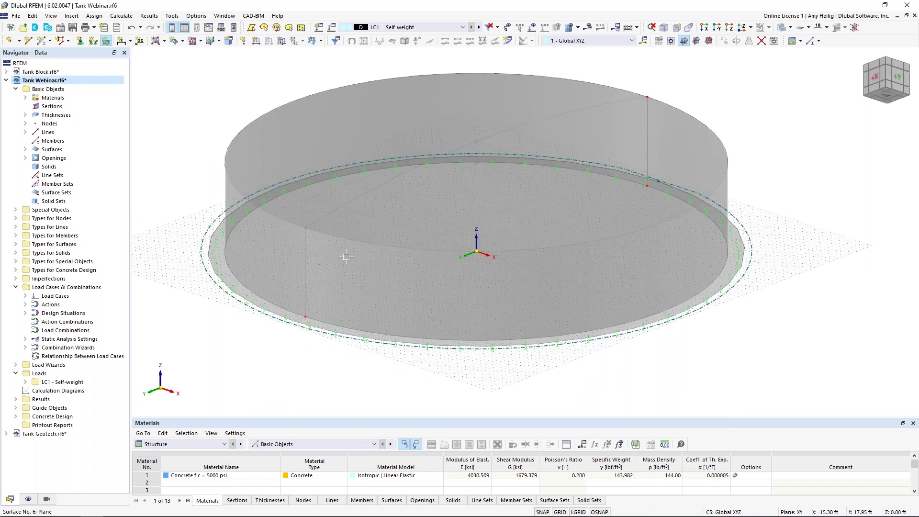
pyautogui.keyDown('ctrl'); pyautogui.moveTo(412, 222); pyautogui.dragTo(642, 361, button='middle'); pyautogui.keyUp('ctrl')
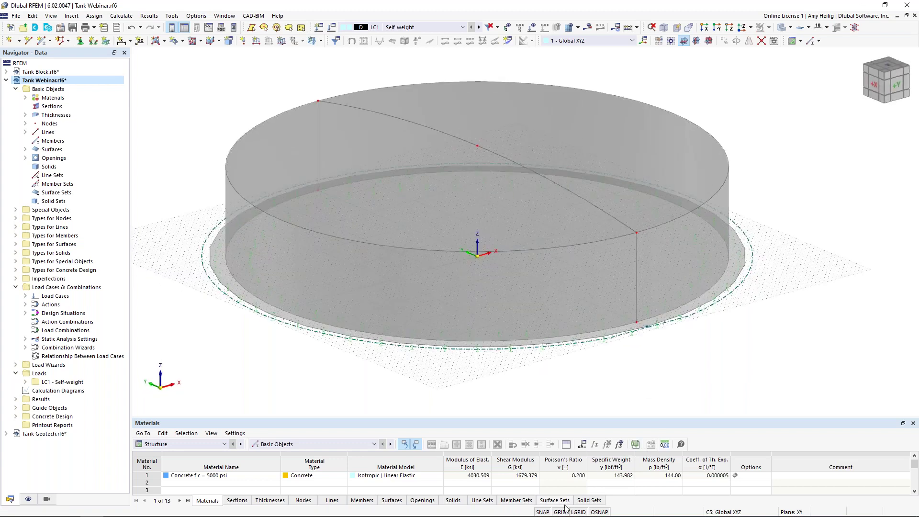
# - Enlarge the display size of the surface support symbols beneath the tank base
pyautogui.scroll(1, 445, 393)
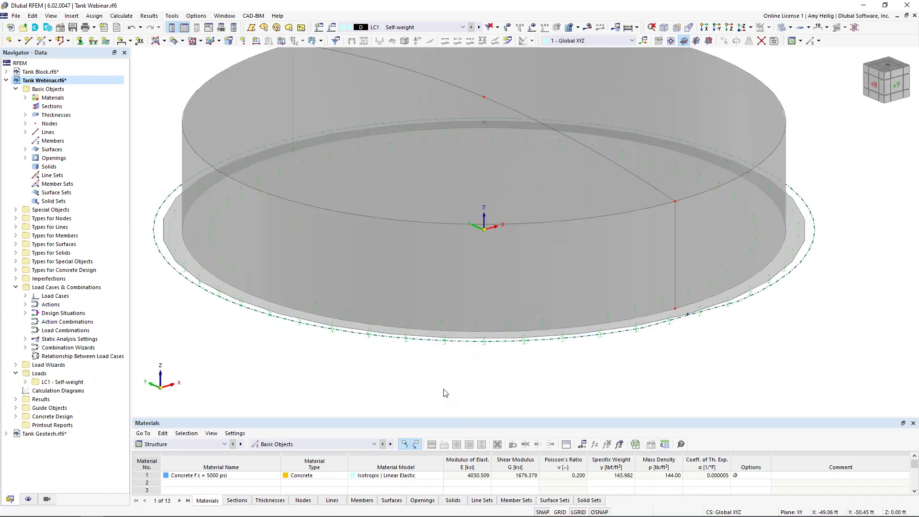
pyautogui.scroll(1, 446, 392)
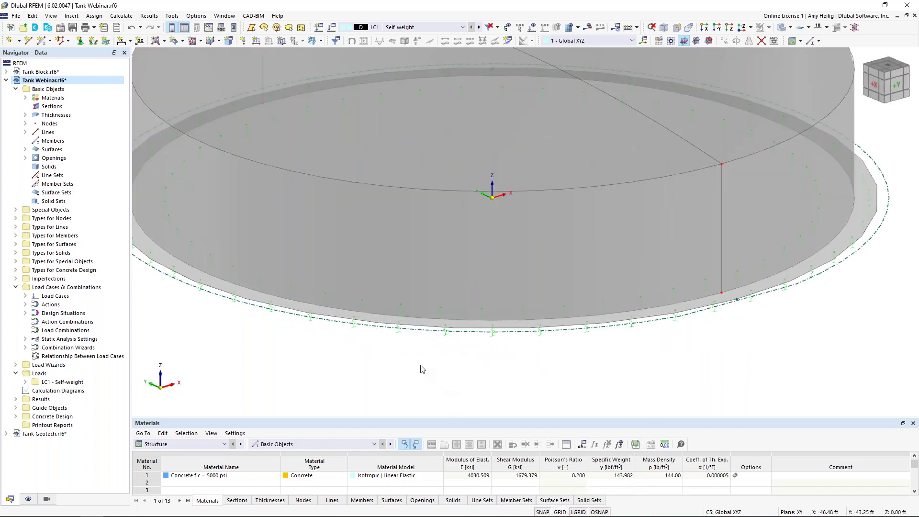
pyautogui.rightClick(399, 336)
pyautogui.moveTo(422, 204)
pyautogui.mouseDown()
pyautogui.moveTo(452, 204)
pyautogui.moveTo(440, 205)
pyautogui.mouseUp()
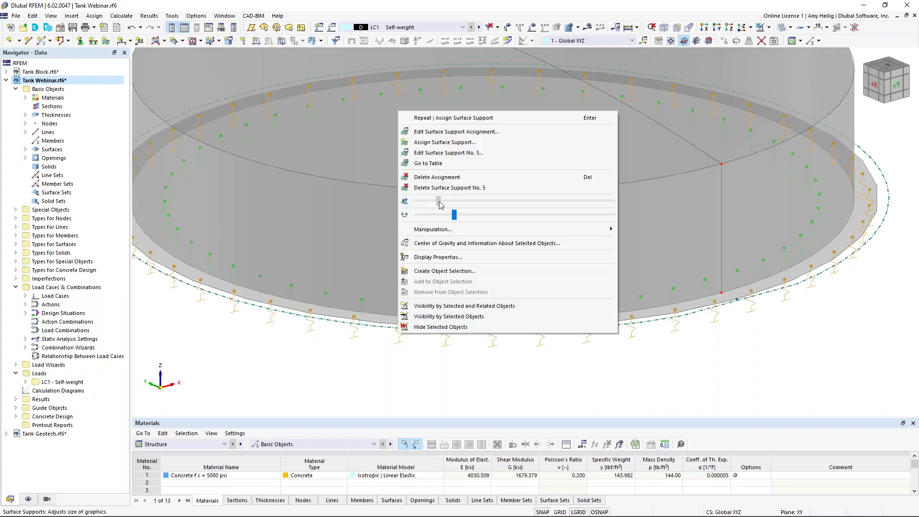
pyautogui.click(439, 372)
pyautogui.scroll(-3, 439, 372)
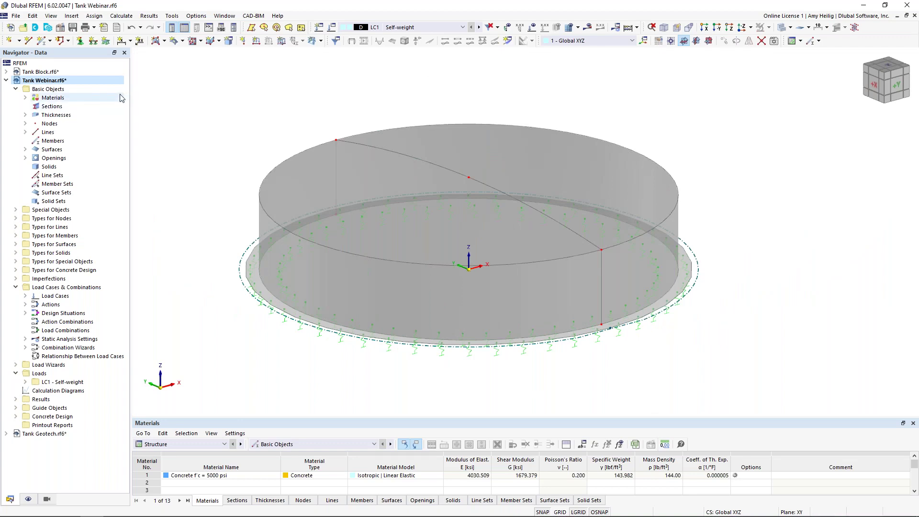
# - Assign the Hinged line support to the outer circular edge of the base slab
pyautogui.click(93, 42)
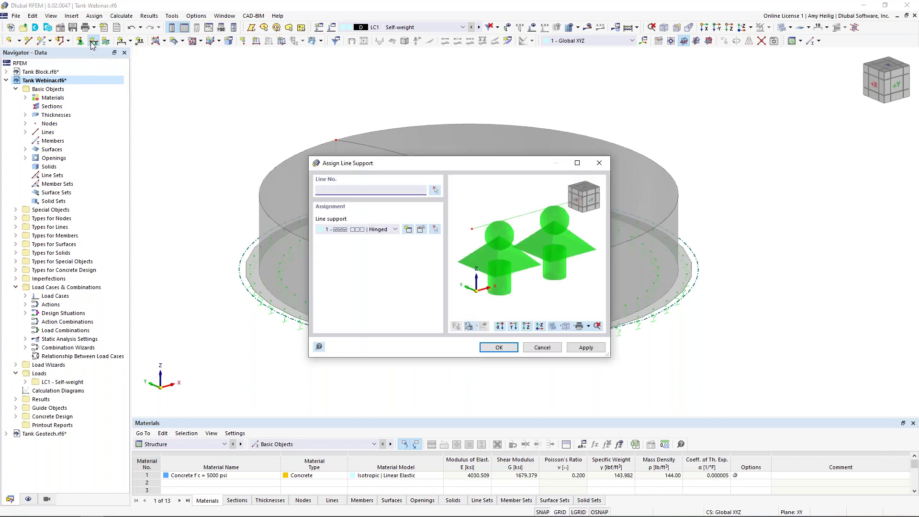
pyautogui.click(385, 230)
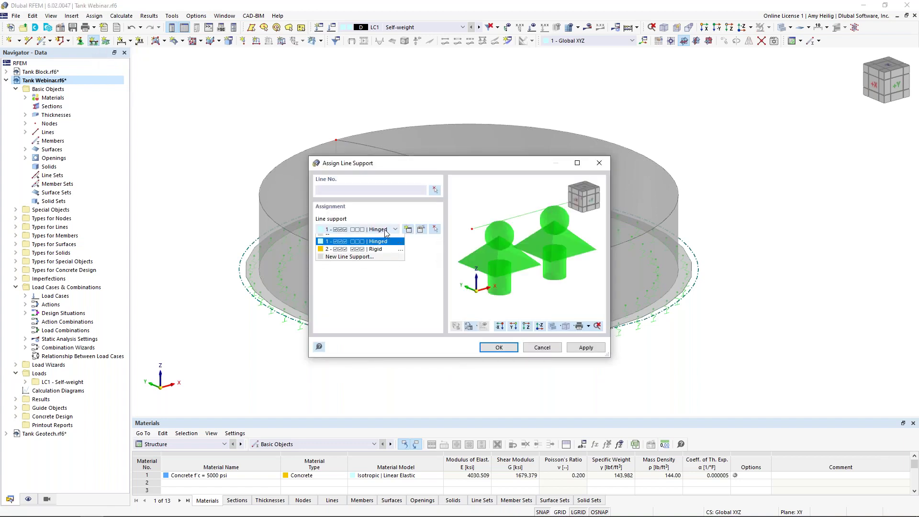
pyautogui.click(415, 244)
pyautogui.click(421, 233)
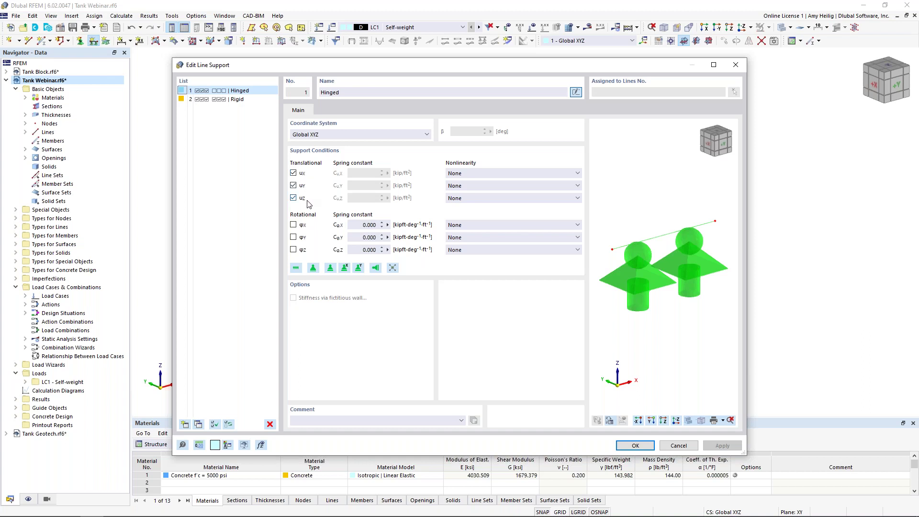
pyautogui.click(636, 445)
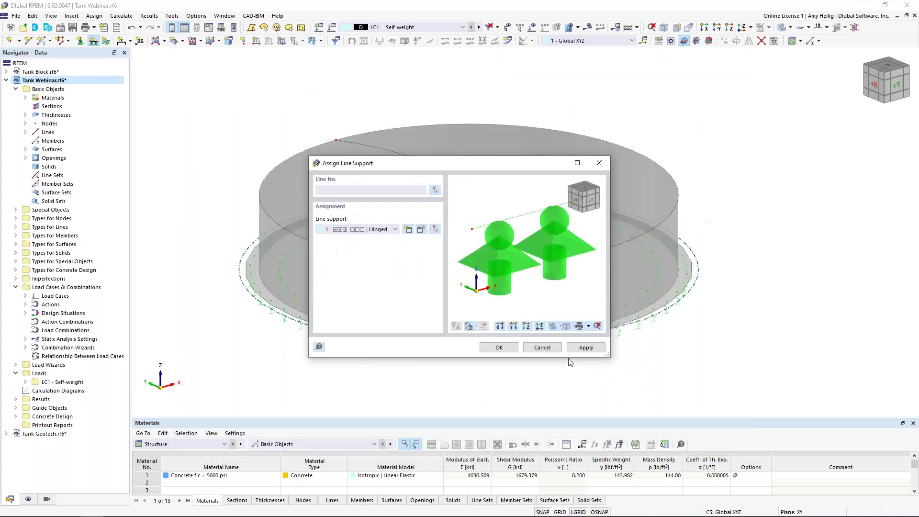
pyautogui.click(498, 347)
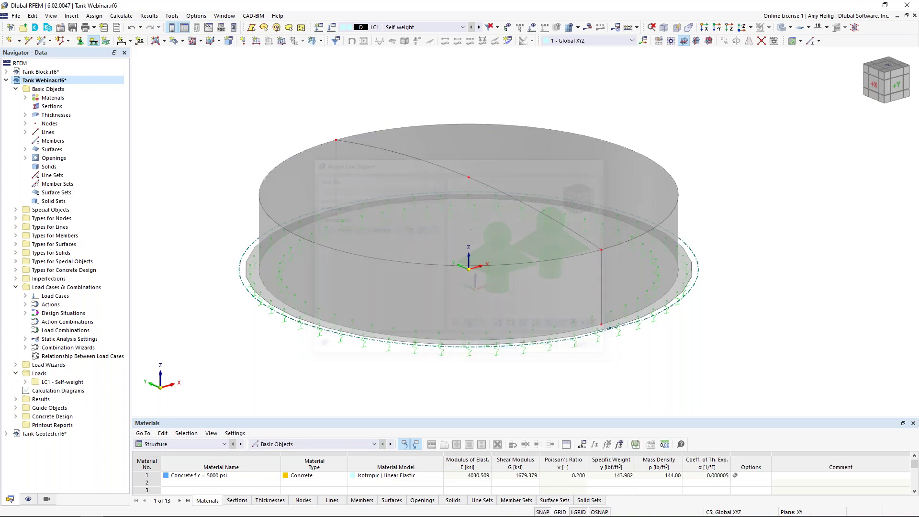
pyautogui.click(507, 342)
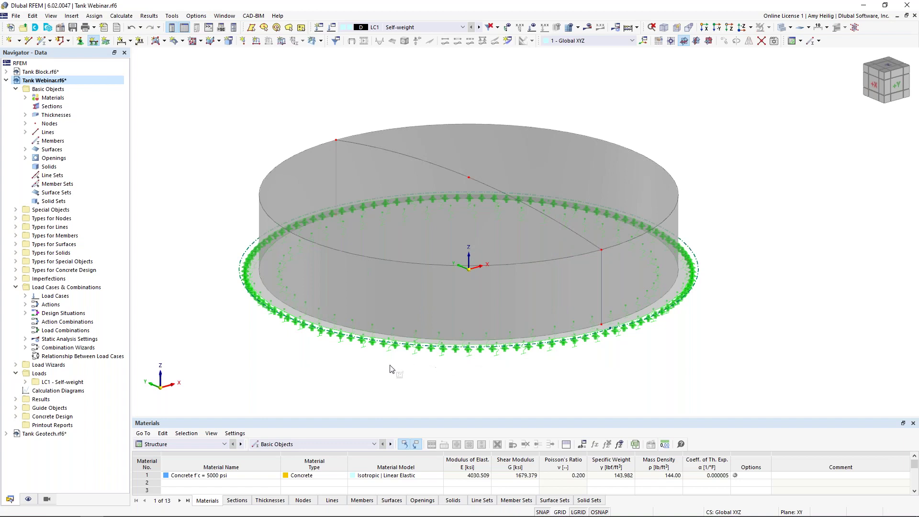
pyautogui.press('Escape')
# - Show the local axis systems of the surfaces and switch the model display to wireframe
pyautogui.keyDown('ctrl'); pyautogui.moveTo(752, 284); pyautogui.dragTo(750, 273, button='middle'); pyautogui.keyUp('ctrl')
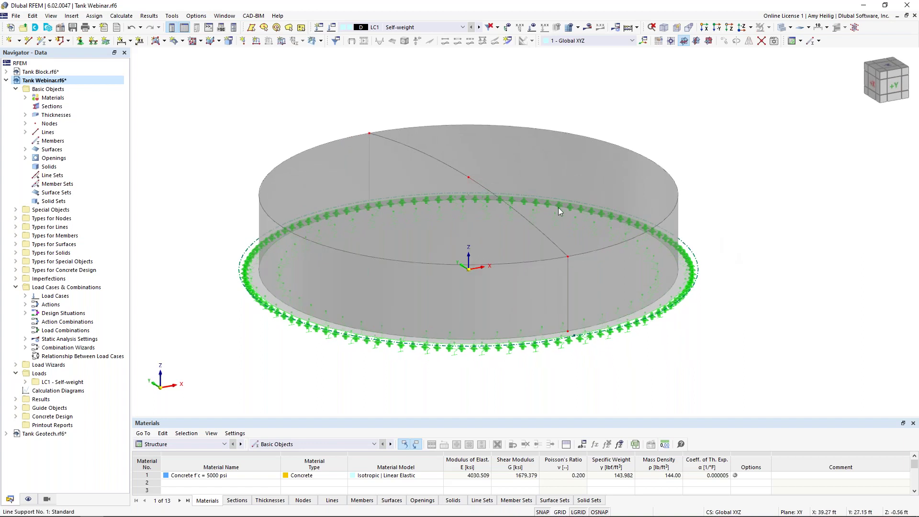
pyautogui.rightClick(550, 164)
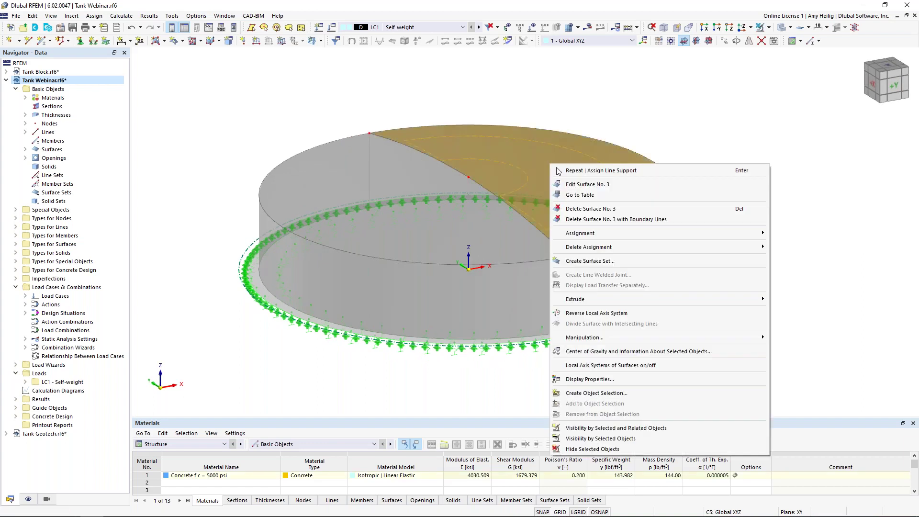
pyautogui.click(618, 365)
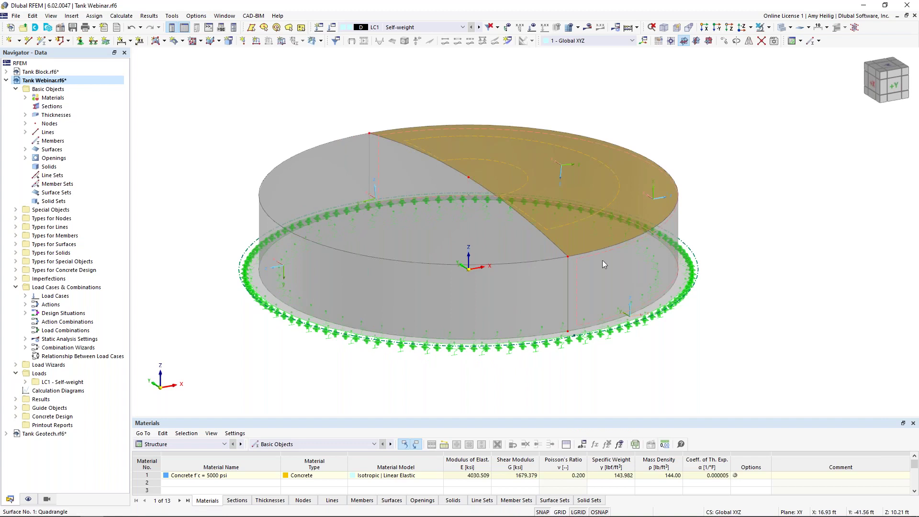
pyautogui.click(782, 27)
pyautogui.keyDown('ctrl'); pyautogui.moveTo(712, 131); pyautogui.dragTo(699, 117, button='middle'); pyautogui.keyUp('ctrl')
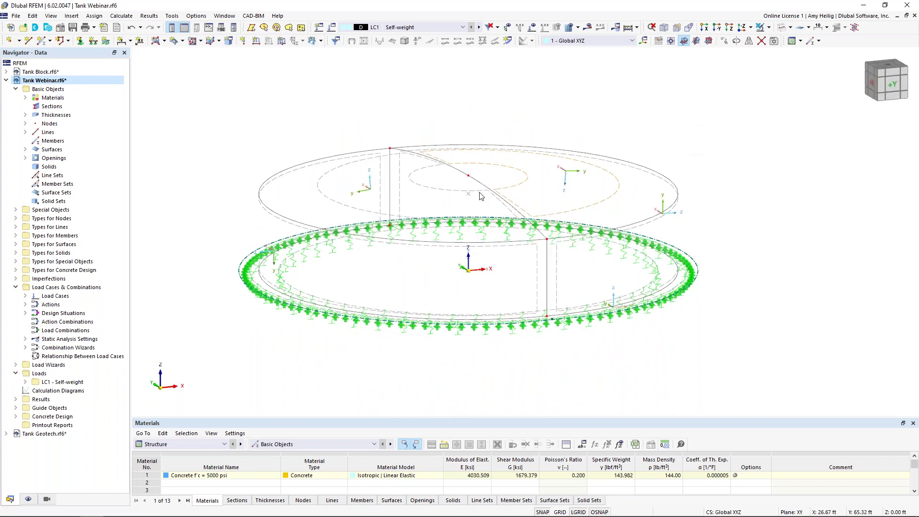
# - Reverse the local axis system of roof surface No. 3 so it matches the other dome half
pyautogui.scroll(2, 428, 200)
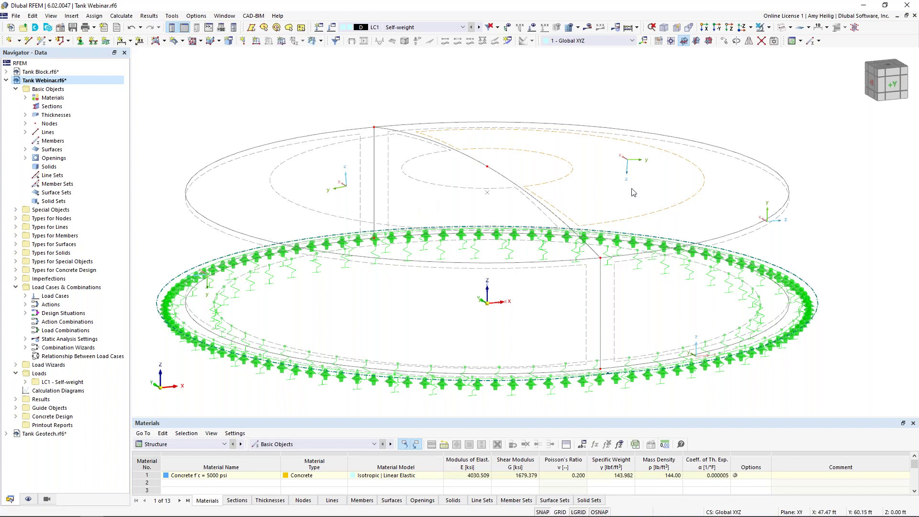
pyautogui.rightClick(680, 208)
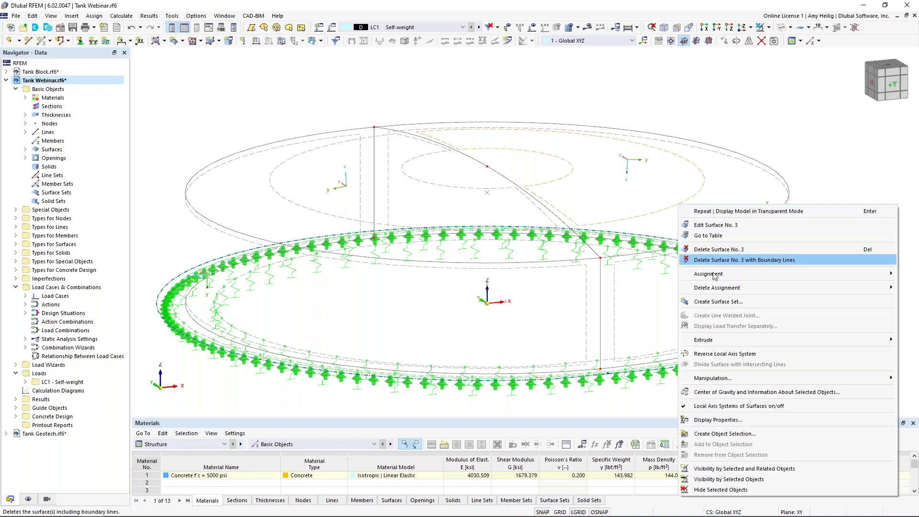
pyautogui.click(724, 353)
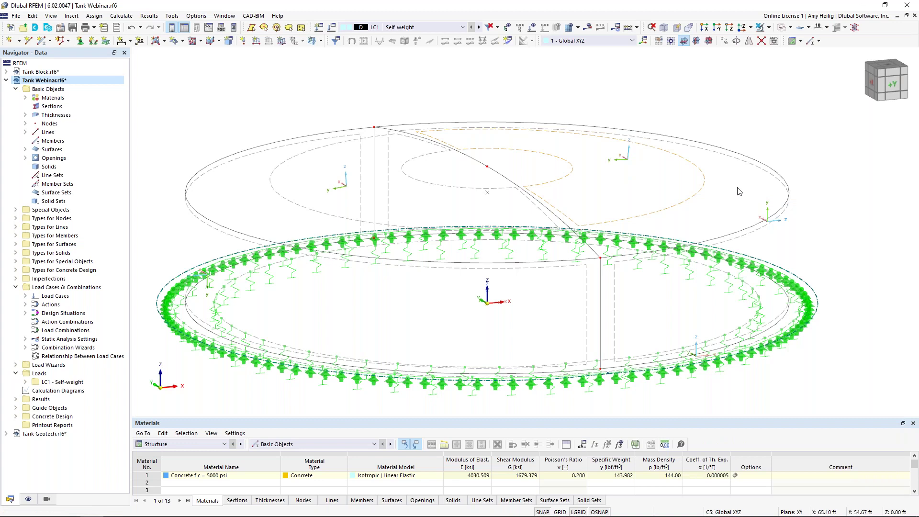
# - Enable specific axes for the two tank wall surfaces, Nos. 1 and 2
pyautogui.keyDown('ctrl'); pyautogui.moveTo(650, 173); pyautogui.dragTo(610, 152, button='middle'); pyautogui.keyUp('ctrl')
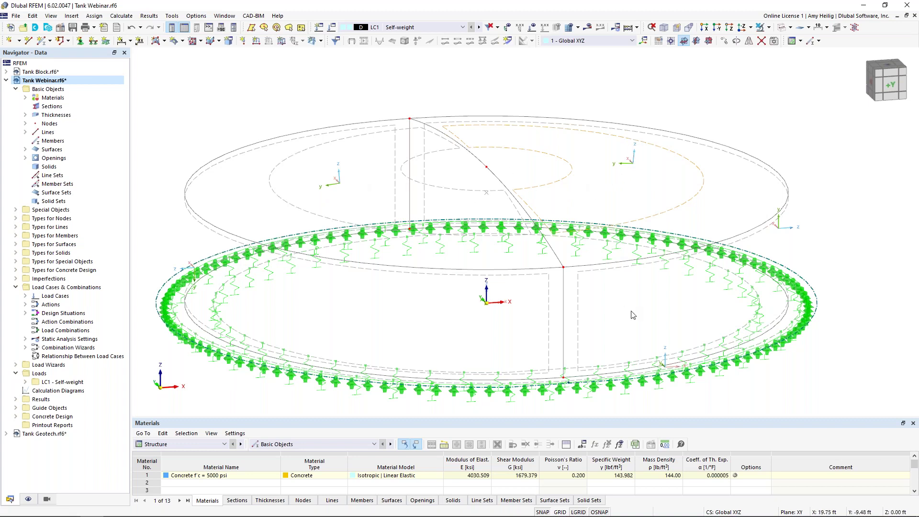
pyautogui.moveTo(635, 315); pyautogui.dragTo(697, 239, button='middle')
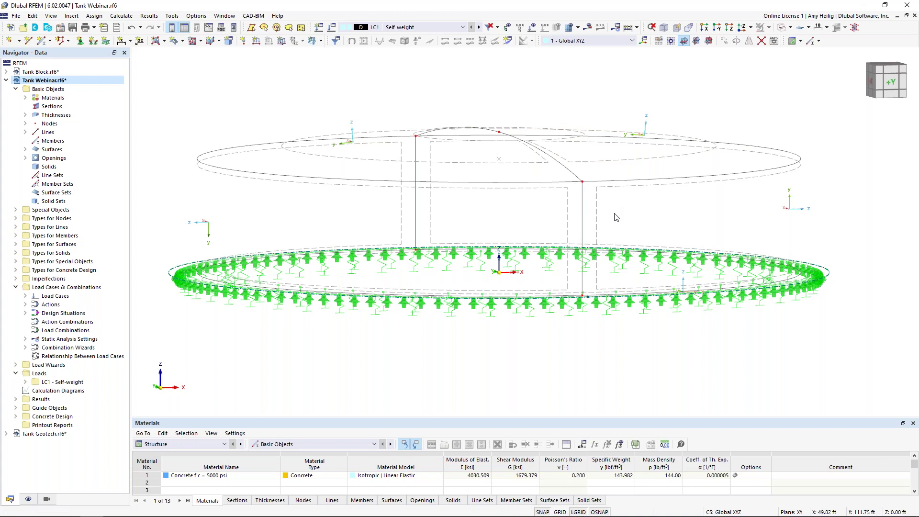
pyautogui.moveTo(623, 227); pyautogui.dragTo(556, 208)
pyautogui.doubleClick(568, 210)
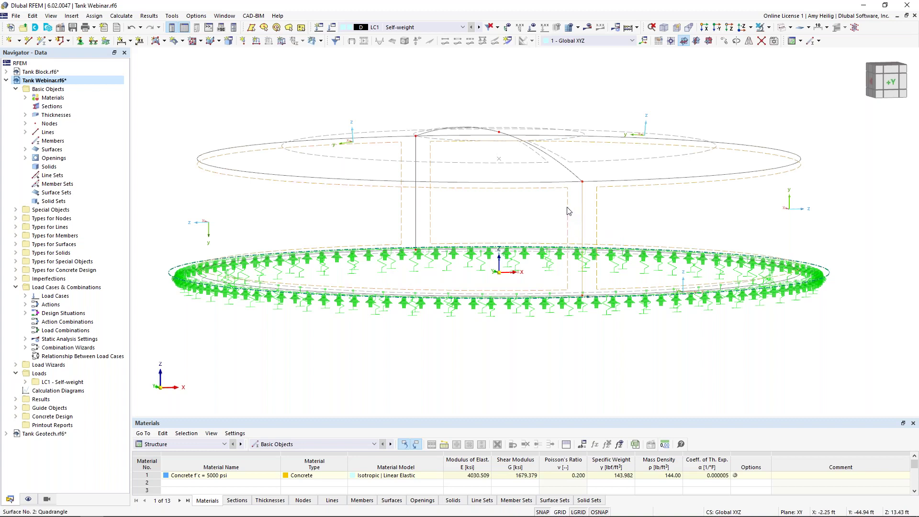
pyautogui.click(187, 269)
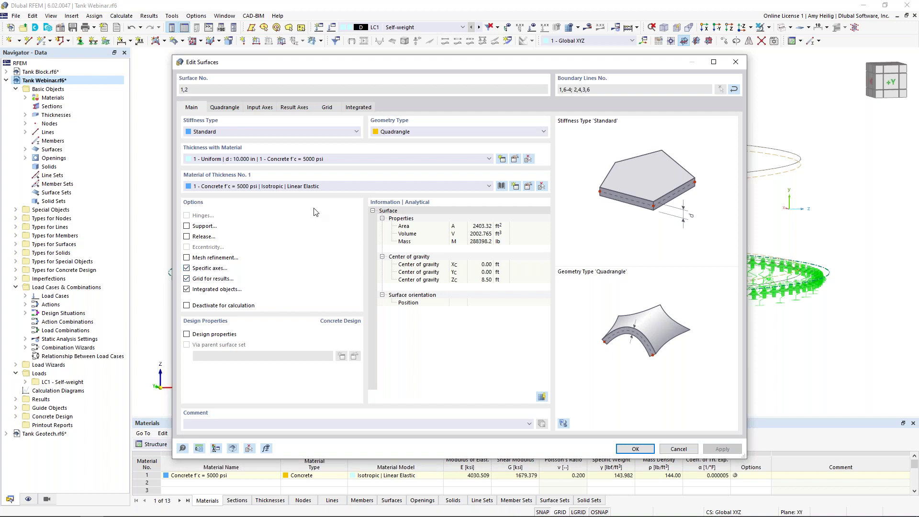
# - Set the input axes of both wall surfaces with the y-axis parallel to vertical wall line 6
pyautogui.click(255, 108)
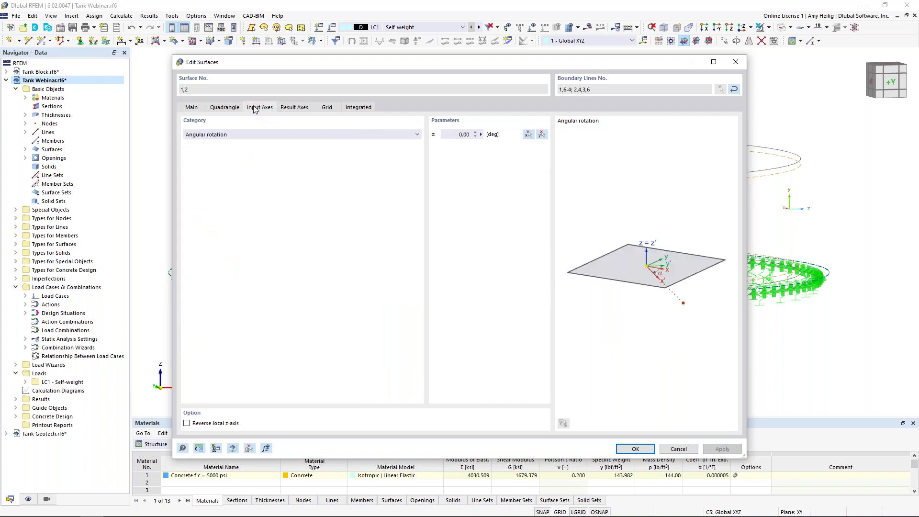
pyautogui.click(257, 135)
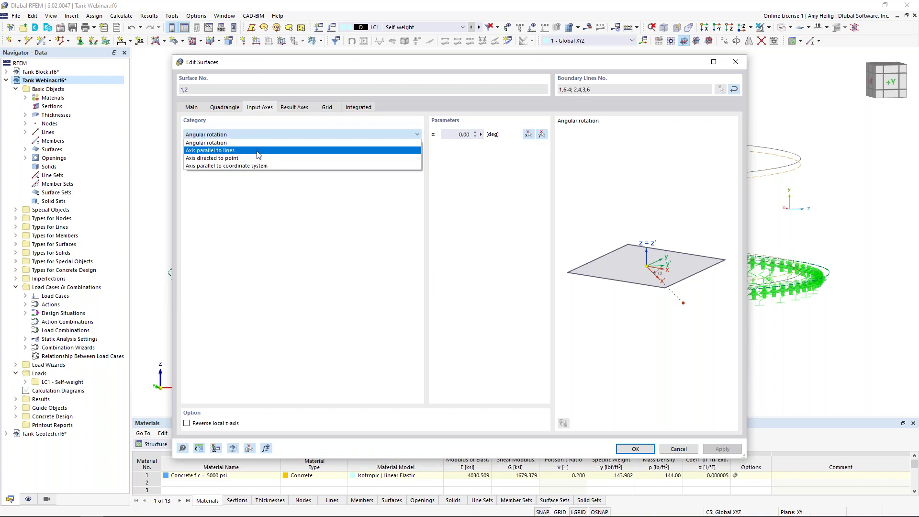
pyautogui.click(258, 151)
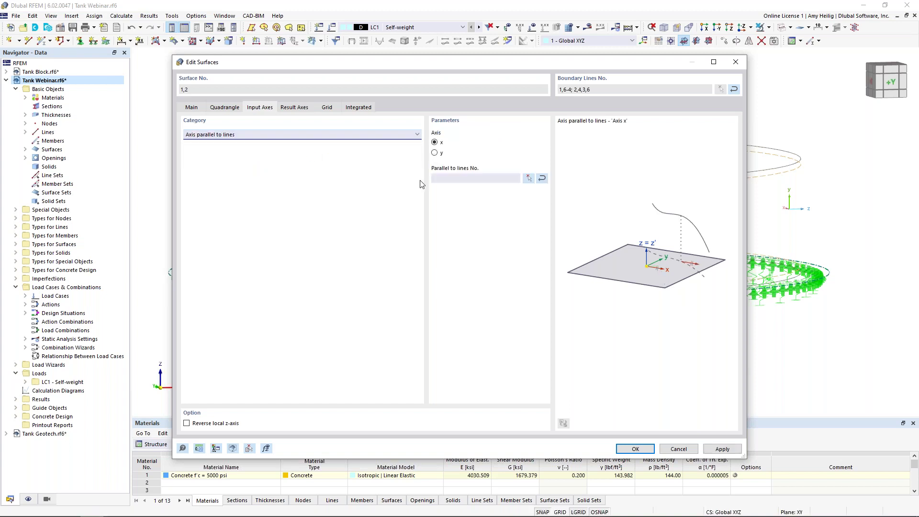
pyautogui.click(436, 154)
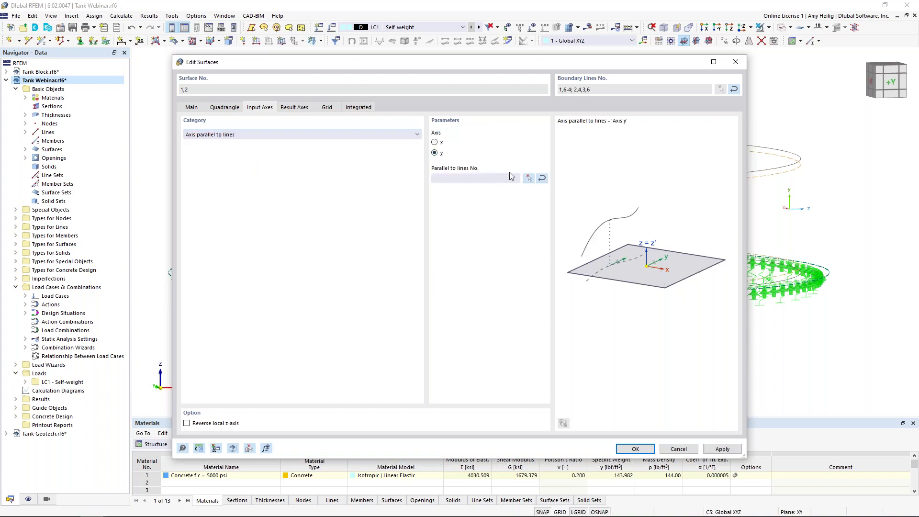
pyautogui.click(529, 179)
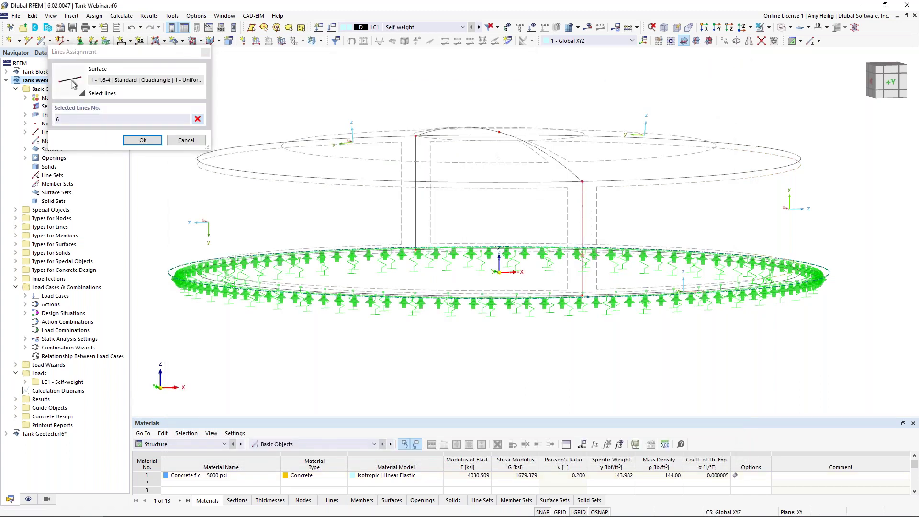
pyautogui.click(155, 141)
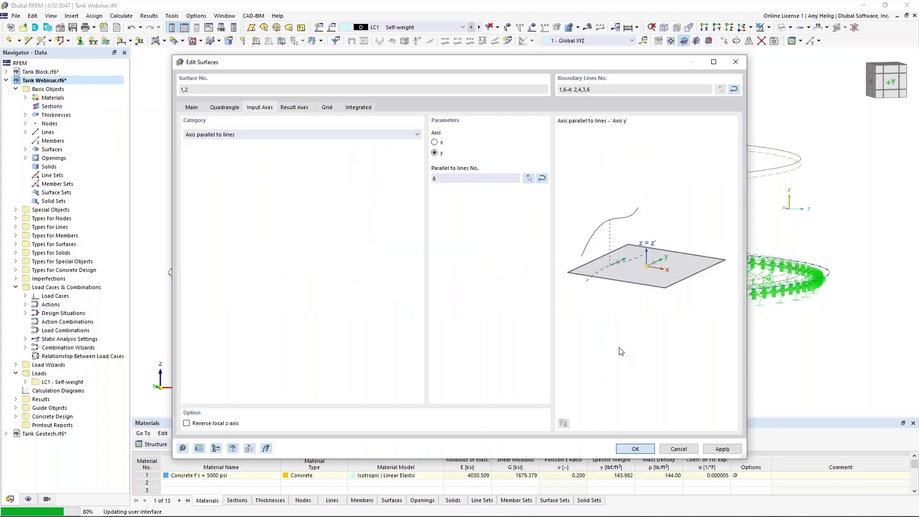
pyautogui.press('Return')
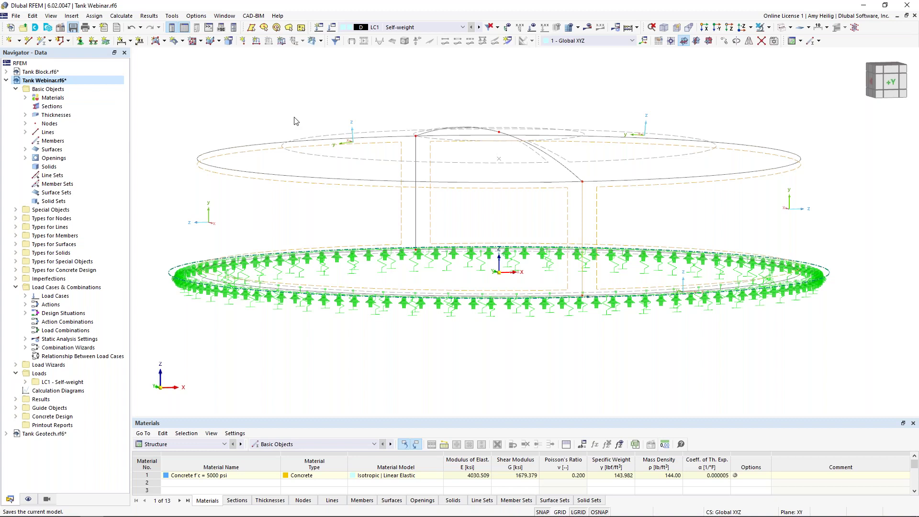
# - Save the model and hide the local axis systems of the surfaces
pyautogui.hotkey('ctrl', 's')
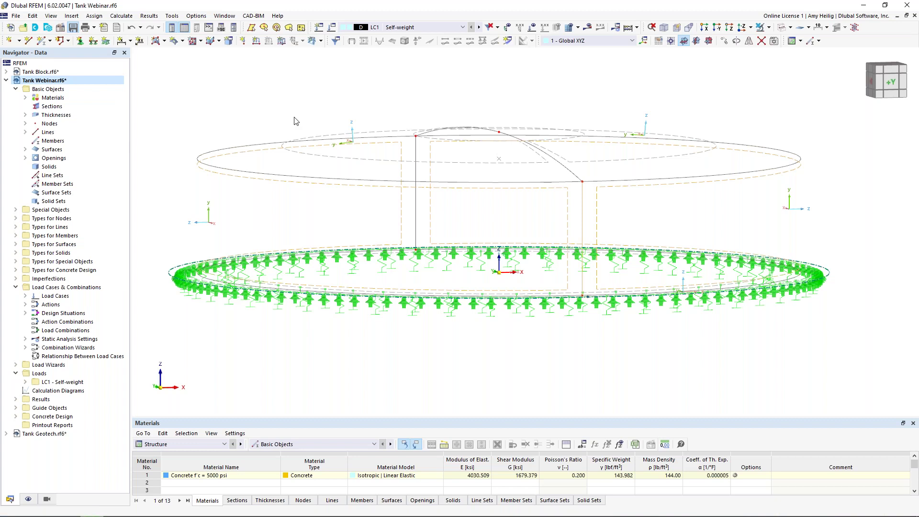
pyautogui.keyDown('ctrl'); pyautogui.moveTo(308, 115); pyautogui.dragTo(673, 177, button='middle'); pyautogui.keyUp('ctrl')
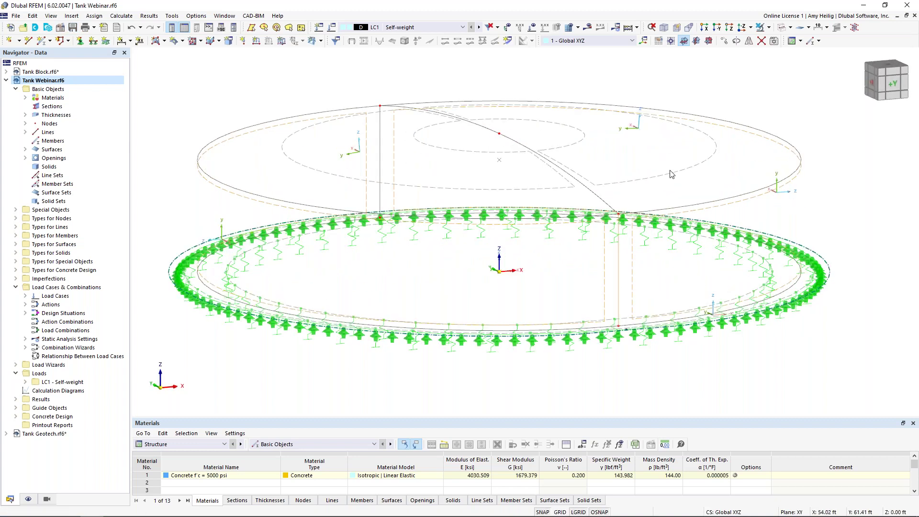
pyautogui.rightClick(673, 177)
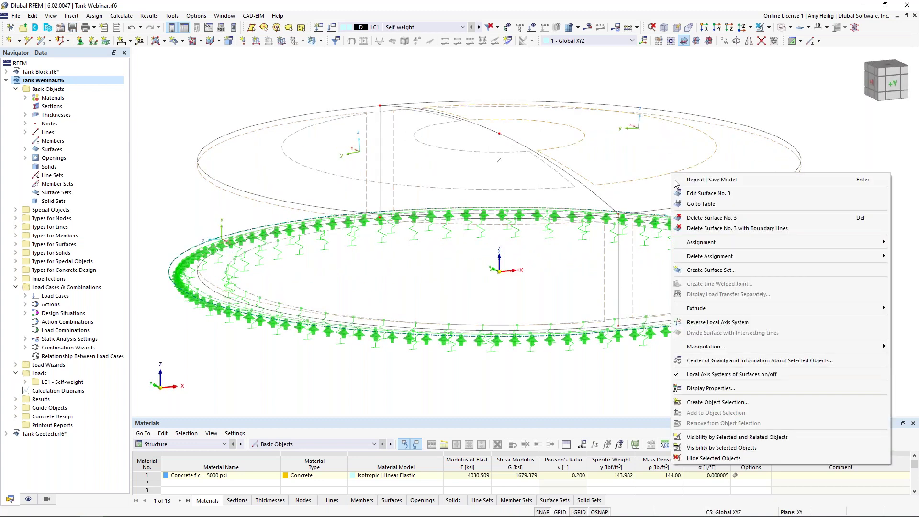
pyautogui.click(714, 376)
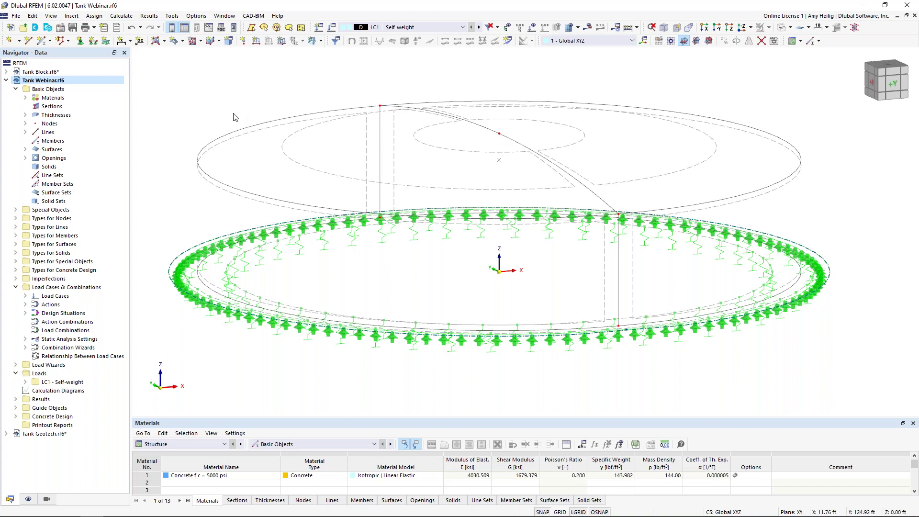
# - Generate the finite element mesh for the tank with a target element length of 1.00 ft
pyautogui.scroll(-1, 239, 124)
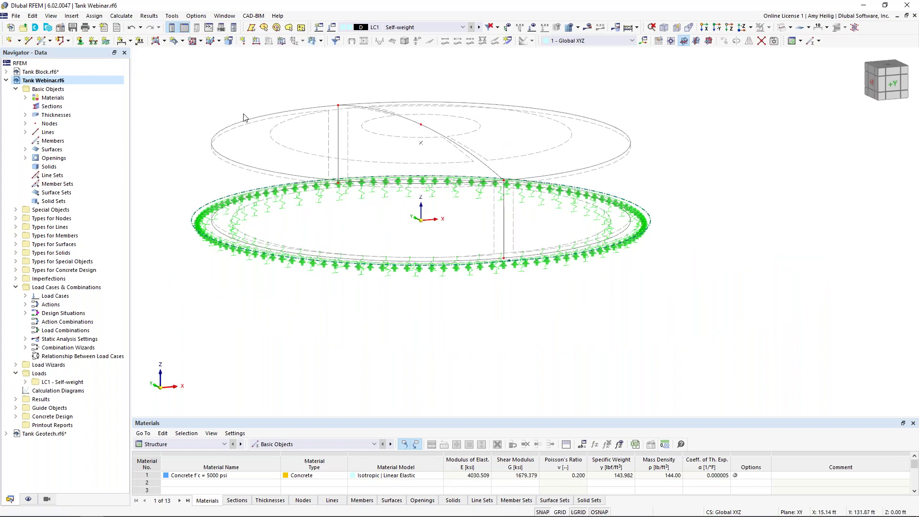
pyautogui.scroll(-1, 241, 125)
pyautogui.keyDown('ctrl'); pyautogui.moveTo(240, 125); pyautogui.dragTo(289, 176, button='middle'); pyautogui.keyUp('ctrl')
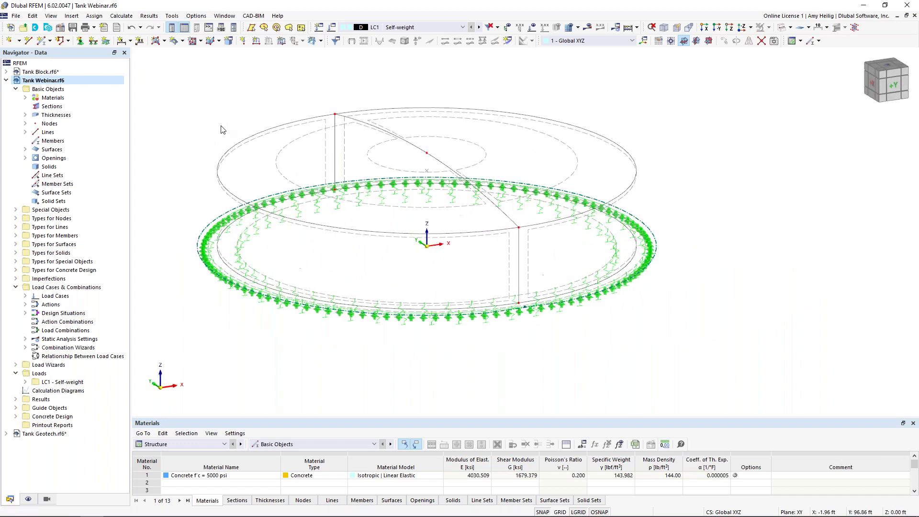
pyautogui.click(127, 17)
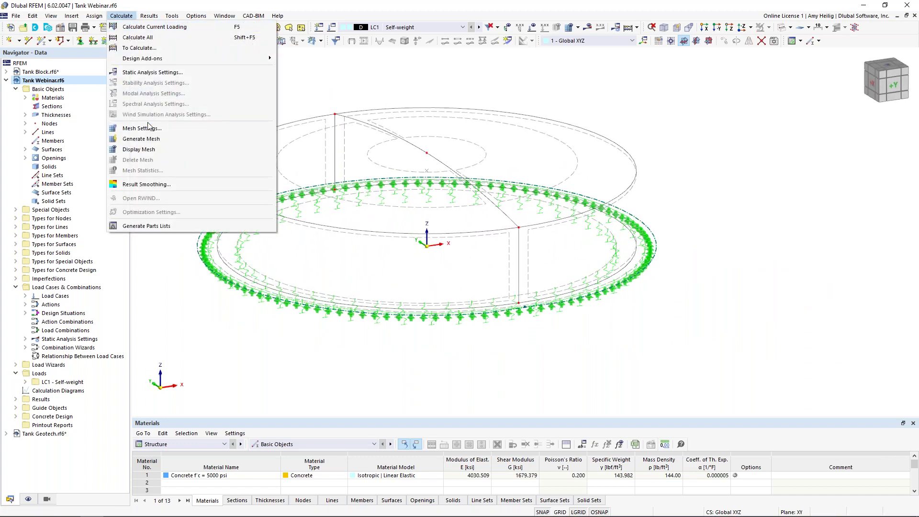
pyautogui.click(149, 127)
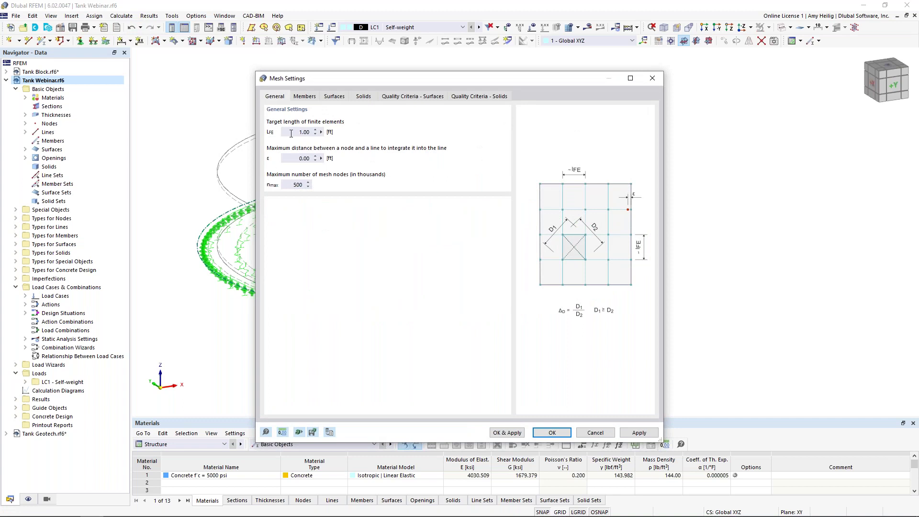
pyautogui.click(509, 434)
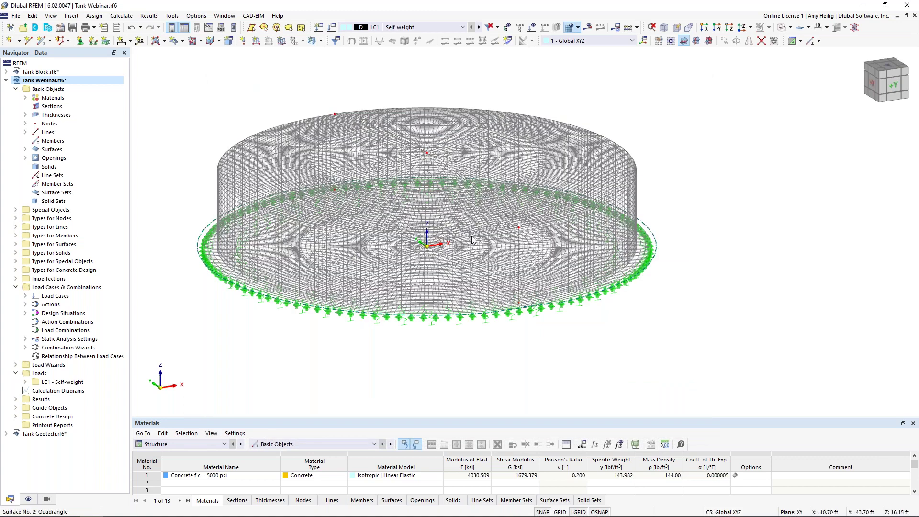
# - Regenerate the tank's finite element mesh with a target element length of 3 ft
pyautogui.moveTo(480, 221); pyautogui.dragTo(537, 267, button='middle')
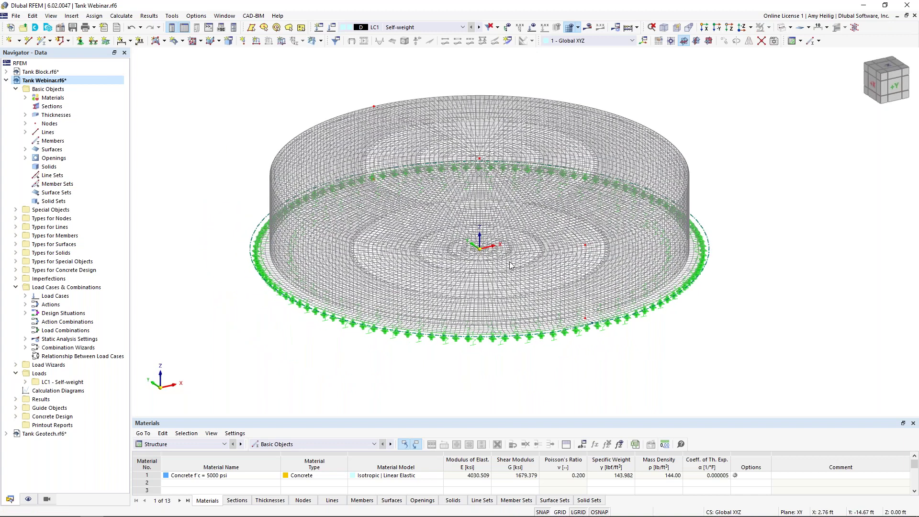
pyautogui.click(126, 16)
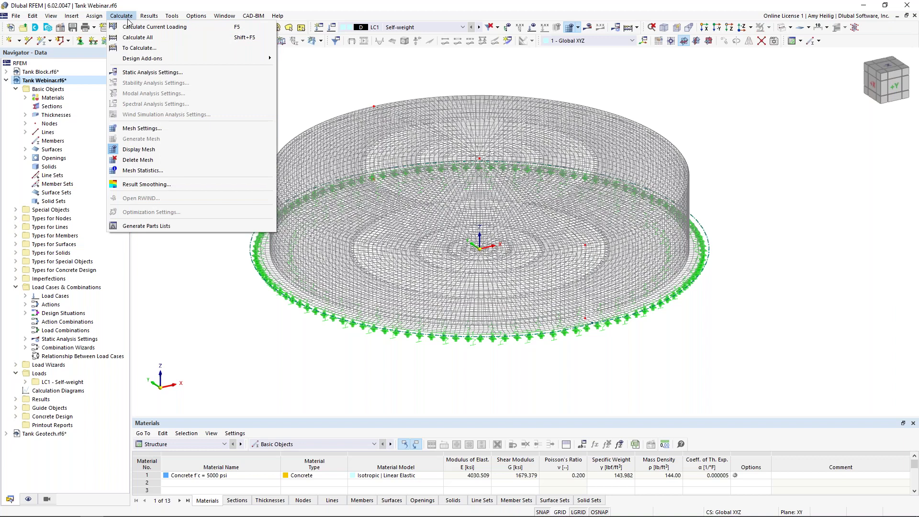
pyautogui.click(142, 129)
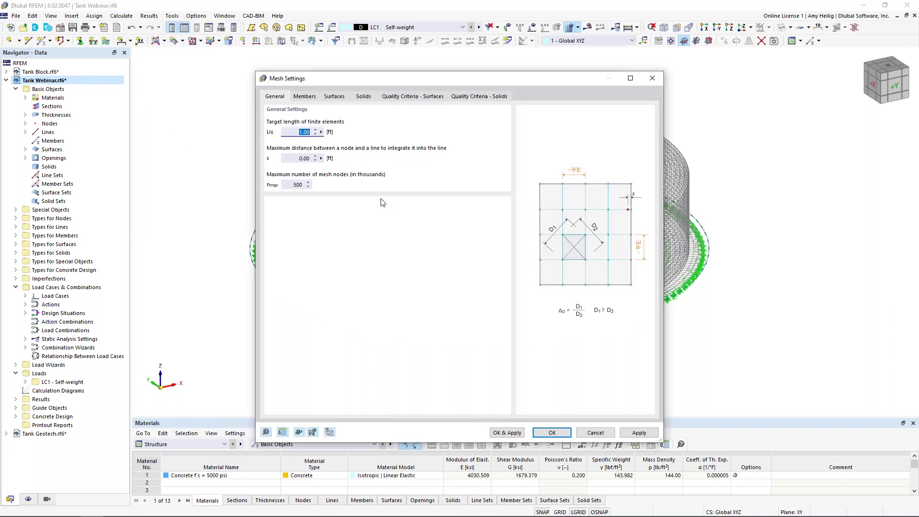
pyautogui.write('3')
pyautogui.click(502, 433)
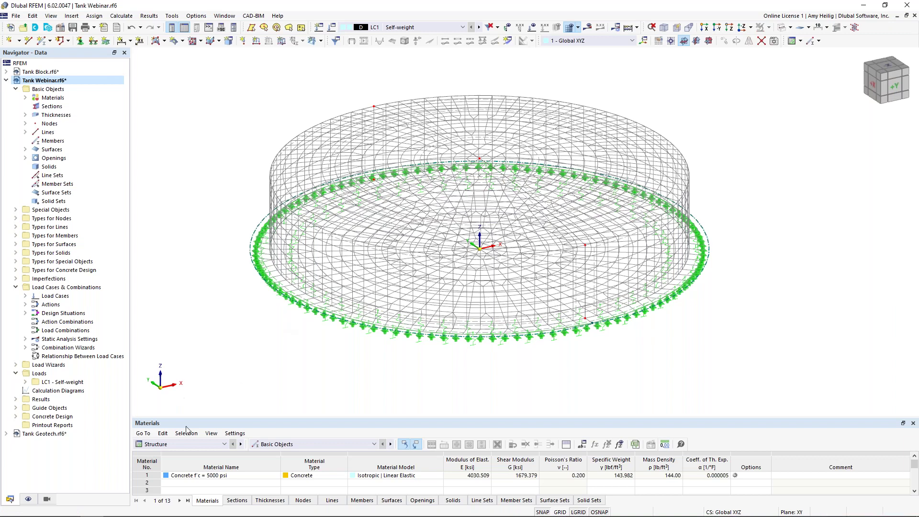
# - Hide the finite element mesh in the model display and return to the model data tree
pyautogui.click(28, 499)
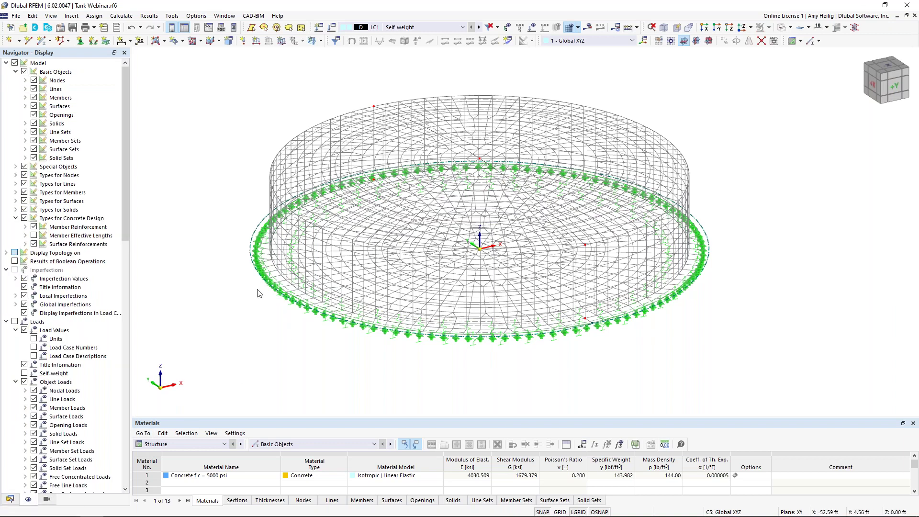
pyautogui.scroll(-8, 48, 294)
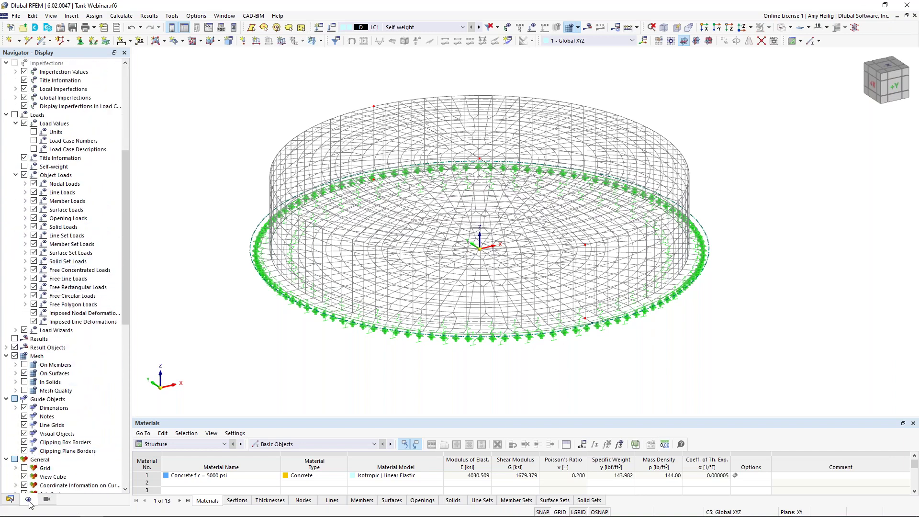
pyautogui.click(15, 356)
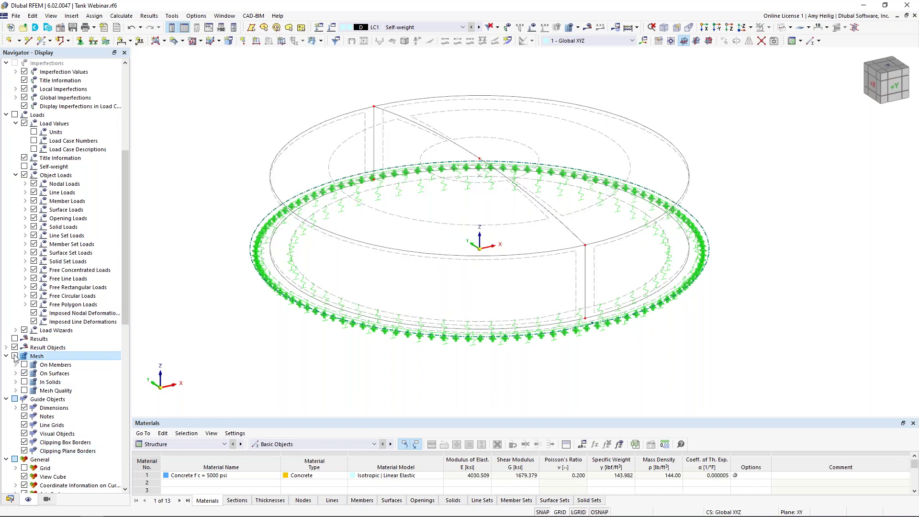
pyautogui.click(10, 499)
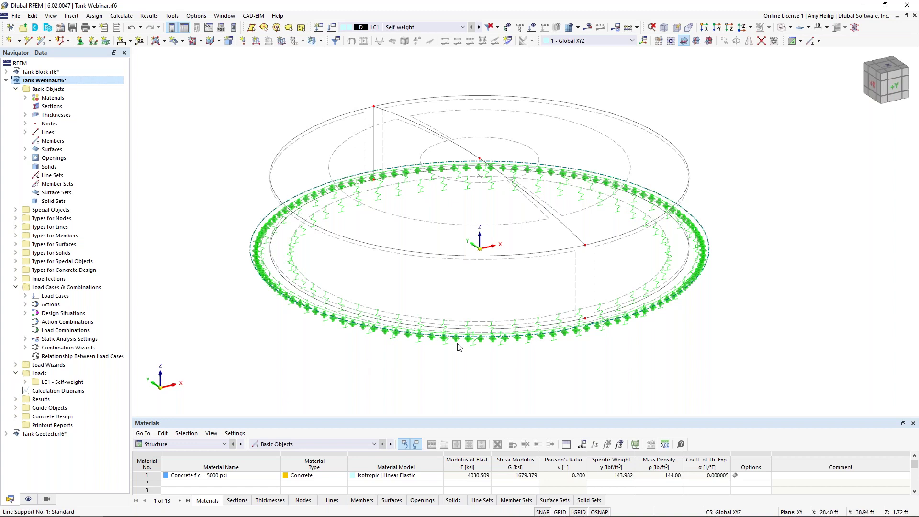
# - Activate the concrete design properties for all surfaces, Nos. 1-6, and check their concrete cover and reinforcement directions
pyautogui.moveTo(763, 384); pyautogui.dragTo(234, 80)
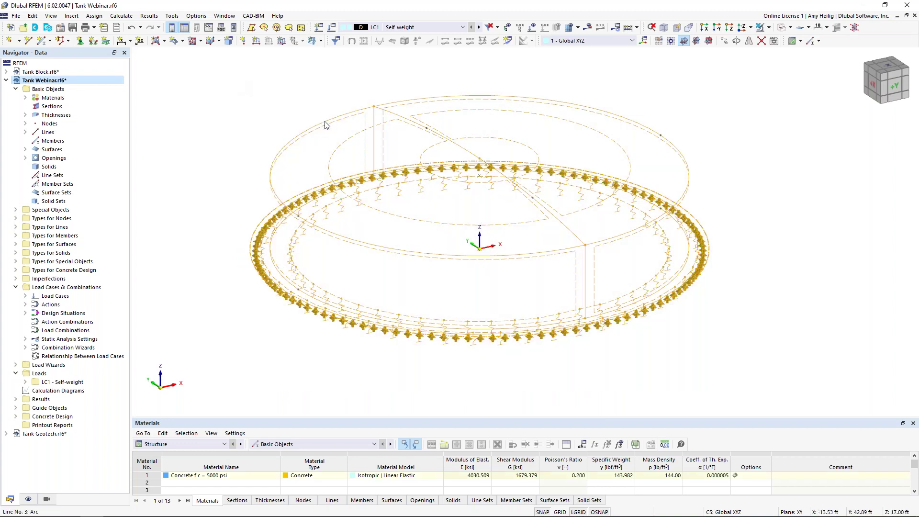
pyautogui.doubleClick(344, 146)
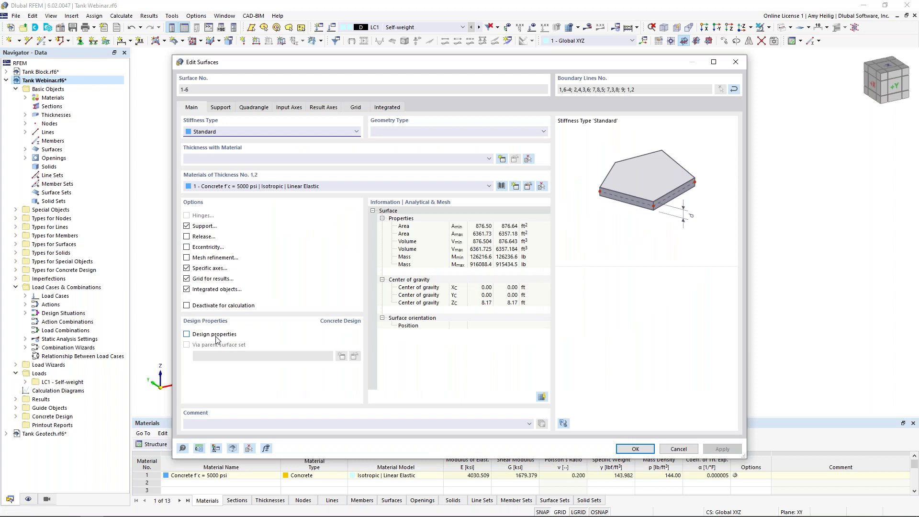
pyautogui.click(187, 335)
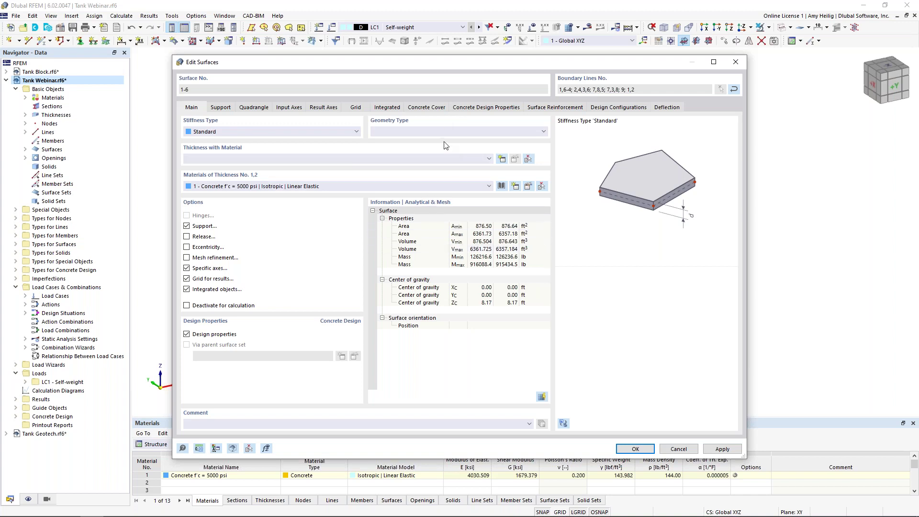
pyautogui.click(436, 110)
pyautogui.click(244, 140)
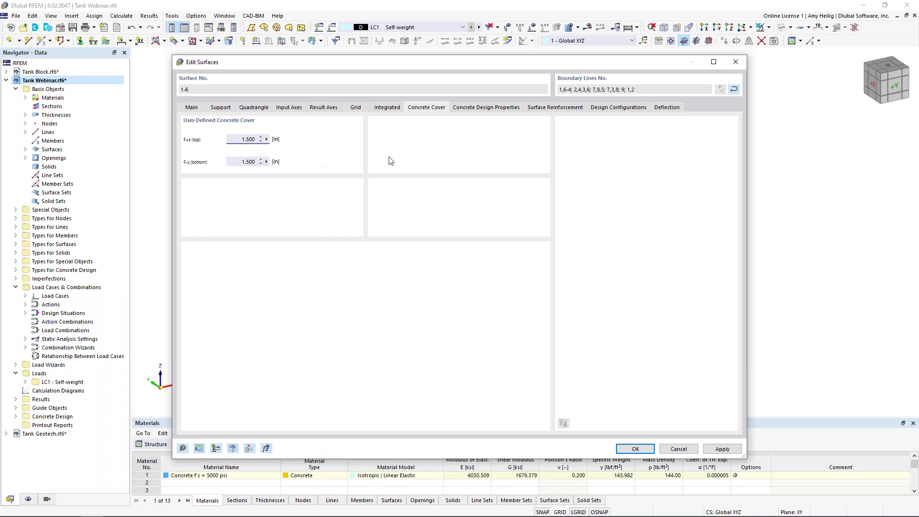
pyautogui.click(487, 109)
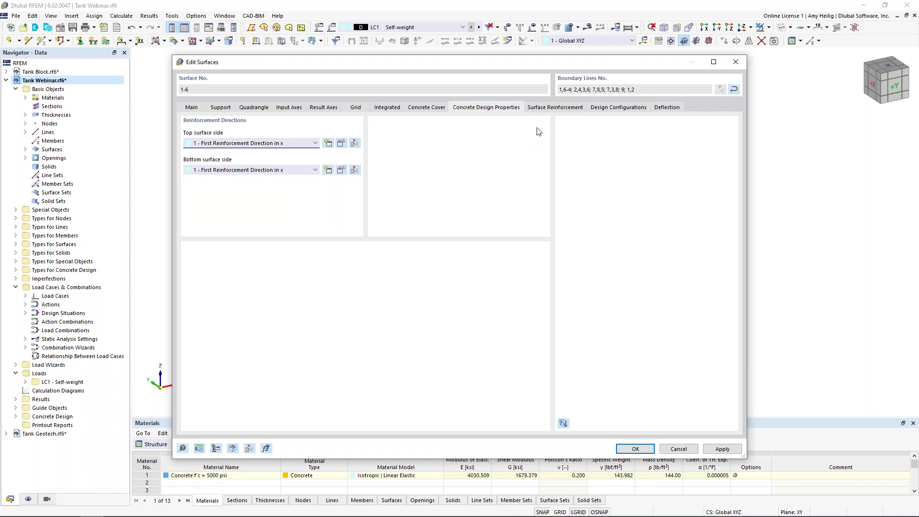
# - Start a new surface reinforcement for surfaces 1-6 and assign ACI 318-19 Grade 60 reinforcing steel as its material
pyautogui.click(541, 109)
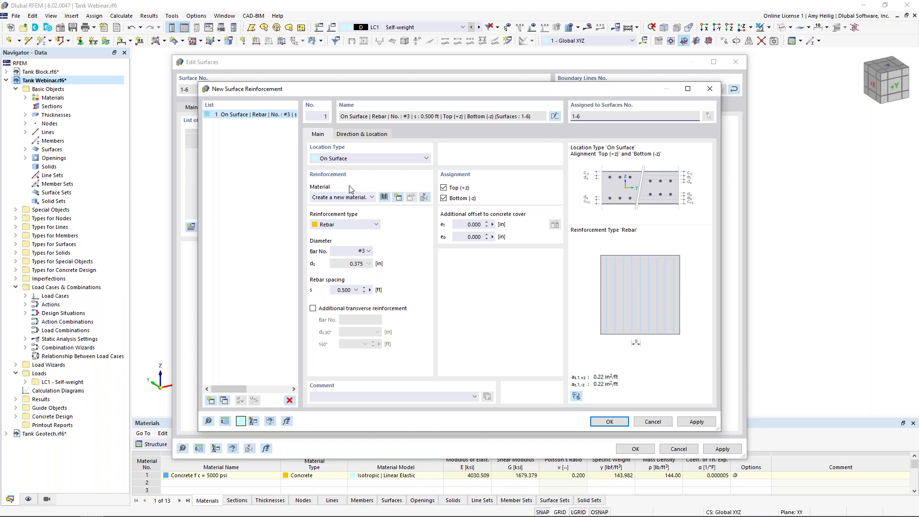
pyautogui.click(384, 198)
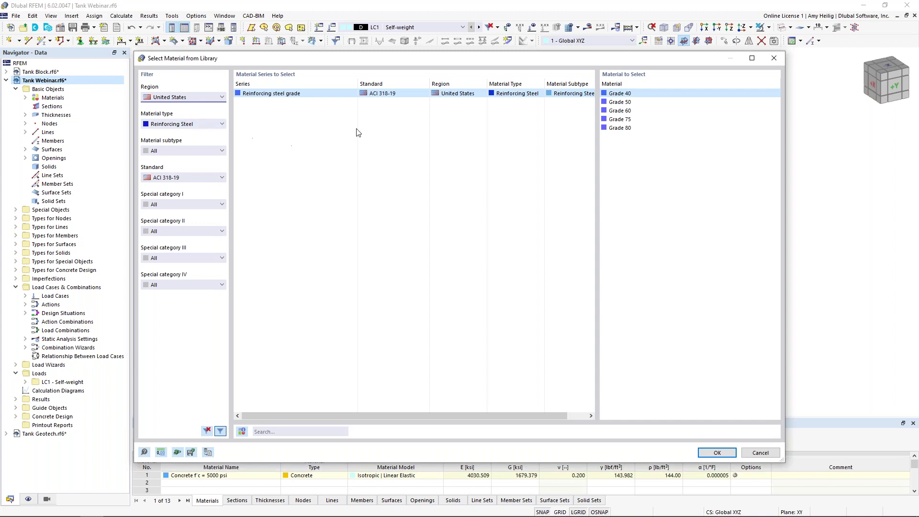
pyautogui.click(617, 113)
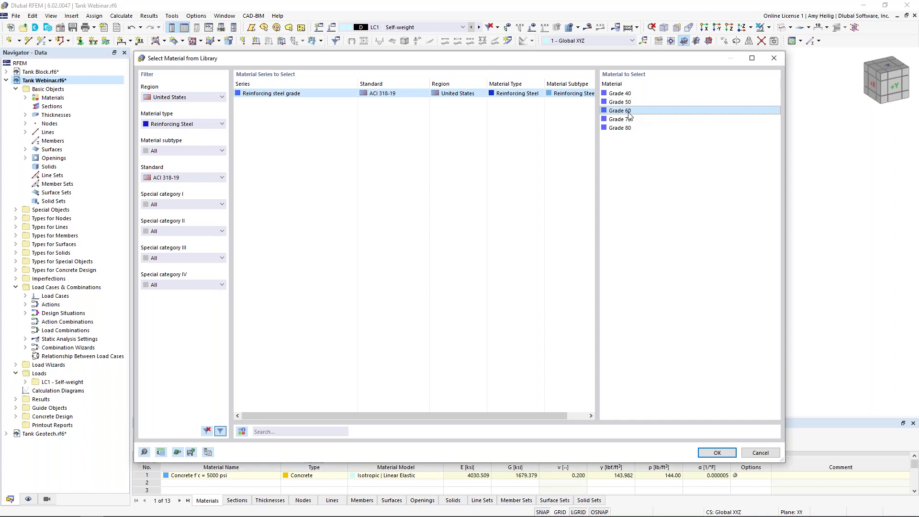
pyautogui.click(716, 453)
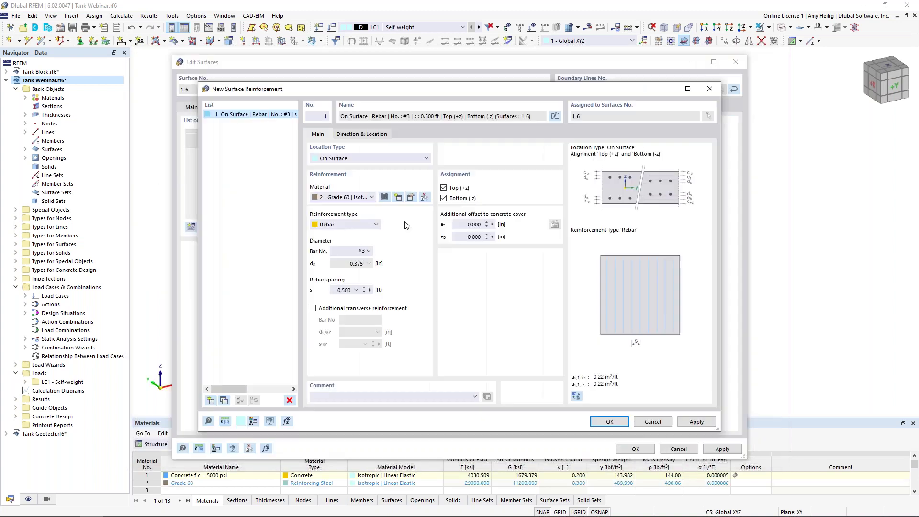
# - Define the main surface reinforcement as #7 rebar with a spacing of 0.500 ft
pyautogui.click(377, 225)
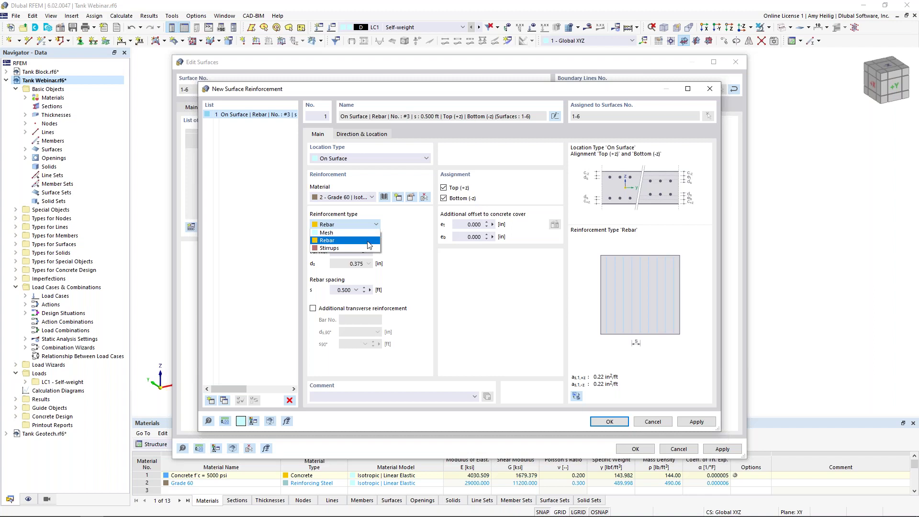
pyautogui.click(400, 244)
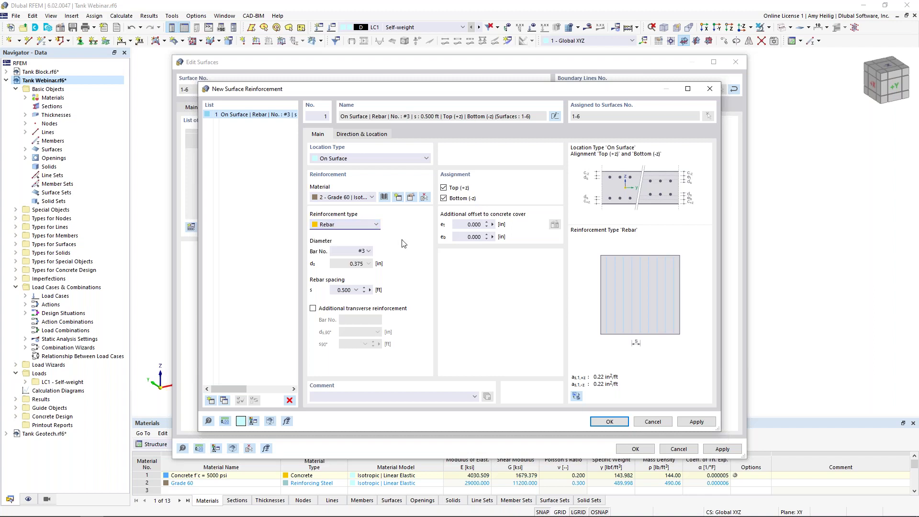
pyautogui.click(368, 252)
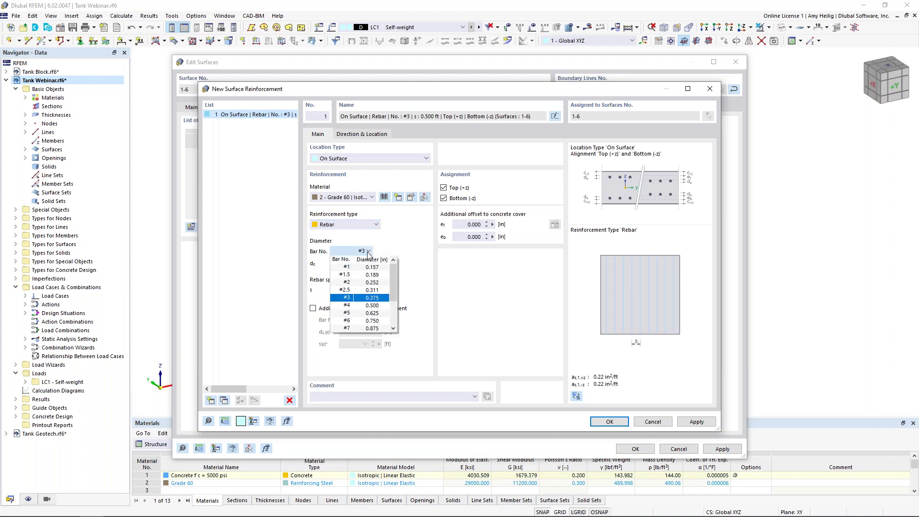
pyautogui.click(371, 329)
pyautogui.click(337, 290)
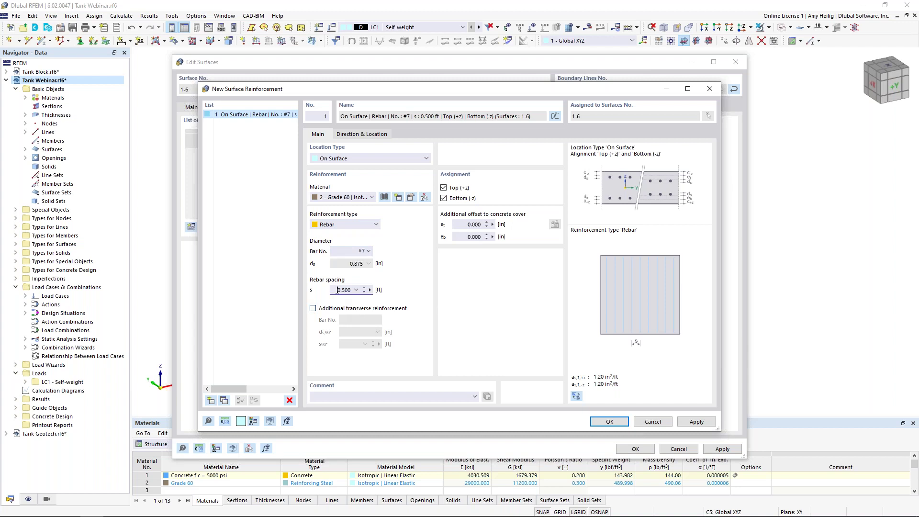
pyautogui.click(337, 290)
# - Add transverse reinforcement with #7 bars to the surface reinforcement and accept the definition
pyautogui.click(313, 309)
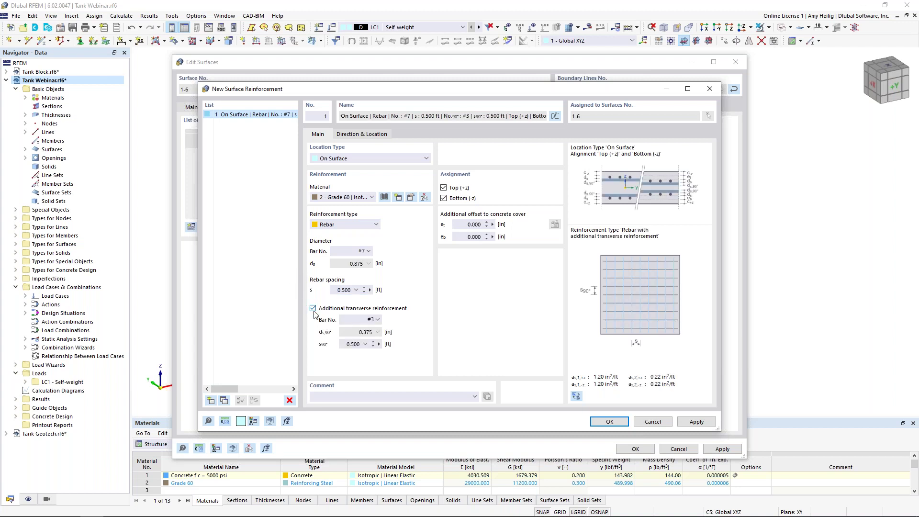
pyautogui.click(366, 319)
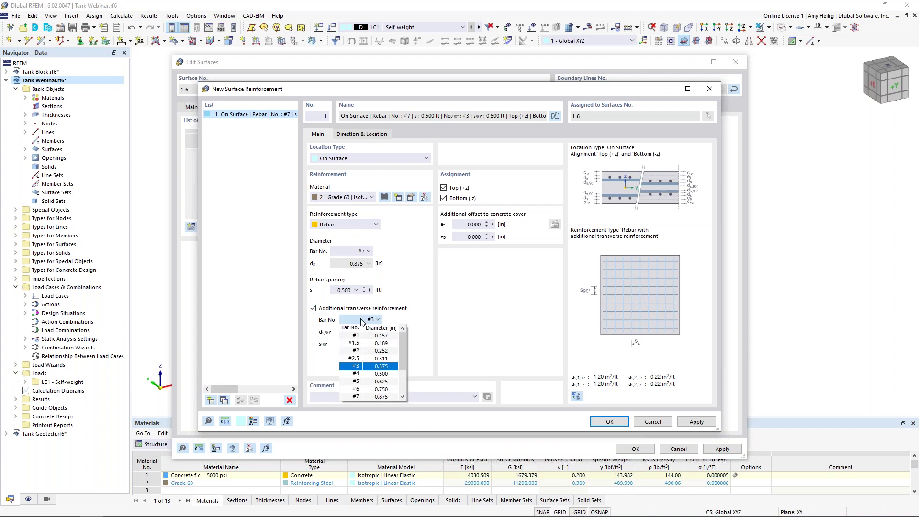
pyautogui.click(379, 397)
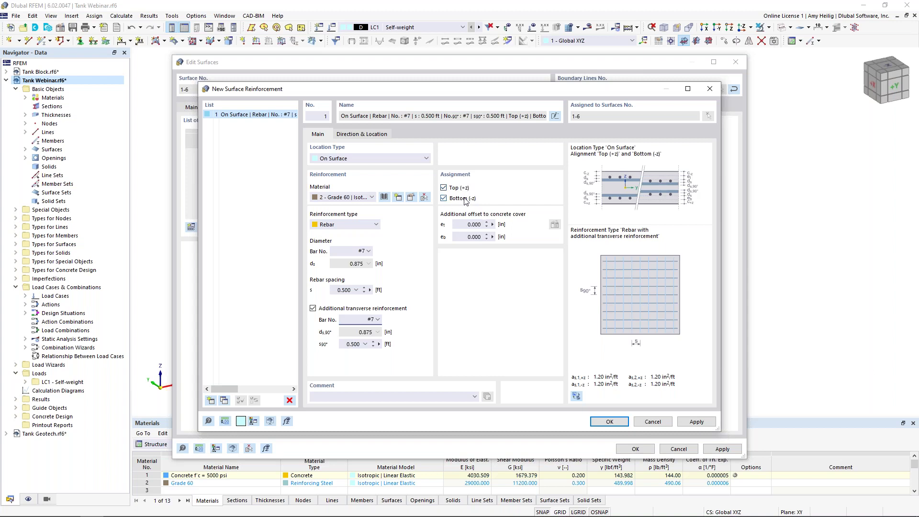
pyautogui.click(610, 421)
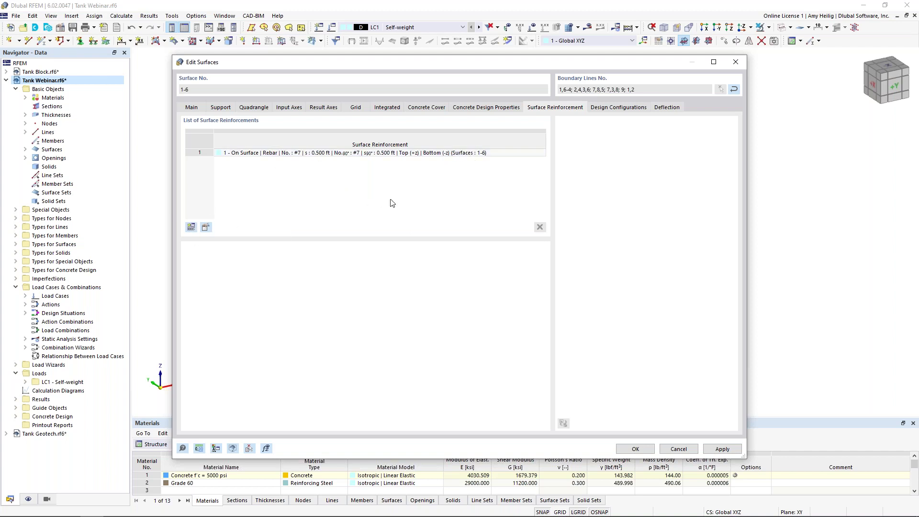
# - Examine the design parameters of the default strength configuration assigned to the surfaces
pyautogui.click(602, 110)
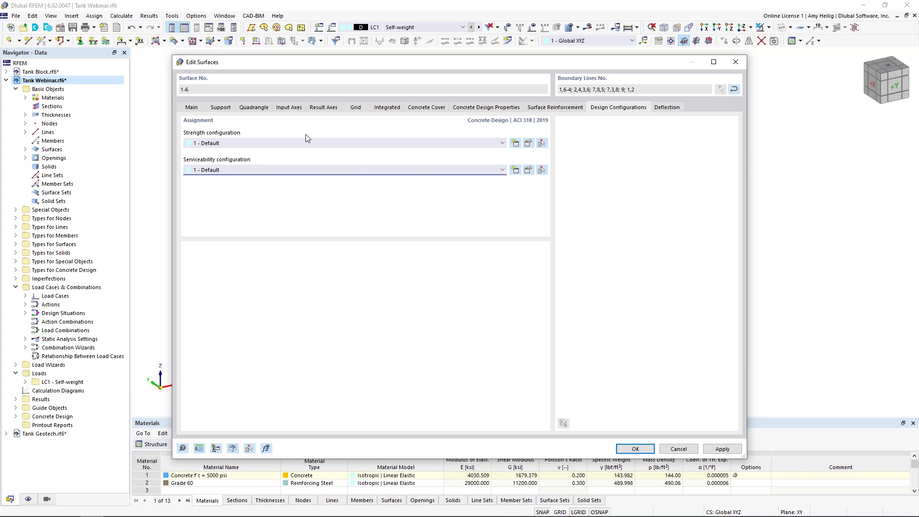
pyautogui.click(528, 143)
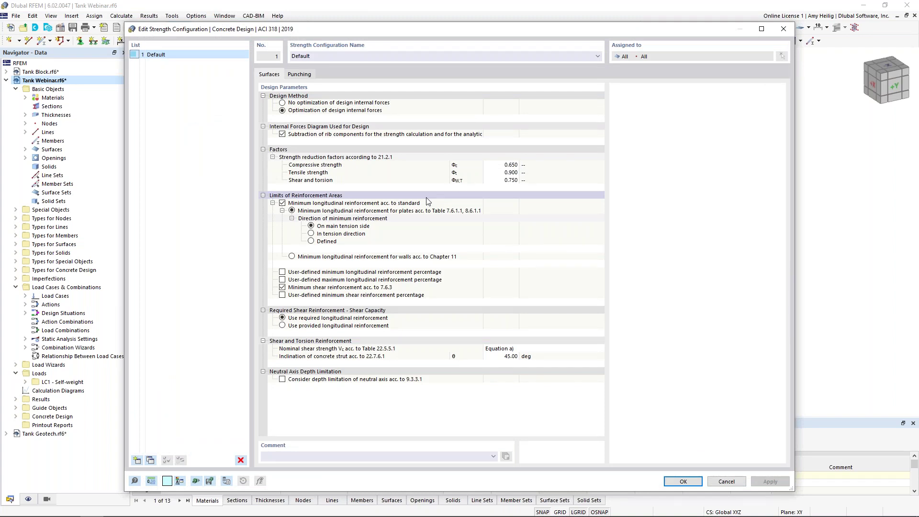
pyautogui.click(717, 483)
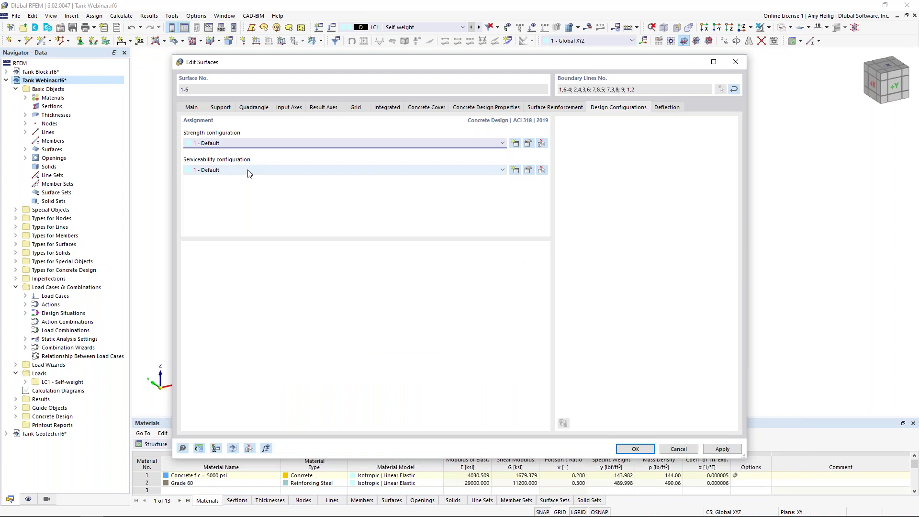
# - Set the top and bottom crack width limits to 0.004, use in water-retaining structures, in the default serviceability configuration
pyautogui.click(529, 170)
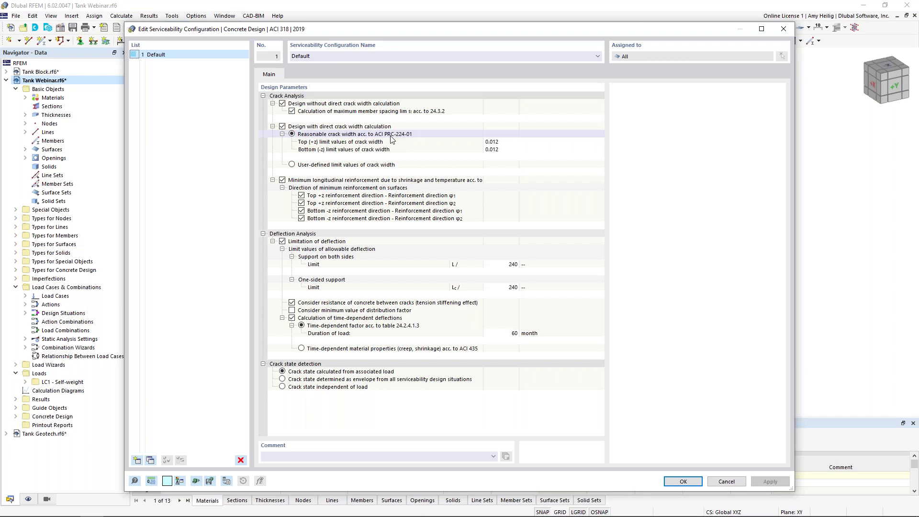
pyautogui.click(594, 141)
pyautogui.click(599, 142)
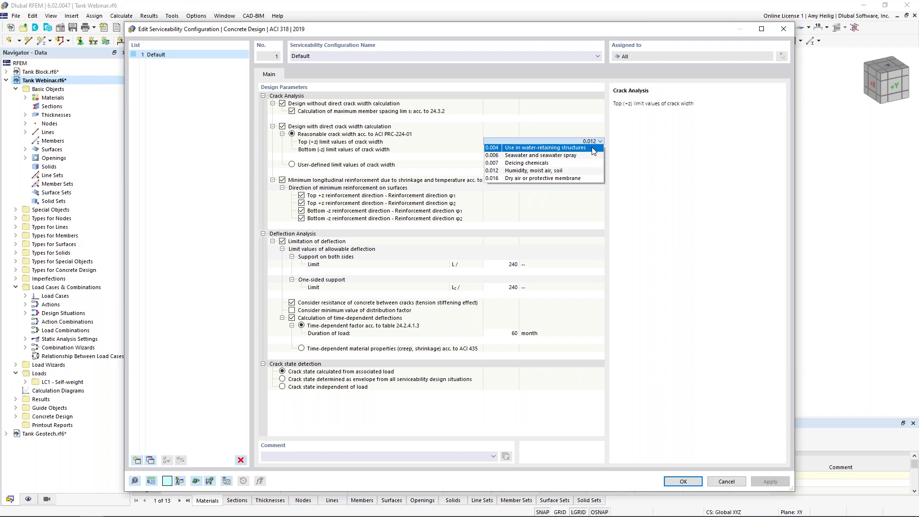
pyautogui.click(593, 148)
pyautogui.click(592, 150)
pyautogui.click(592, 151)
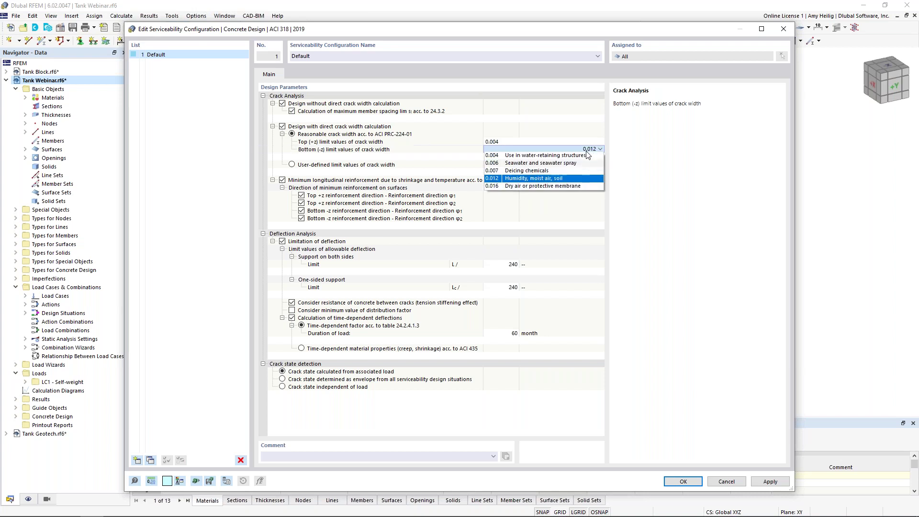
pyautogui.click(585, 157)
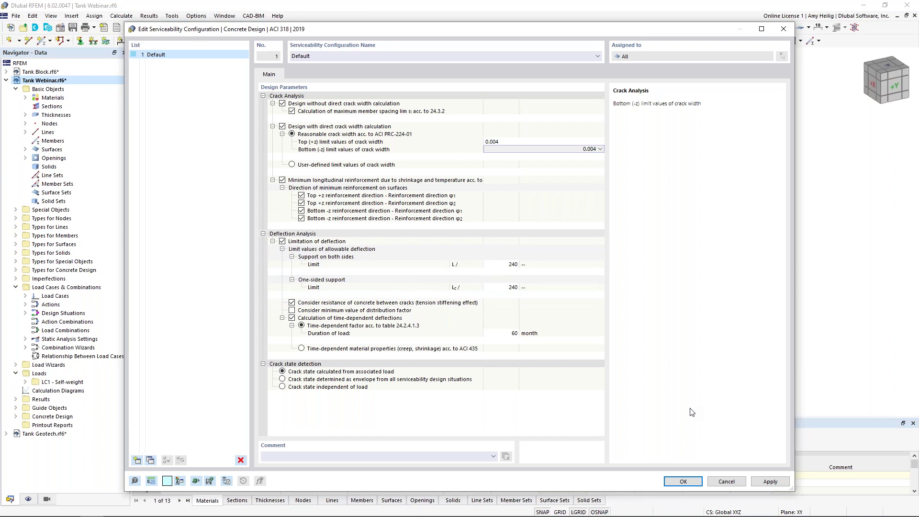
pyautogui.click(684, 481)
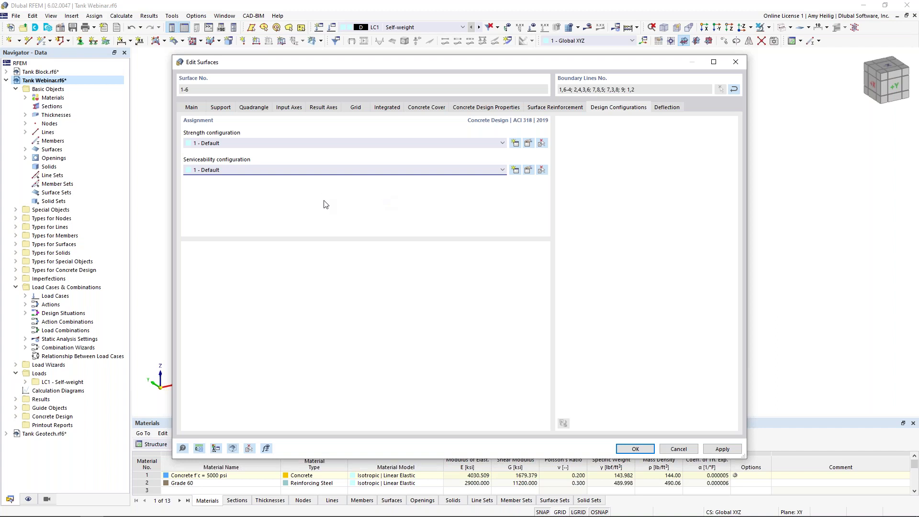
# - Check the deflection settings of the surfaces, keep the surface type as Double-supported, and accept the surface edits
pyautogui.click(667, 108)
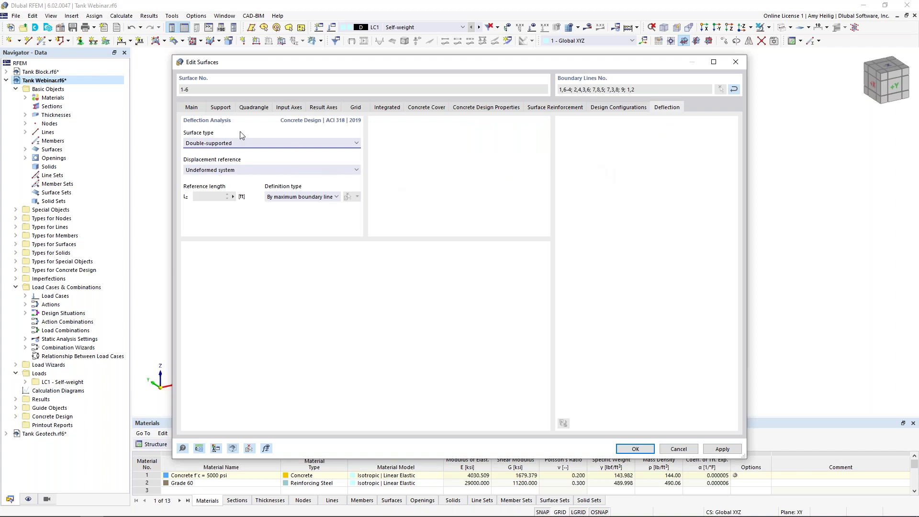
pyautogui.click(225, 144)
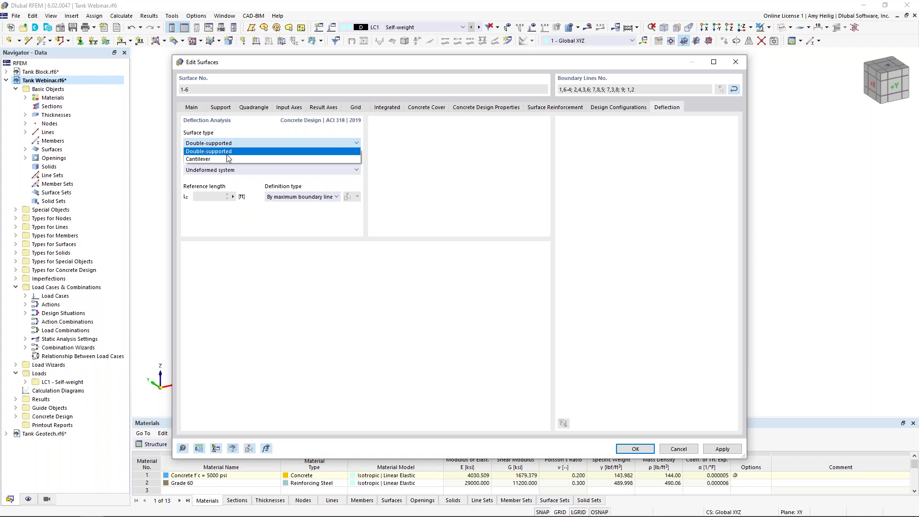
pyautogui.click(423, 191)
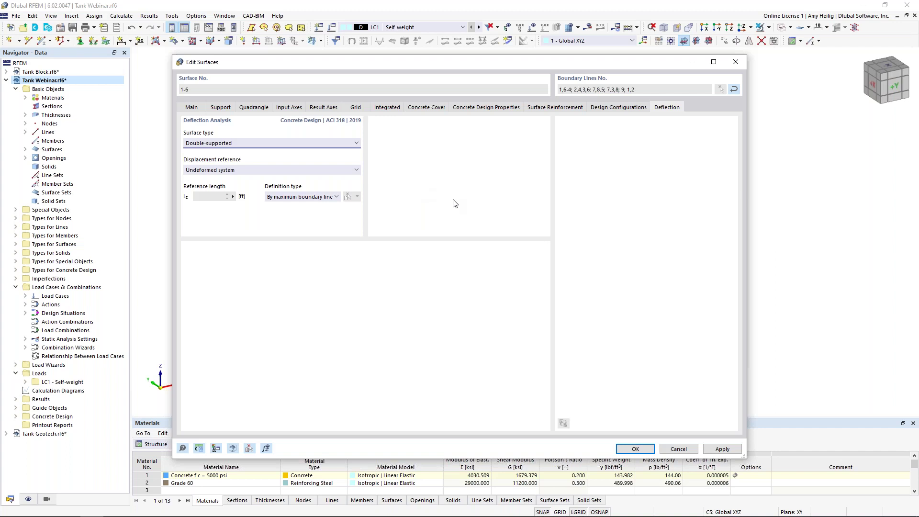
pyautogui.click(645, 451)
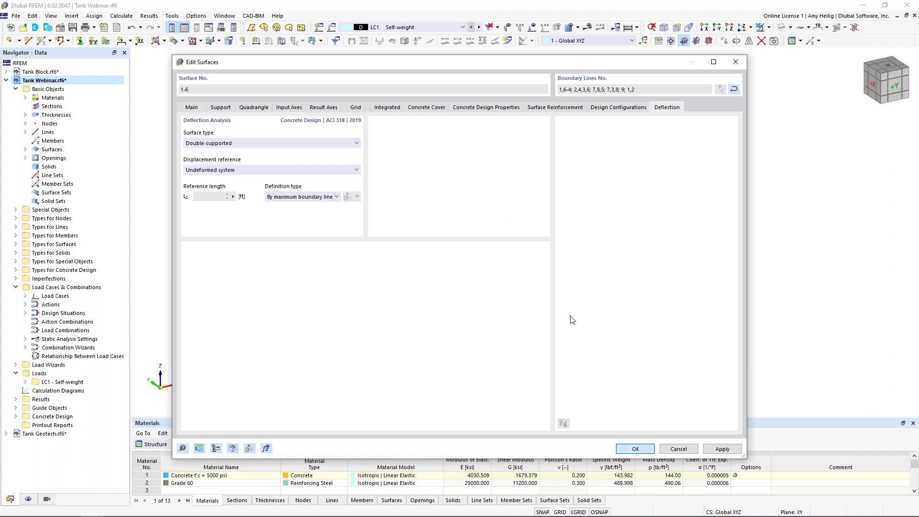
# - Inspect the tank's reinforcement, hide the display of surface reinforcements in the model, and save the file
pyautogui.moveTo(547, 374)
pyautogui.keyDown('ctrl'); pyautogui.mouseDown(button='middle')
pyautogui.moveTo(542, 344)
pyautogui.moveTo(546, 364)
pyautogui.mouseUp(button='middle'); pyautogui.keyUp('ctrl')
pyautogui.scroll(2, 281, 179)
pyautogui.scroll(5, 282, 180)
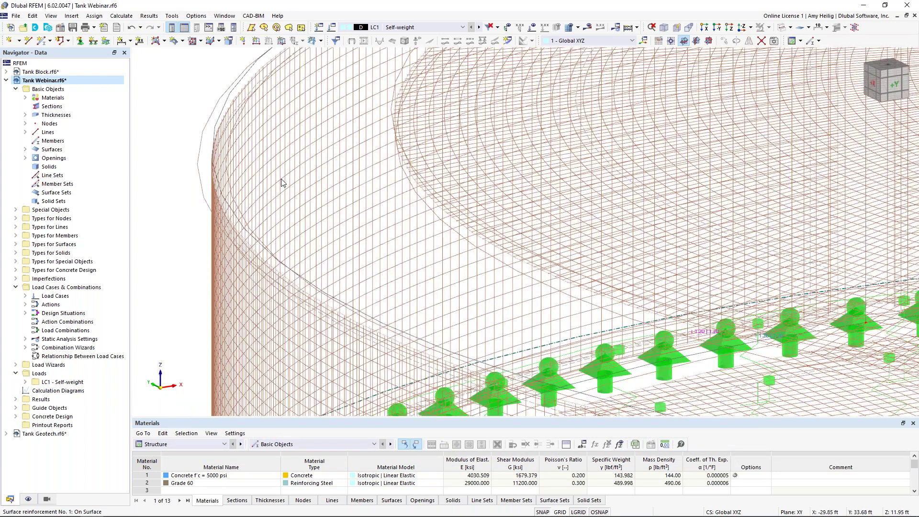
pyautogui.scroll(-5, 283, 182)
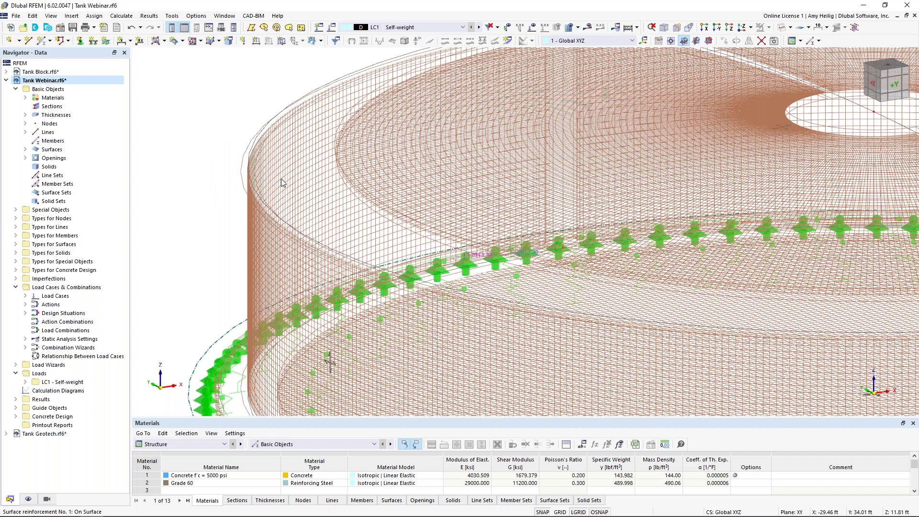
pyautogui.scroll(-6, 281, 179)
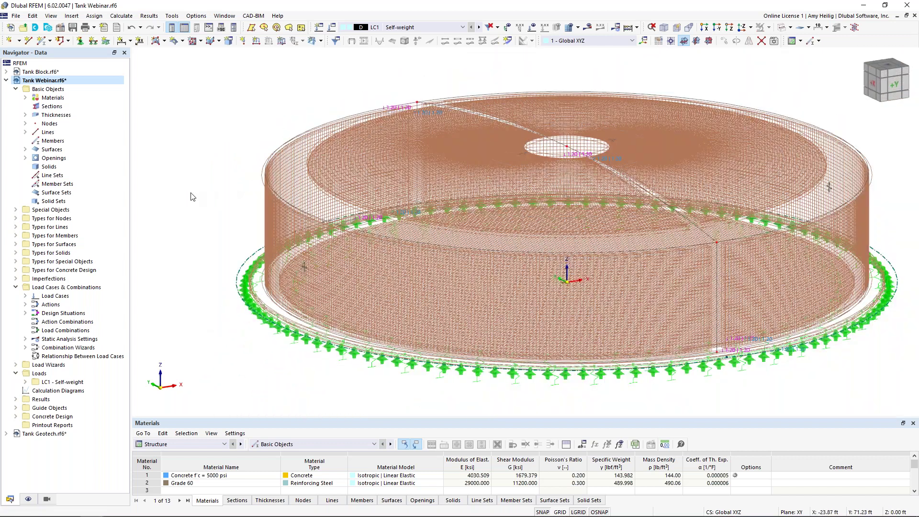
pyautogui.click(29, 499)
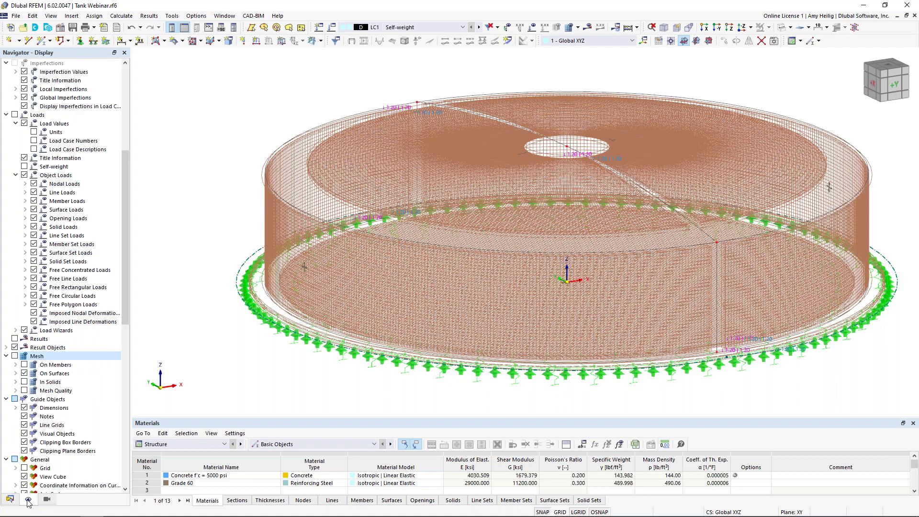
pyautogui.scroll(8, 69, 234)
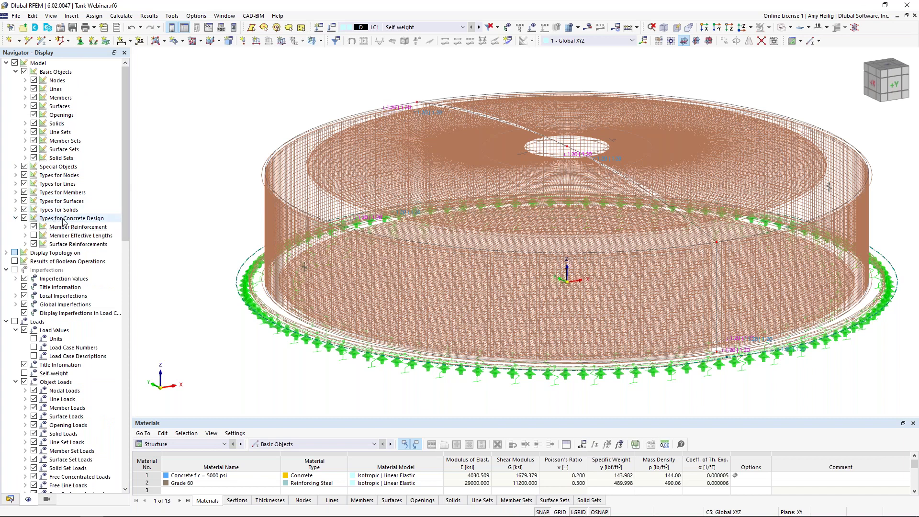
pyautogui.click(34, 245)
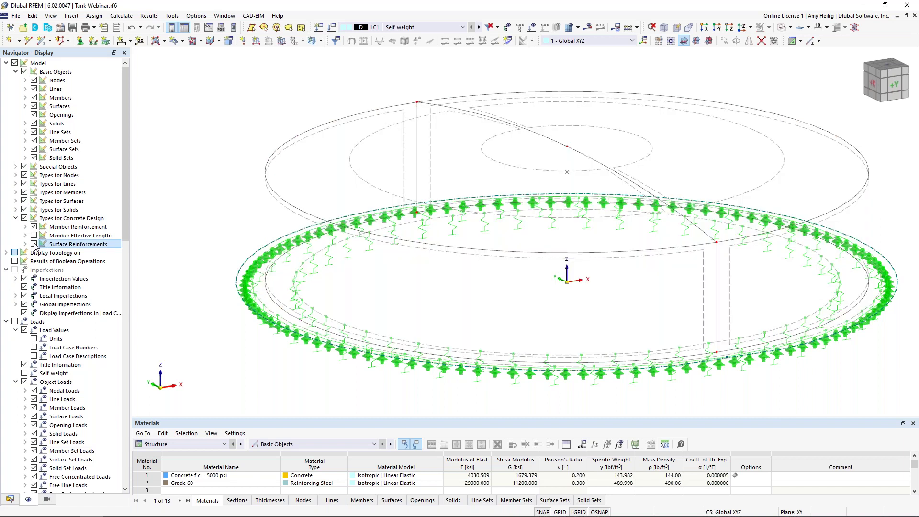
pyautogui.click(10, 499)
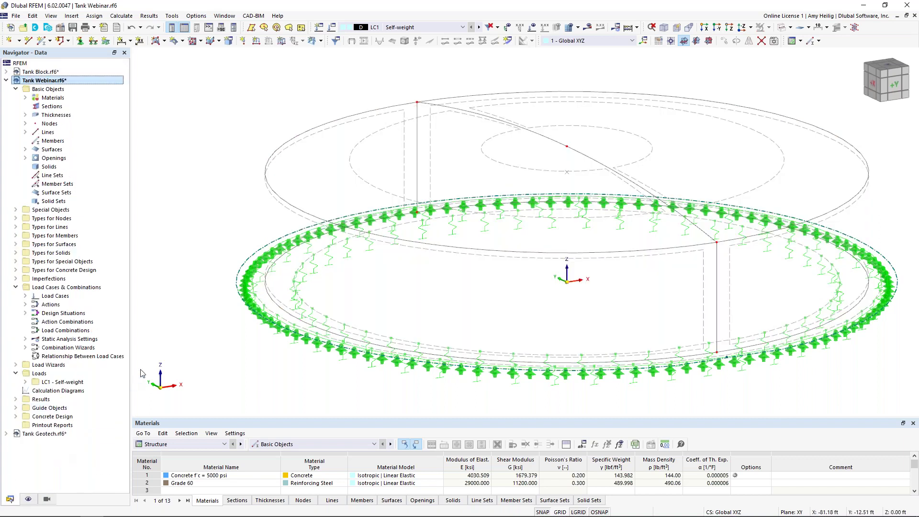
pyautogui.click(72, 28)
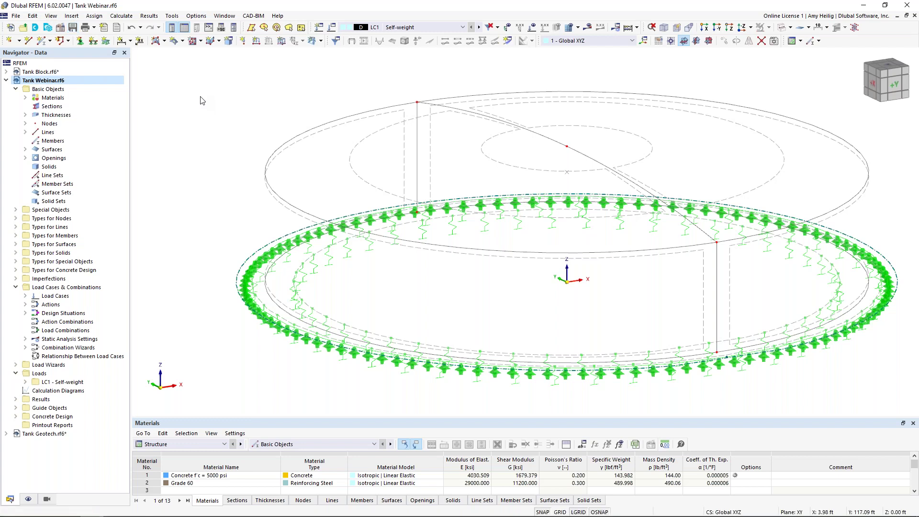
# - Rename load case LC1 as Dead and keep its action category as Dead load
pyautogui.click(333, 29)
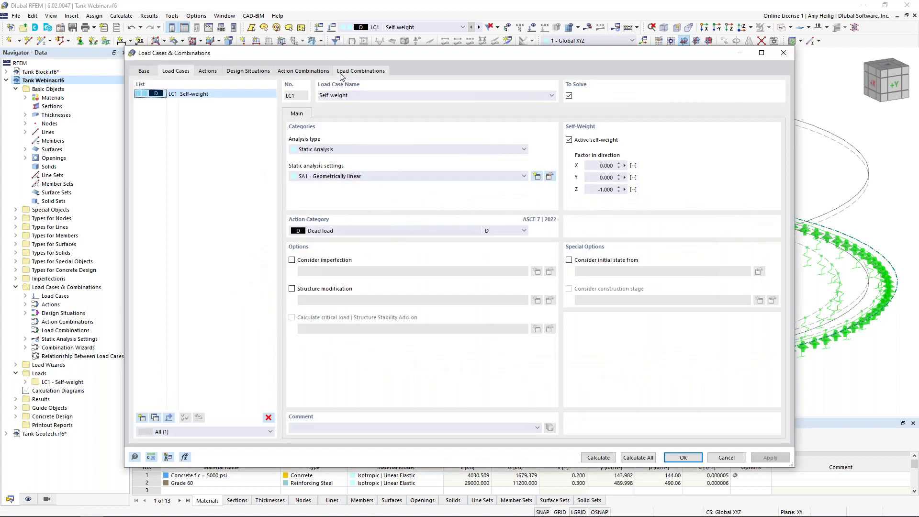
pyautogui.doubleClick(356, 96)
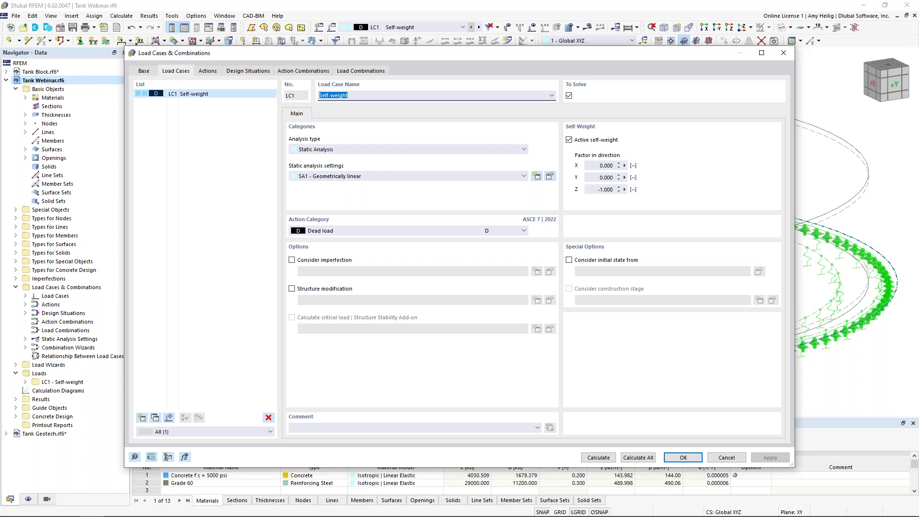
pyautogui.write('Dead')
pyautogui.click(388, 230)
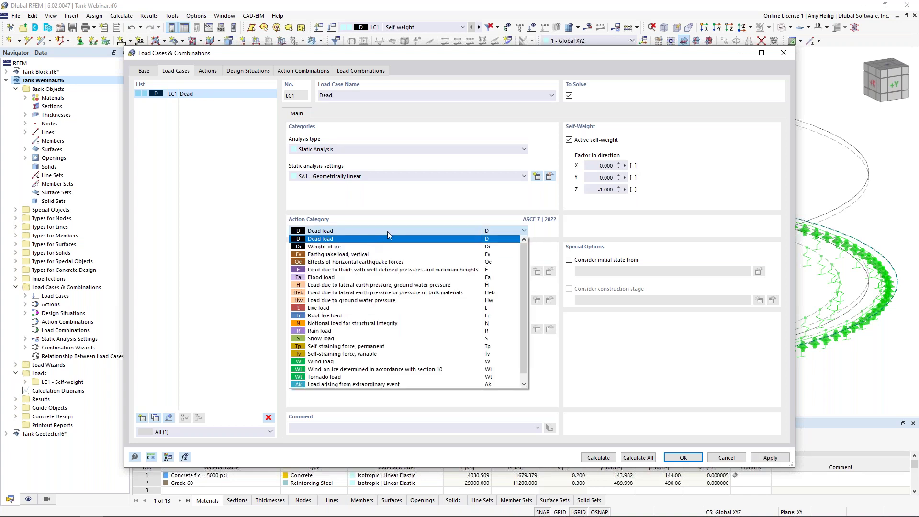
pyautogui.click(387, 233)
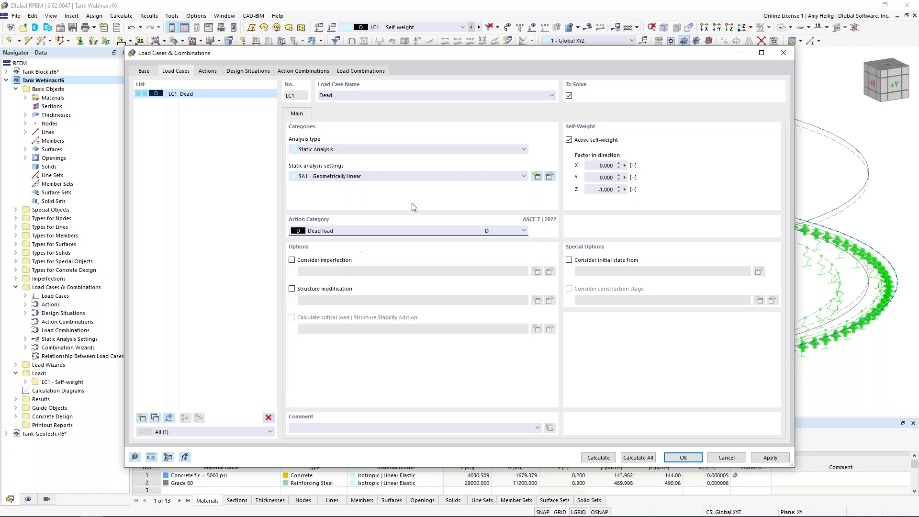
# - Review the available standard groups for the load combinations, keeping ASCE 7 with the 2022 edition
pyautogui.click(143, 71)
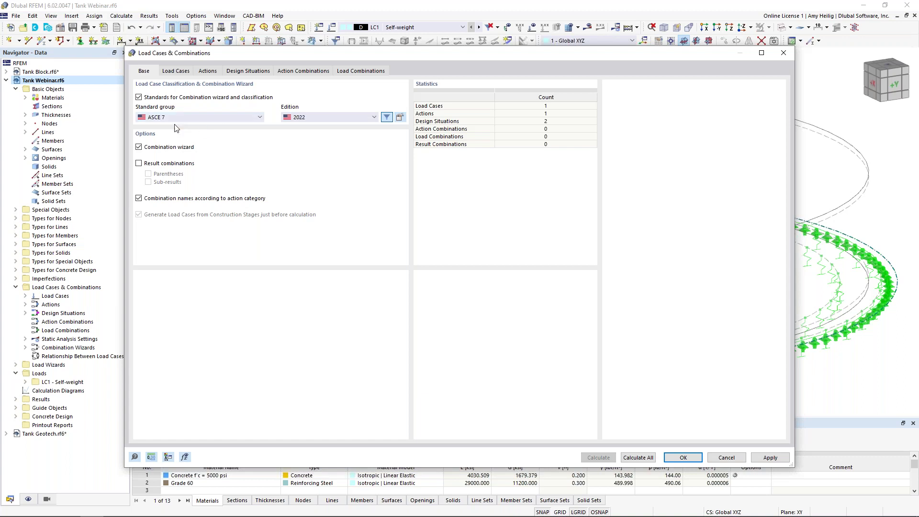
pyautogui.click(224, 121)
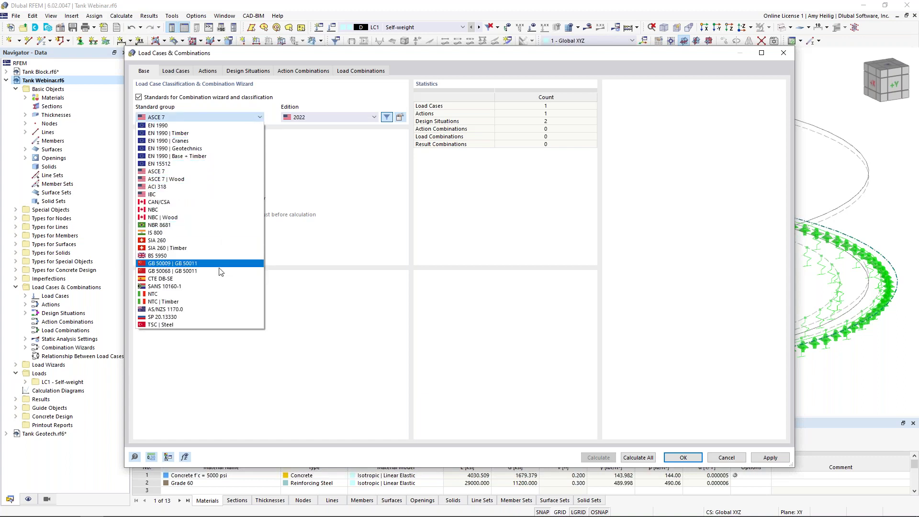
pyautogui.click(314, 180)
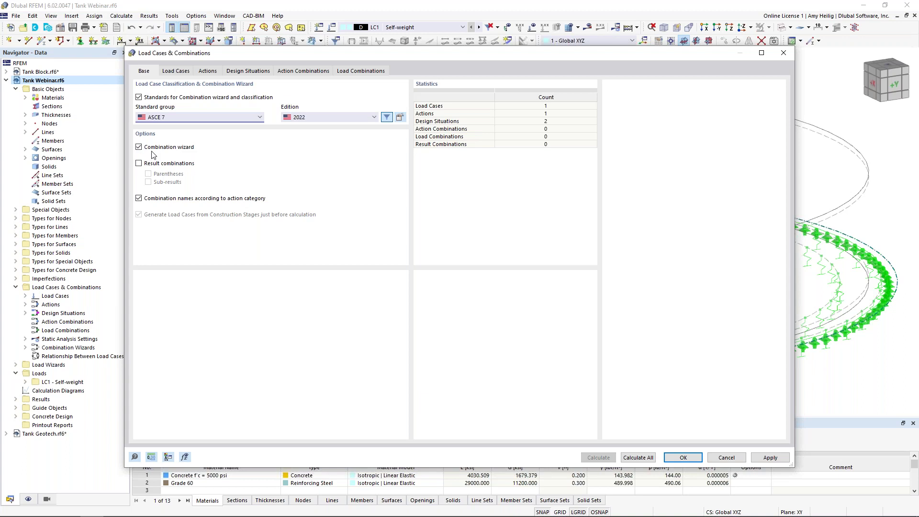
# - Add load case LC2 named Fluid with the action category Load due to fluids with well-defined pressures and maximum heights, and accept the load cases
pyautogui.click(178, 71)
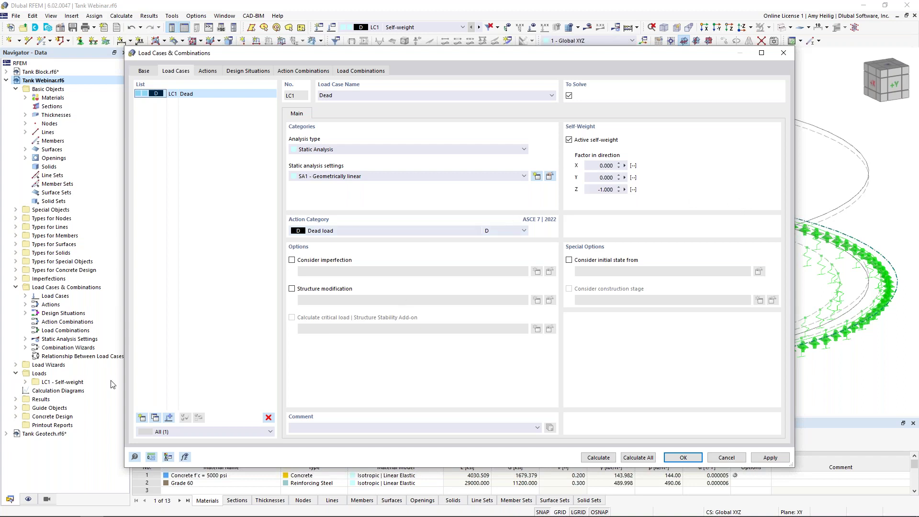
pyautogui.click(141, 417)
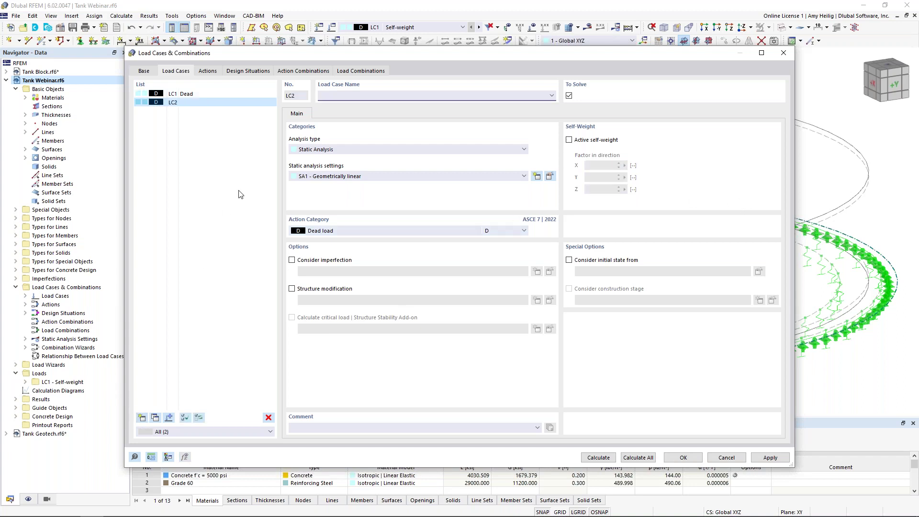
pyautogui.write('Fluid')
pyautogui.click(375, 230)
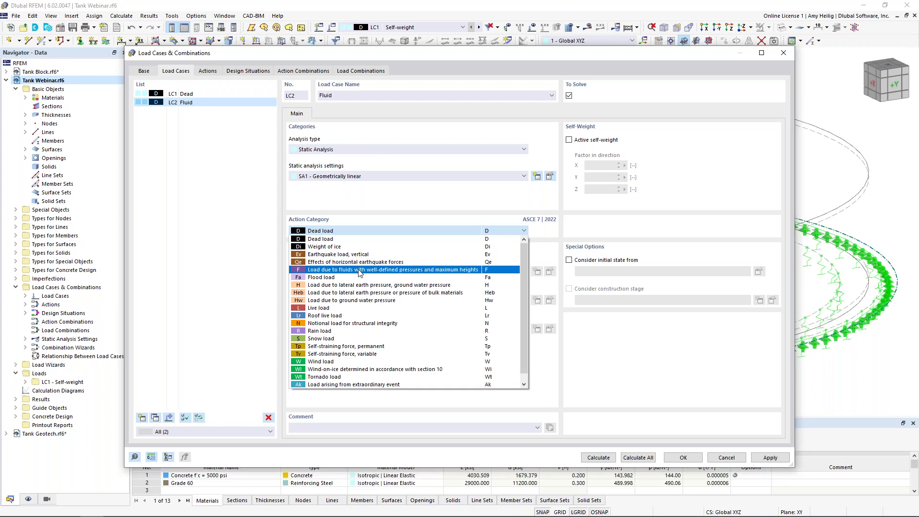
pyautogui.click(360, 270)
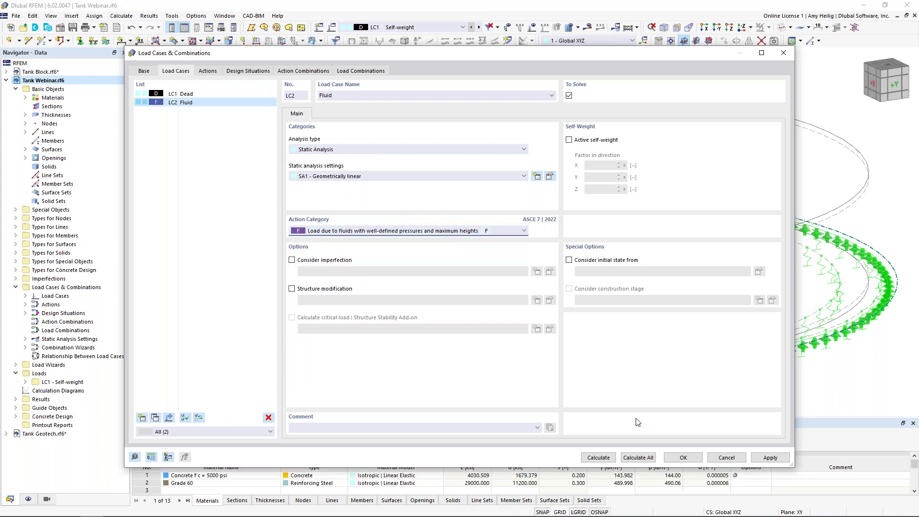
pyautogui.click(673, 458)
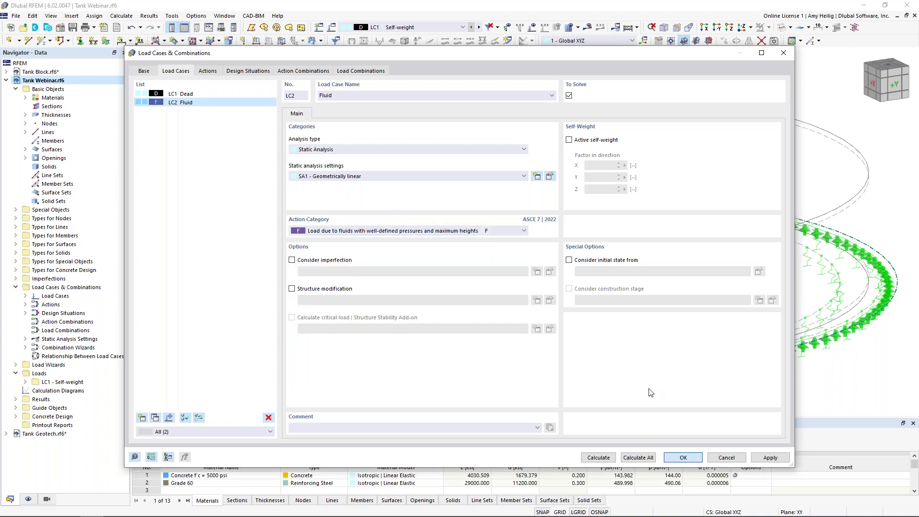
# - Create a free rectangular load in LC2 with XZ Plane projection, local z direction and a Linear in Z distribution
pyautogui.moveTo(549, 270); pyautogui.dragTo(481, 269, button='middle')
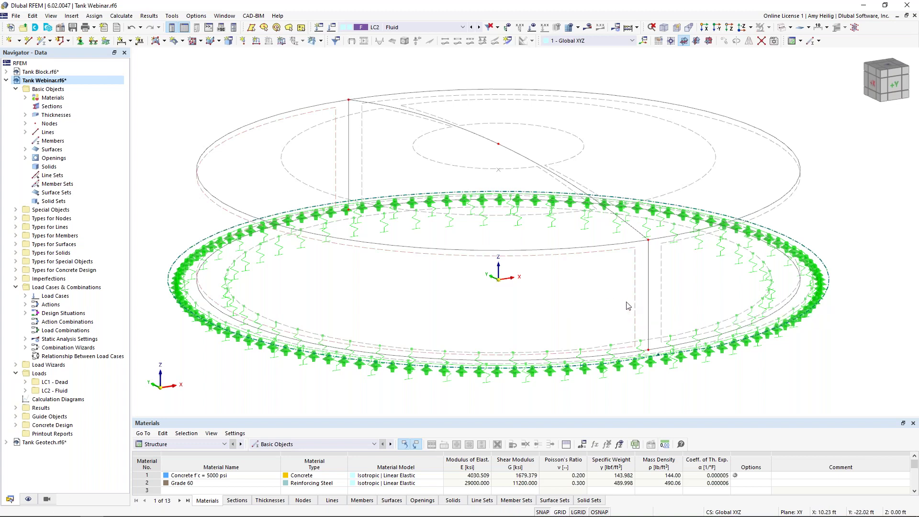
pyautogui.click(320, 41)
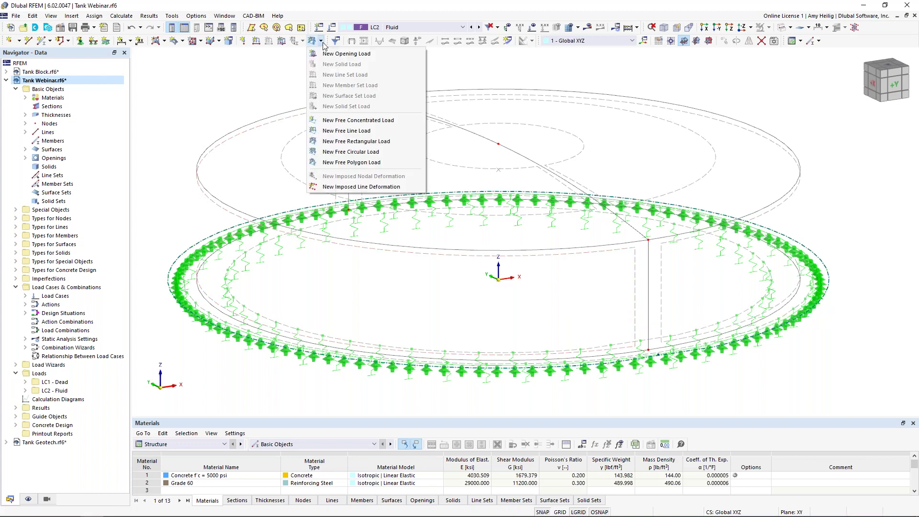
pyautogui.click(360, 141)
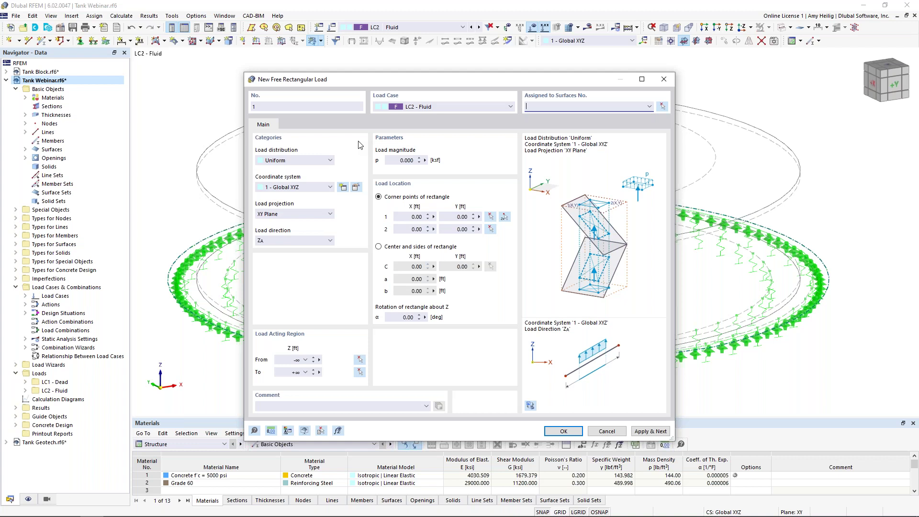
pyautogui.click(313, 214)
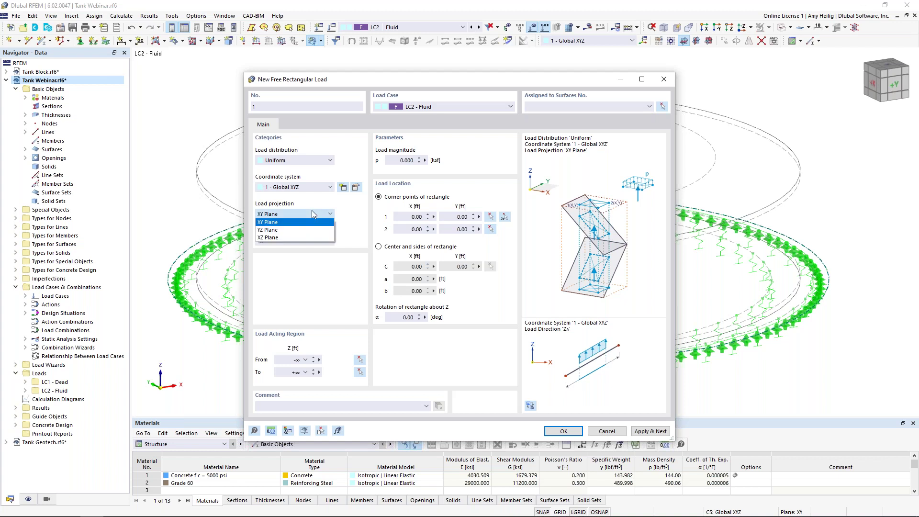
pyautogui.click(298, 238)
pyautogui.click(297, 241)
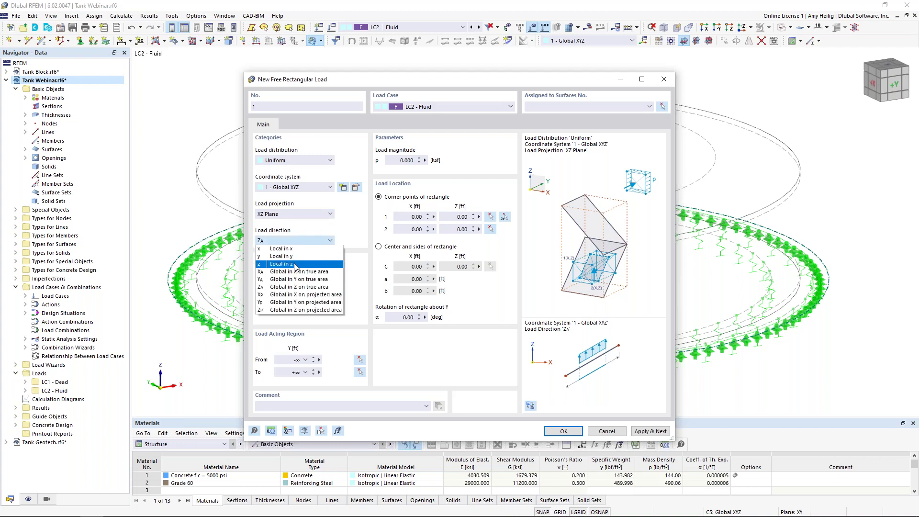
pyautogui.click(295, 267)
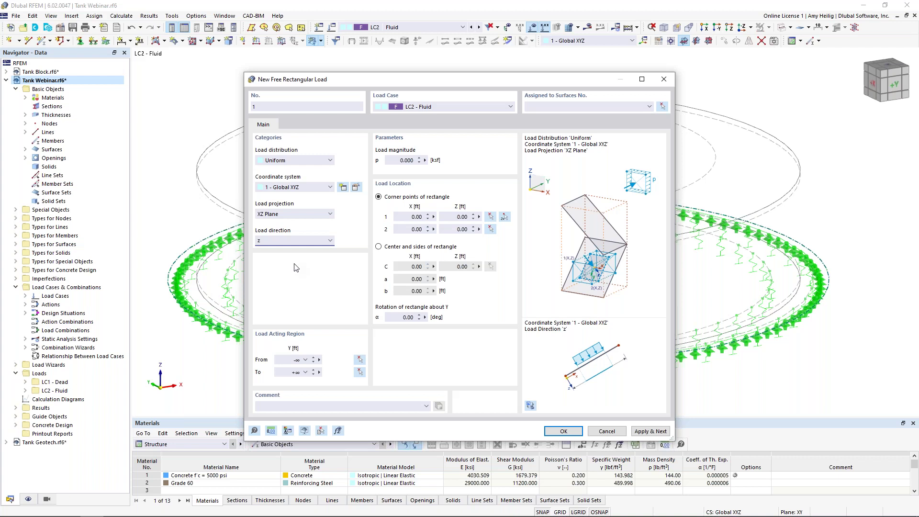
pyautogui.click(309, 164)
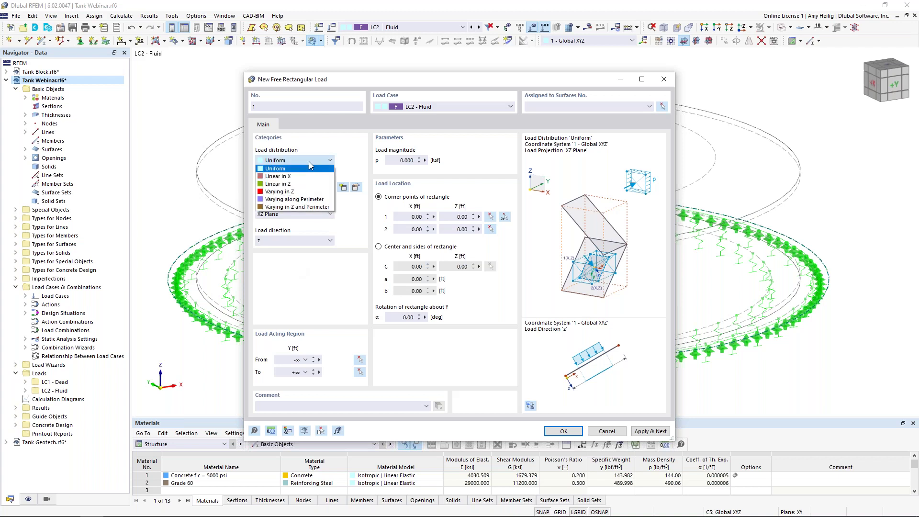
pyautogui.click(278, 184)
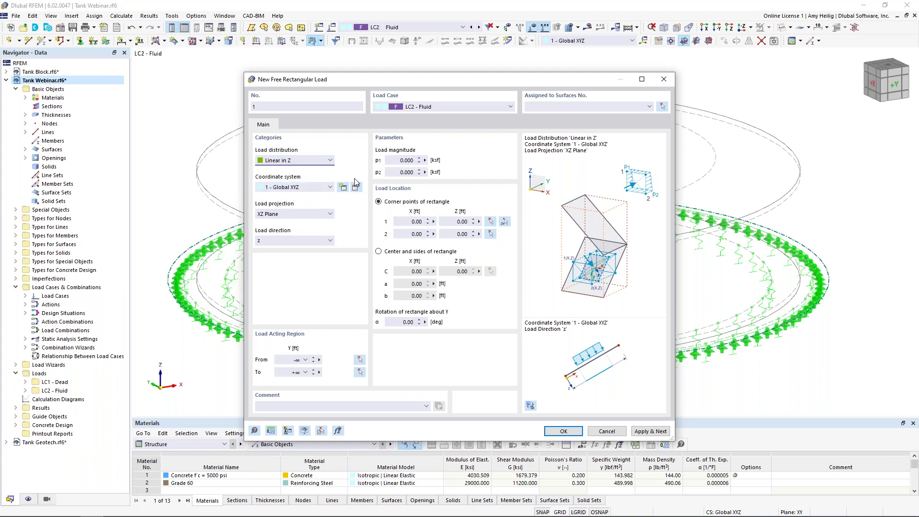
# - Set the free rectangular load's magnitude p1 to 0.94 ksf
pyautogui.click(399, 161)
pyautogui.press('BackSpace')
pyautogui.write('0.94')
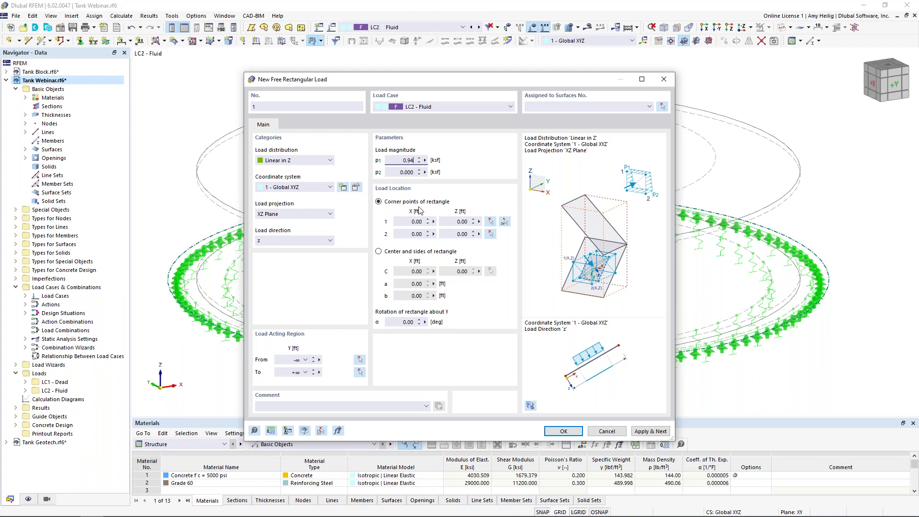
# - Start defining the free rectangular load's corners graphically and place the work plane origin at the front wall line's base
pyautogui.click(504, 223)
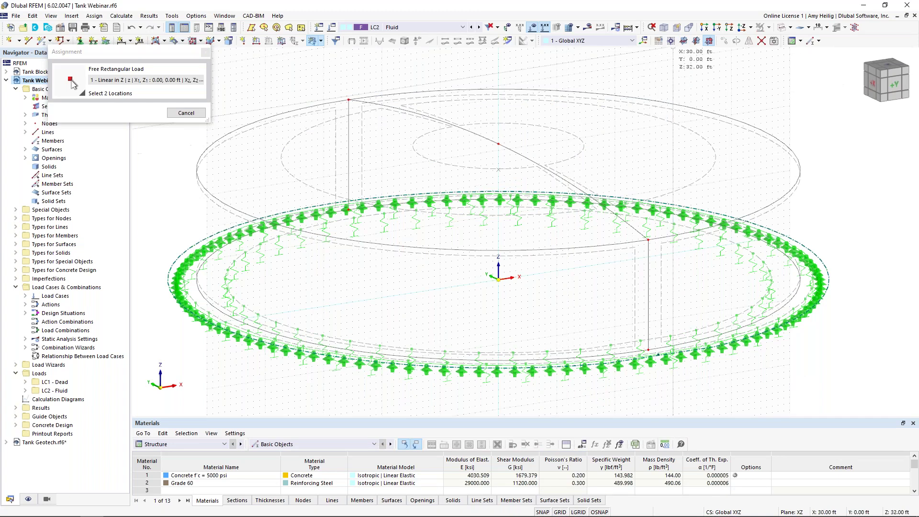
pyautogui.click(671, 43)
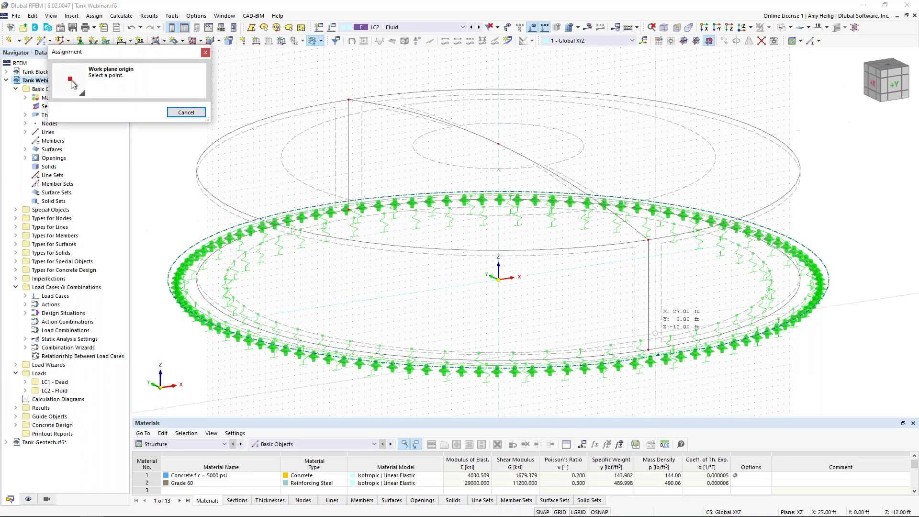
pyautogui.click(654, 346)
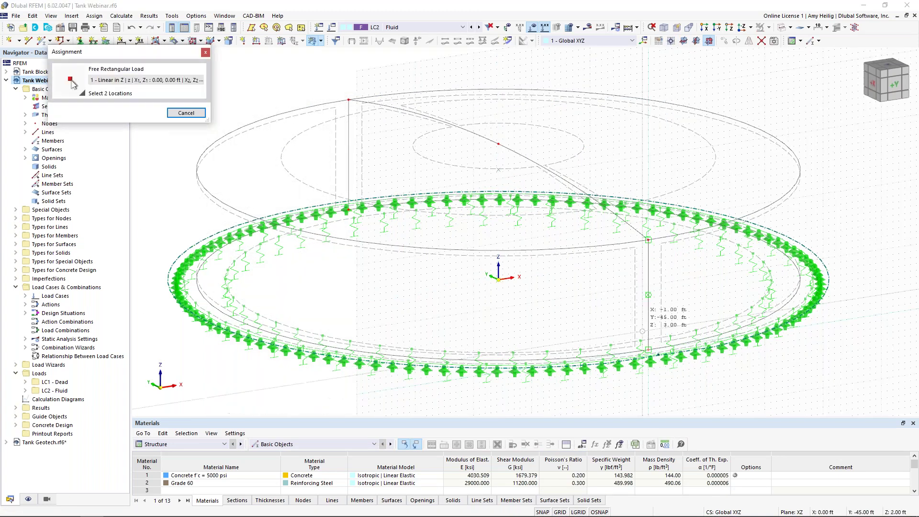
# - In a solid view along the Y-axis, pick the load rectangle's corners at X -45, Z 0 ft and X 45, Z 15 ft
pyautogui.scroll(-3, 615, 288)
pyautogui.moveTo(615, 288)
pyautogui.mouseDown(button='middle')
pyautogui.moveTo(479, 193)
pyautogui.moveTo(578, 200)
pyautogui.moveTo(495, 197)
pyautogui.moveTo(445, 211)
pyautogui.mouseUp(button='middle')
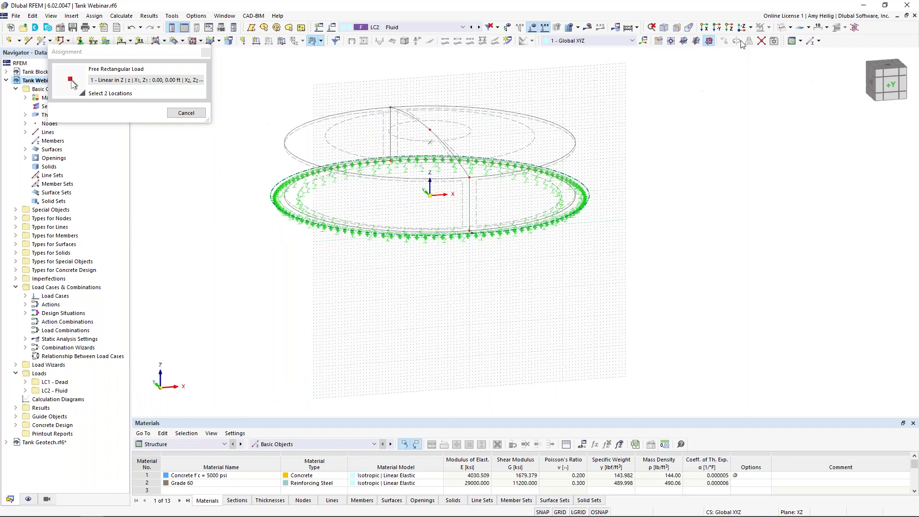
pyautogui.click(751, 27)
pyautogui.click(760, 51)
pyautogui.click(781, 29)
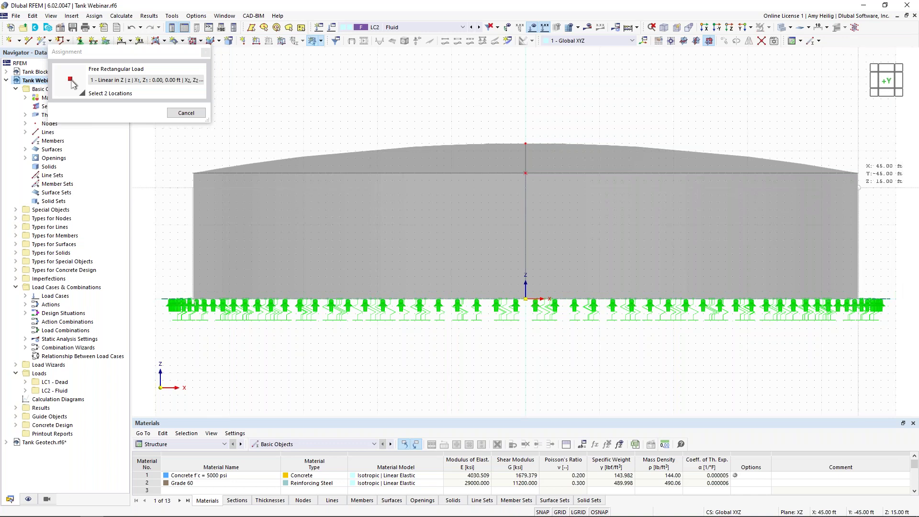
pyautogui.click(859, 187)
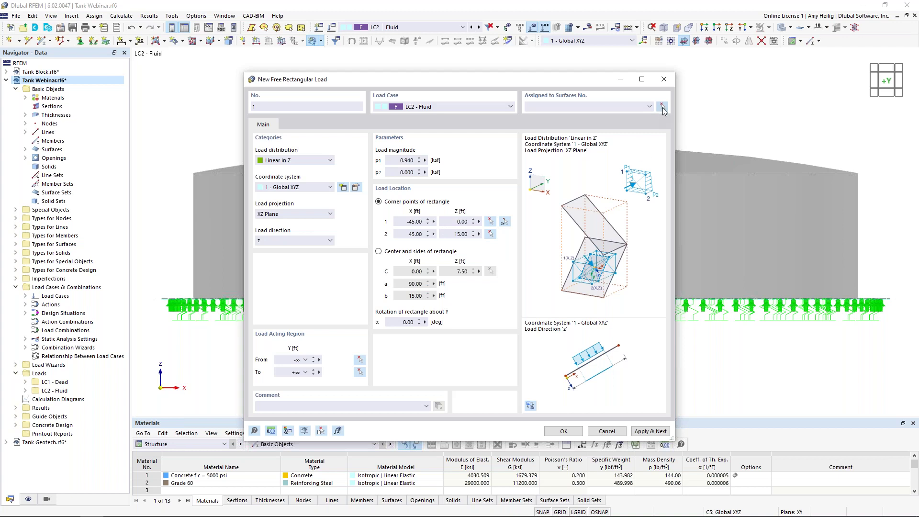
# - Assign the free rectangular load to the tank wall surfaces 1 and 2 and accept the load
pyautogui.click(662, 107)
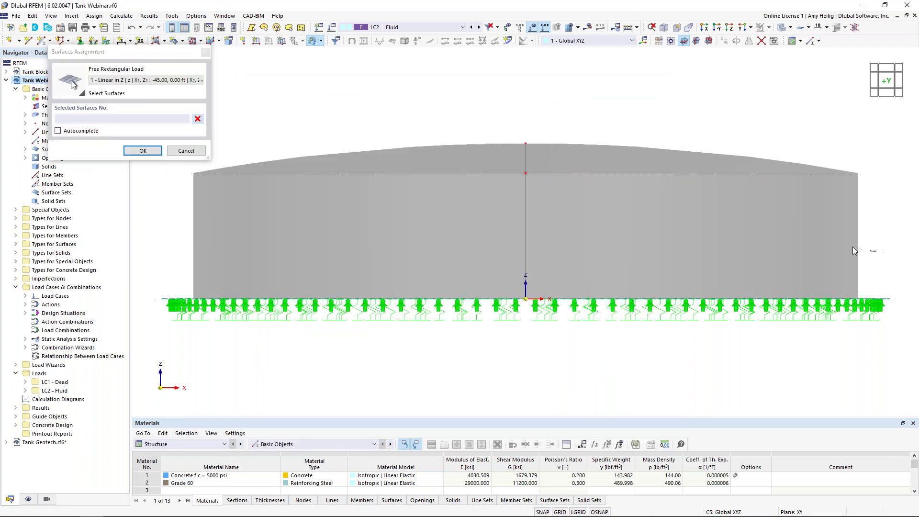
pyautogui.moveTo(192, 207); pyautogui.dragTo(182, 207)
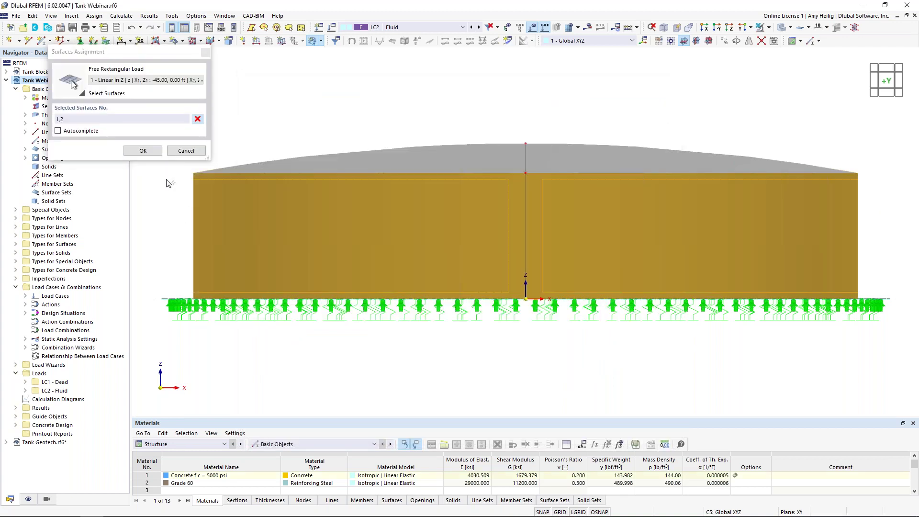
pyautogui.click(143, 151)
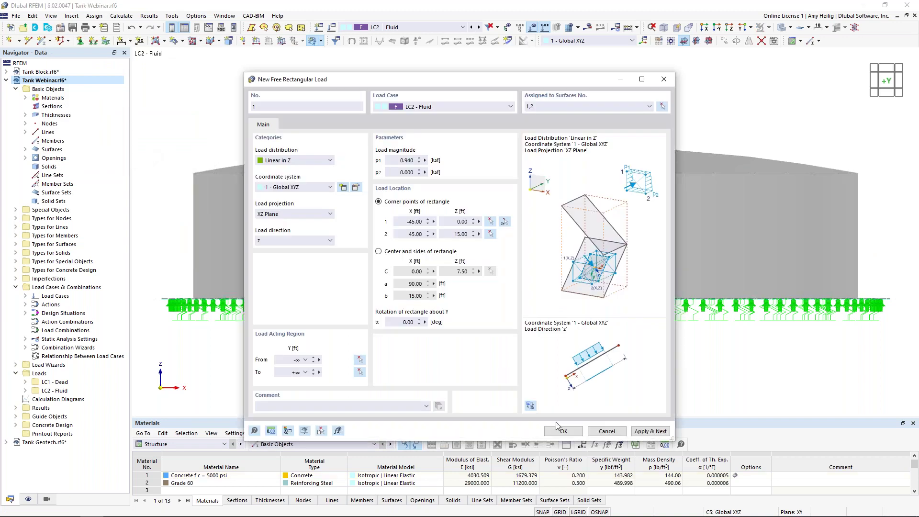
pyautogui.press('Return')
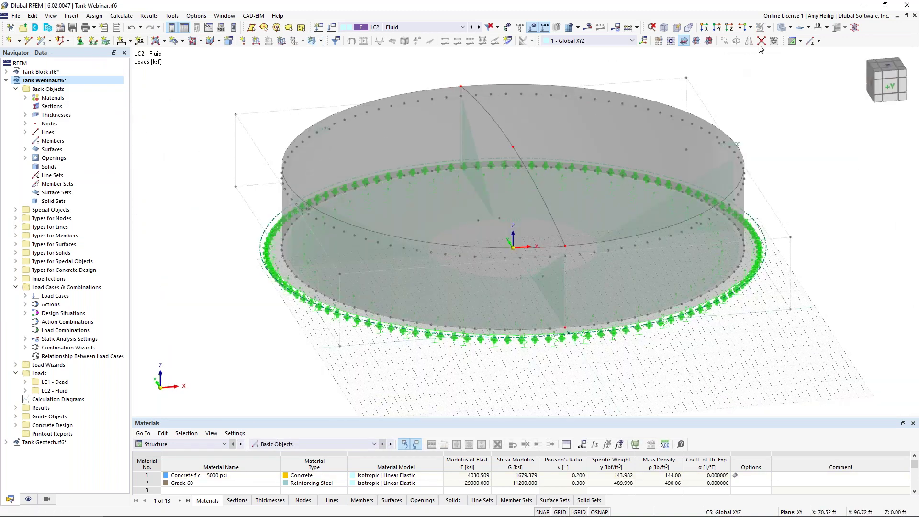
# - Display the model in transparent mode and reduce the display size of the free rectangular load's arrows
pyautogui.click(782, 27)
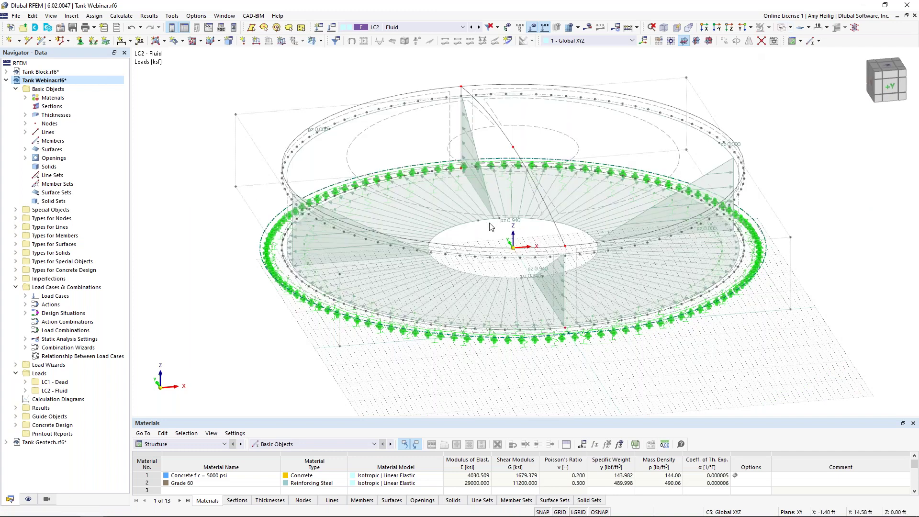
pyautogui.moveTo(484, 230); pyautogui.dragTo(454, 252, button='middle')
pyautogui.scroll(1, 454, 252)
pyautogui.scroll(-2, 454, 252)
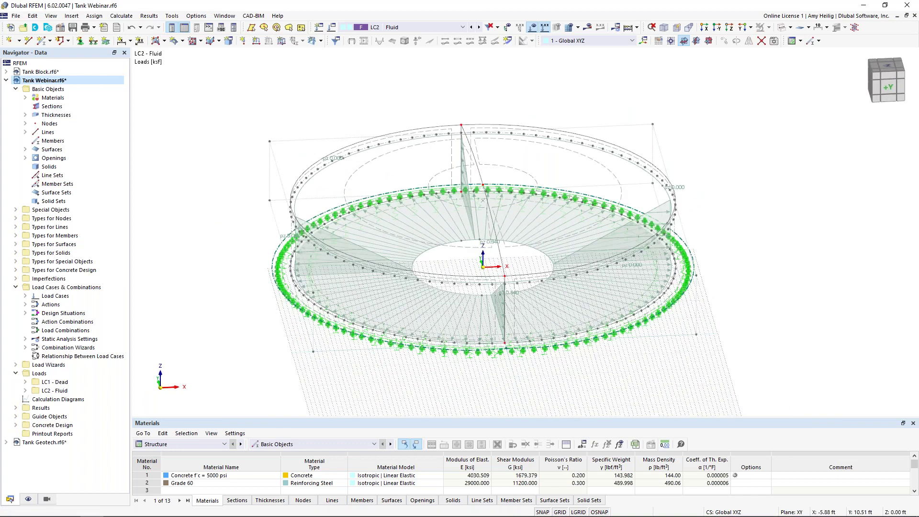
pyautogui.rightClick(418, 257)
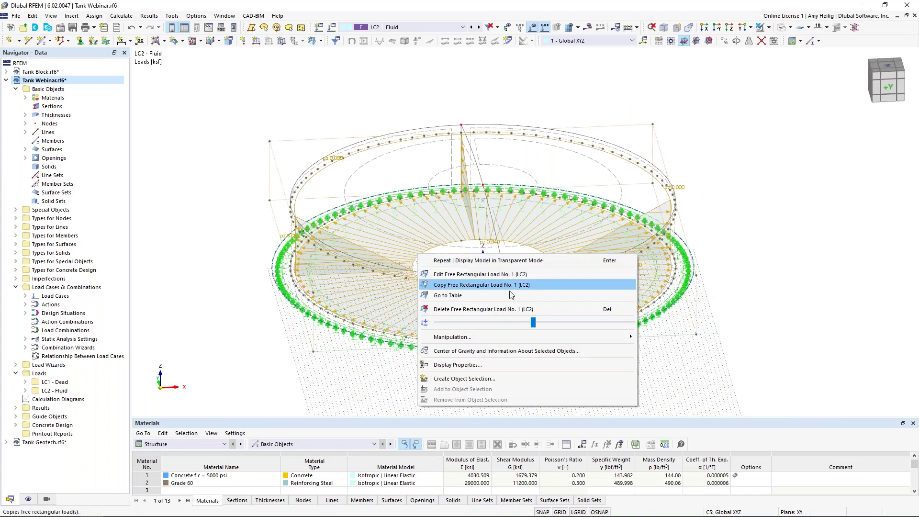
pyautogui.moveTo(531, 322); pyautogui.dragTo(470, 325)
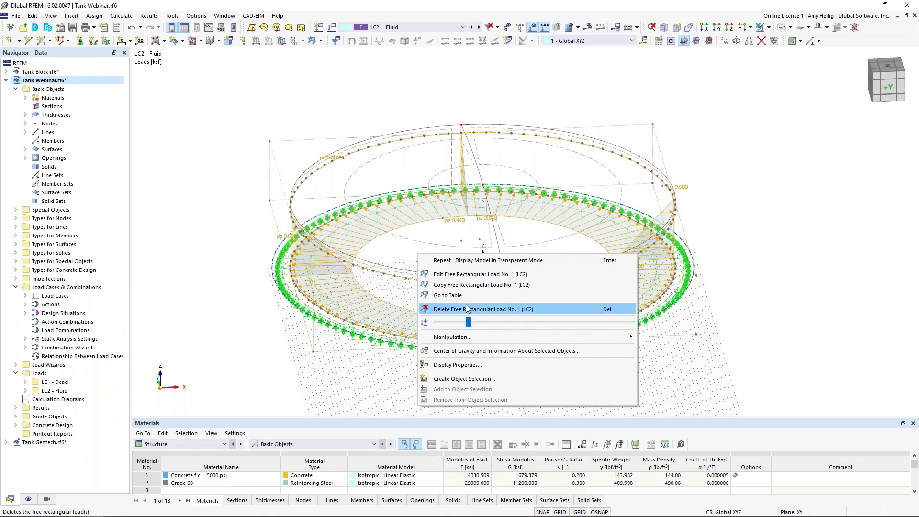
pyautogui.click(776, 305)
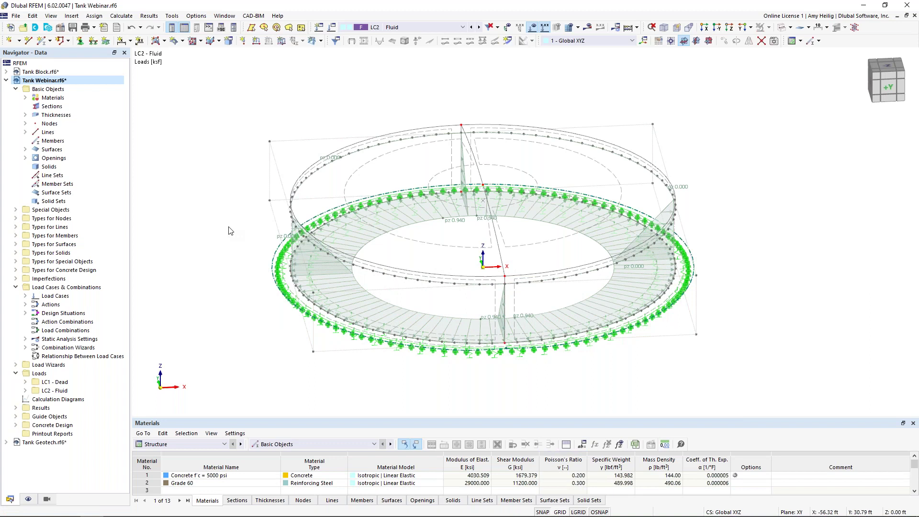
# - Create a uniform surface load of -0.94 ksf in LC2 and assign it to floor surface 6
pyautogui.click(282, 45)
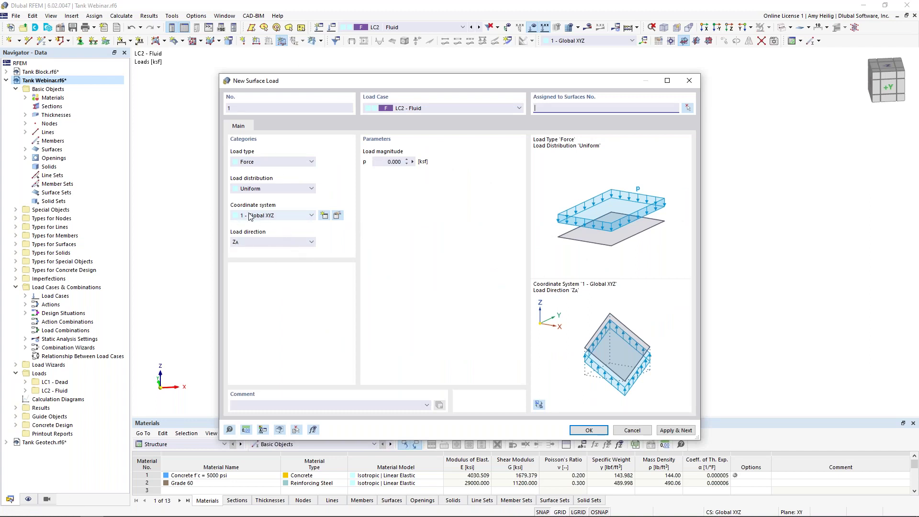
pyautogui.click(394, 161)
pyautogui.press('BackSpace')
pyautogui.write('-0.94')
pyautogui.click(687, 111)
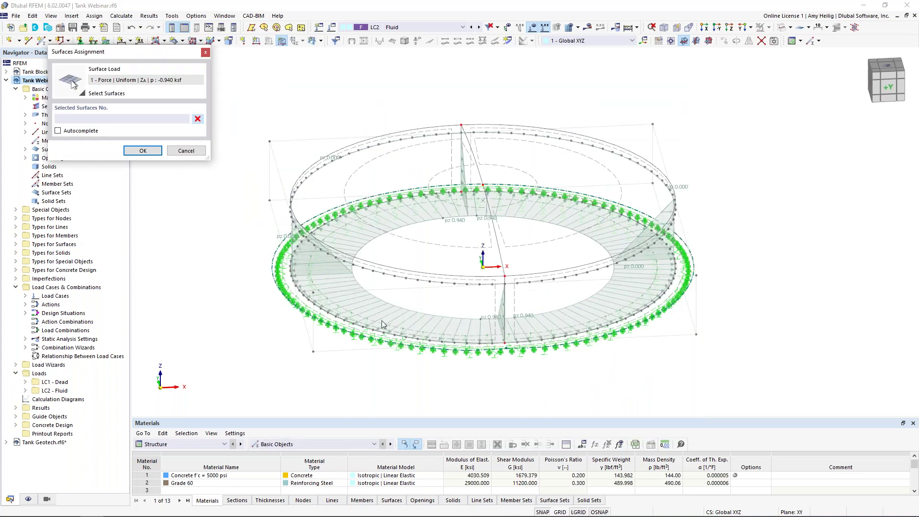
pyautogui.click(378, 324)
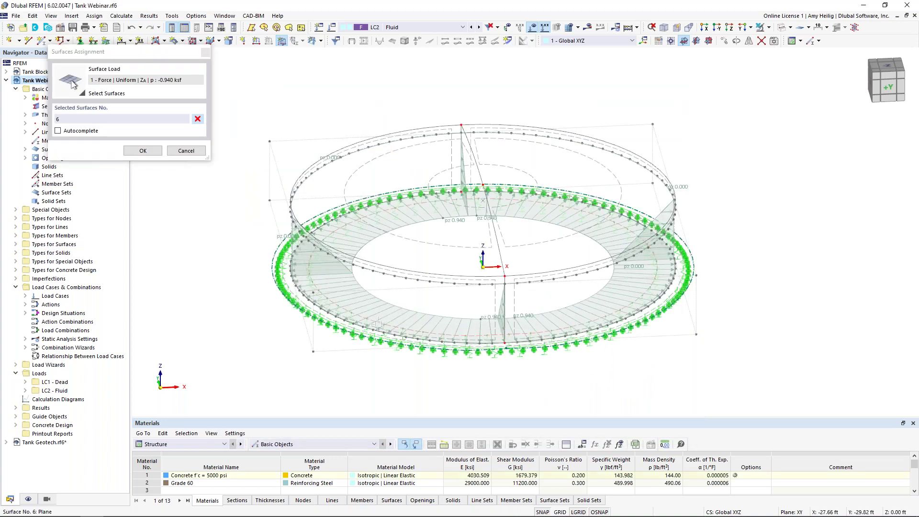
pyautogui.click(146, 151)
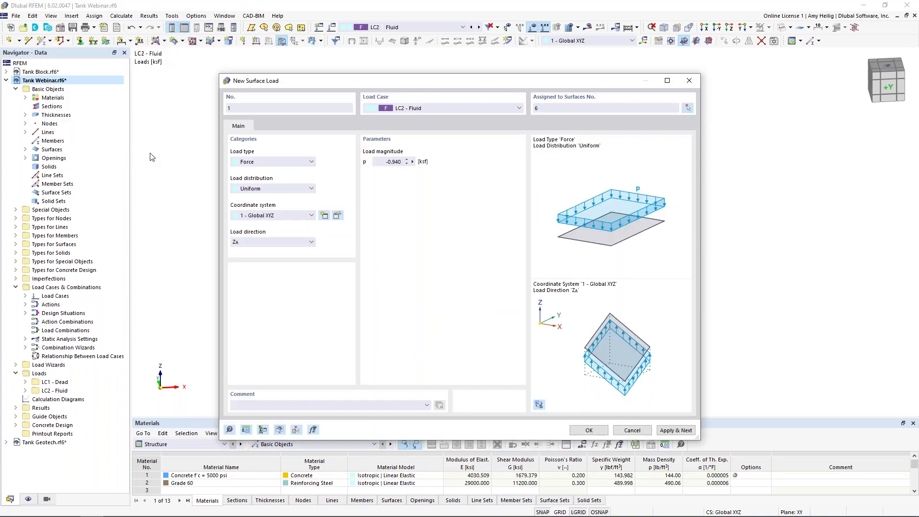
pyautogui.click(588, 430)
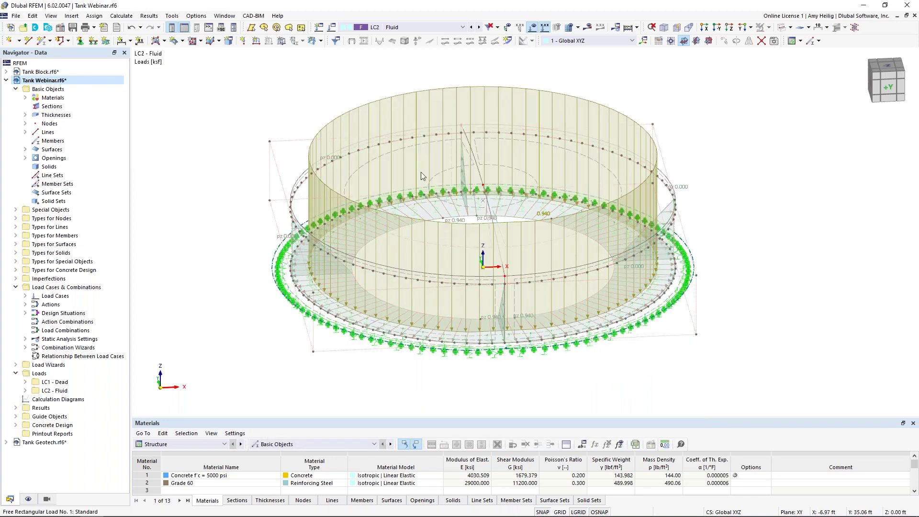
# - Reduce the display size of the floor's surface load in the model view
pyautogui.rightClick(442, 91)
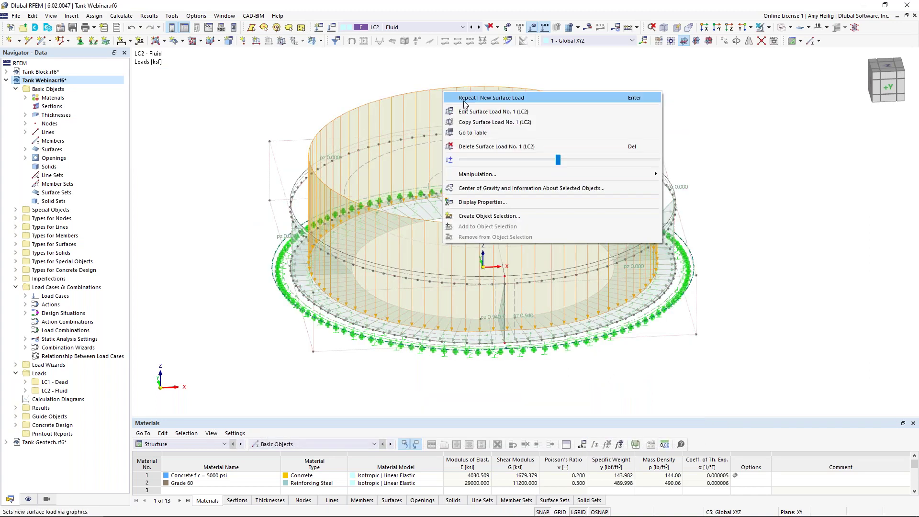
pyautogui.moveTo(558, 159); pyautogui.dragTo(477, 161)
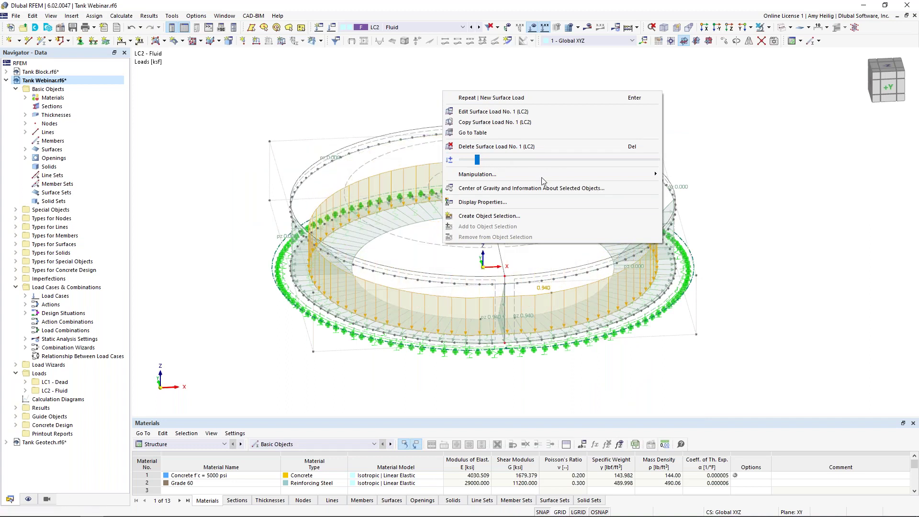
pyautogui.press('Escape')
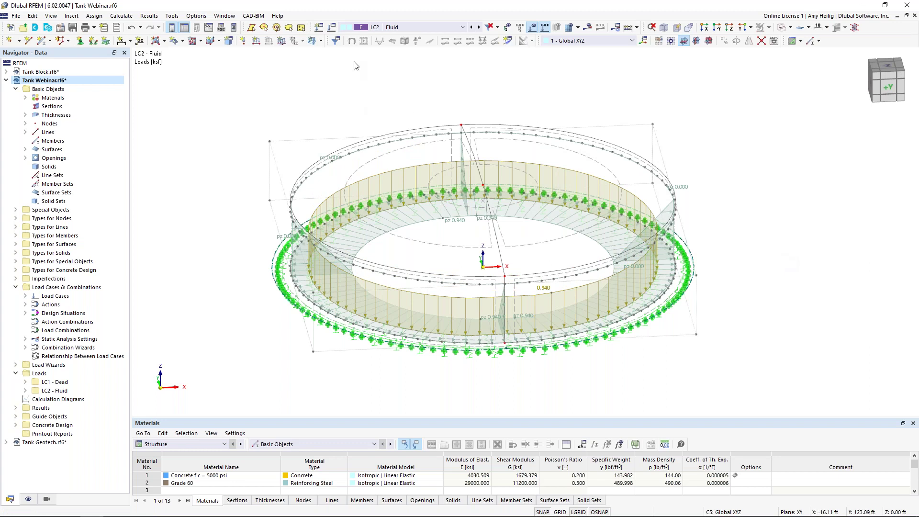
# - Copy load case LC2 as LC3 named Soil with the action category Load due to lateral earth pressure, ground water pressure
pyautogui.click(333, 28)
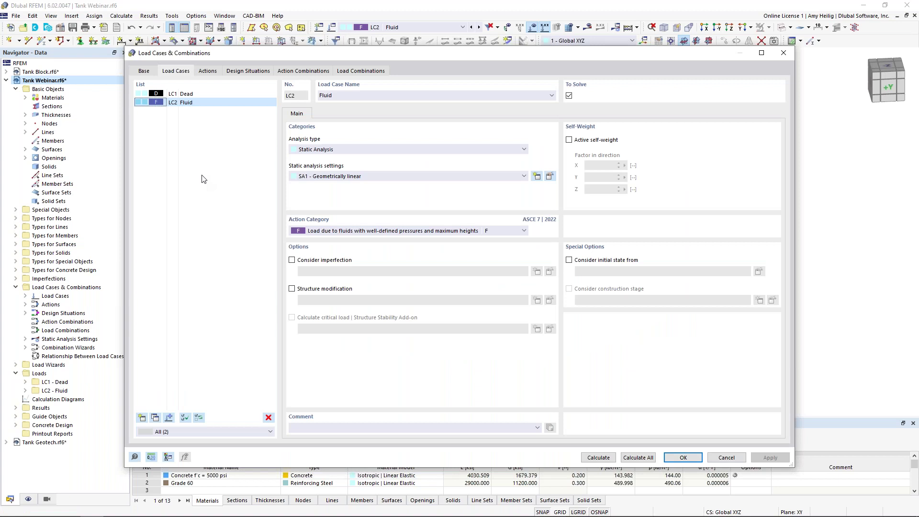
pyautogui.click(154, 418)
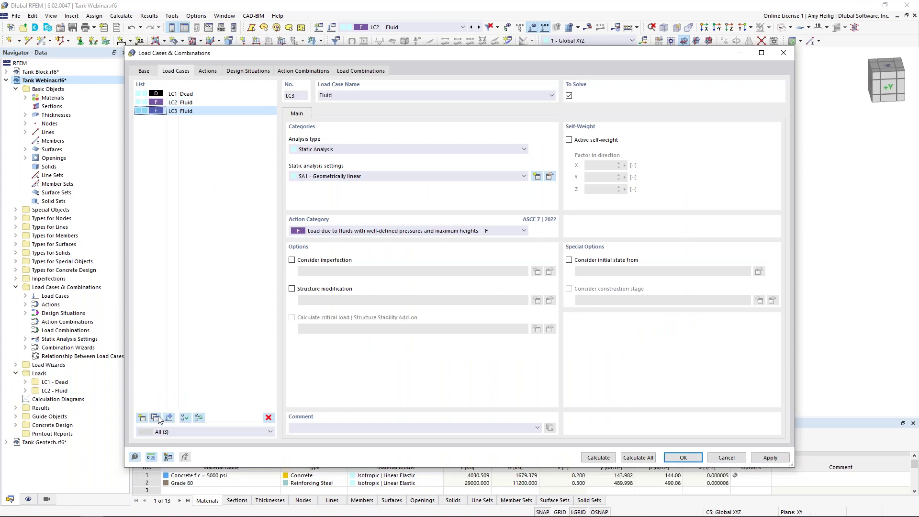
pyautogui.click(344, 98)
pyautogui.doubleClick(345, 99)
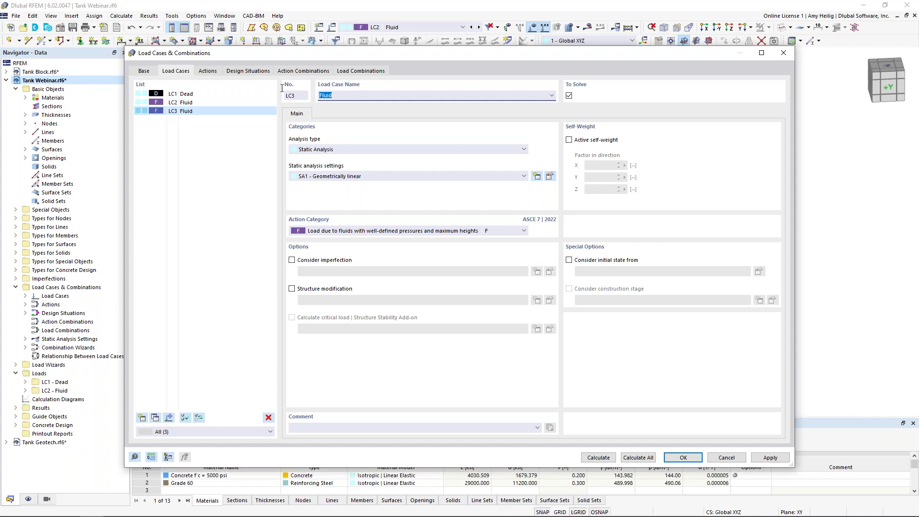
pyautogui.press('BackSpace')
pyautogui.click(329, 232)
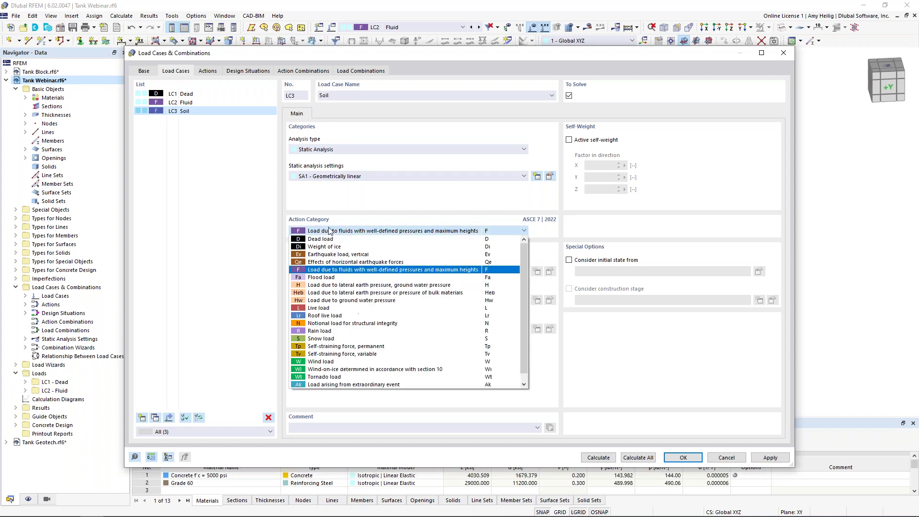
pyautogui.click(321, 286)
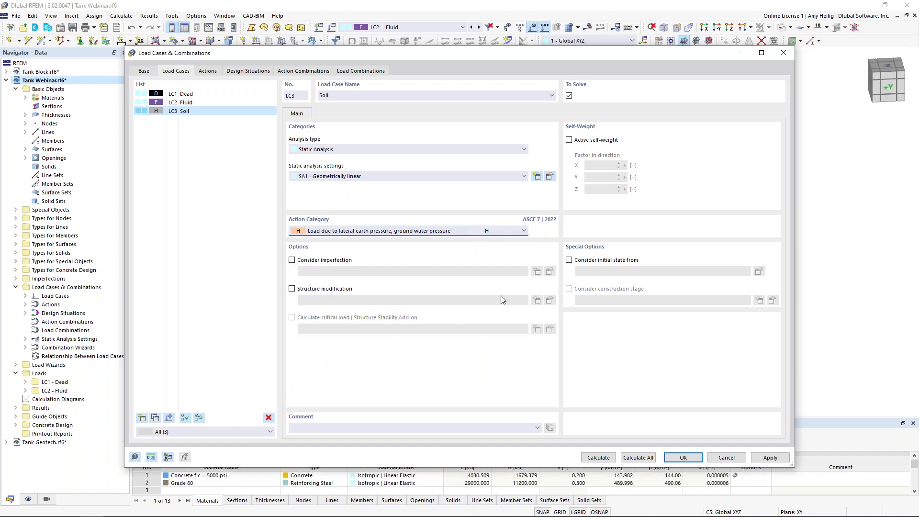
pyautogui.click(683, 457)
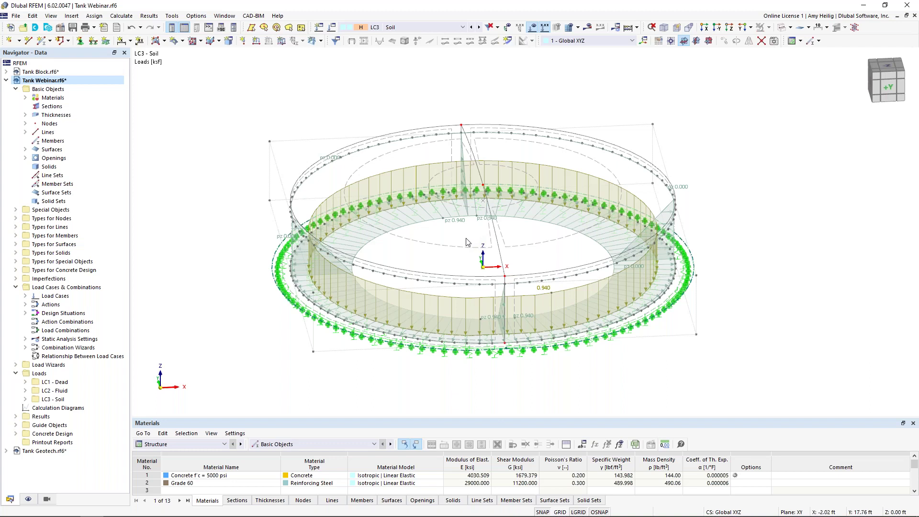
# - Delete the copied floor surface load from load case LC3
pyautogui.keyDown('ctrl'); pyautogui.moveTo(467, 242); pyautogui.dragTo(415, 186, button='middle'); pyautogui.keyUp('ctrl')
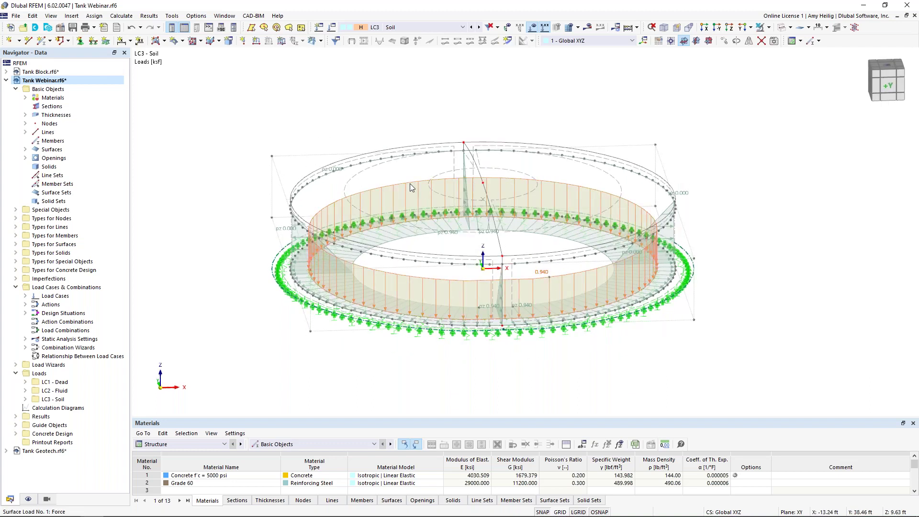
pyautogui.moveTo(411, 187)
pyautogui.press('Delete')
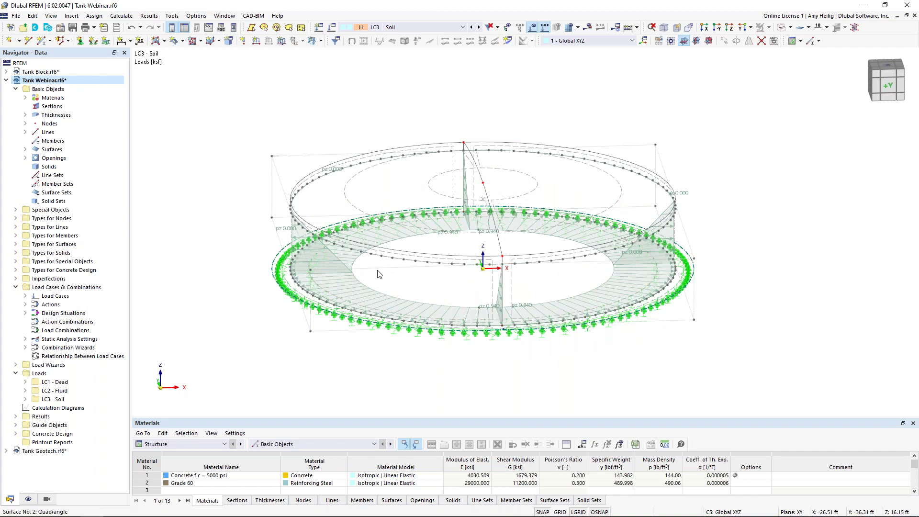
# - Edit LC3's free rectangular load, setting magnitude p1 to -0.4 ksf and the second corner's Z coordinate to 11 ft
pyautogui.moveTo(351, 275)
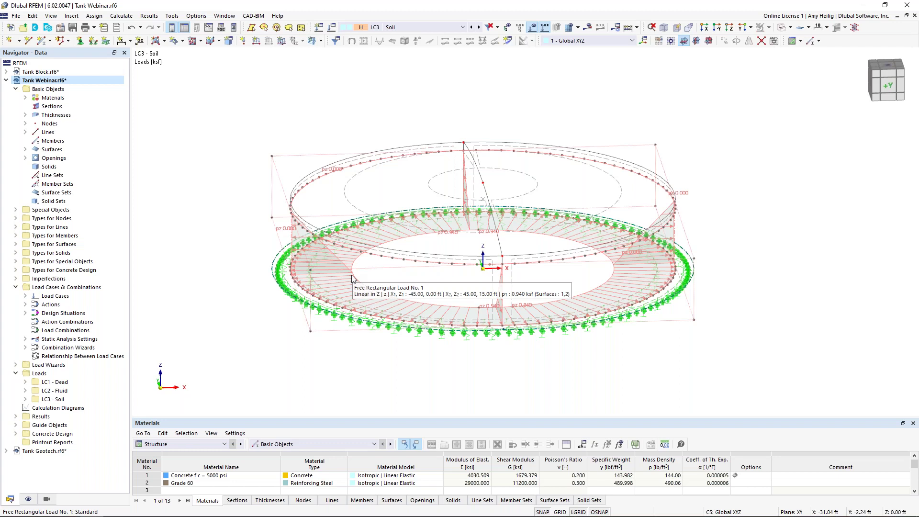
pyautogui.doubleClick(352, 276)
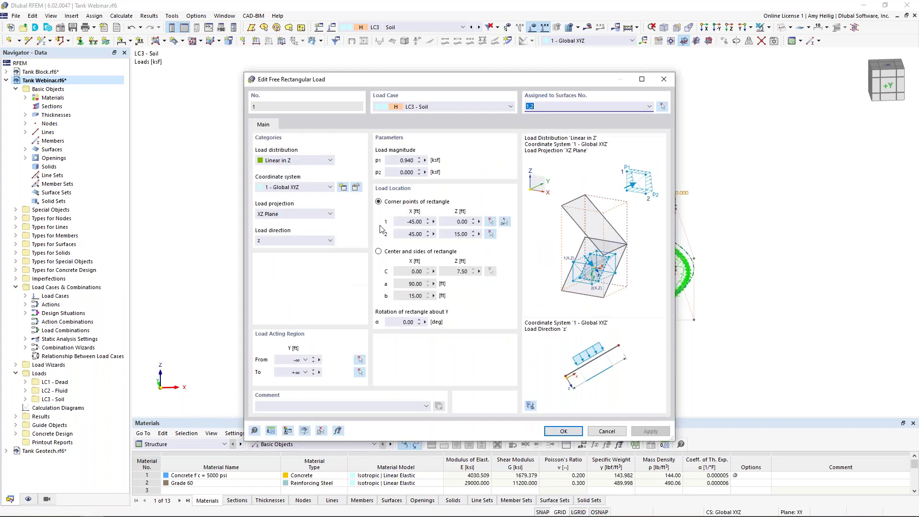
pyautogui.click(406, 160)
pyautogui.press('BackSpace')
pyautogui.write('-0.4')
pyautogui.click(467, 232)
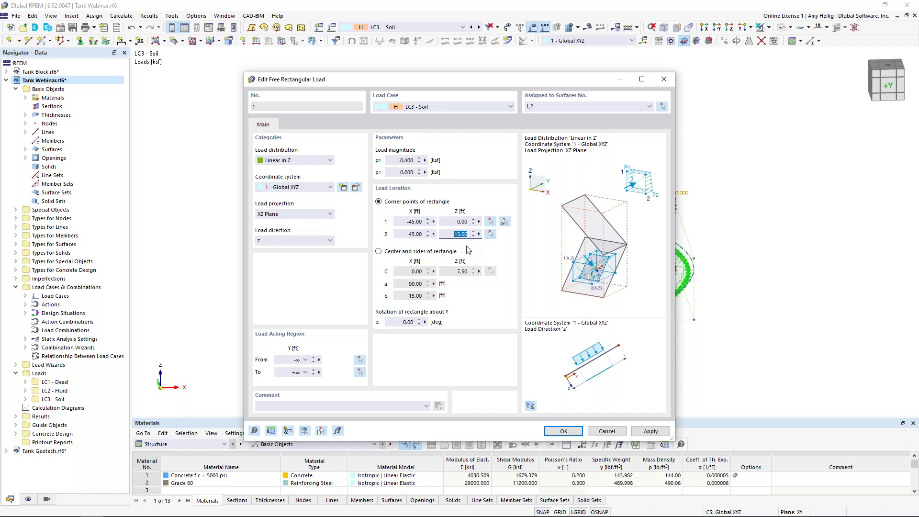
pyautogui.write('11')
pyautogui.click(563, 431)
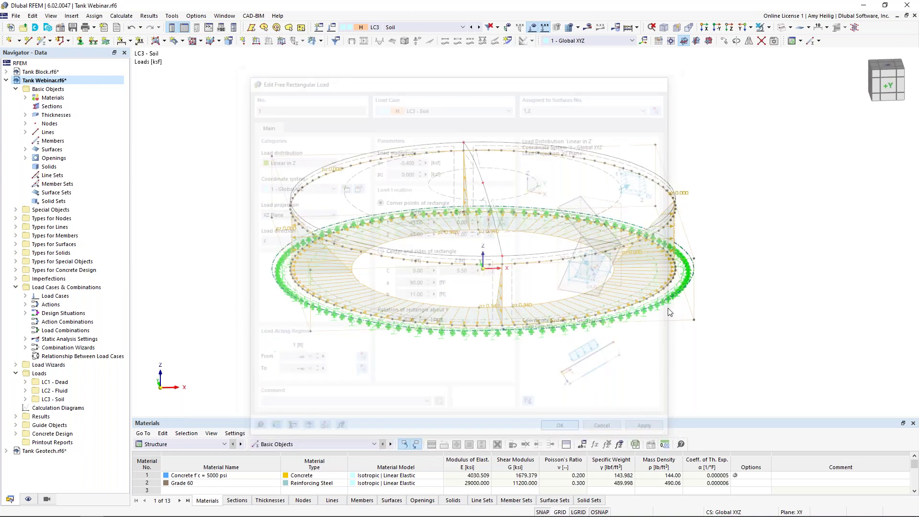
# - Create load case LC4 named Snow with the action category Snow load
pyautogui.keyDown('ctrl'); pyautogui.moveTo(338, 343); pyautogui.dragTo(368, 340, button='middle'); pyautogui.keyUp('ctrl')
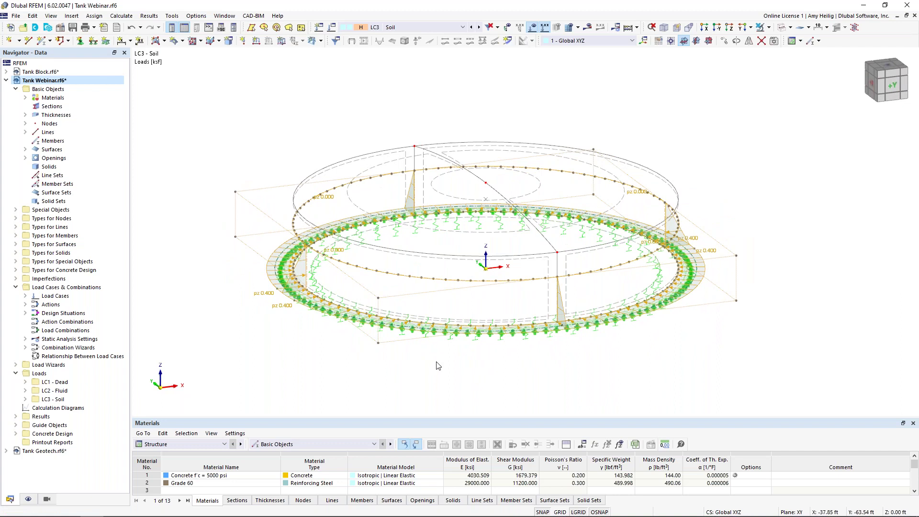
pyautogui.keyDown('ctrl'); pyautogui.moveTo(443, 367); pyautogui.dragTo(463, 370, button='middle'); pyautogui.keyUp('ctrl')
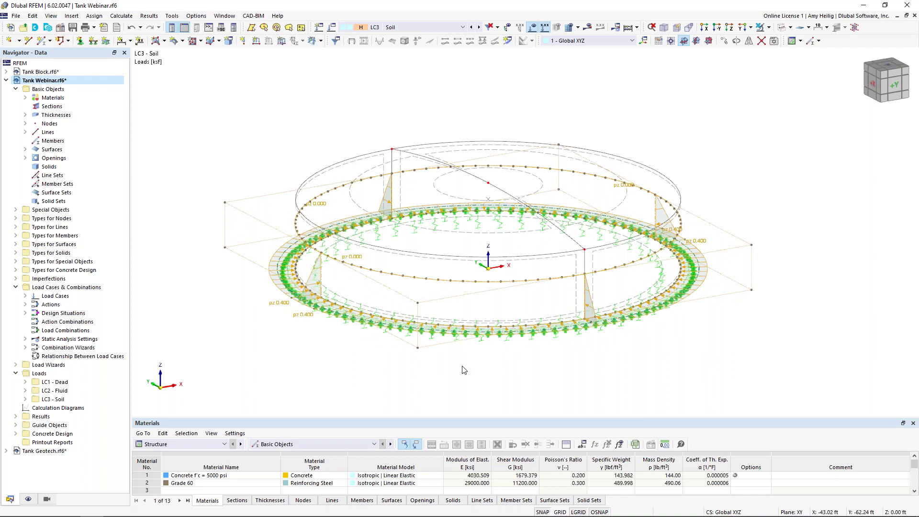
pyautogui.click(332, 27)
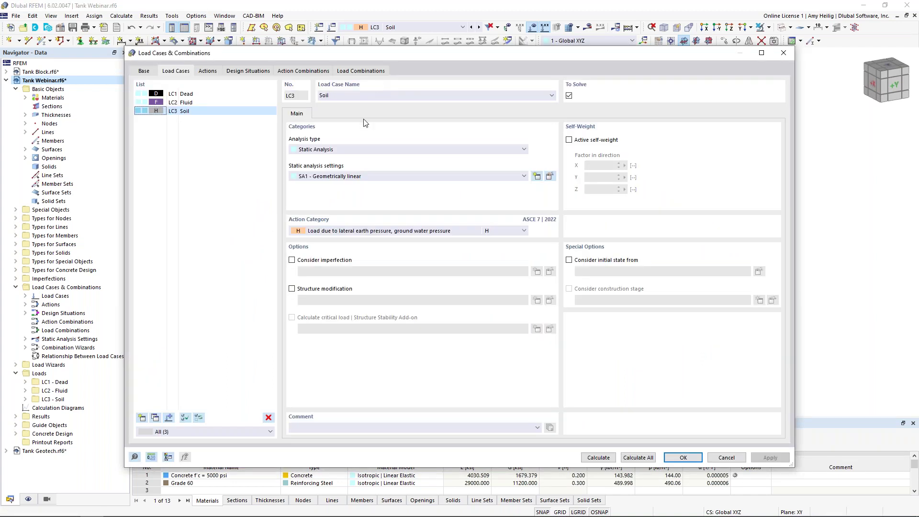
pyautogui.click(142, 417)
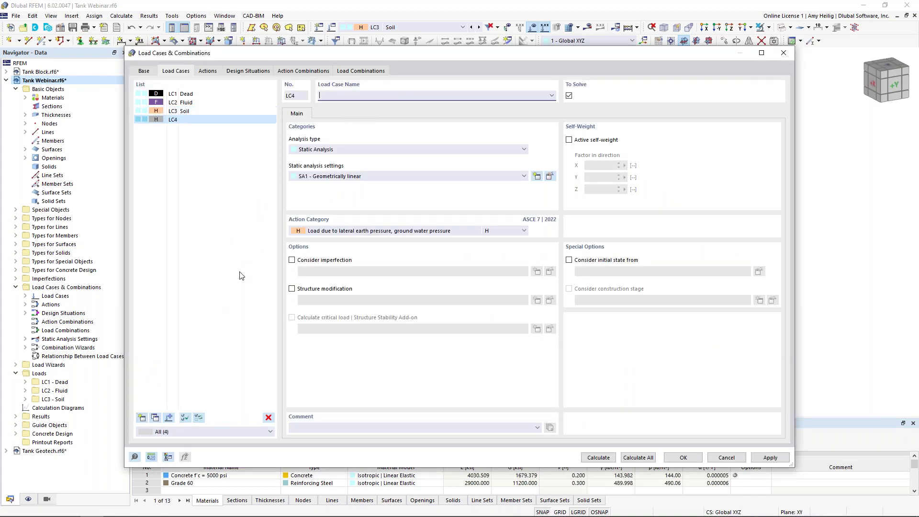
pyautogui.write('Snow')
pyautogui.click(356, 233)
pyautogui.click(353, 340)
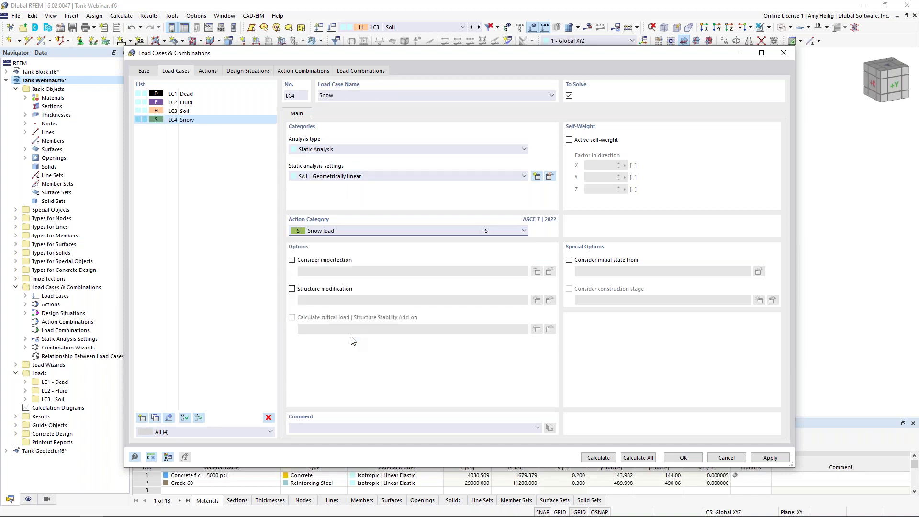
pyautogui.click(676, 457)
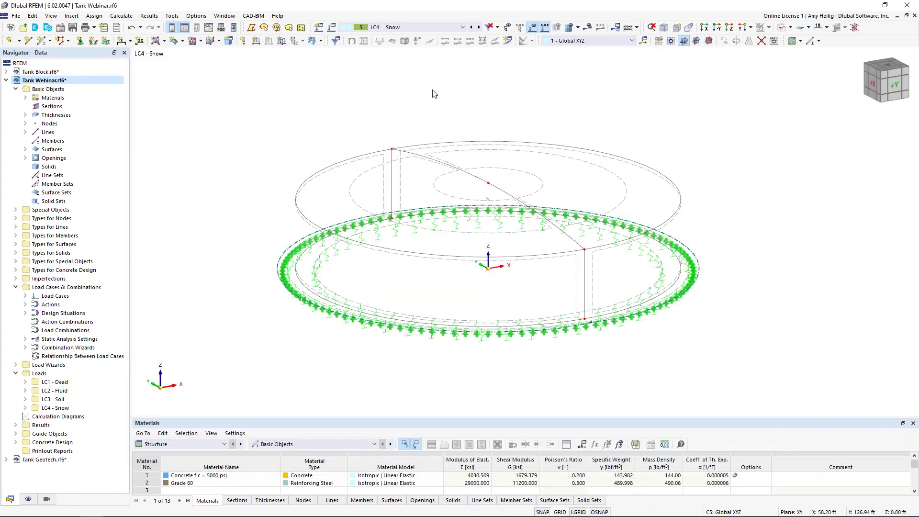
# - Start a new surface load in LC4 with the direction Global in Z on projected area and open its load distribution options
pyautogui.click(282, 43)
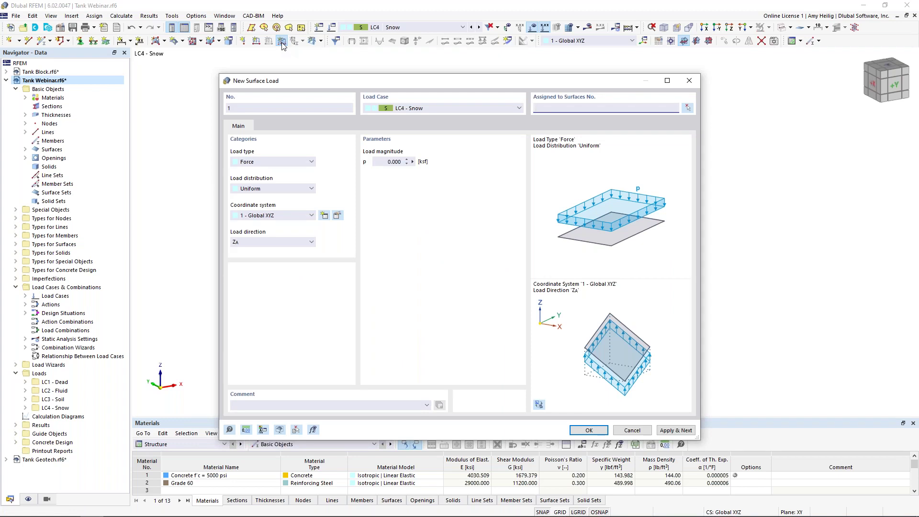
pyautogui.click(280, 242)
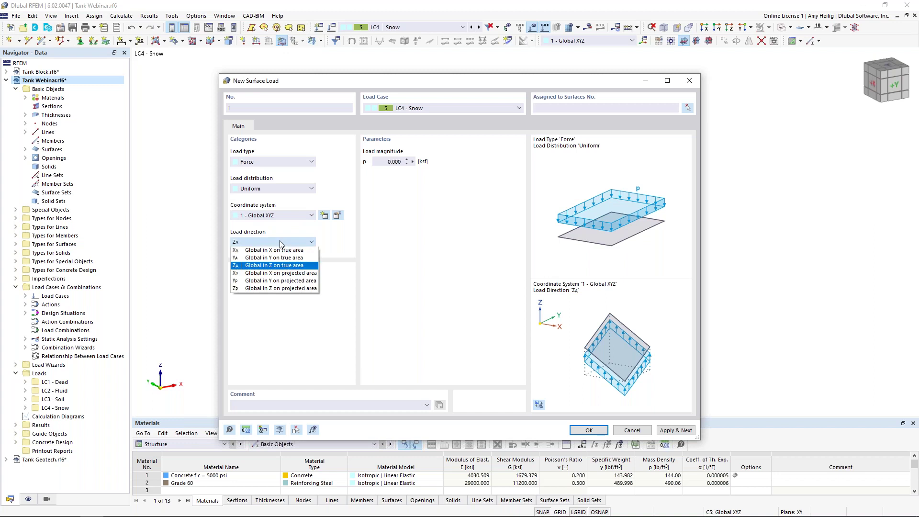
pyautogui.click(280, 288)
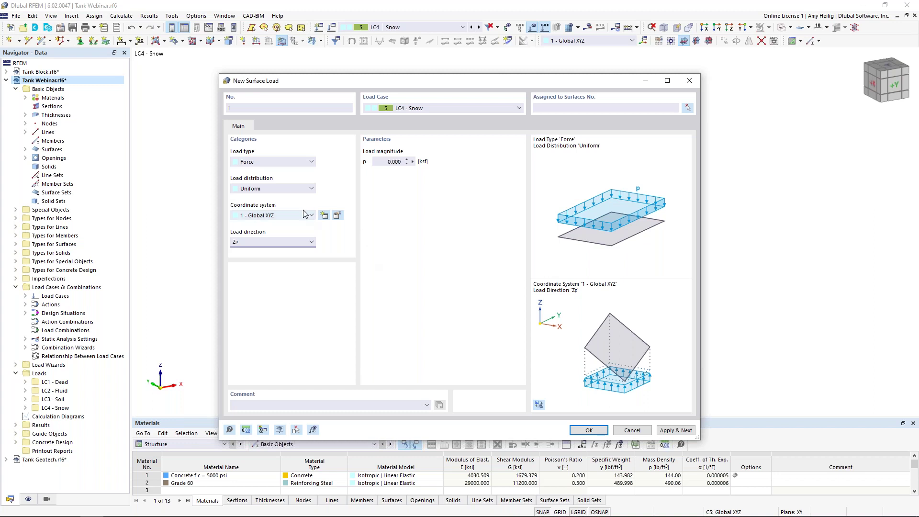
pyautogui.click(279, 188)
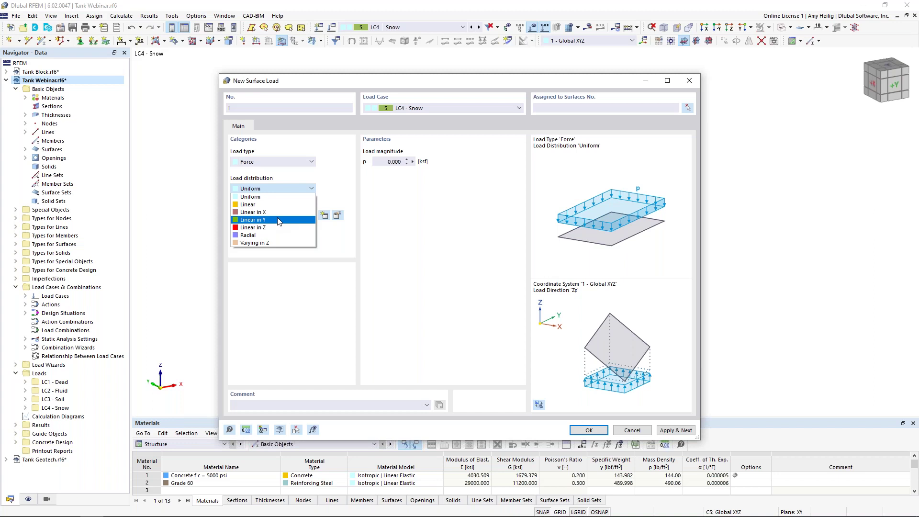
# - Set the new snow surface load to linear in Y with p1 of -0.030 ksf, referenced to opposite roof edge nodes 1 and 4
pyautogui.click(279, 220)
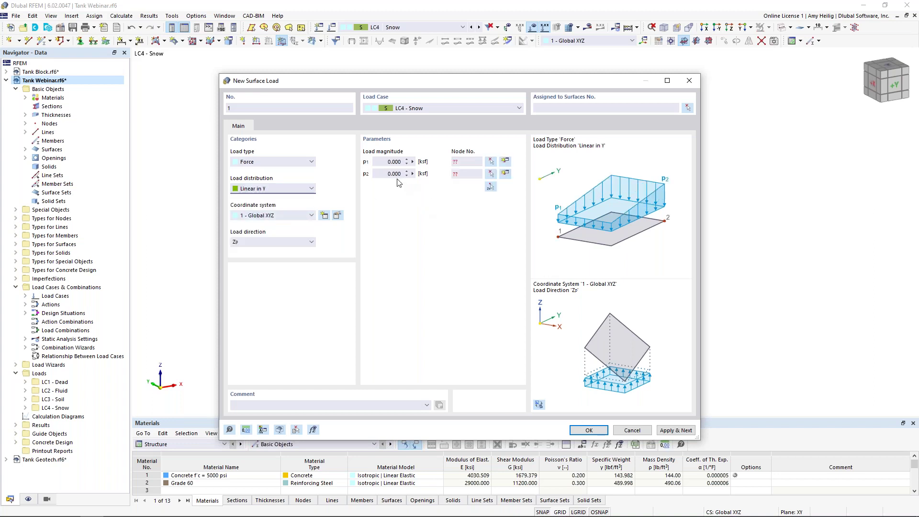
pyautogui.click(385, 162)
pyautogui.press('BackSpace')
pyautogui.click(491, 188)
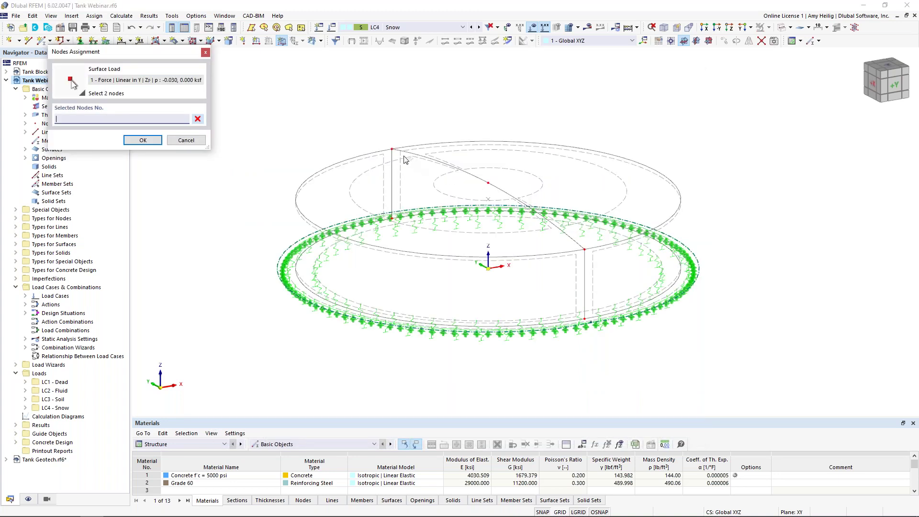
pyautogui.click(392, 150)
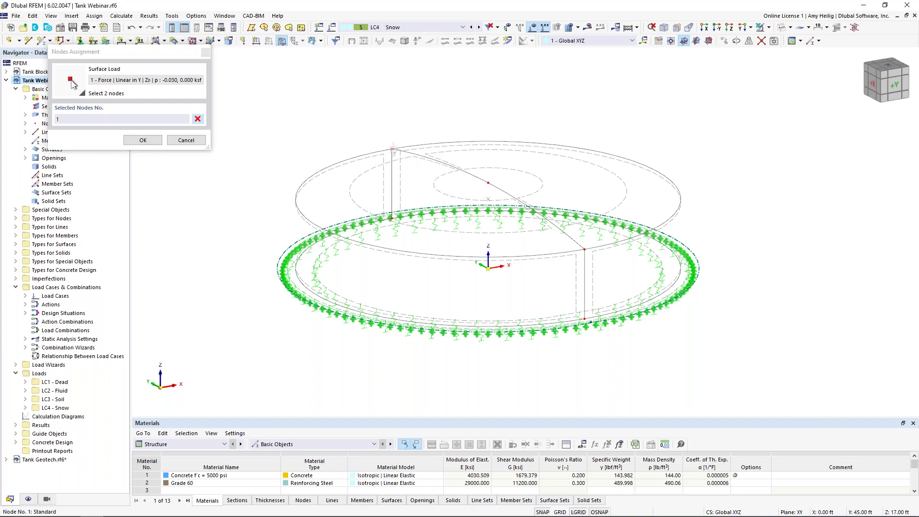
pyautogui.click(585, 250)
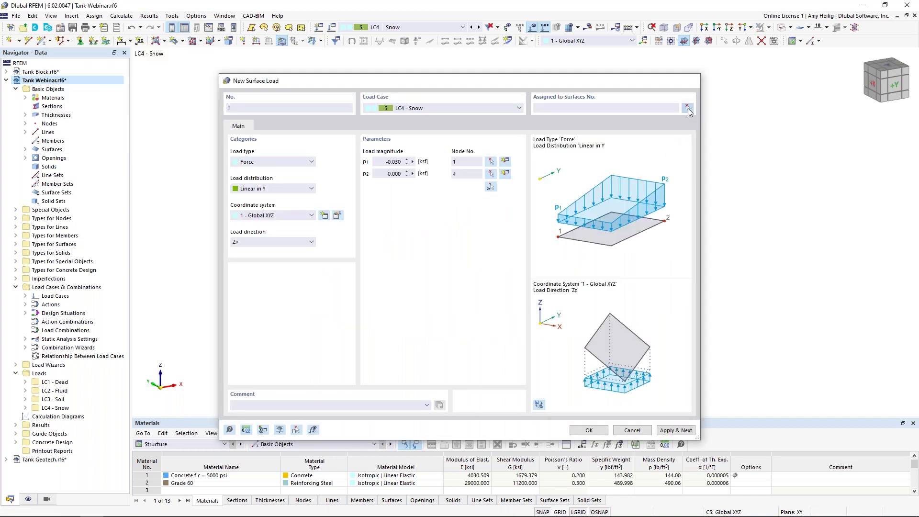
# - Assign the linear snow load to roof surfaces 3 and 4 and create it
pyautogui.click(688, 107)
pyautogui.click(535, 172)
pyautogui.click(436, 187)
pyautogui.click(142, 150)
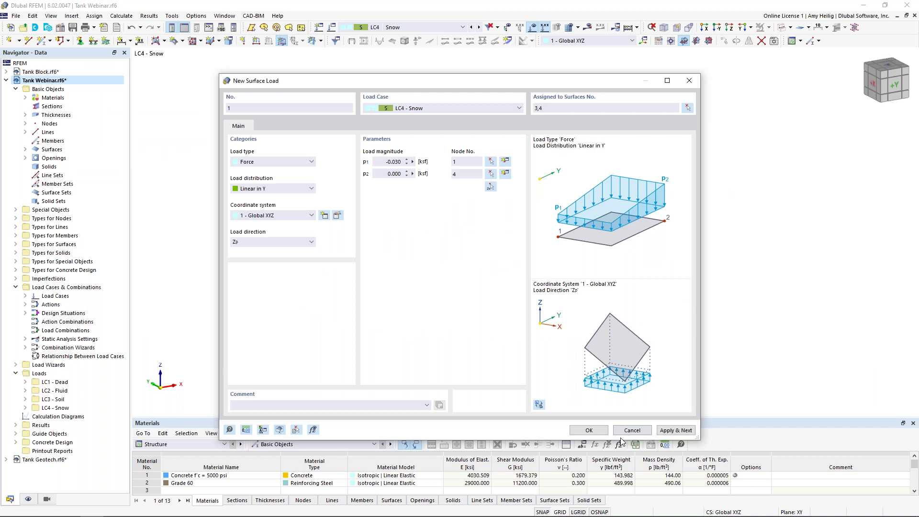
pyautogui.click(588, 434)
pyautogui.keyDown('ctrl'); pyautogui.moveTo(508, 247); pyautogui.dragTo(523, 261, button='middle'); pyautogui.keyUp('ctrl')
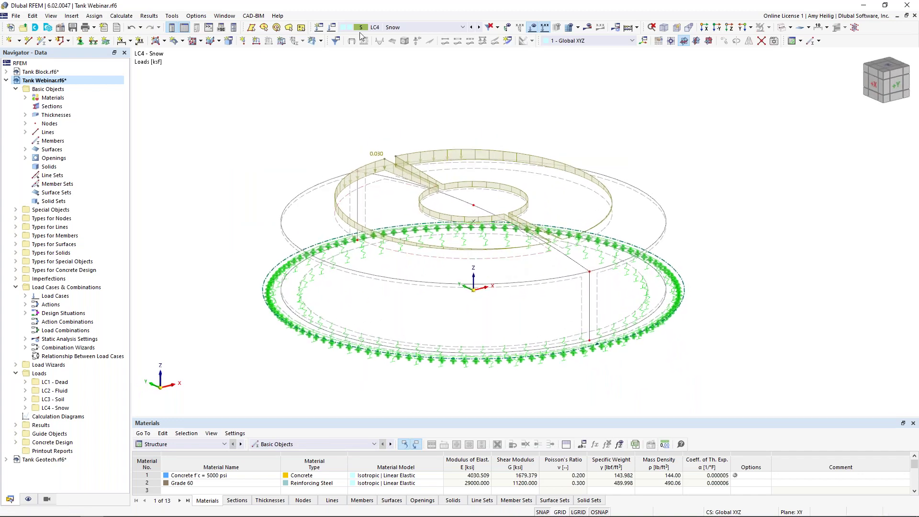
# - Create a new load case named Wind with the Wind load action category
pyautogui.click(333, 30)
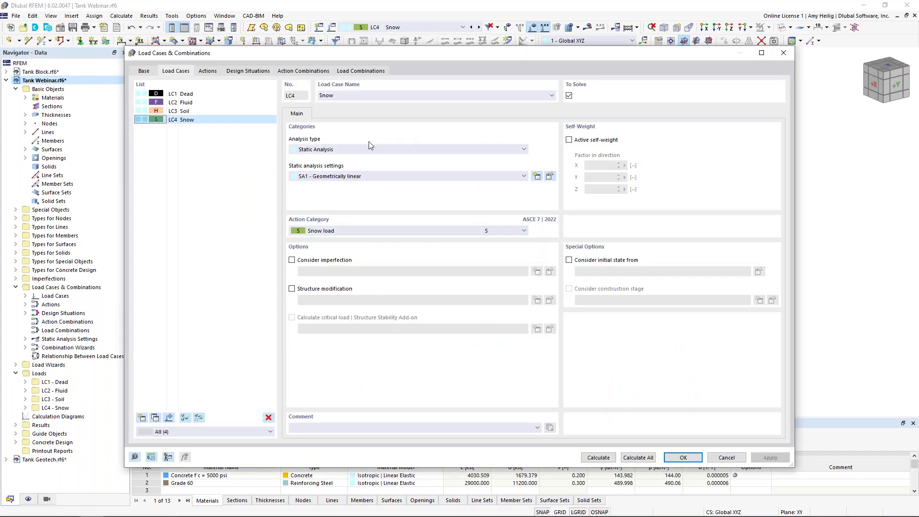
pyautogui.click(141, 417)
pyautogui.write('Wind')
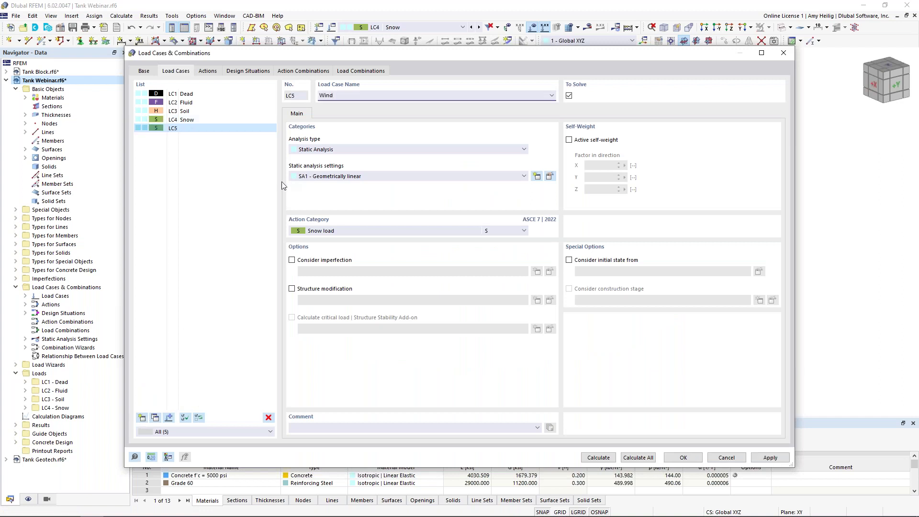
pyautogui.click(325, 231)
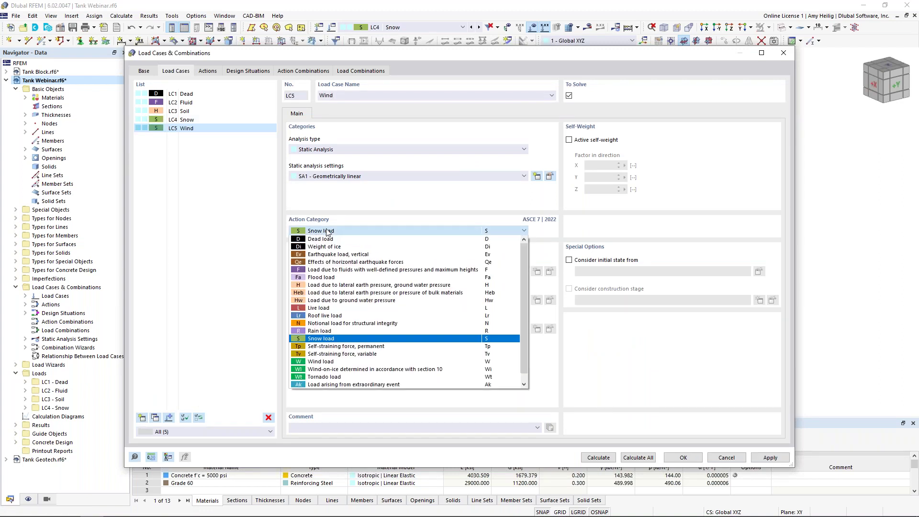
pyautogui.click(348, 363)
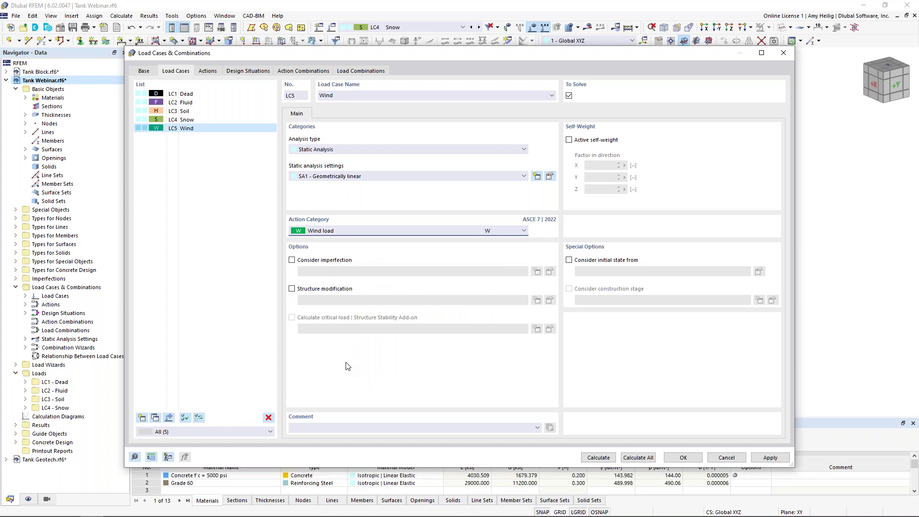
pyautogui.click(684, 457)
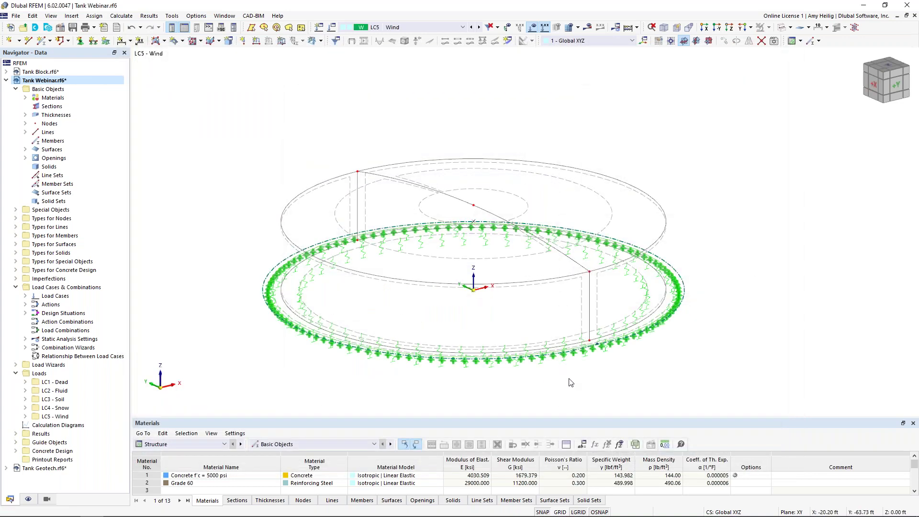
# - Switch to ASCE 7-22.pdf in Adobe Acrobat Reader and examine the external pressure coefficients for circular tank walls in Figure 30.10-1
pyautogui.scroll(1, 570, 382)
pyautogui.press('super+Tab')
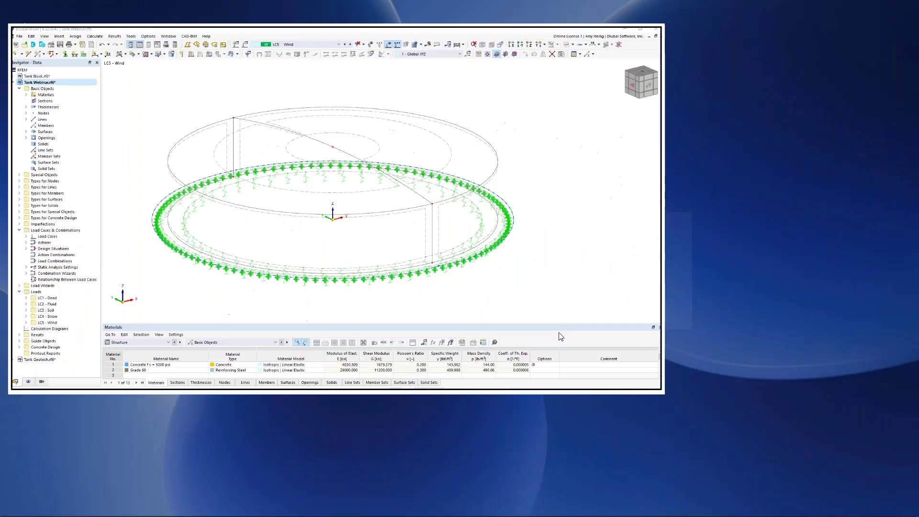
pyautogui.click(387, 283)
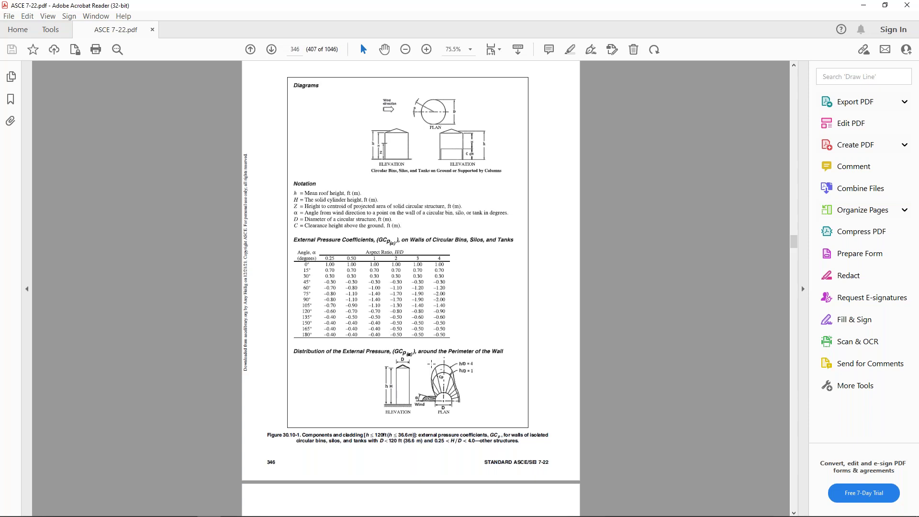
pyautogui.keyDown('ctrl'); pyautogui.scroll(3, 417, 393); pyautogui.keyUp('ctrl')
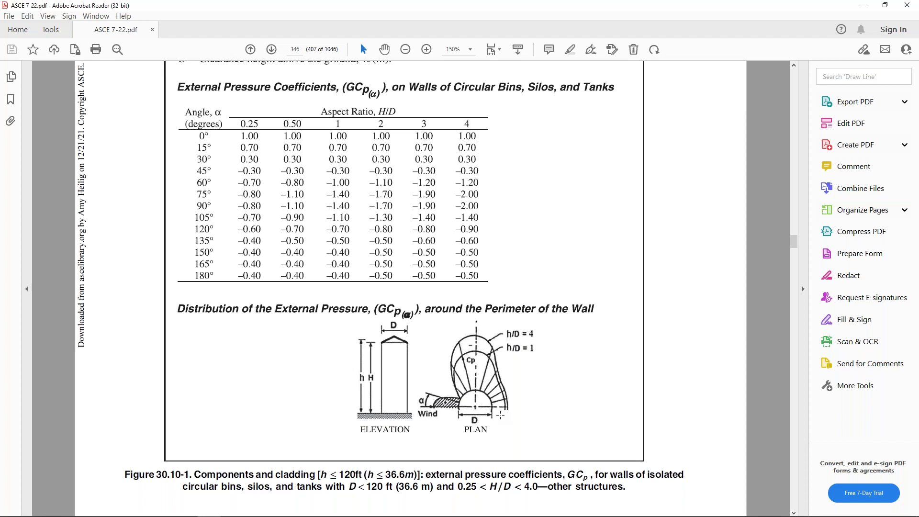
# - Switch back to RFEM and start a new free rectangular load in the Wind load case with distribution varying along perimeter
pyautogui.press('super+Tab')
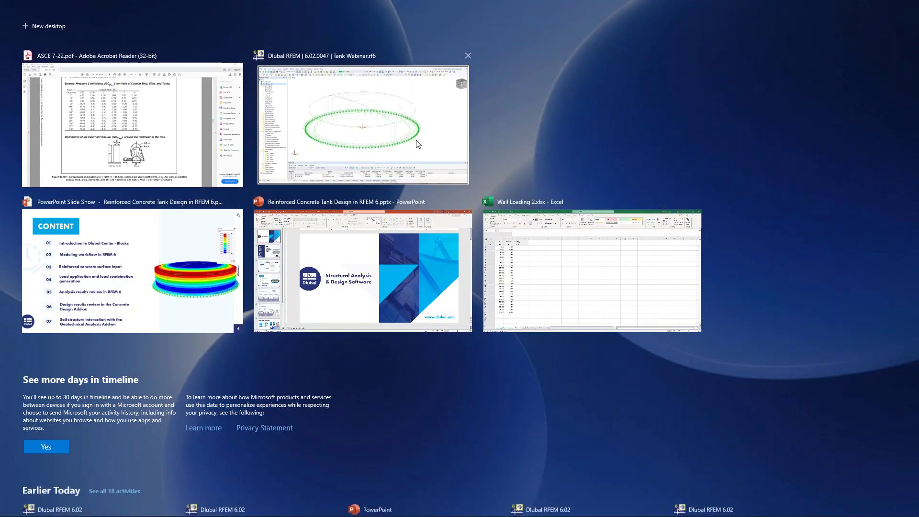
pyautogui.click(418, 144)
pyautogui.click(321, 41)
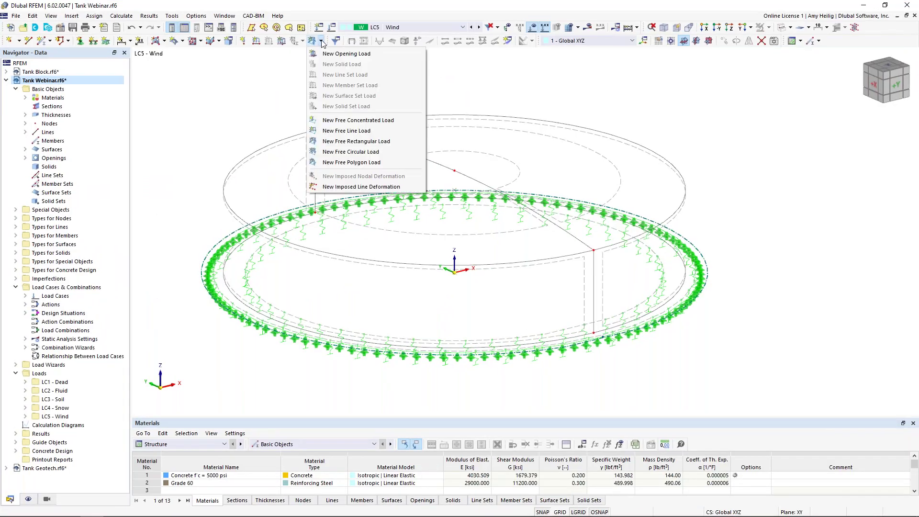
pyautogui.click(356, 142)
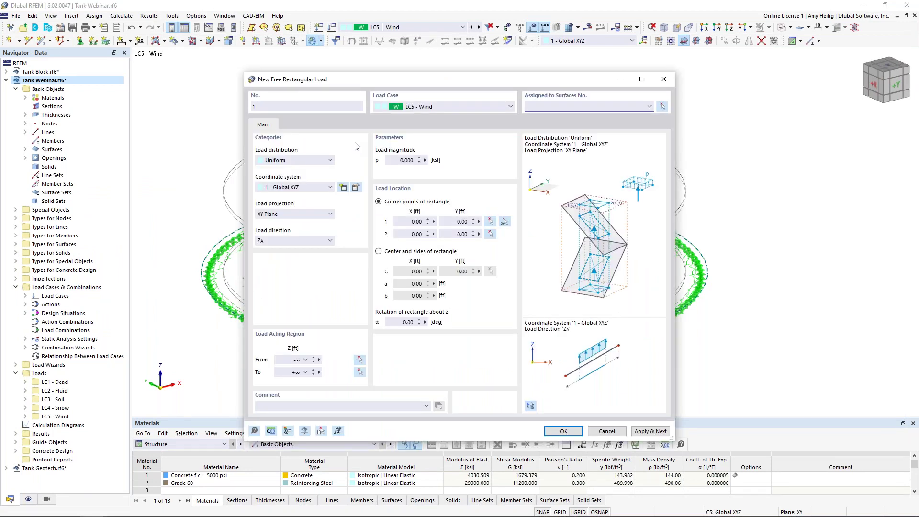
pyautogui.click(321, 161)
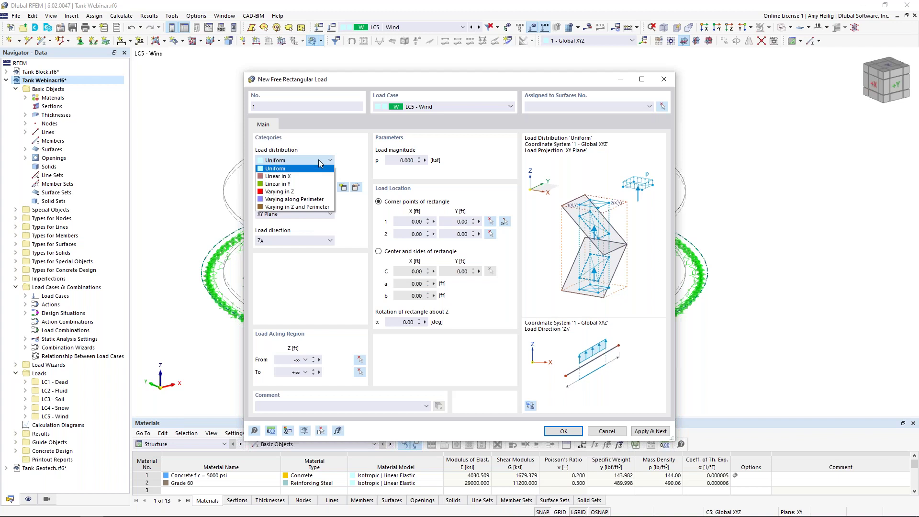
pyautogui.click(314, 200)
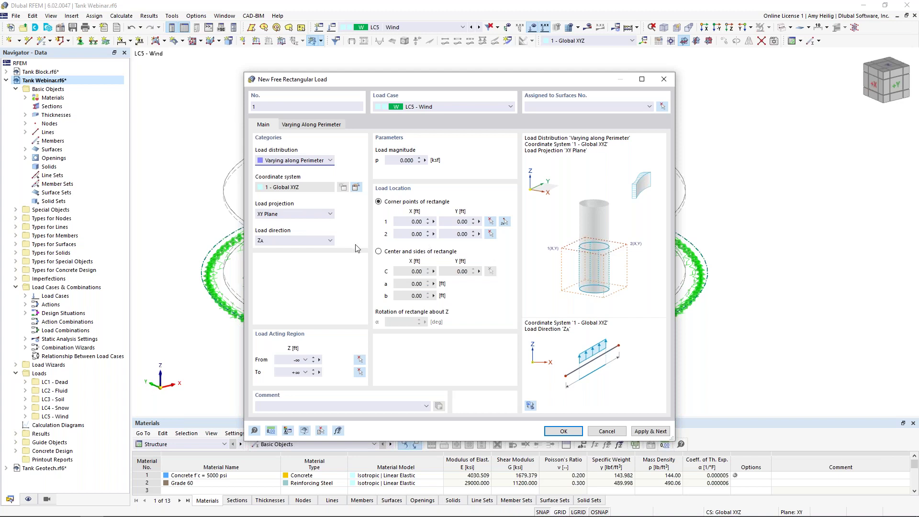
# - Set the wind load's projection to the XY plane, its direction to local z and its magnitude to -0.02 ksf
pyautogui.click(309, 216)
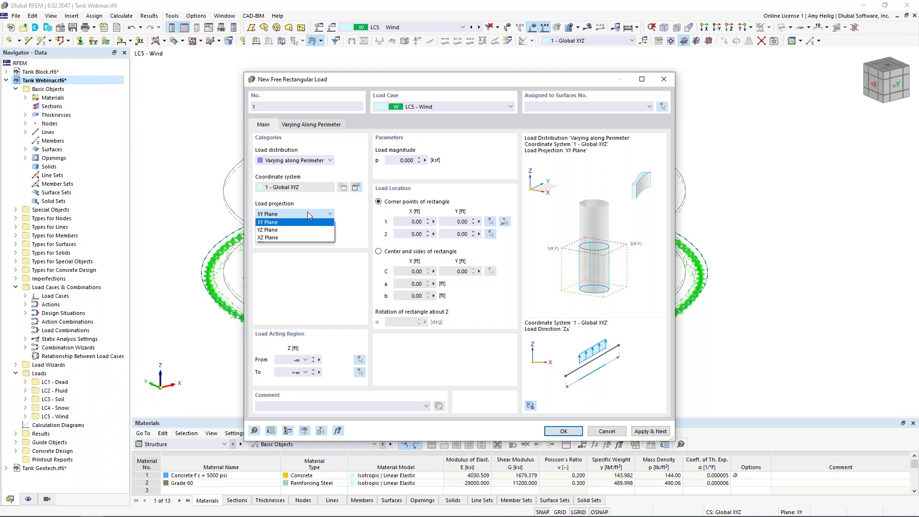
pyautogui.click(311, 222)
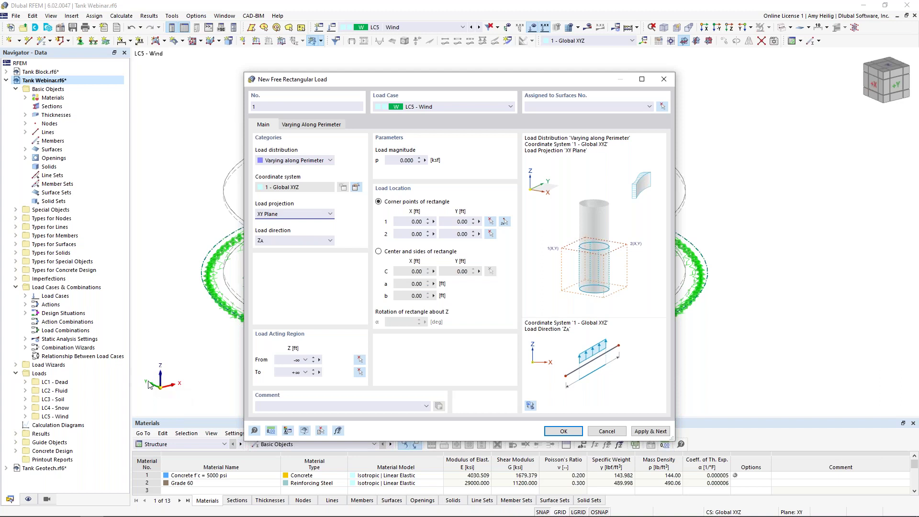
pyautogui.click(295, 242)
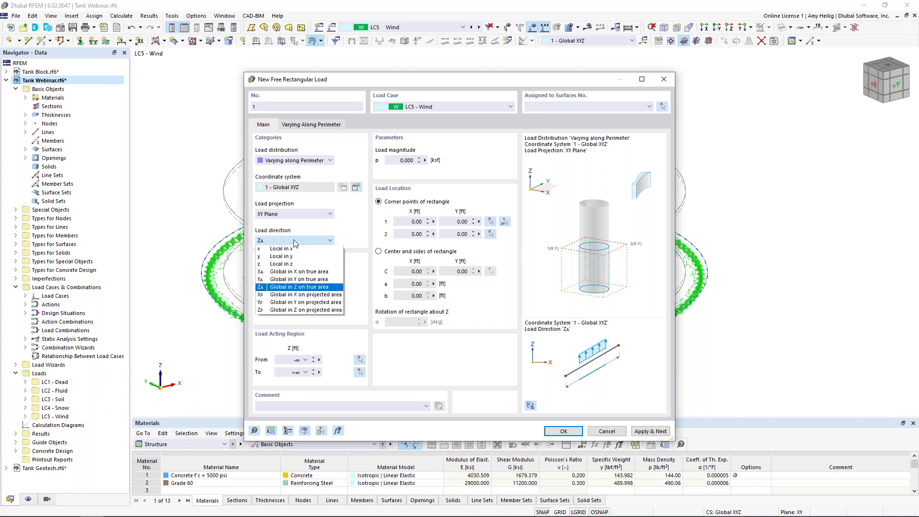
pyautogui.click(289, 264)
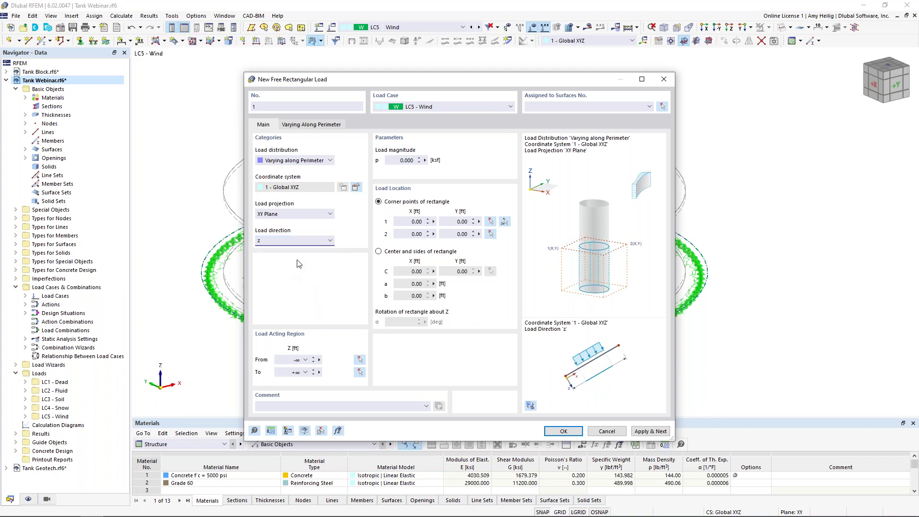
pyautogui.press('Tab')
pyautogui.press('BackSpace')
pyautogui.write('-0.02')
# - Define the perimeter load's vertical axis by setting the second point's Z coordinate to 10 ft
pyautogui.click(326, 127)
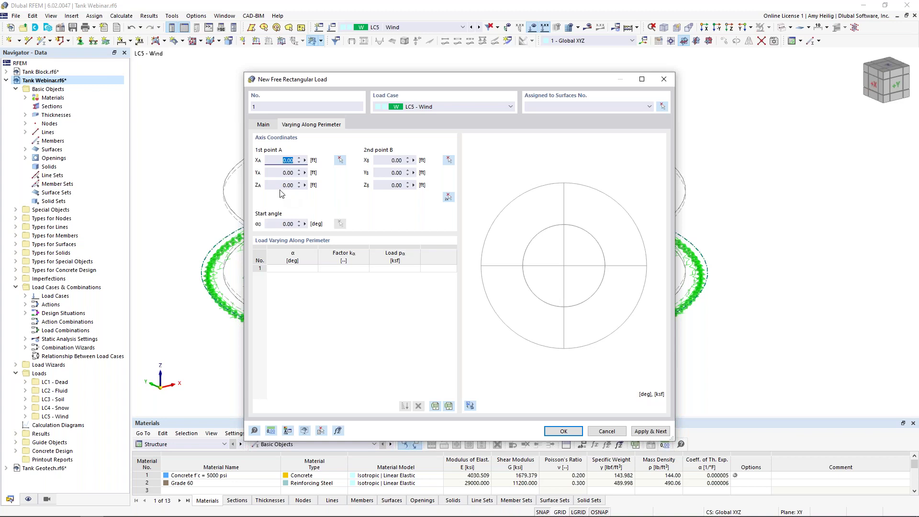
pyautogui.click(393, 185)
pyautogui.write('10')
pyautogui.click(388, 174)
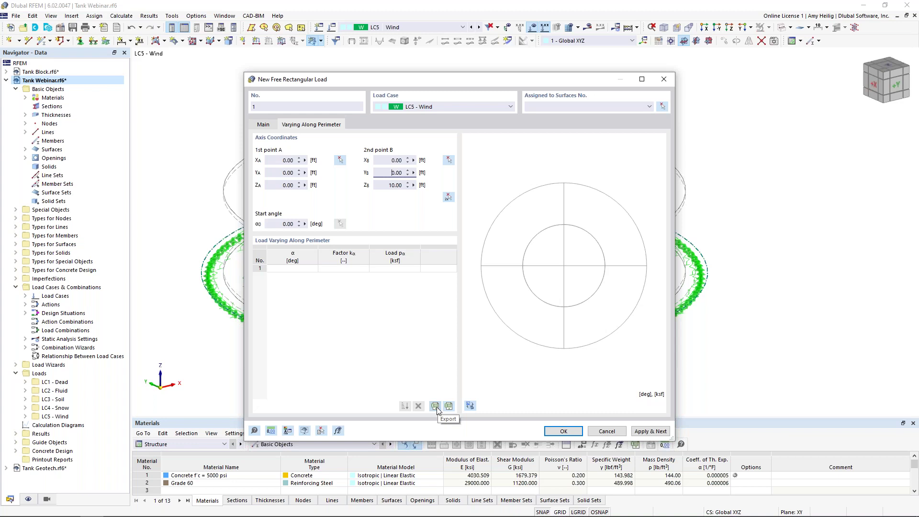
# - Switch to the Wall Loading 2.xlsx workbook in Excel and examine the angles and factors on the Varying Along Perimeter - Walls sheet
pyautogui.press('super+Tab')
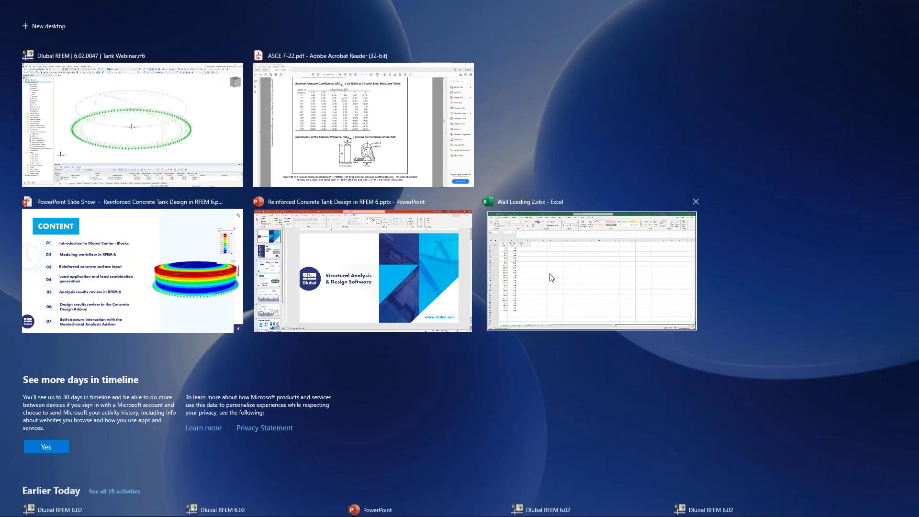
pyautogui.click(549, 277)
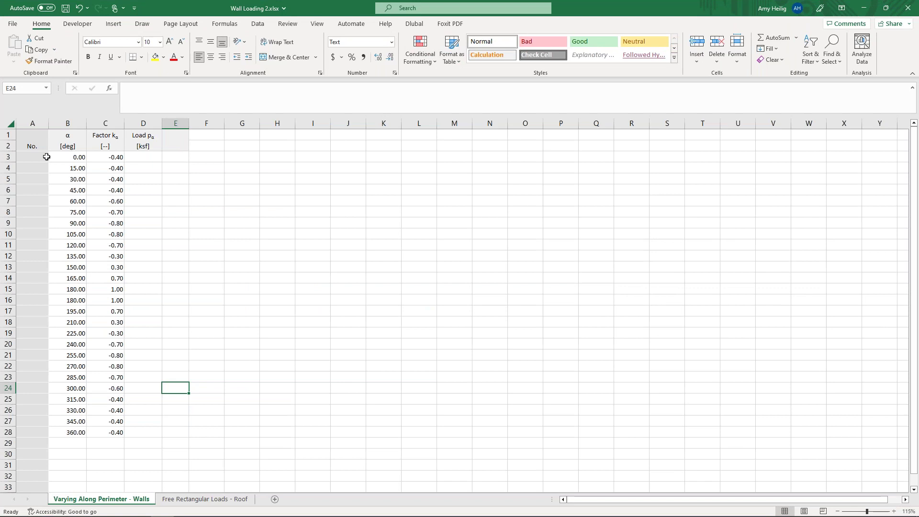
pyautogui.keyDown('ctrl'); pyautogui.scroll(1, 60, 160); pyautogui.keyUp('ctrl')
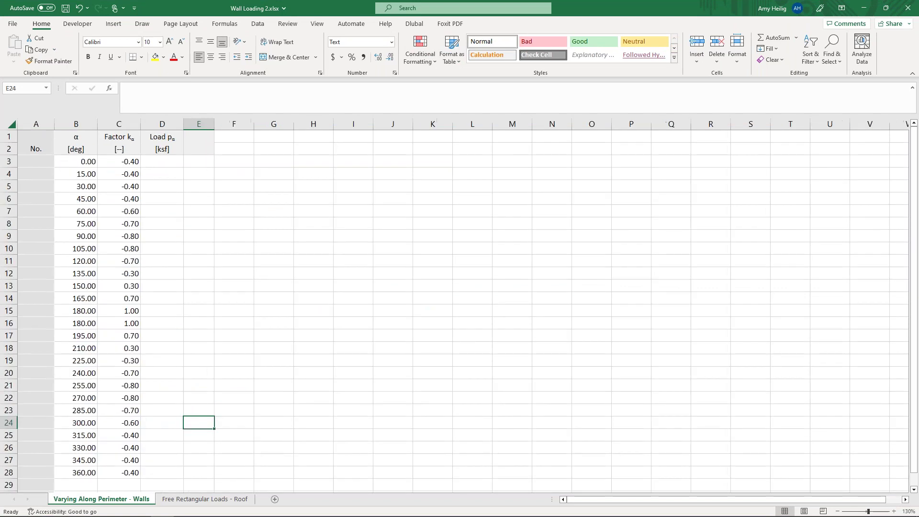
pyautogui.click(78, 161)
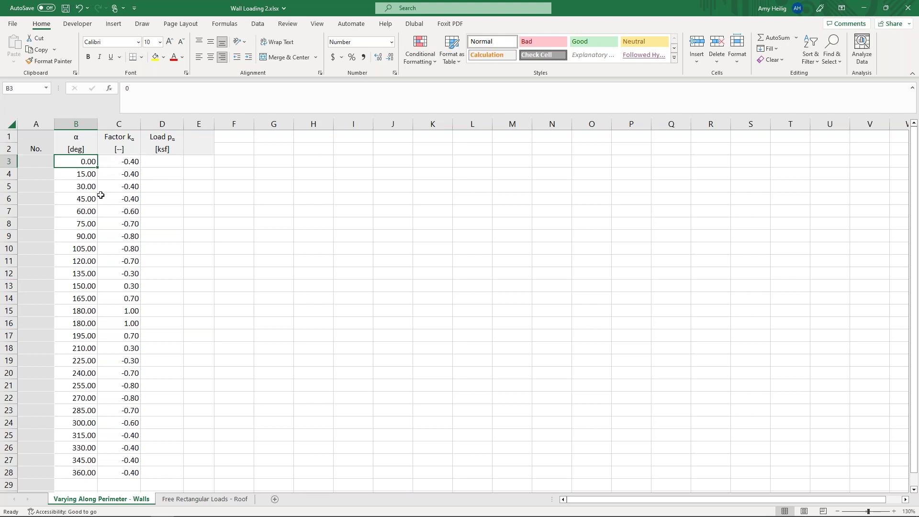
# - Switch back to RFEM and import the wall angles and factors from the open Excel sheet into the load's perimeter table
pyautogui.press('super+Tab')
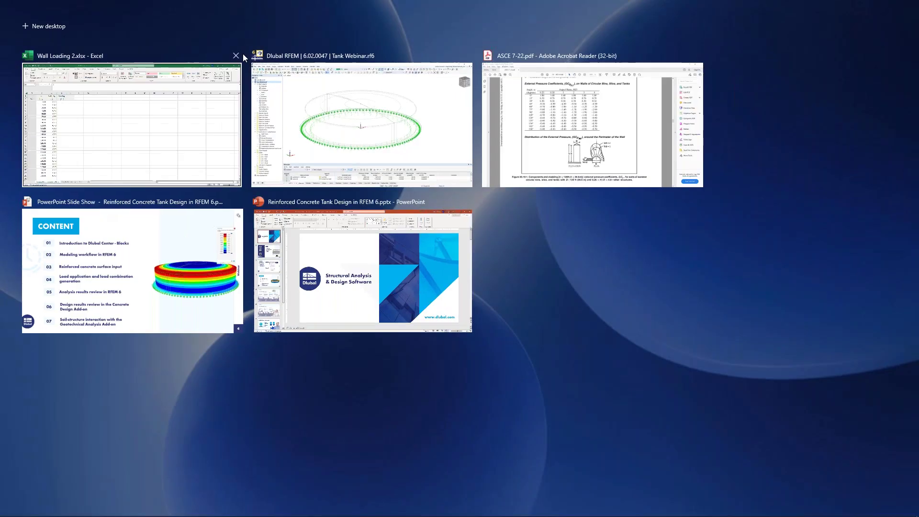
pyautogui.click(328, 100)
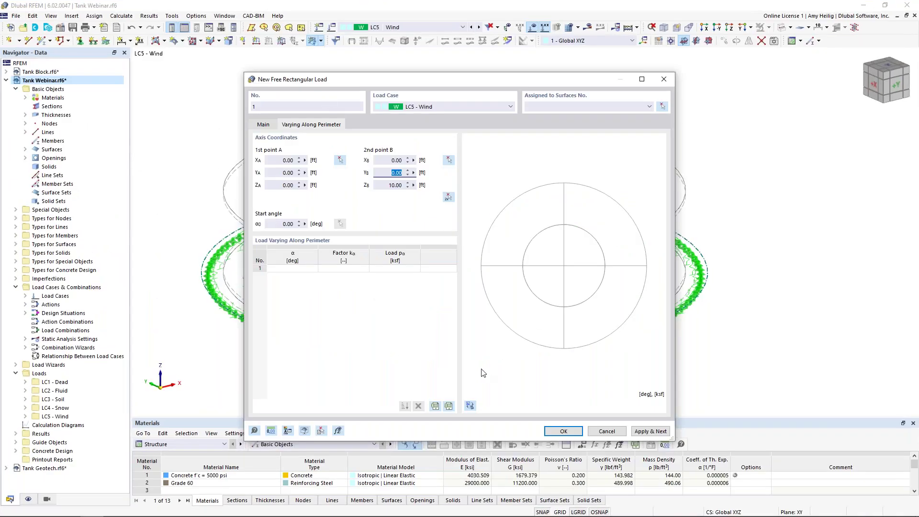
pyautogui.click(449, 407)
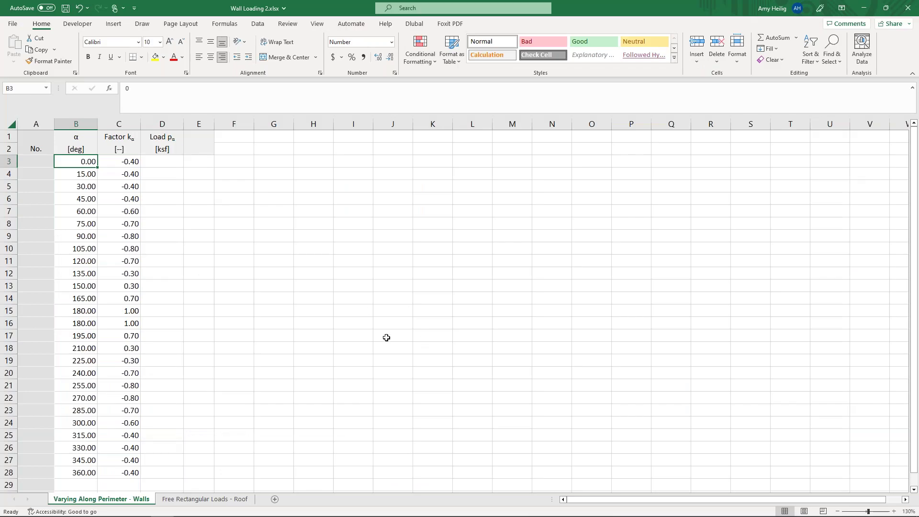
pyautogui.press('super+Tab')
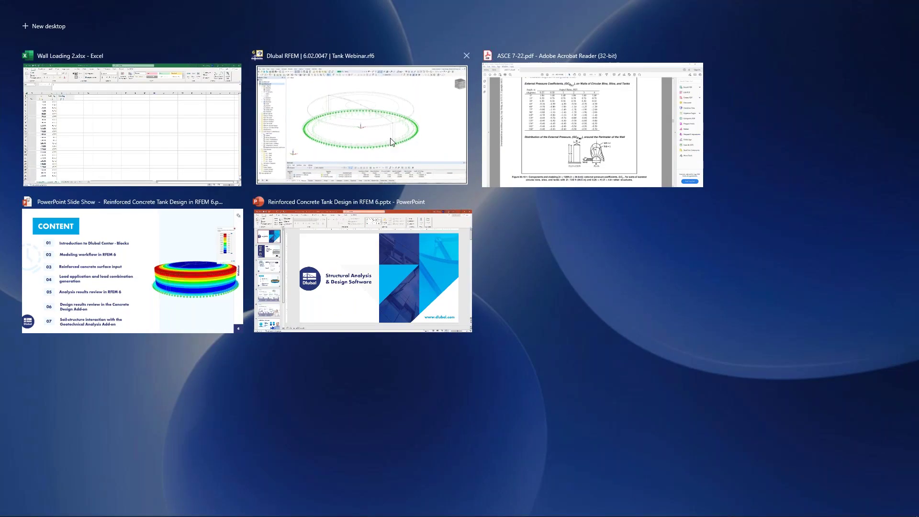
pyautogui.click(390, 142)
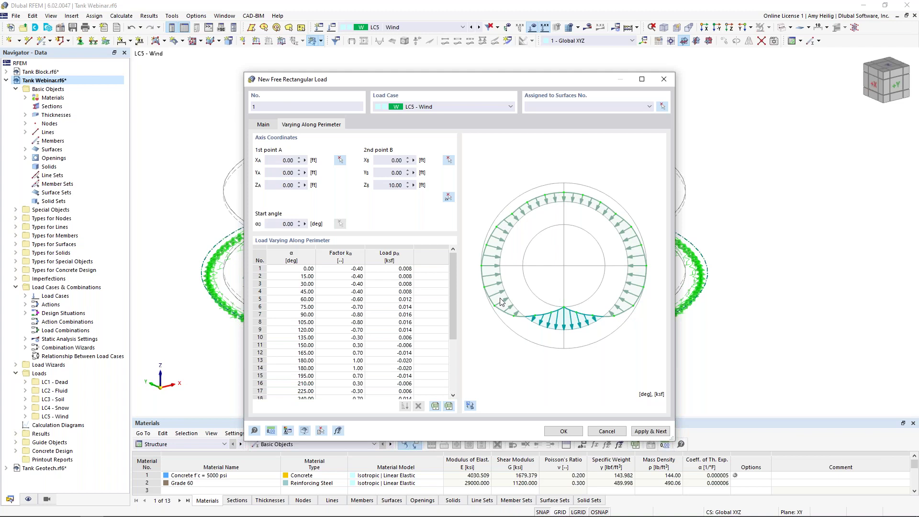
# - Locate the wind load by center and sides of the rectangle, with both side lengths set to 90 ft
pyautogui.click(263, 124)
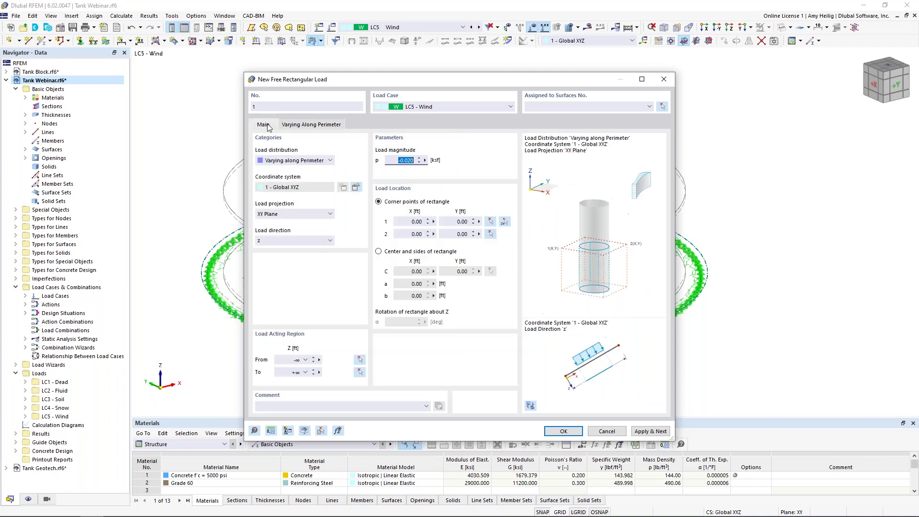
pyautogui.click(379, 252)
pyautogui.click(416, 284)
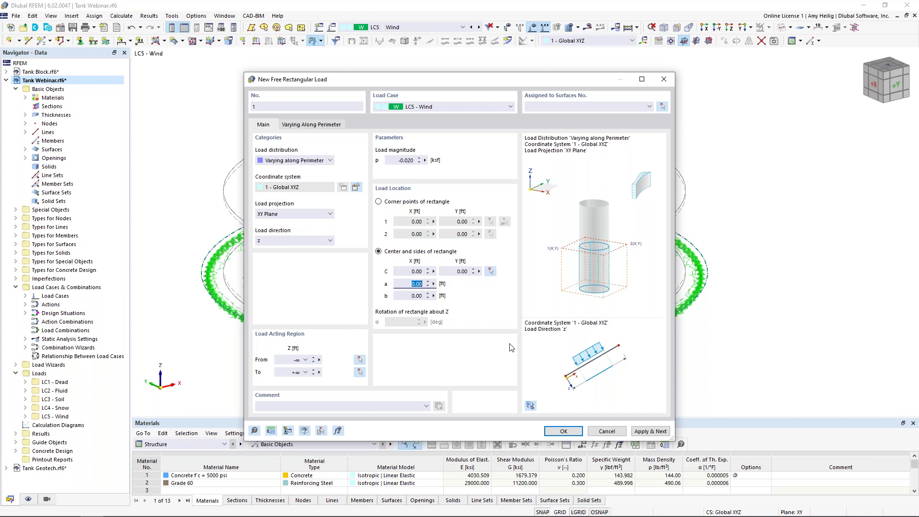
pyautogui.write('90')
pyautogui.press('Tab')
pyautogui.write('90')
pyautogui.click(421, 285)
# - Assign the perimeter wind load to wall surfaces 1 and 2 and create the load
pyautogui.click(662, 106)
pyautogui.moveTo(618, 293); pyautogui.dragTo(566, 282)
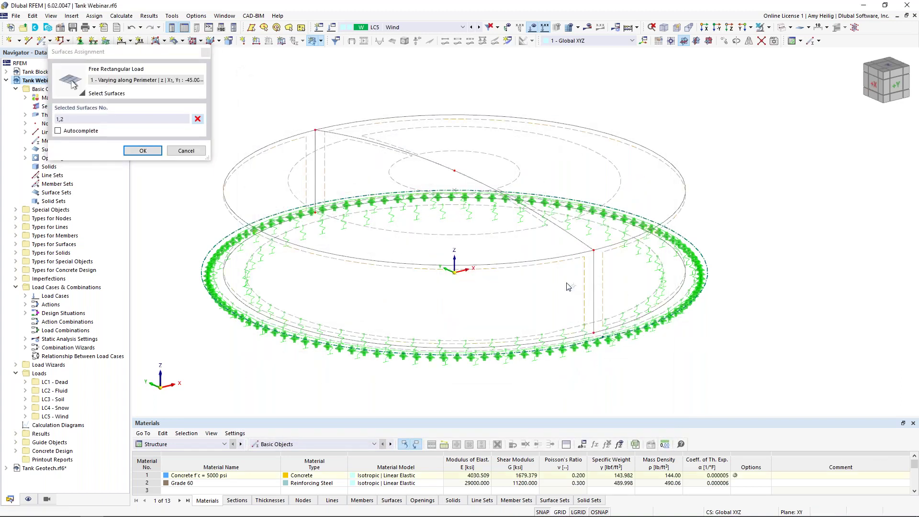
pyautogui.click(140, 151)
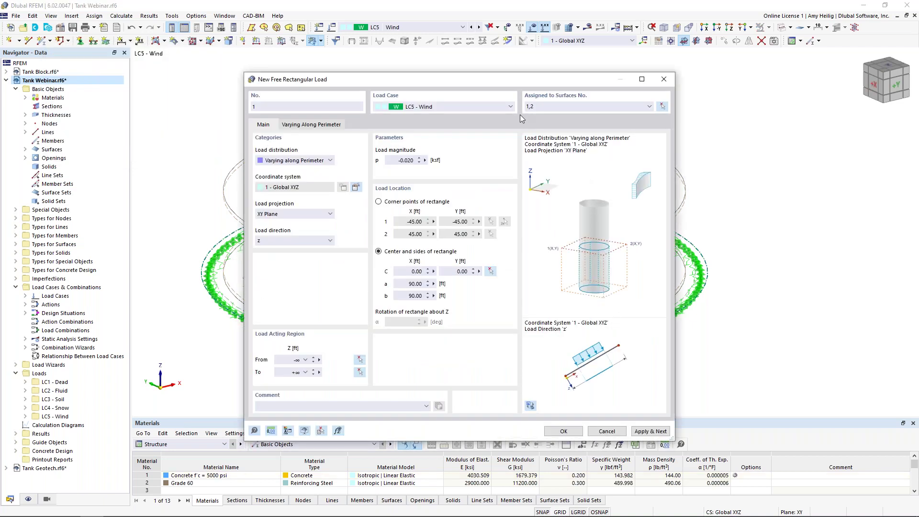
pyautogui.click(564, 431)
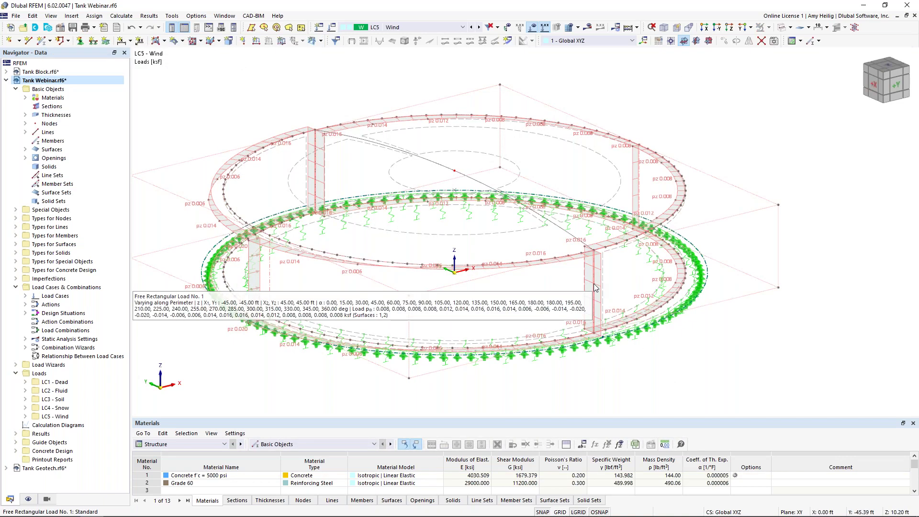
# - View the tank in the reverse Z-direction and enlarge the displayed size of the free rectangular load on the walls
pyautogui.keyDown('ctrl'); pyautogui.moveTo(765, 166); pyautogui.dragTo(739, 158, button='middle'); pyautogui.keyUp('ctrl')
pyautogui.moveTo(237, 238)
pyautogui.moveTo(588, 120)
pyautogui.click(750, 27)
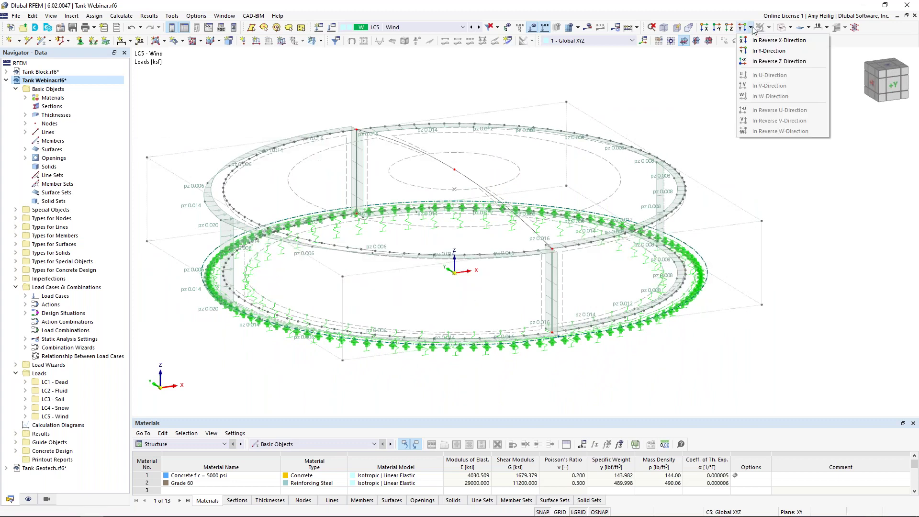
pyautogui.click(766, 62)
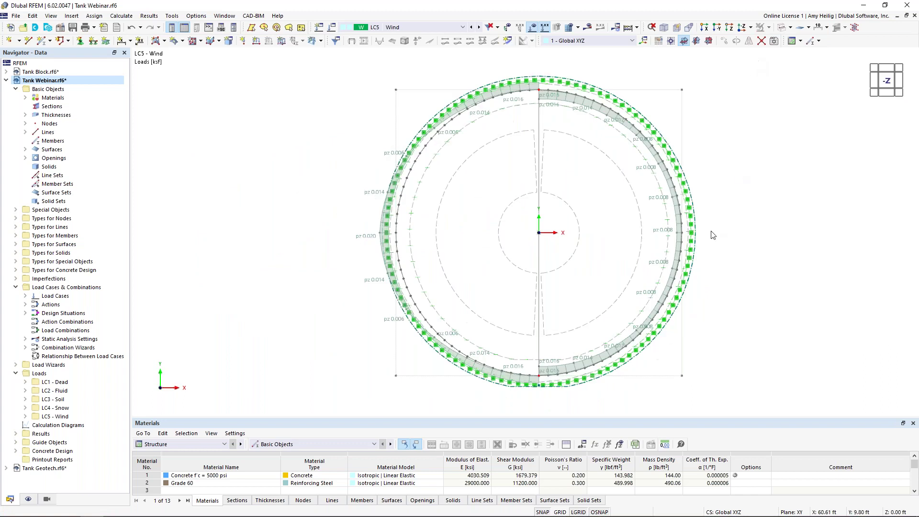
pyautogui.rightClick(375, 237)
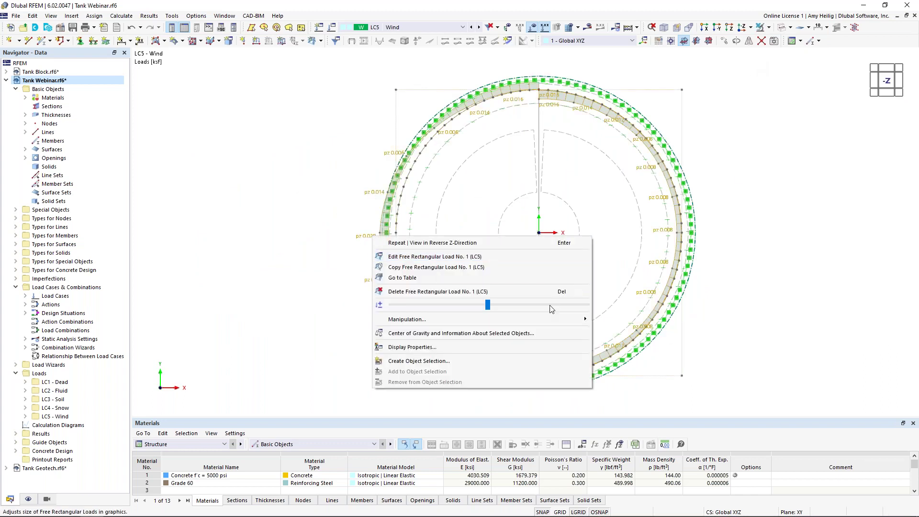
pyautogui.moveTo(508, 304); pyautogui.dragTo(587, 305)
pyautogui.click(764, 312)
pyautogui.click(763, 311)
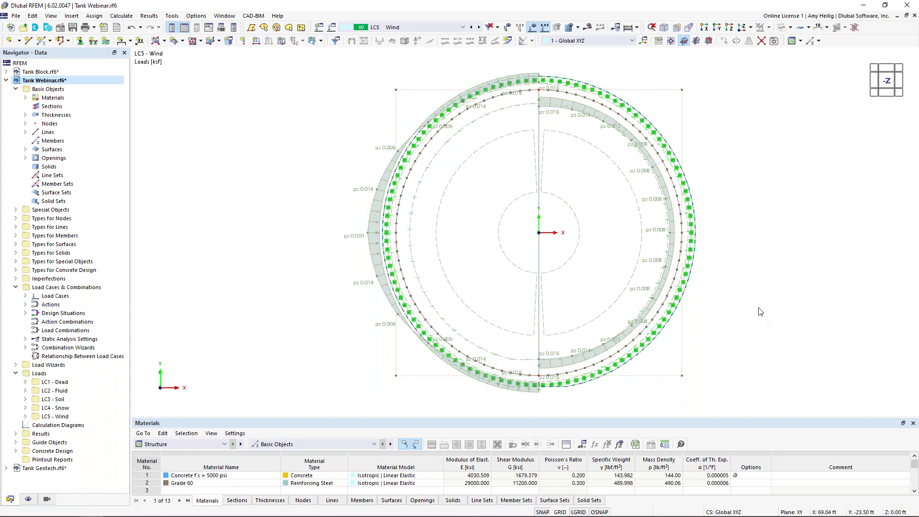
pyautogui.moveTo(623, 315); pyautogui.dragTo(553, 313, button='middle')
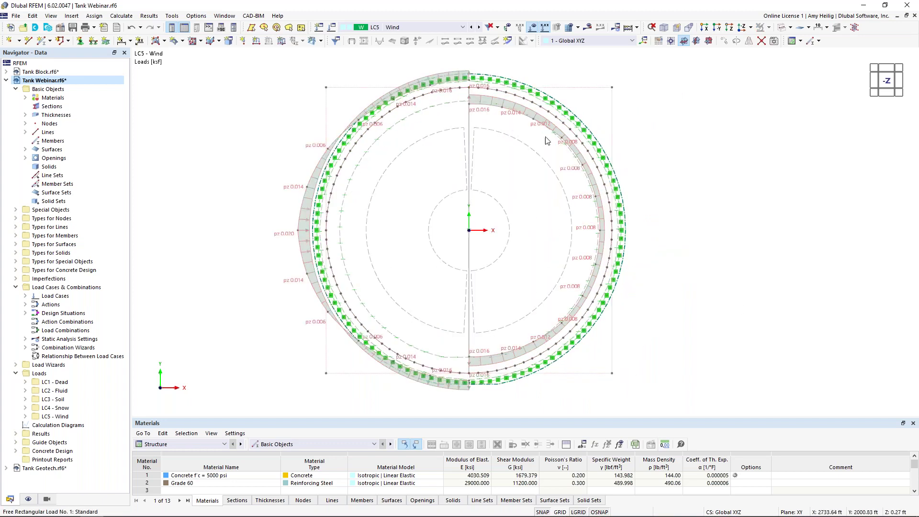
# - Return to a 3D view, enlarge the table area and show the Loads tables for the wind load case
pyautogui.keyDown('ctrl'); pyautogui.moveTo(587, 390); pyautogui.dragTo(641, 243, button='middle'); pyautogui.keyUp('ctrl')
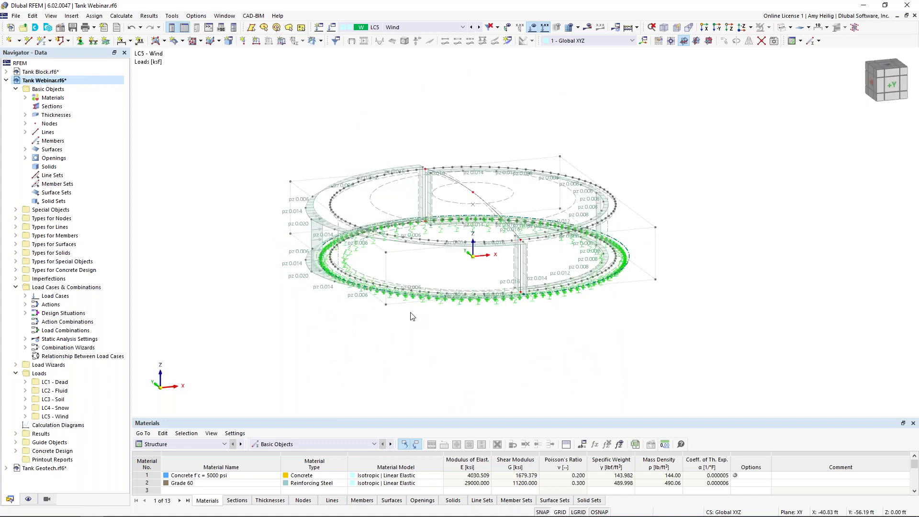
pyautogui.scroll(2, 413, 316)
pyautogui.moveTo(412, 316); pyautogui.dragTo(416, 371, button='middle')
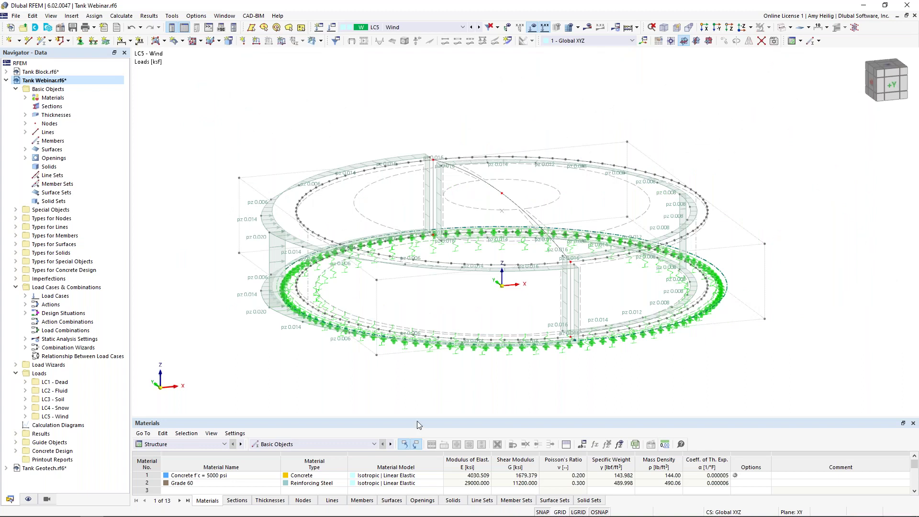
pyautogui.moveTo(417, 417); pyautogui.dragTo(419, 357)
pyautogui.moveTo(502, 338); pyautogui.dragTo(477, 297, button='middle')
pyautogui.click(172, 379)
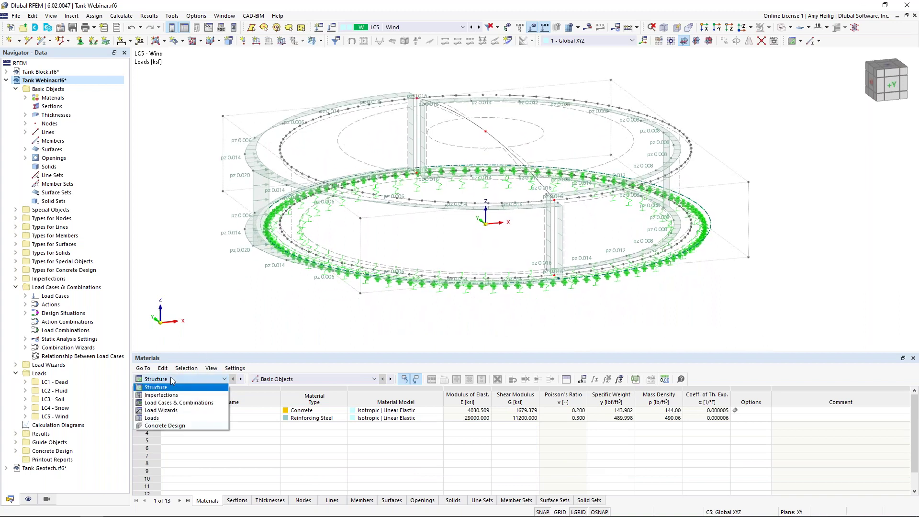
pyautogui.click(167, 418)
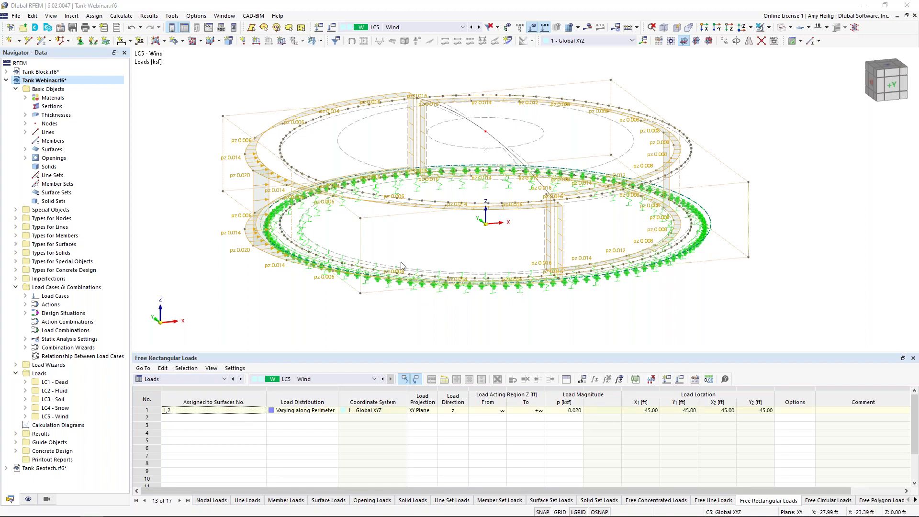
# - Switch to the Wall Loading 2.xlsx workbook in Excel and copy both load rows, B3:N4, from the Free Rectangular Loads - Roof sheet
pyautogui.press('super+Tab')
pyautogui.click(425, 143)
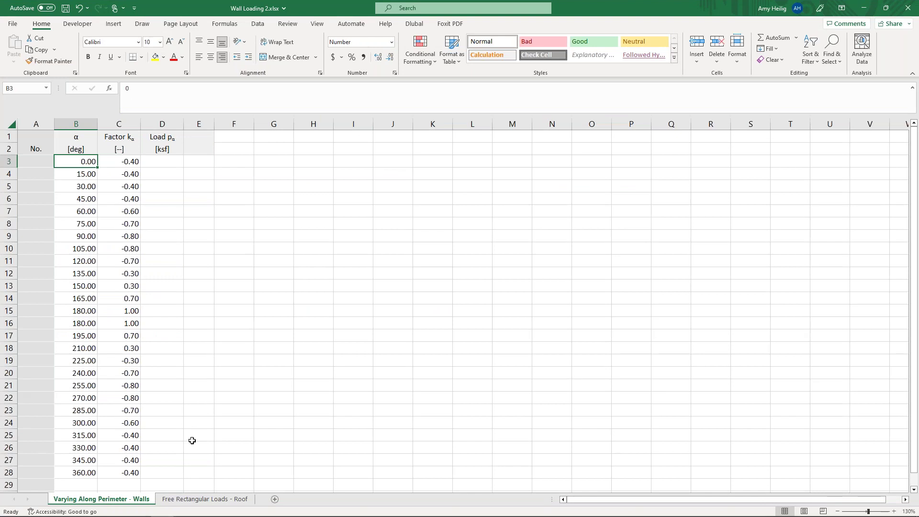
pyautogui.click(199, 499)
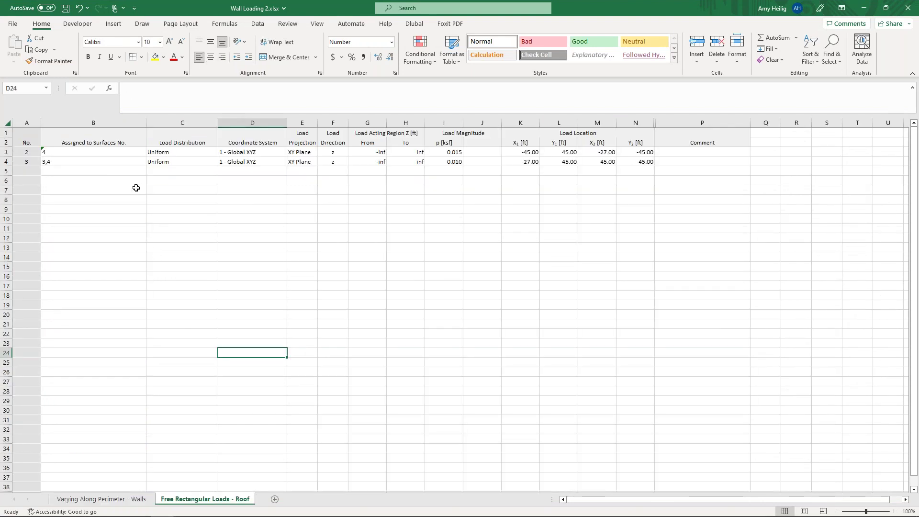
pyautogui.click(119, 152)
pyautogui.moveTo(119, 152); pyautogui.dragTo(630, 162)
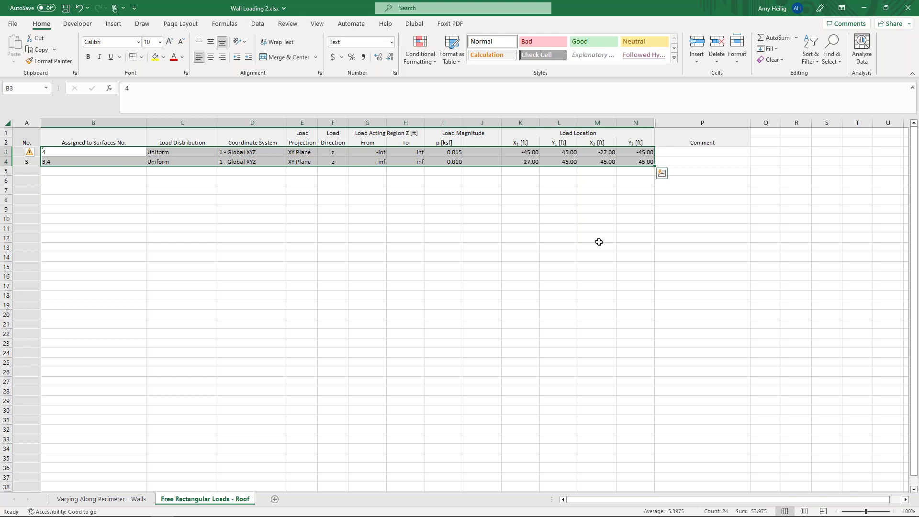
pyautogui.hotkey('ctrl', 'c')
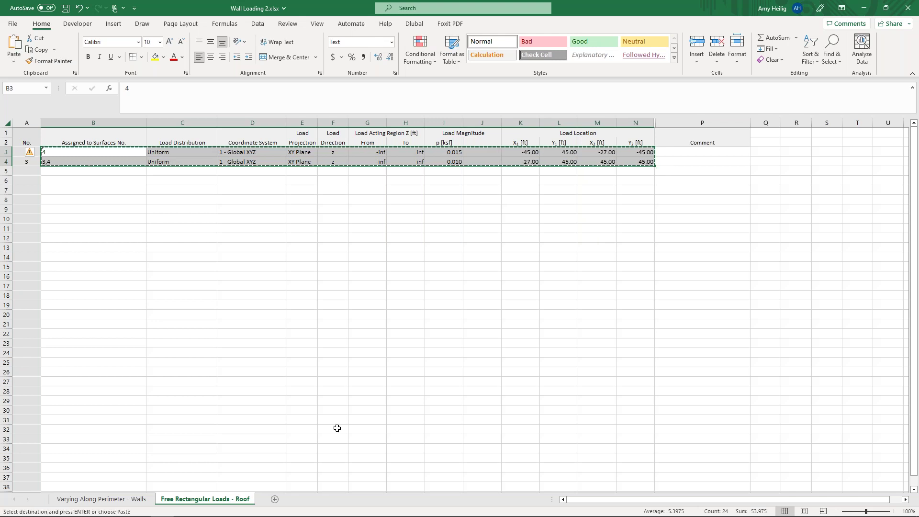
# - Switch back to RFEM, paste the copied roof loads into the free rectangular loads table from row 2 and review them on the model
pyautogui.press('super+Tab')
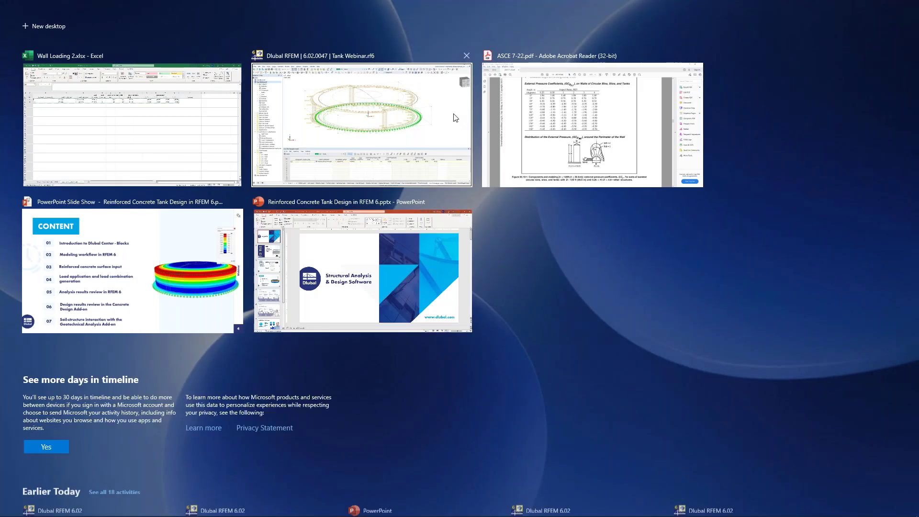
pyautogui.click(455, 117)
pyautogui.click(212, 418)
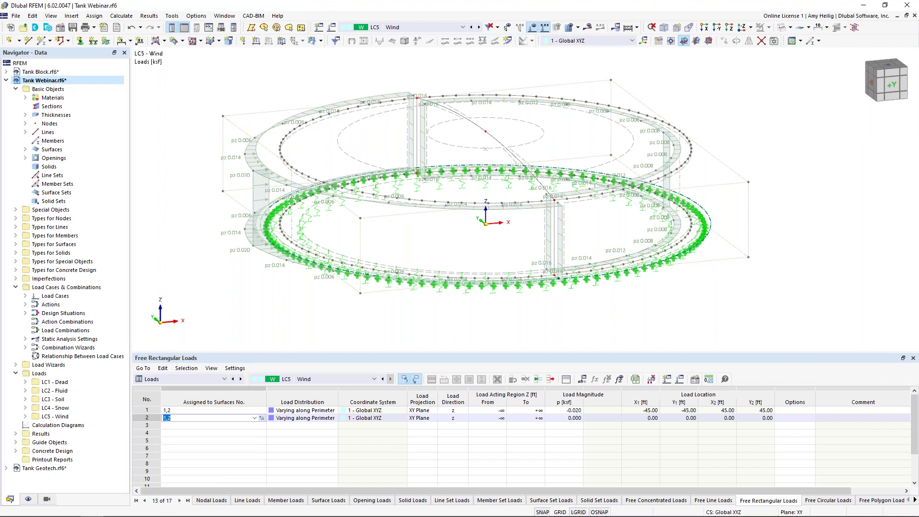
pyautogui.hotkey('ctrl', 'v')
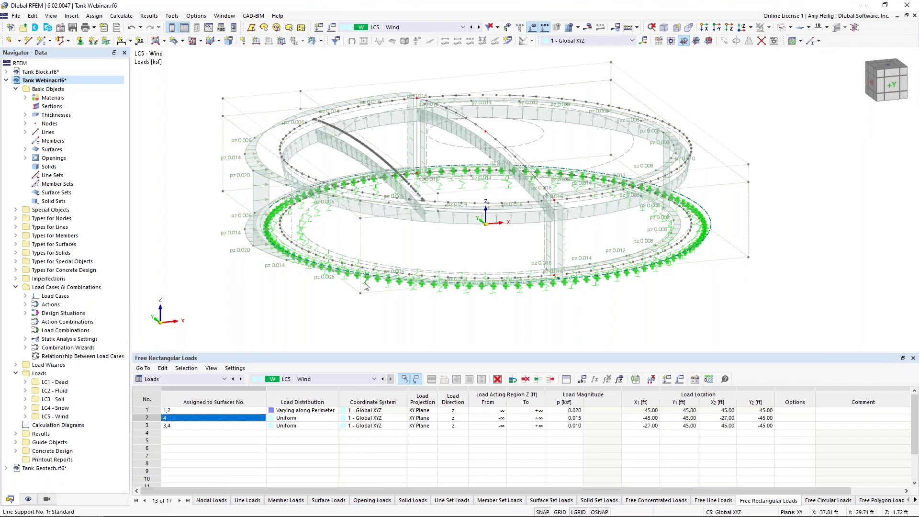
pyautogui.click(233, 418)
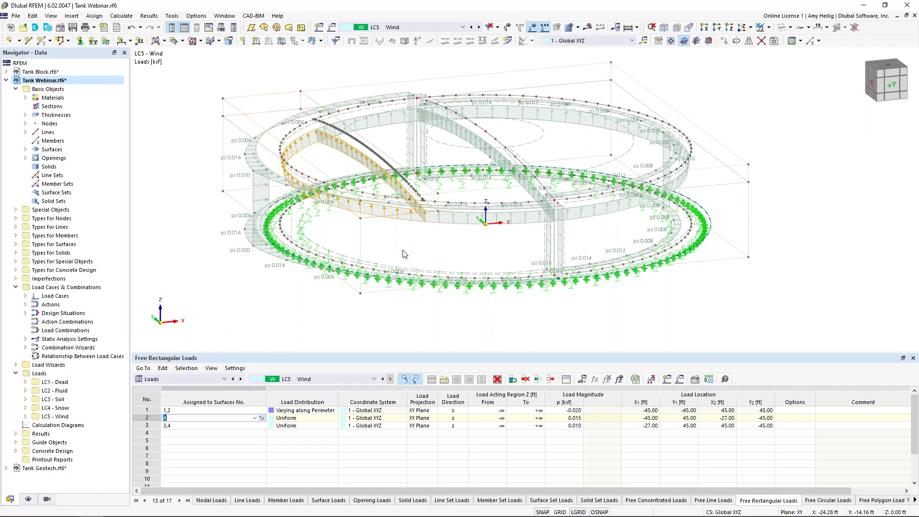
pyautogui.scroll(4, 403, 254)
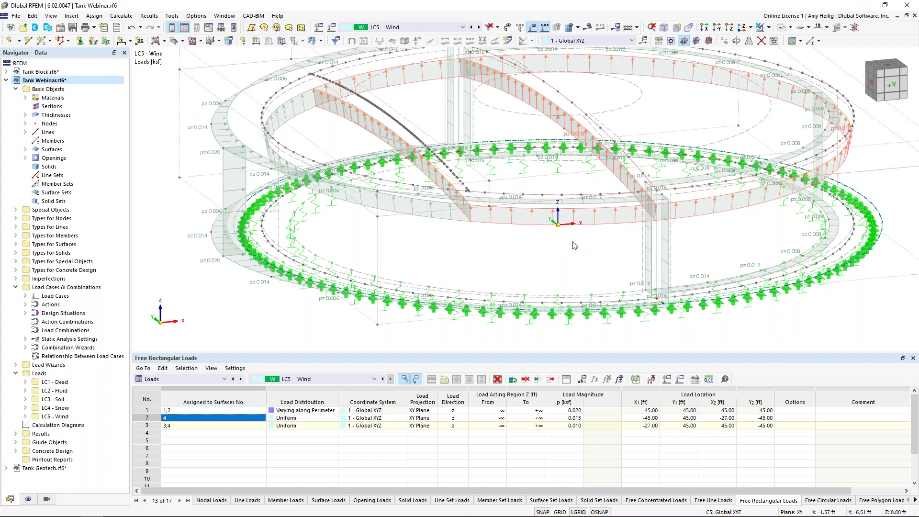
pyautogui.scroll(-2, 576, 245)
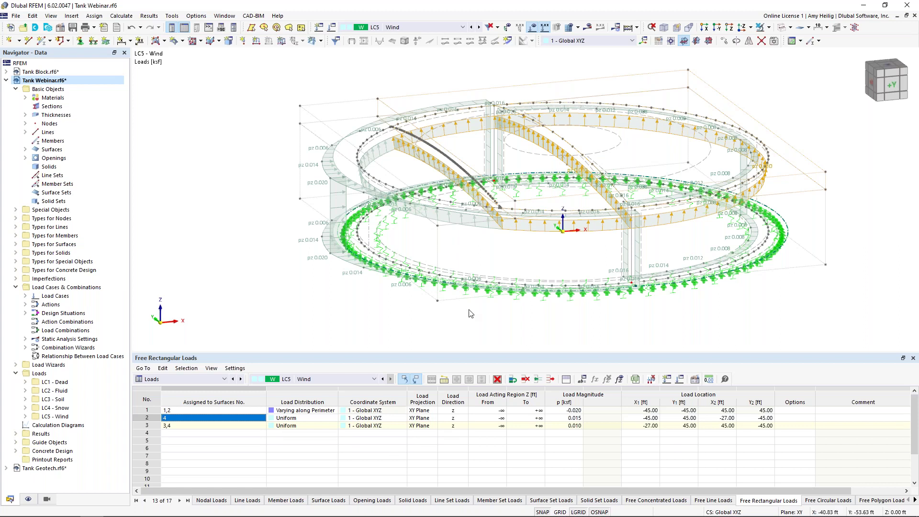
pyautogui.moveTo(563, 312); pyautogui.dragTo(499, 322, button='middle')
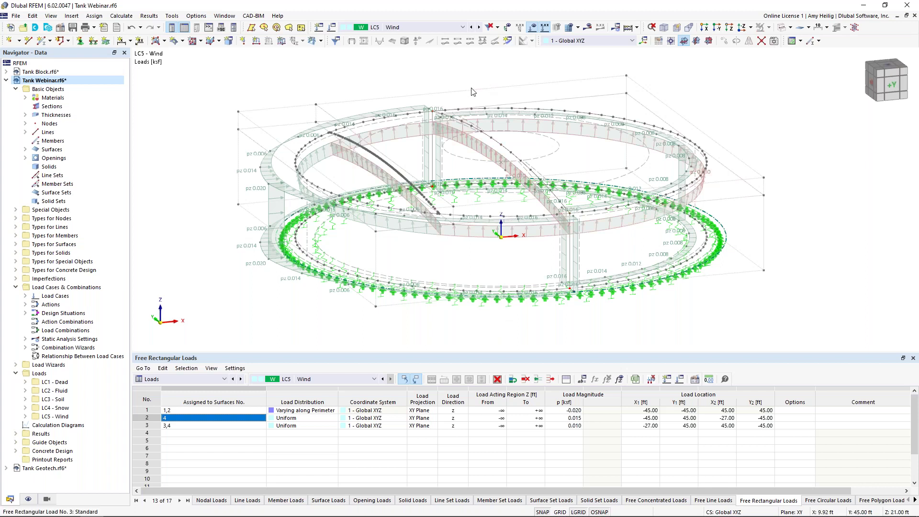
# - Enable structure modification for the LC5 Wind load case and create a new modification that changes the stiffness of surfaces
pyautogui.click(333, 30)
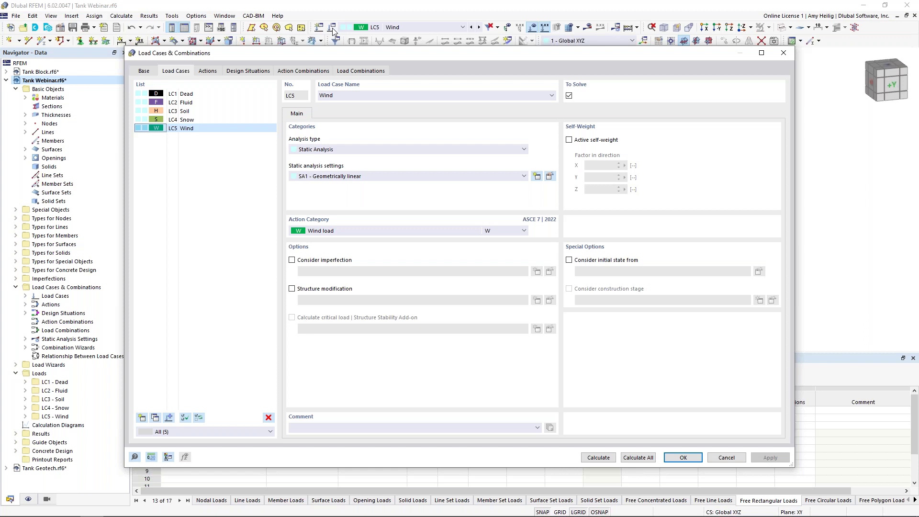
pyautogui.click(292, 289)
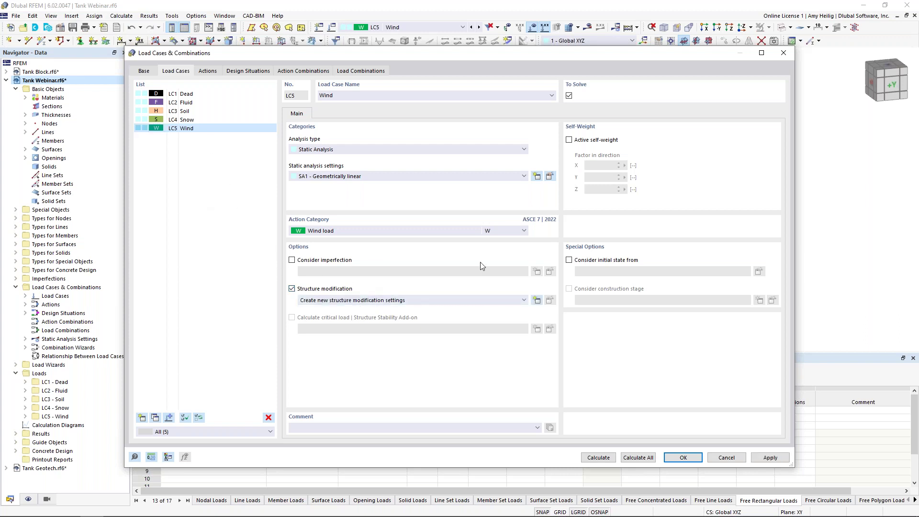
pyautogui.click(537, 300)
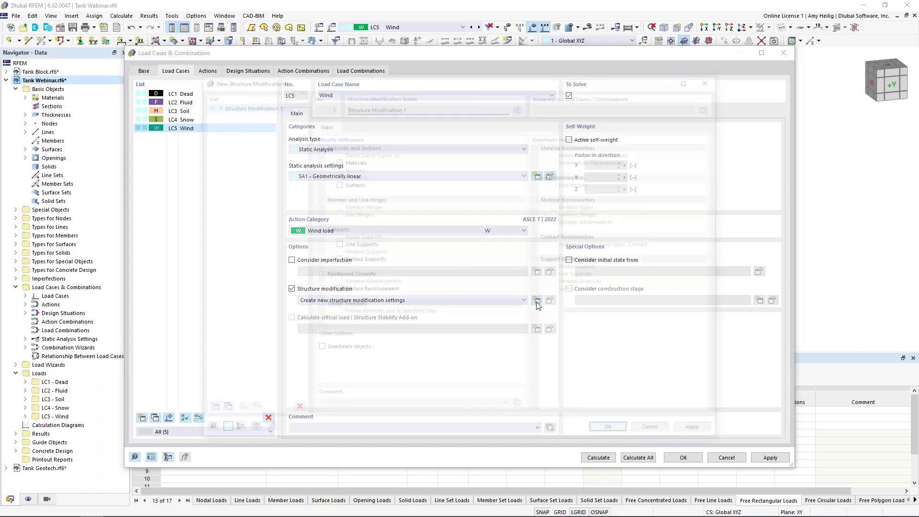
pyautogui.click(337, 184)
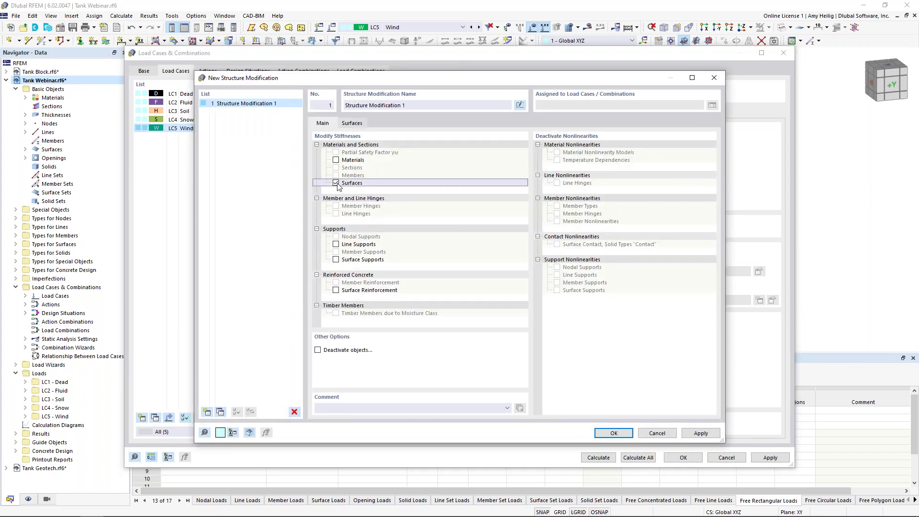
# - Create a surface stiffness modification per ACI 318-19 Table 6.6.3.1.1 (a) for concrete structures with component type Walls uncracked
pyautogui.click(352, 124)
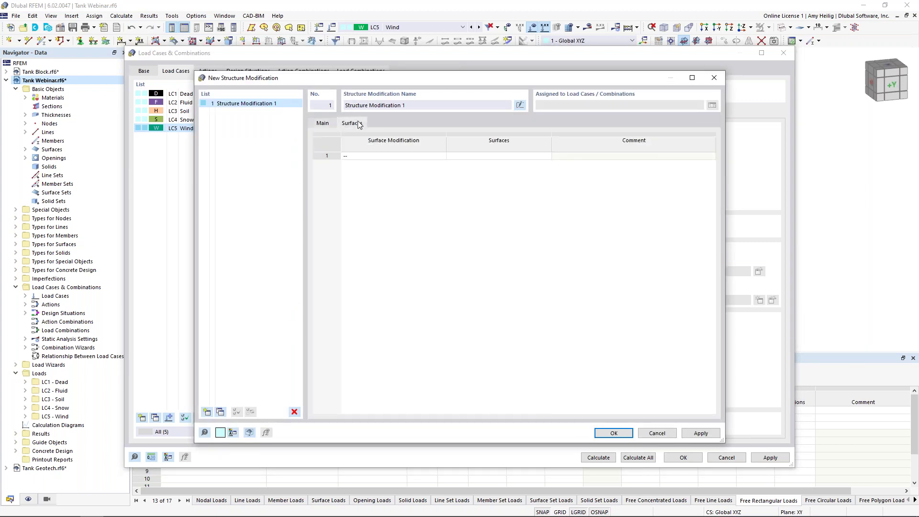
pyautogui.click(412, 156)
pyautogui.click(442, 157)
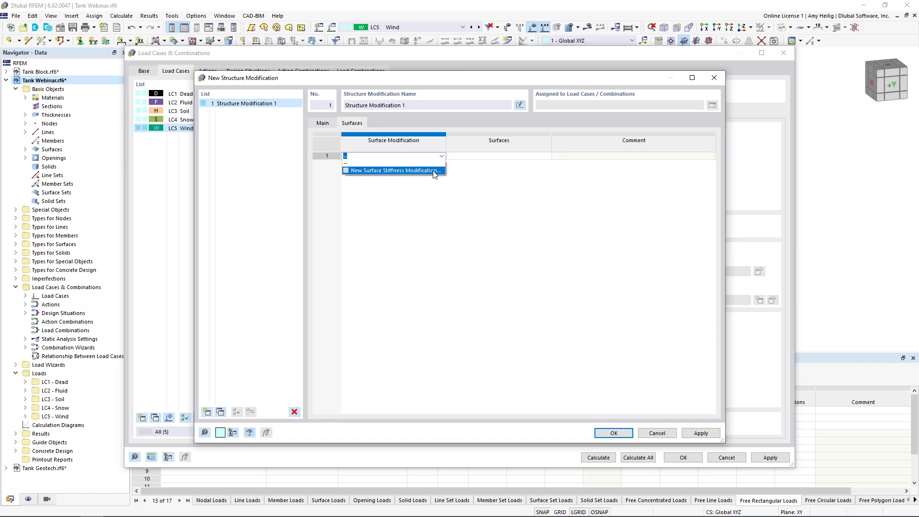
pyautogui.click(433, 171)
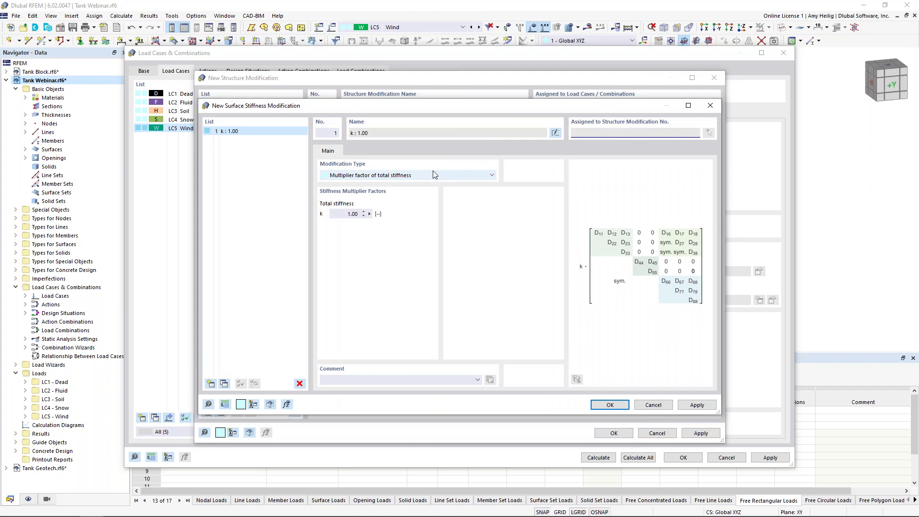
pyautogui.click(433, 175)
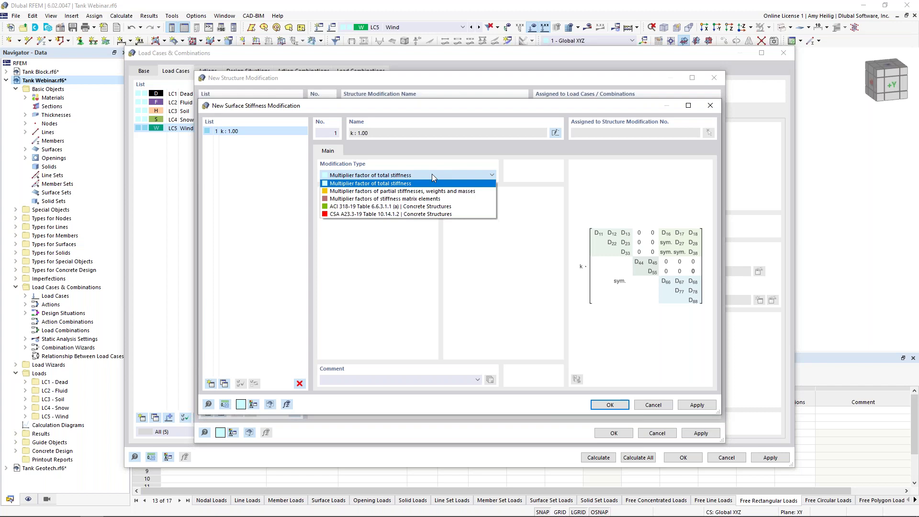
pyautogui.click(412, 207)
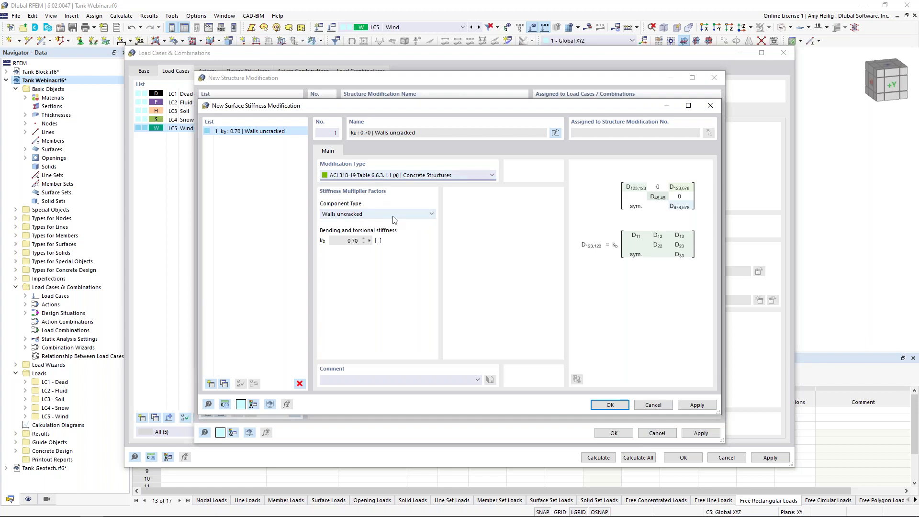
pyautogui.click(338, 215)
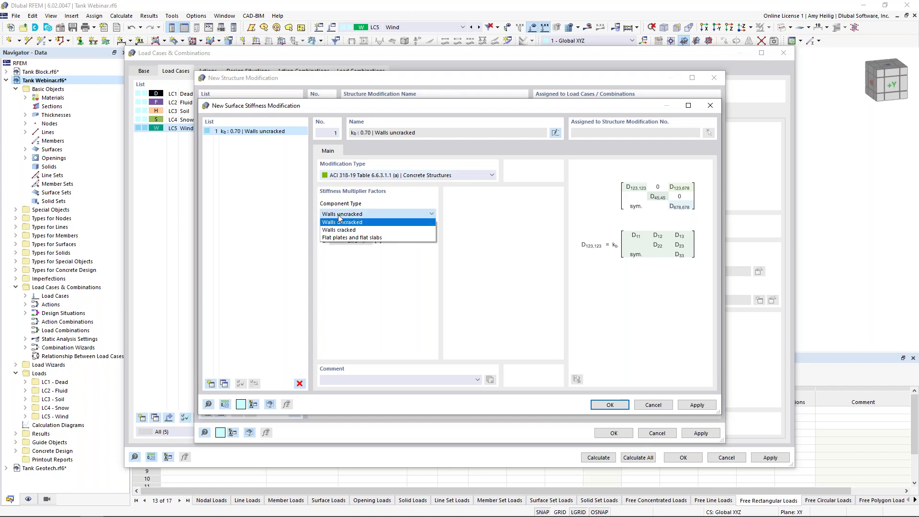
pyautogui.click(407, 277)
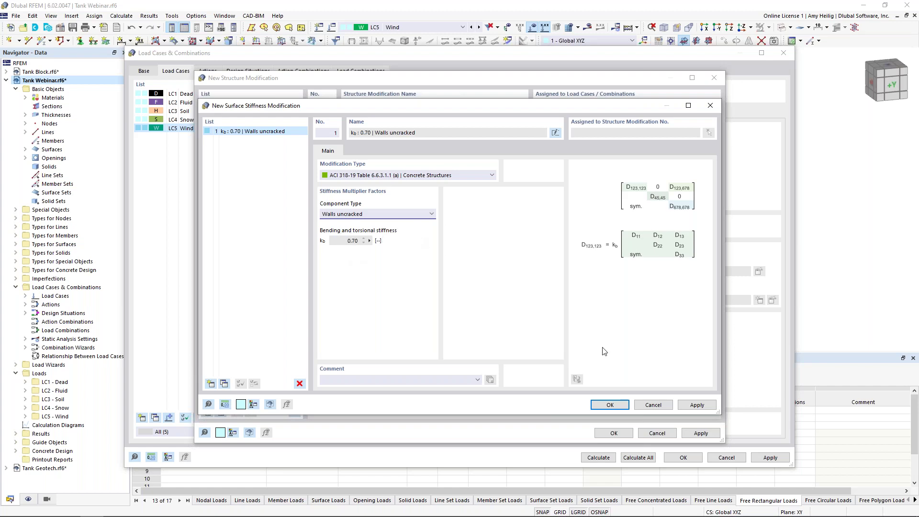
pyautogui.click(599, 403)
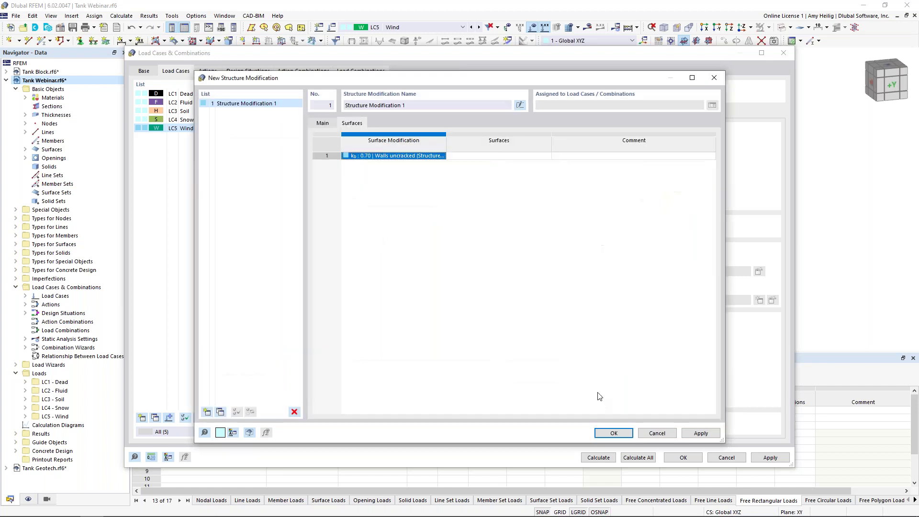
# - Assign the uncracked walls stiffness modification to the tank wall surfaces 1 and 2
pyautogui.click(530, 157)
pyautogui.click(546, 159)
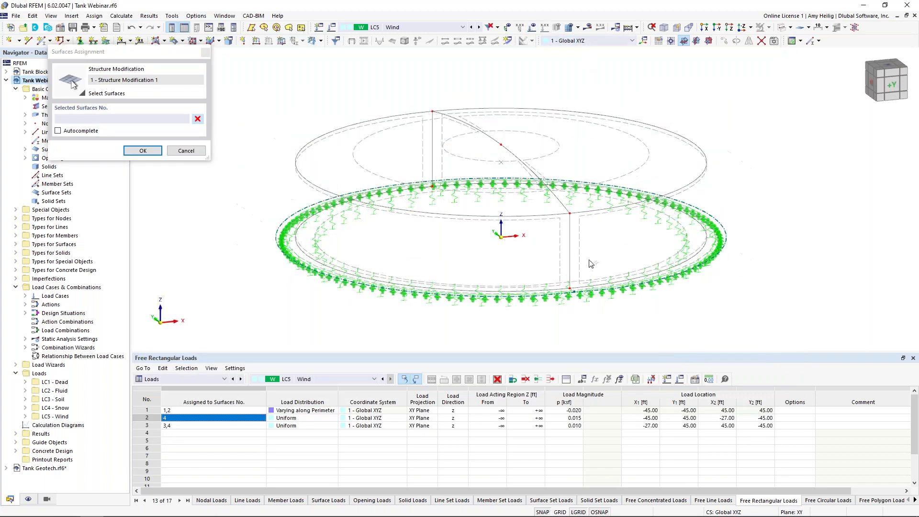
pyautogui.click(139, 152)
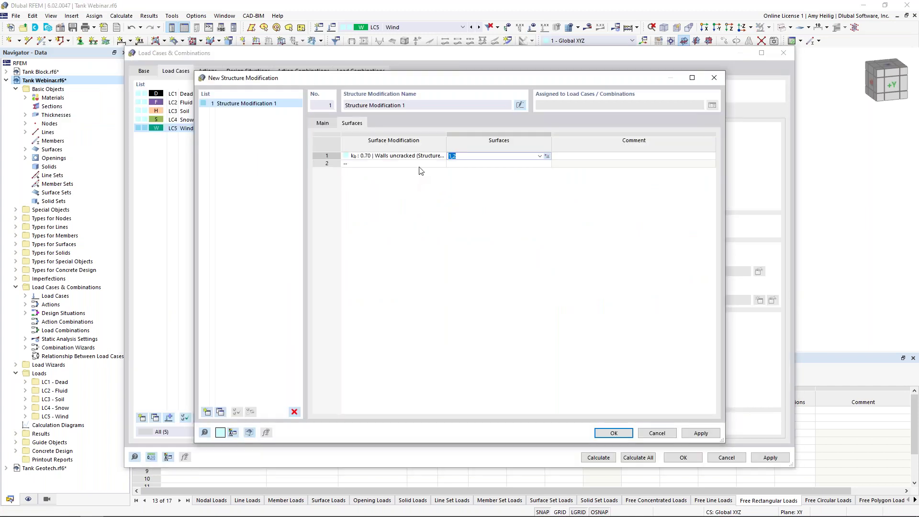
# - Add a second surface stiffness modification per ACI 318-19 Table 6.6.3.1.1 (a) with component type Flat plates and flat slabs
pyautogui.click(420, 165)
pyautogui.click(442, 164)
pyautogui.click(443, 183)
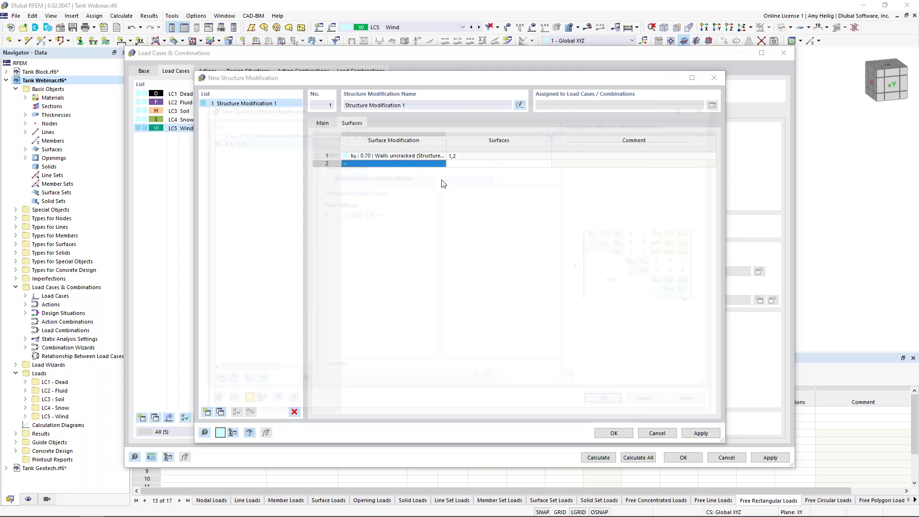
pyautogui.click(443, 175)
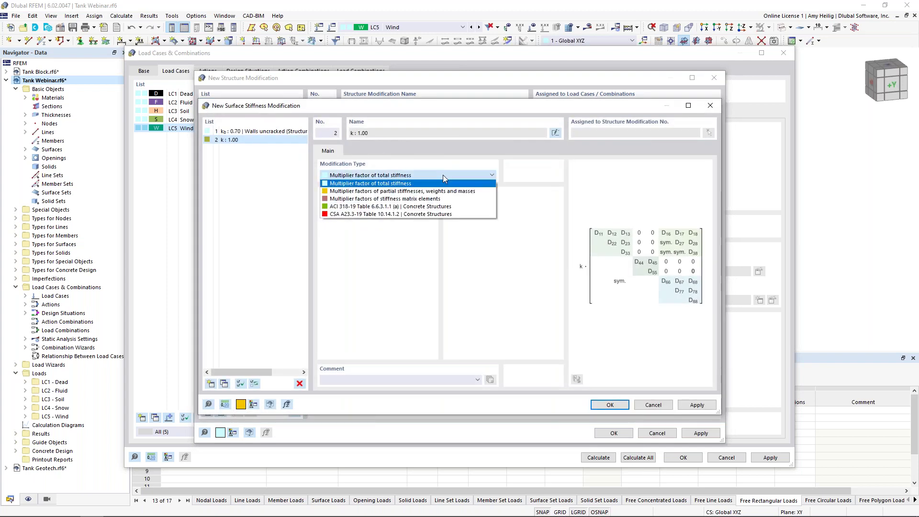
pyautogui.click(424, 206)
pyautogui.click(363, 214)
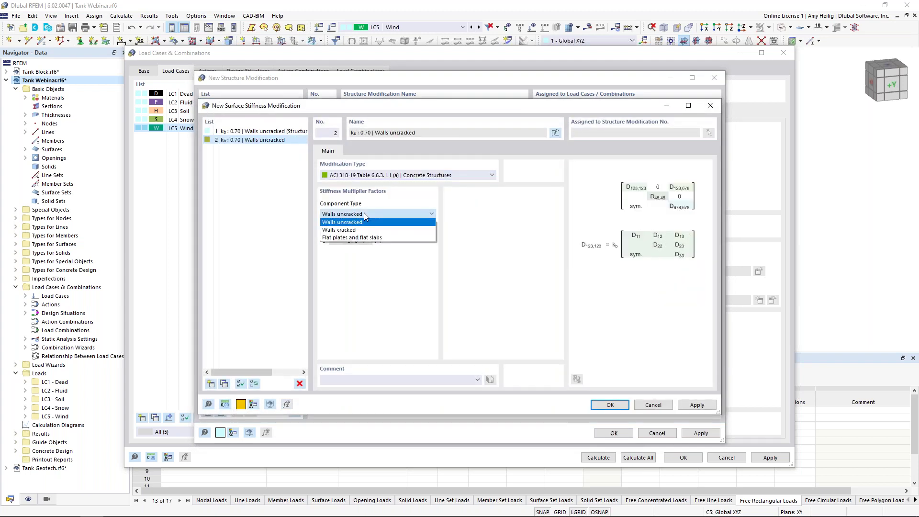
pyautogui.click(362, 238)
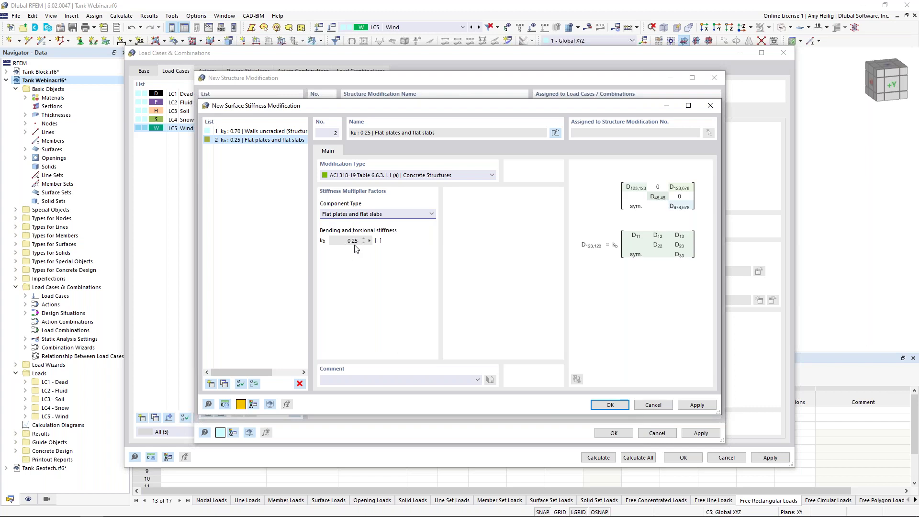
pyautogui.click(612, 405)
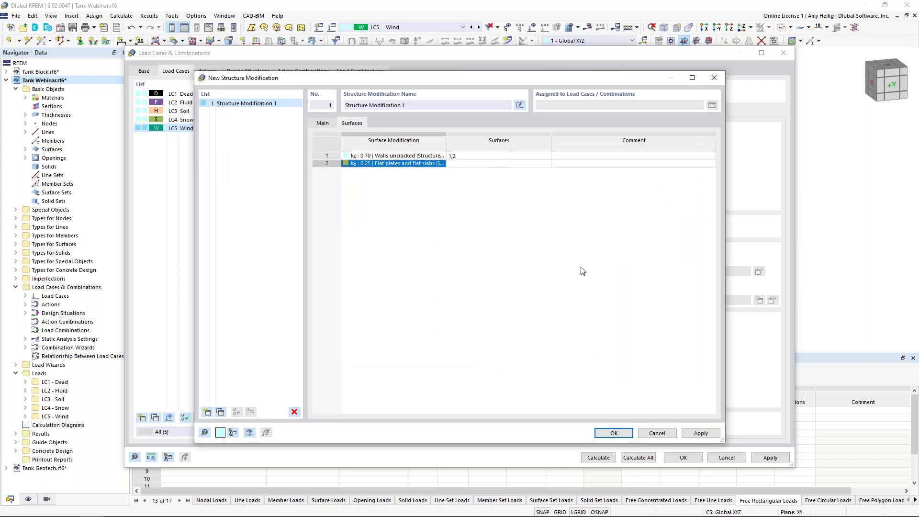
# - Assign the flat plates and slabs modification to roof and base surfaces 3-6 and accept the structure modification
pyautogui.click(540, 164)
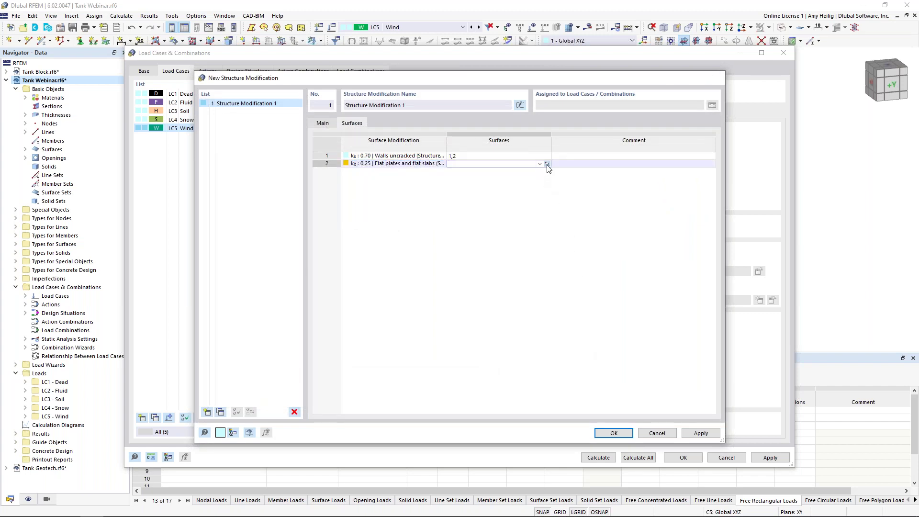
pyautogui.click(547, 163)
pyautogui.moveTo(278, 113)
pyautogui.mouseDown()
pyautogui.moveTo(486, 209)
pyautogui.moveTo(712, 205)
pyautogui.moveTo(724, 194)
pyautogui.mouseUp()
pyautogui.moveTo(257, 213); pyautogui.dragTo(744, 291)
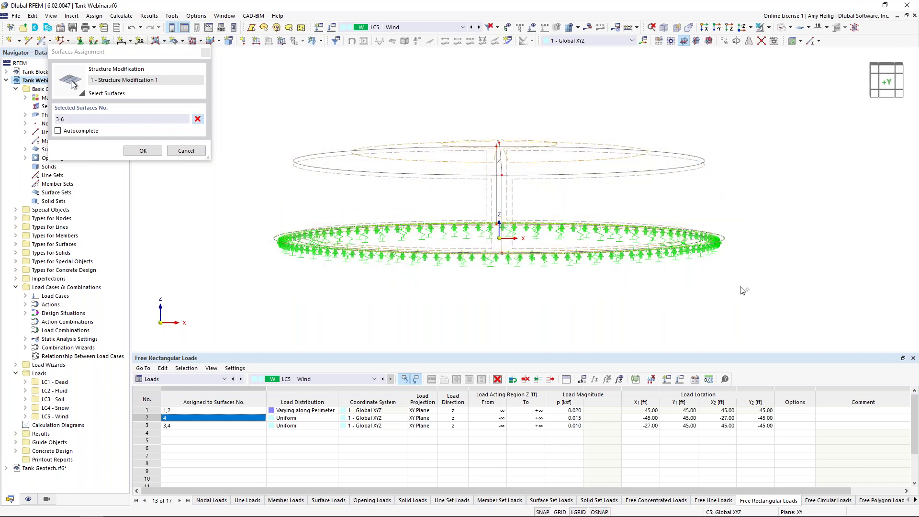
pyautogui.click(148, 154)
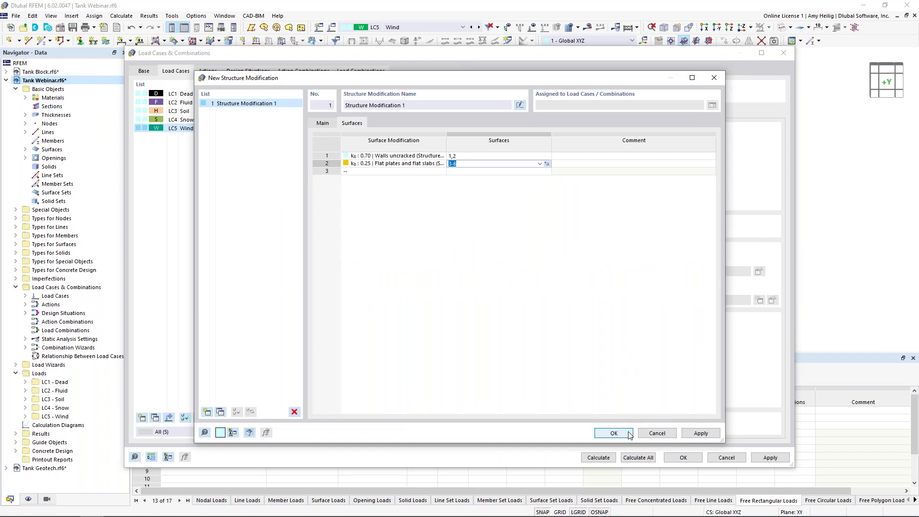
pyautogui.click(613, 433)
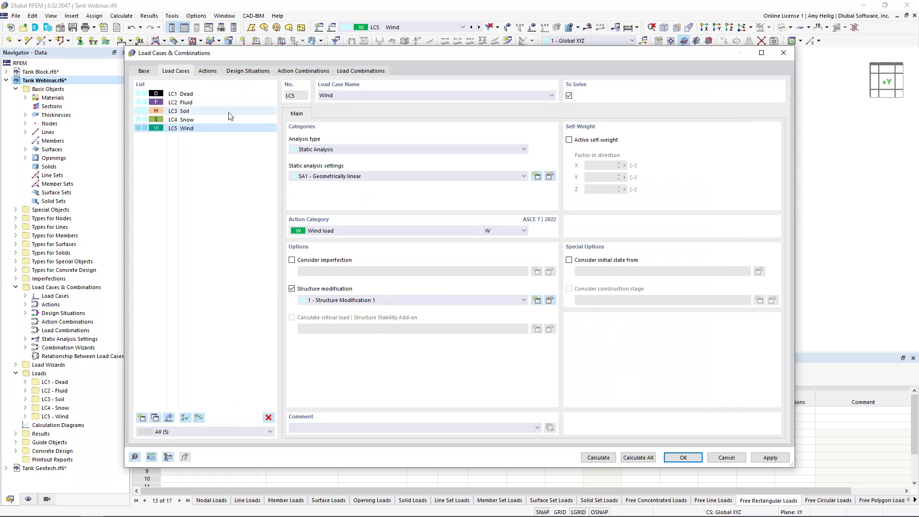
# - Enable Structure Modification 1 for load cases LC1 through LC4 together
pyautogui.click(206, 95)
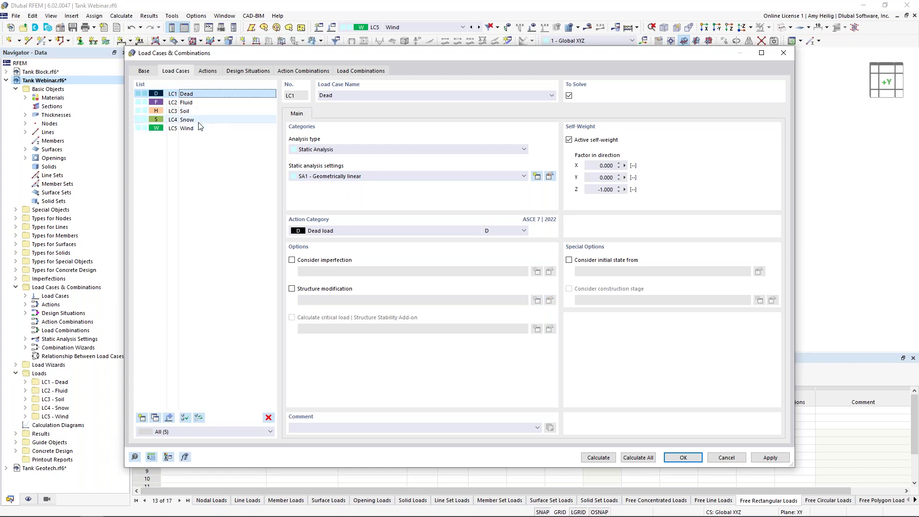
pyautogui.keyDown('shift'); pyautogui.click(198, 120); pyautogui.keyUp('shift')
pyautogui.click(292, 289)
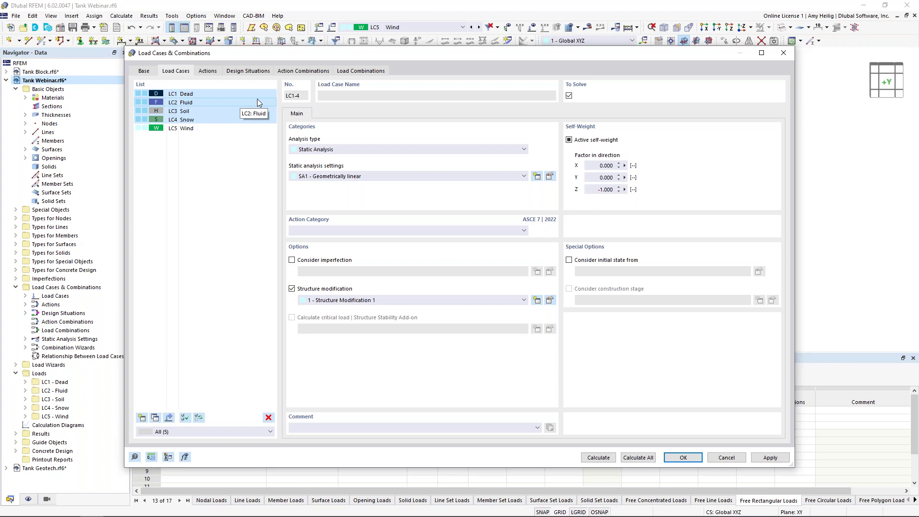
# - Edit the combination wizard of design situation DS2 to consider Structure Modification 1 in the generated load combinations
pyautogui.click(250, 72)
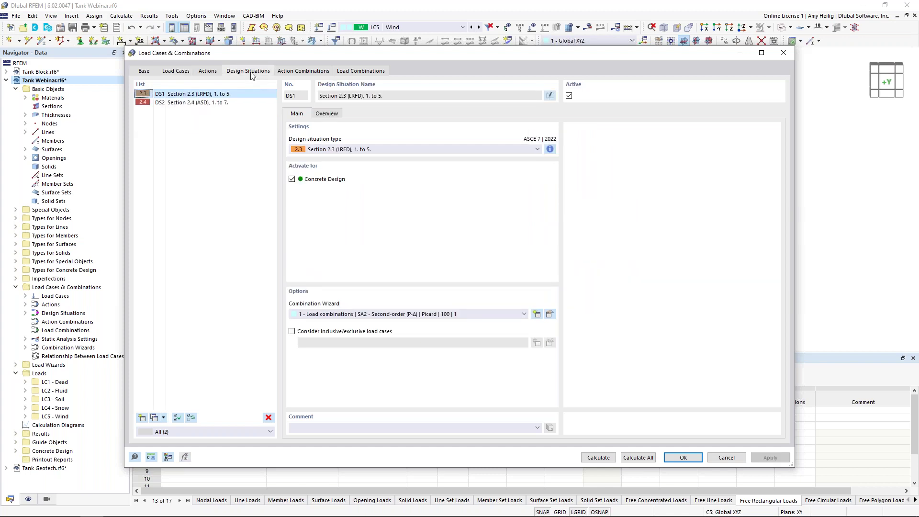
pyautogui.click(224, 103)
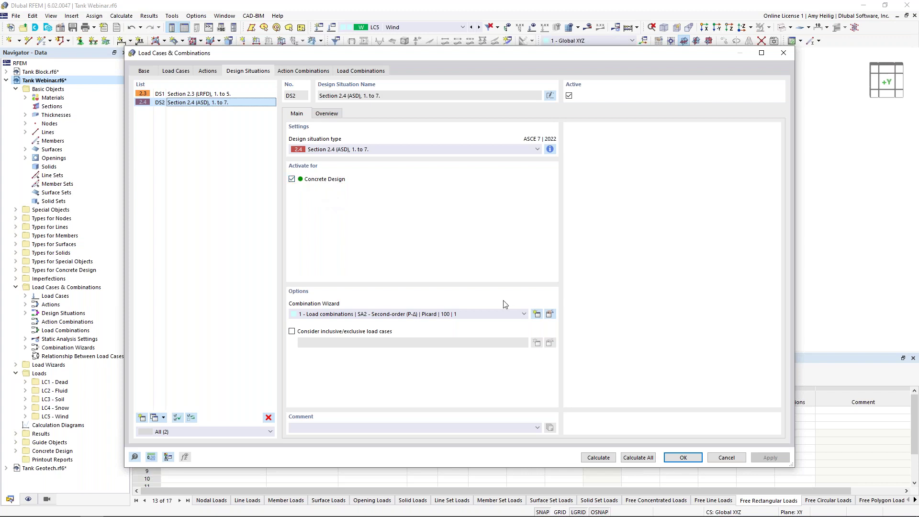
pyautogui.click(549, 314)
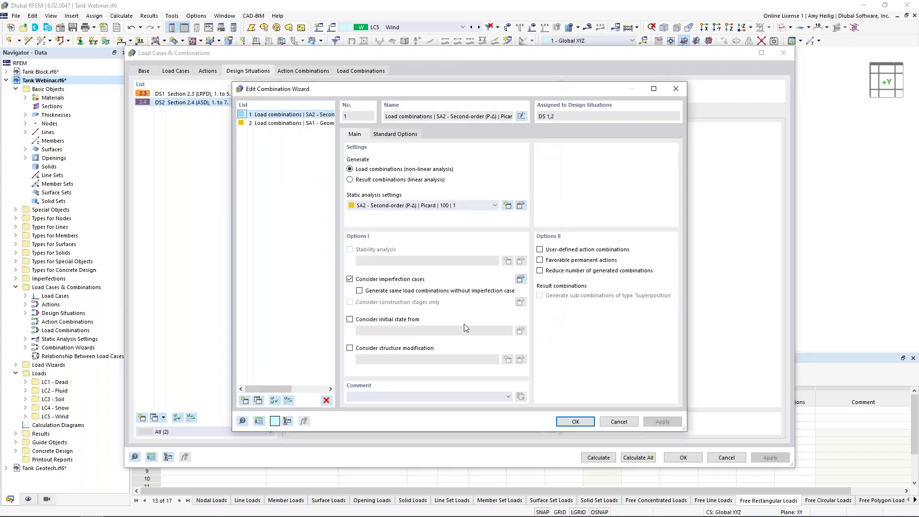
pyautogui.click(350, 348)
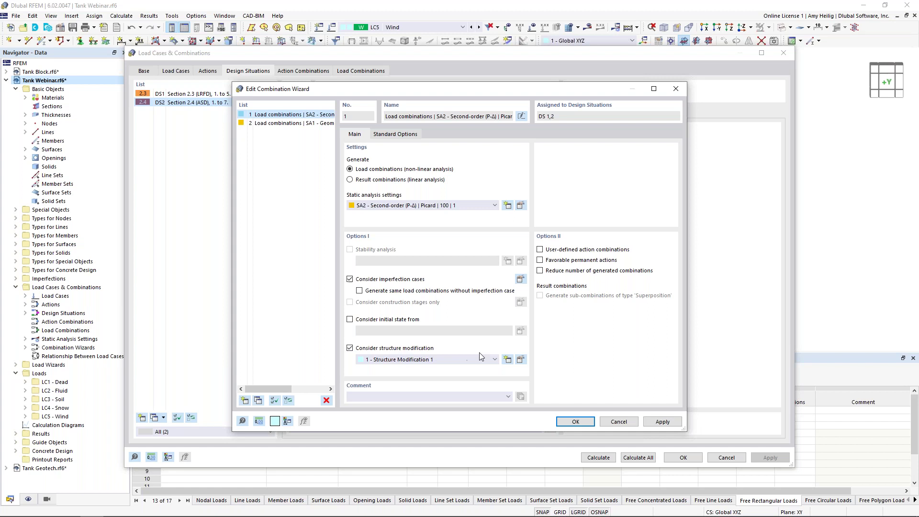
pyautogui.click(575, 422)
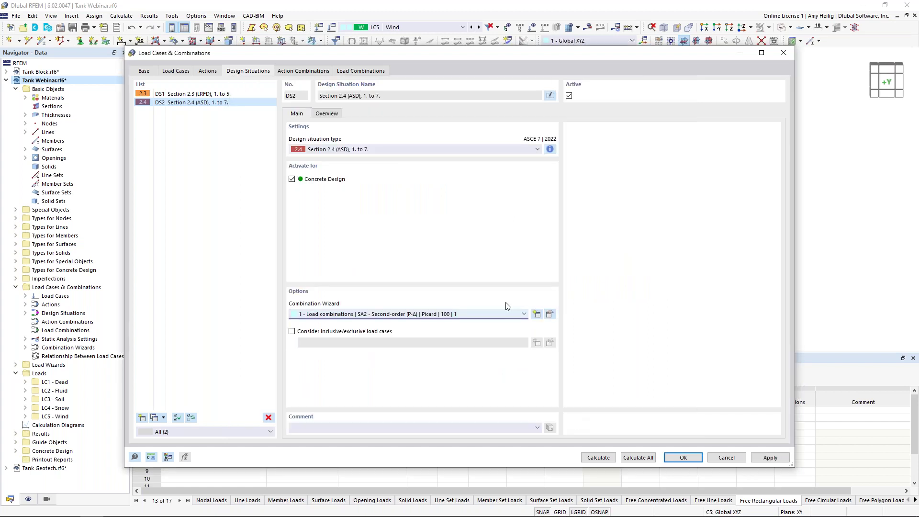
# - Check the structure modification setting across the LRFD and ASD load combinations, and accept the load cases and combinations settings
pyautogui.click(363, 71)
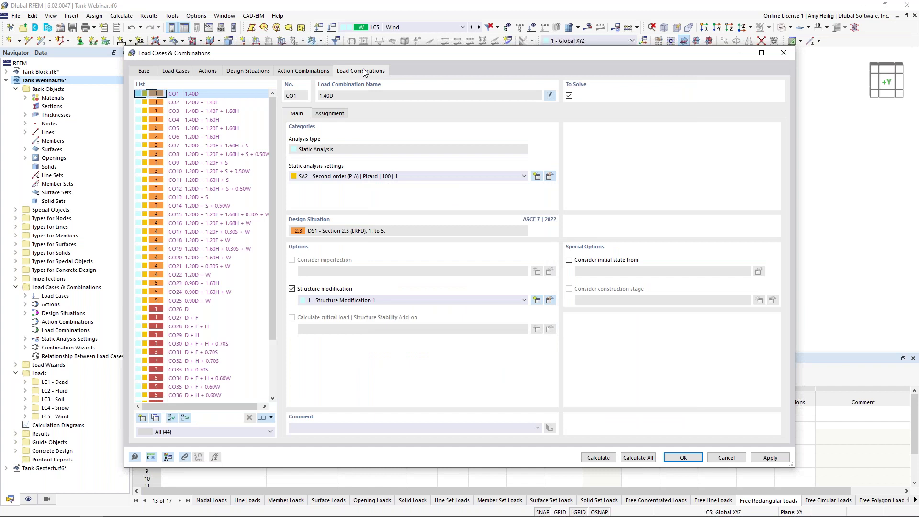
pyautogui.click(213, 145)
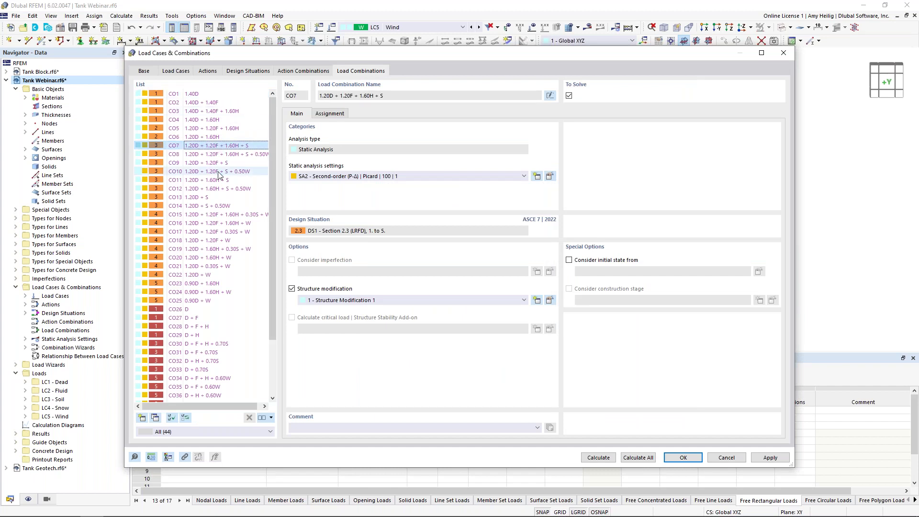
pyautogui.click(213, 188)
pyautogui.click(215, 223)
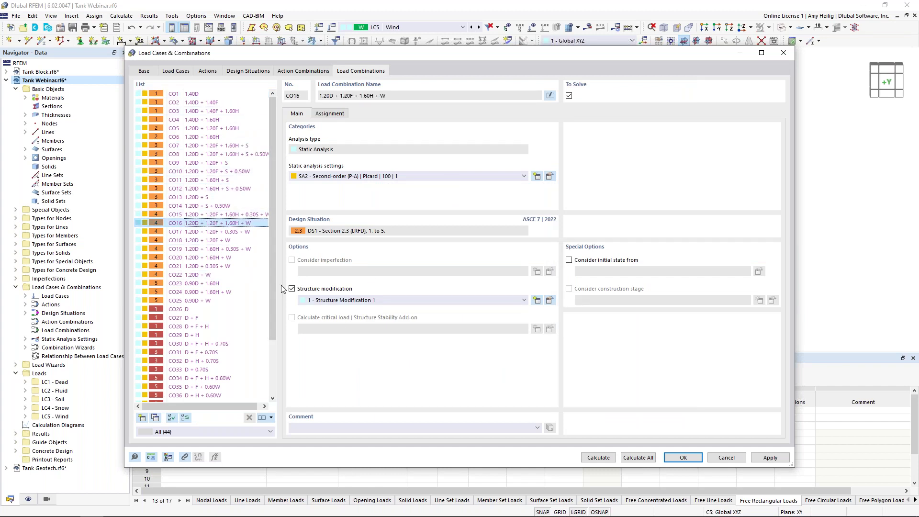
pyautogui.click(211, 292)
pyautogui.click(207, 327)
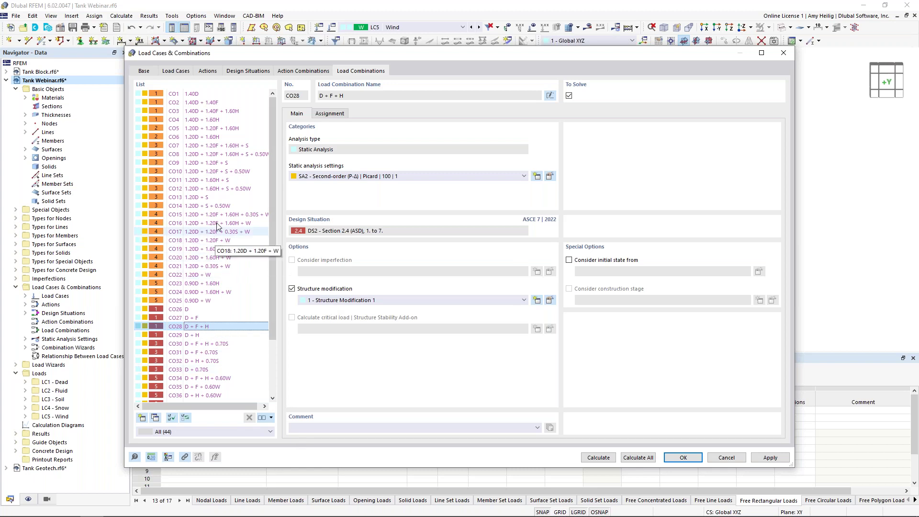
pyautogui.click(211, 121)
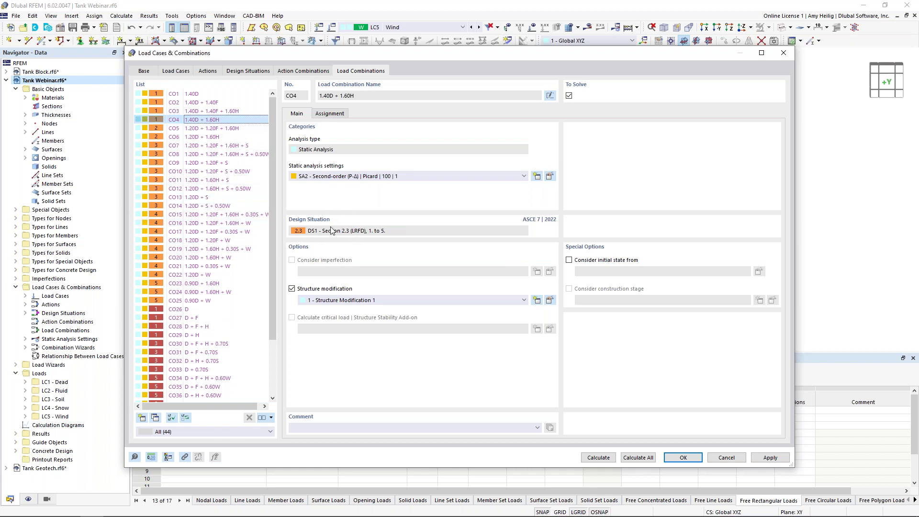
pyautogui.scroll(-3, 245, 243)
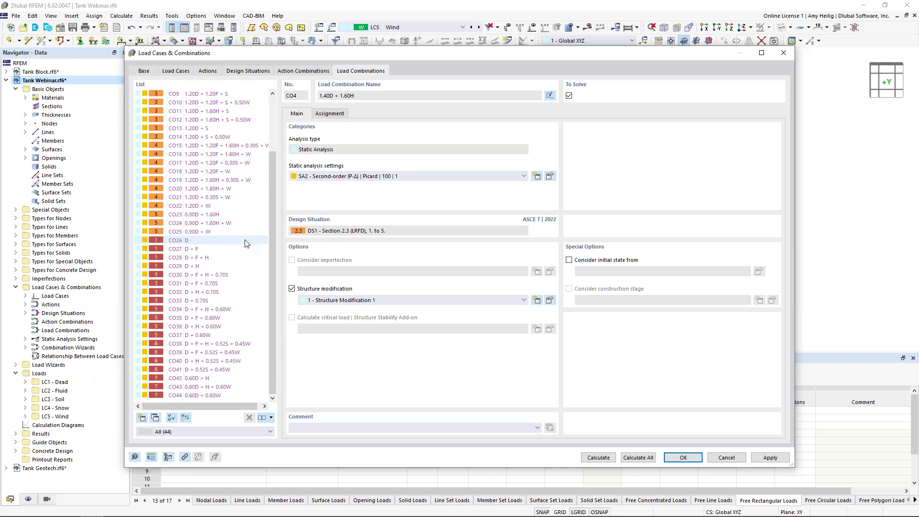
pyautogui.click(208, 282)
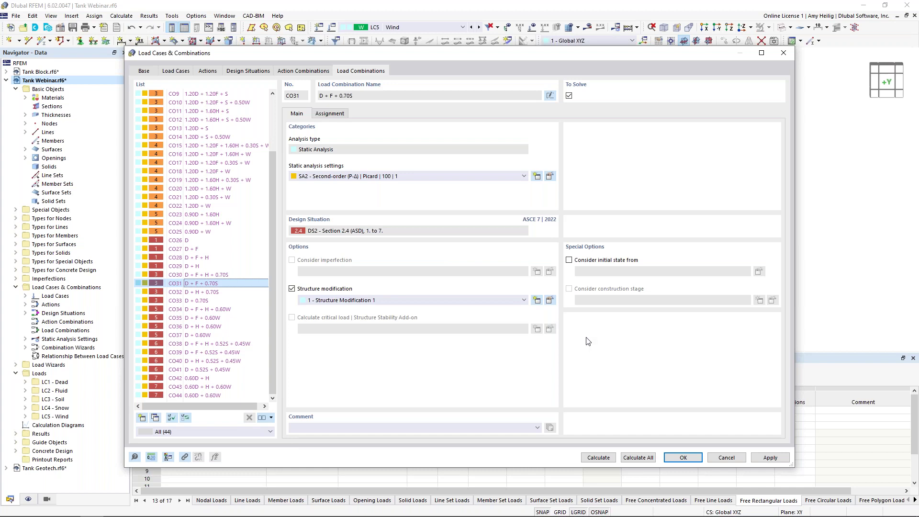
pyautogui.click(686, 458)
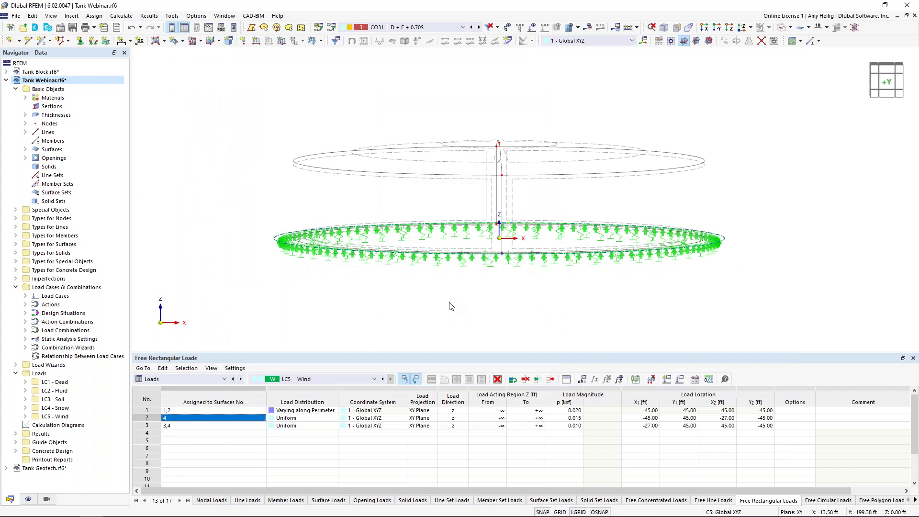
# - Check the ACI 318-19 Concrete Design situations, and exclude the nodes with punching from the objects to design
pyautogui.click(176, 382)
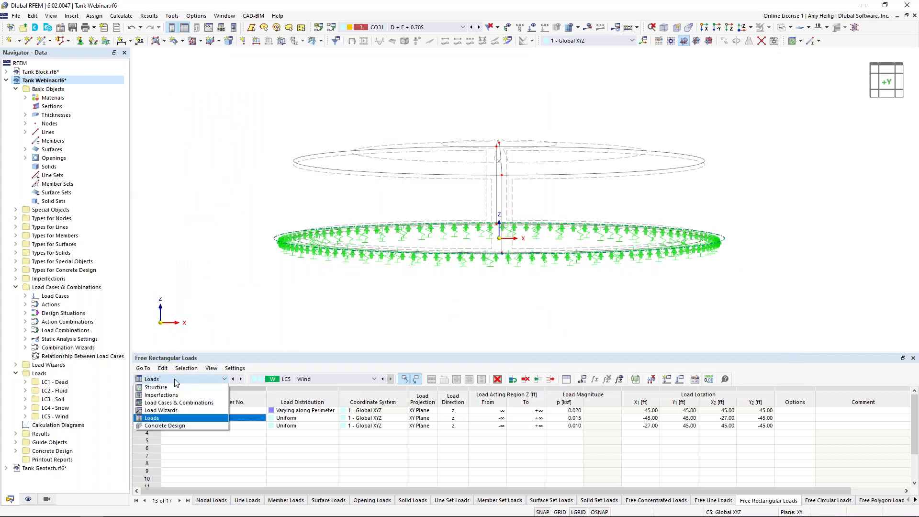
pyautogui.click(195, 426)
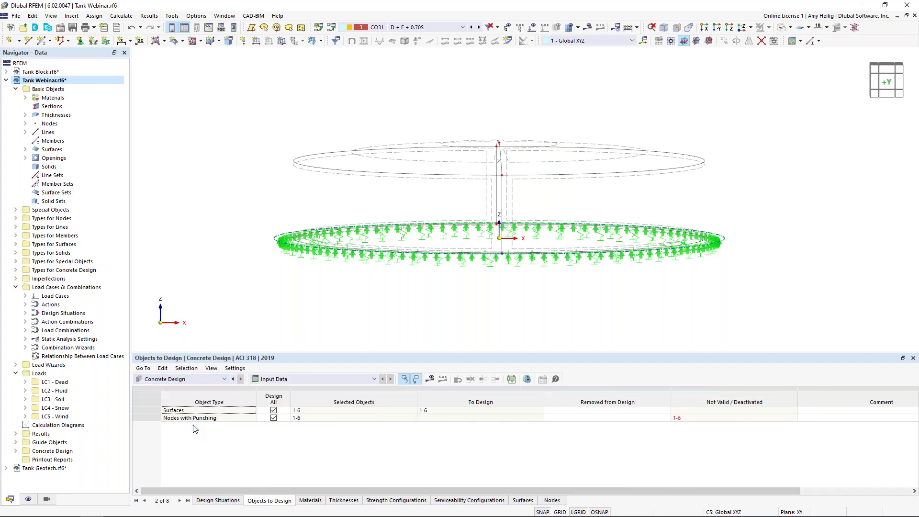
pyautogui.click(217, 500)
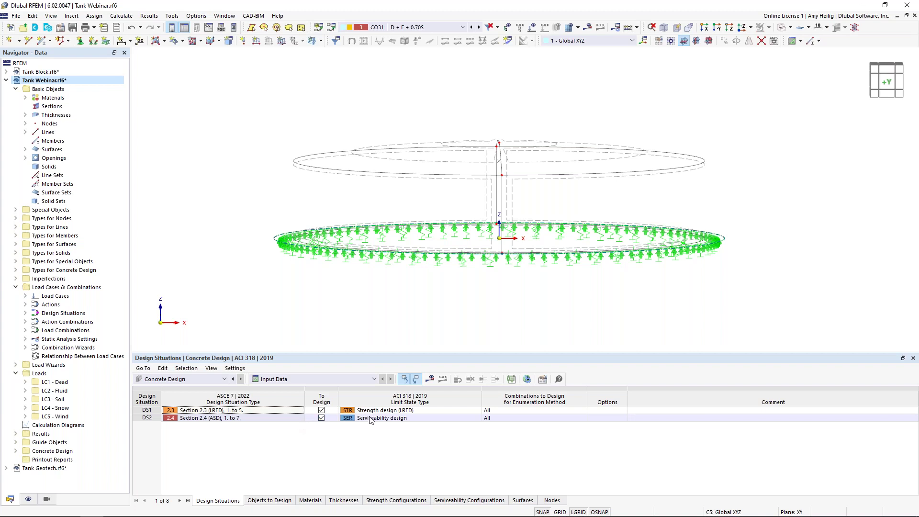
pyautogui.click(283, 500)
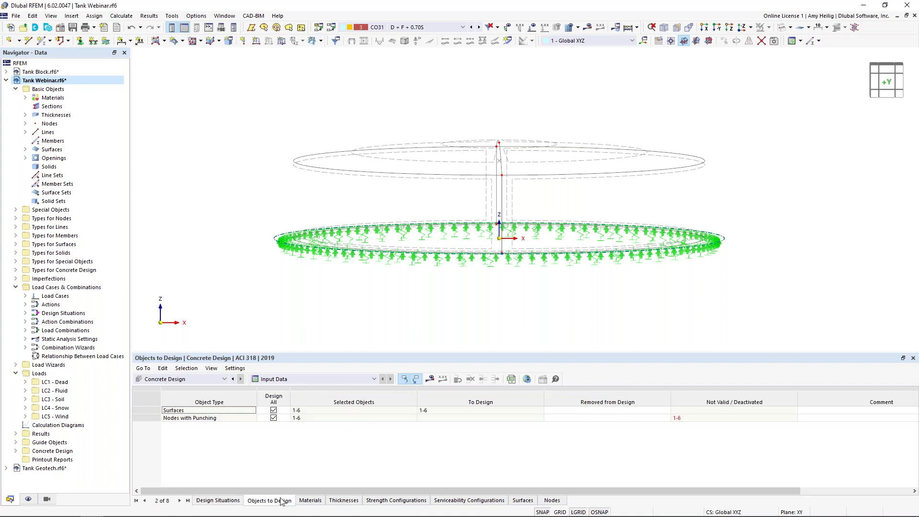
pyautogui.click(274, 418)
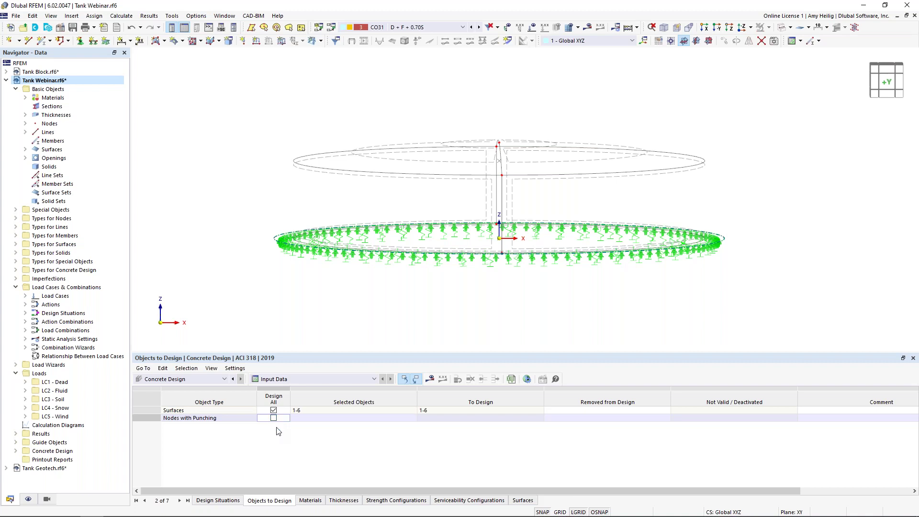
# - Calculate all load cases and load combinations together with the concrete design
pyautogui.click(121, 16)
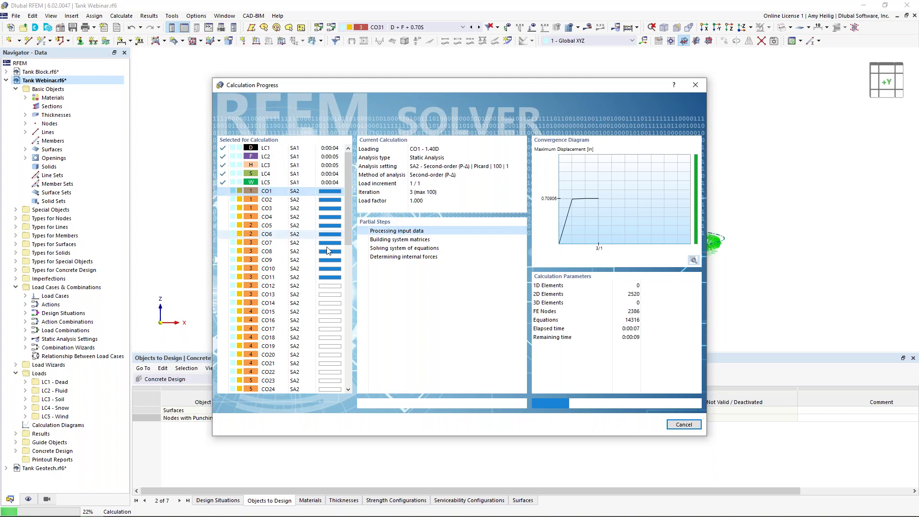
pyautogui.scroll(-2, 327, 247)
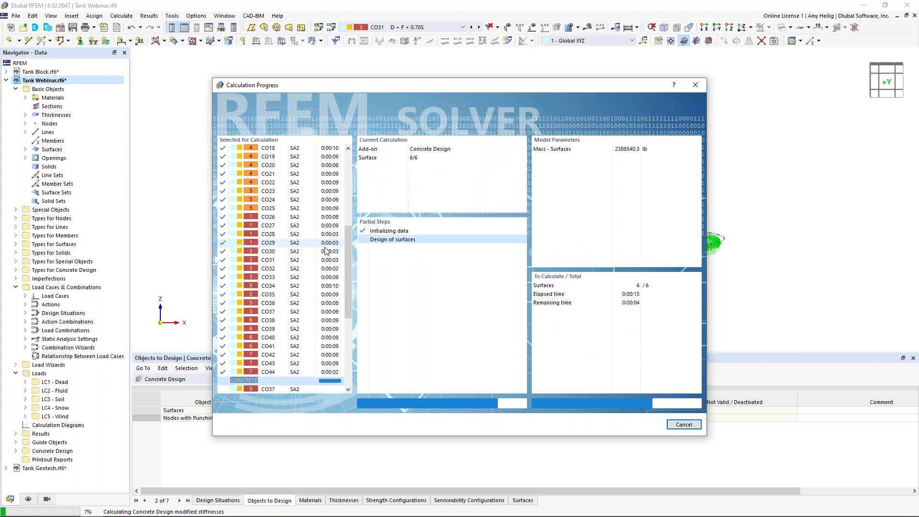
pyautogui.scroll(5, 326, 251)
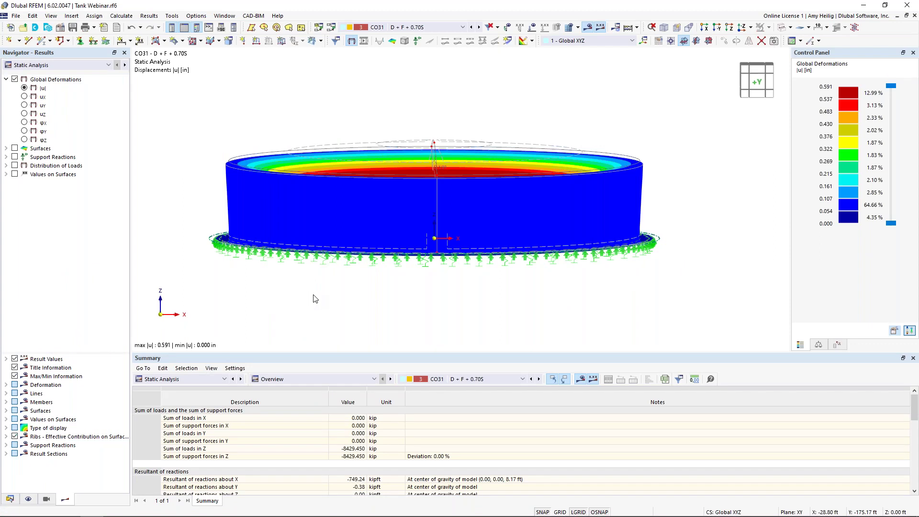
# - Review the tank's global deformations for load combinations CO6 through CO9
pyautogui.keyDown('ctrl'); pyautogui.moveTo(397, 286); pyautogui.dragTo(413, 297, button='middle'); pyautogui.keyUp('ctrl')
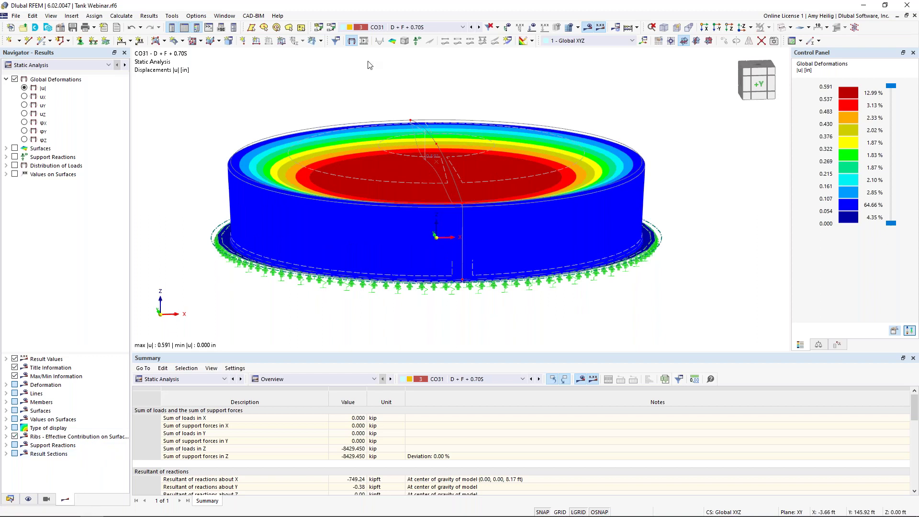
pyautogui.click(400, 27)
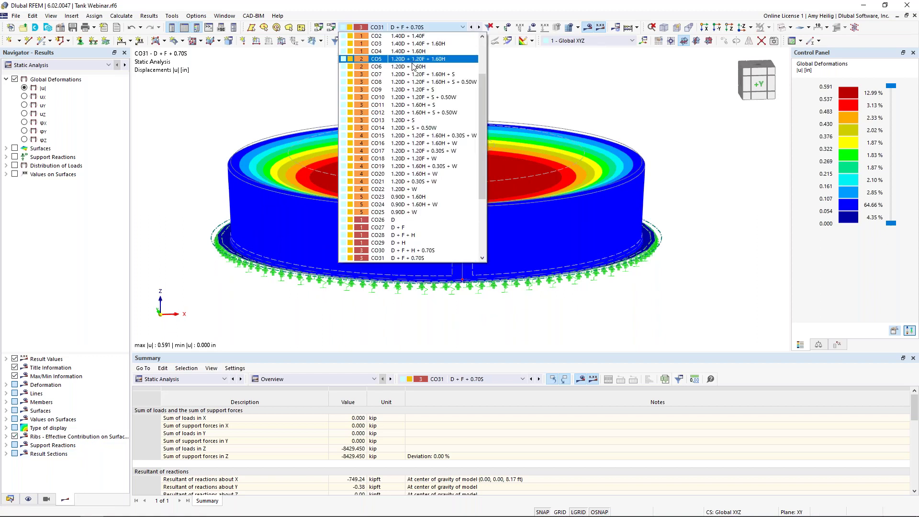
pyautogui.click(414, 69)
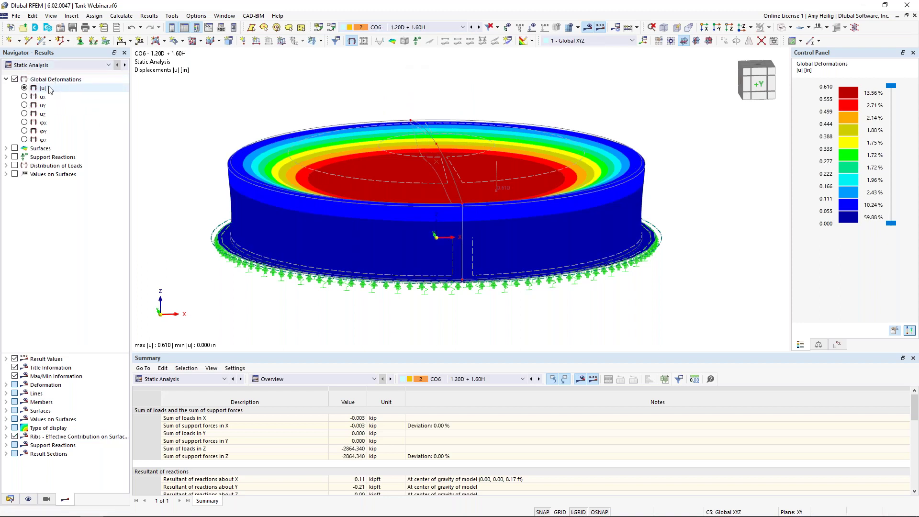
pyautogui.click(479, 27)
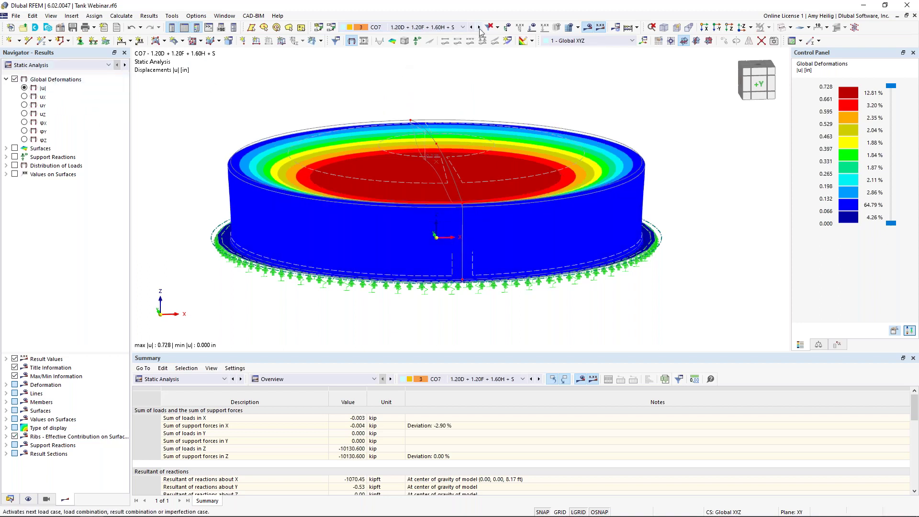
pyautogui.click(479, 27)
pyautogui.click(479, 27)
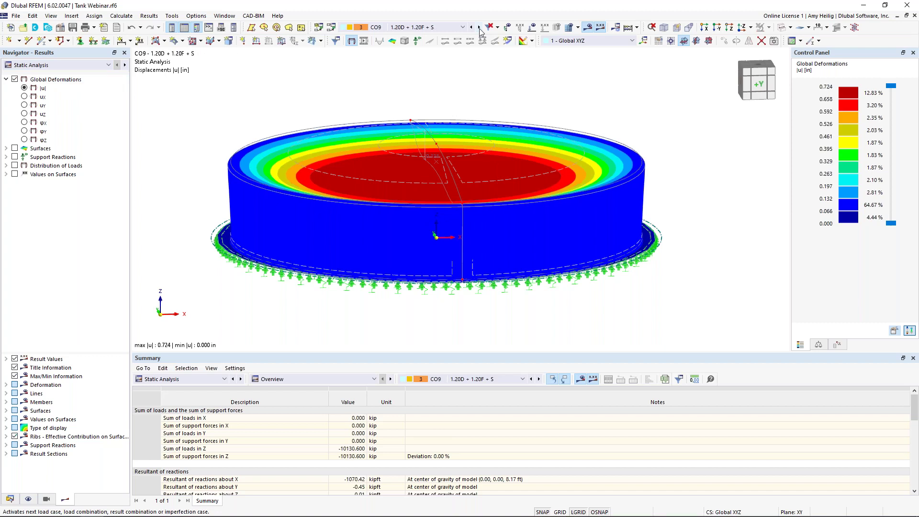
# - Examine the global deformations and the applied loads of load case LC2 Fluid, and return to the results display
pyautogui.click(462, 27)
pyautogui.moveTo(485, 82); pyautogui.dragTo(486, 38)
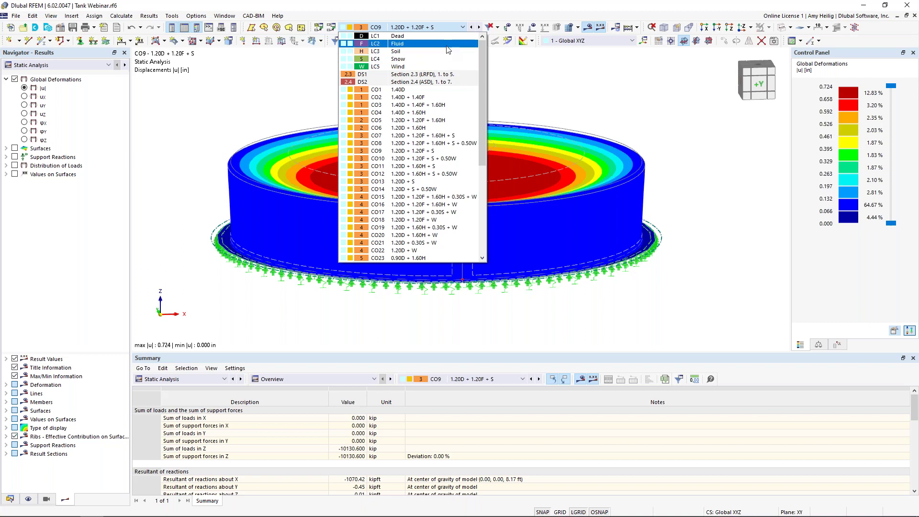
pyautogui.click(448, 46)
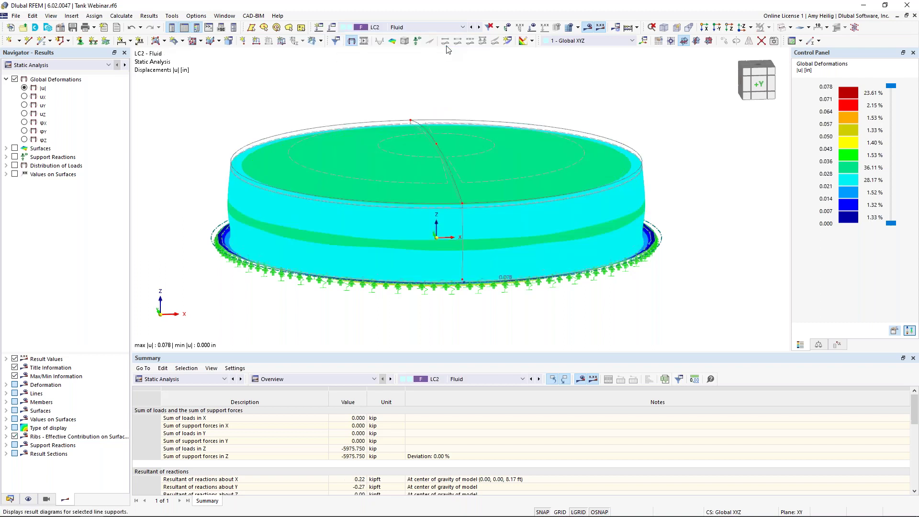
pyautogui.click(588, 27)
pyautogui.click(532, 27)
pyautogui.keyDown('ctrl'); pyautogui.moveTo(450, 190); pyautogui.dragTo(482, 199, button='middle'); pyautogui.keyUp('ctrl')
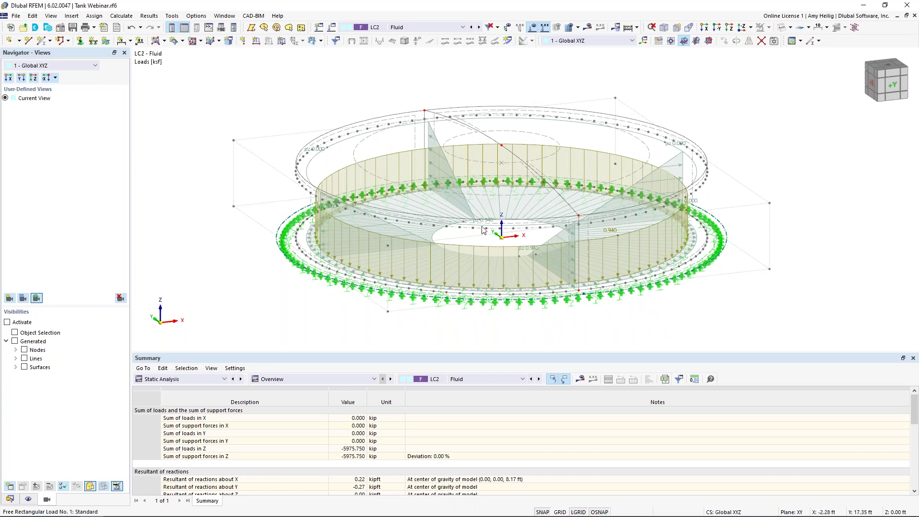
pyautogui.click(533, 27)
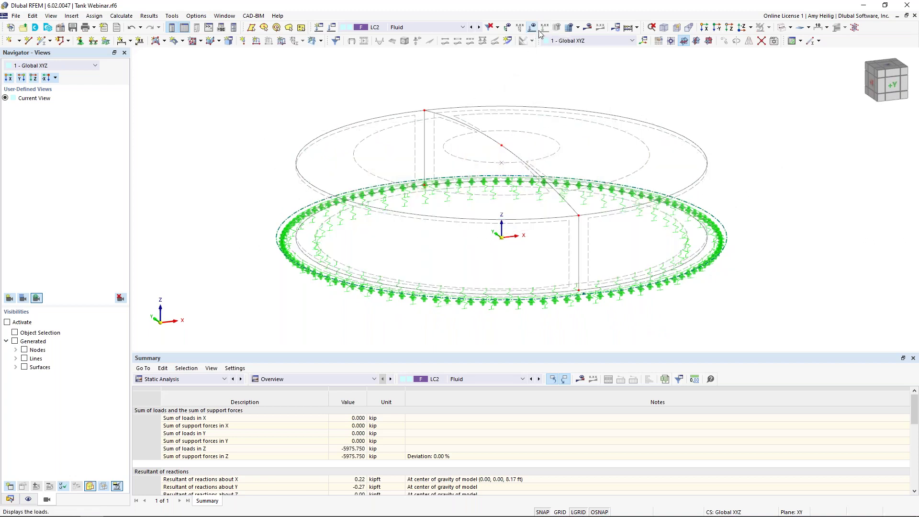
pyautogui.click(588, 28)
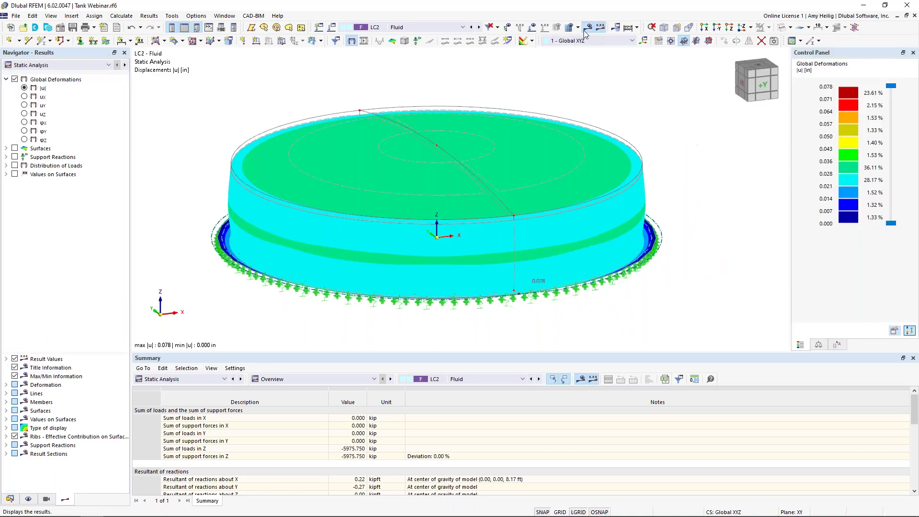
# - Show LC2's distribution of loads on the 2D surface elements as local pz, with the FE mesh node loads hidden
pyautogui.click(6, 166)
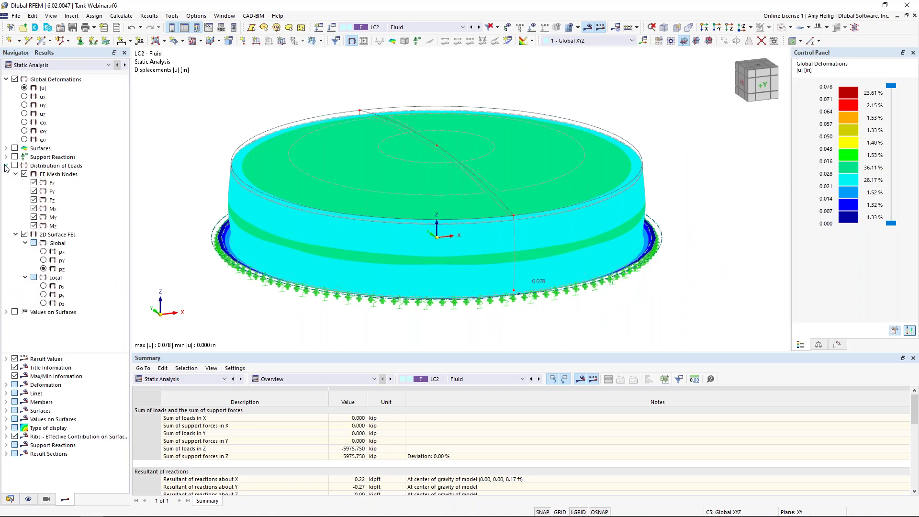
pyautogui.click(24, 174)
pyautogui.click(23, 175)
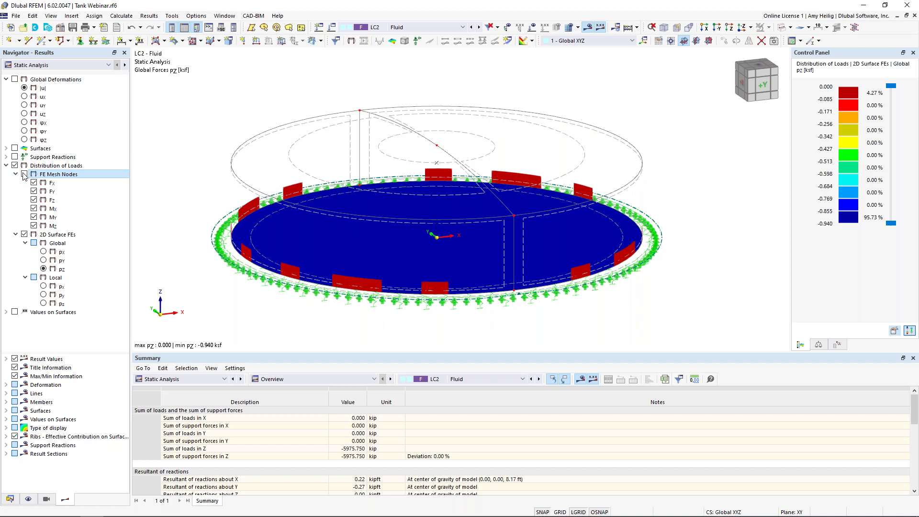
pyautogui.click(43, 303)
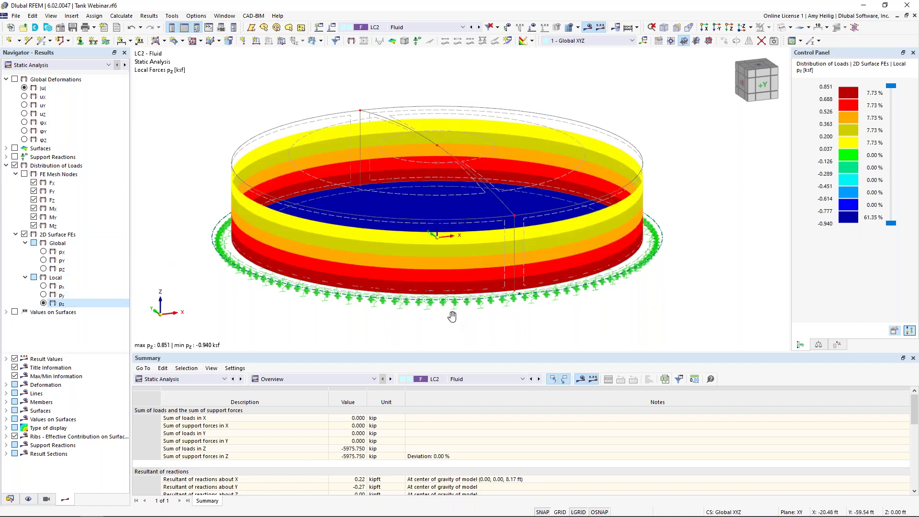
pyautogui.keyDown('ctrl'); pyautogui.moveTo(452, 316); pyautogui.dragTo(450, 302, button='middle'); pyautogui.keyUp('ctrl')
pyautogui.scroll(2, 450, 302)
pyautogui.scroll(-1, 450, 305)
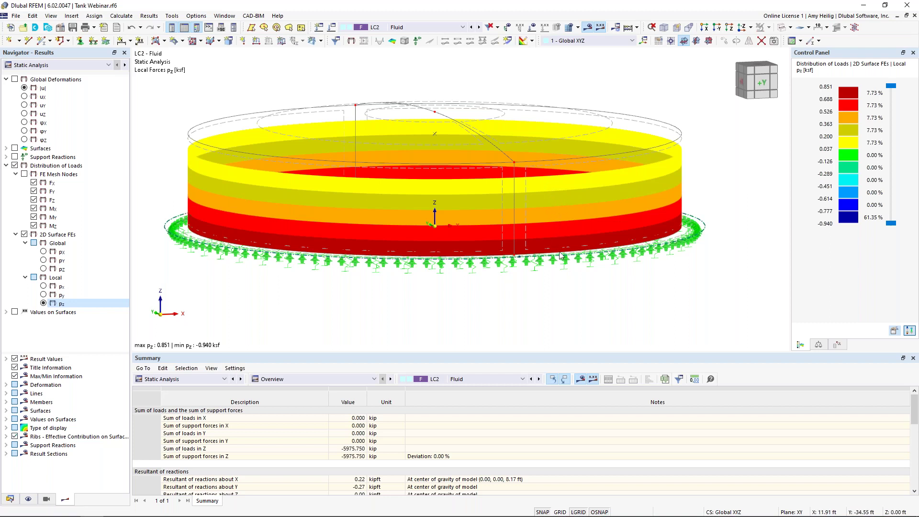
pyautogui.keyDown('ctrl'); pyautogui.moveTo(561, 271); pyautogui.dragTo(616, 305, button='middle'); pyautogui.keyUp('ctrl')
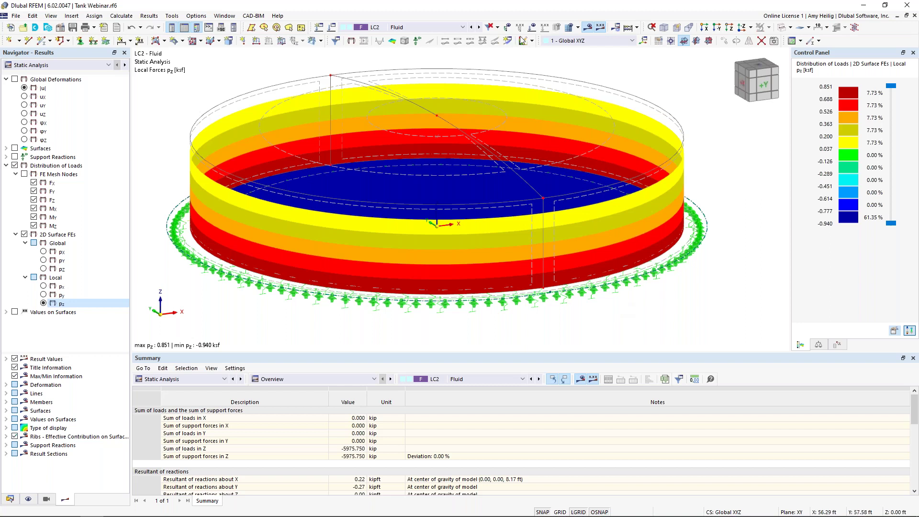
# - Review the local pz load distribution for load cases LC3 Soil, LC4 Snow and LC5 Wind
pyautogui.click(480, 27)
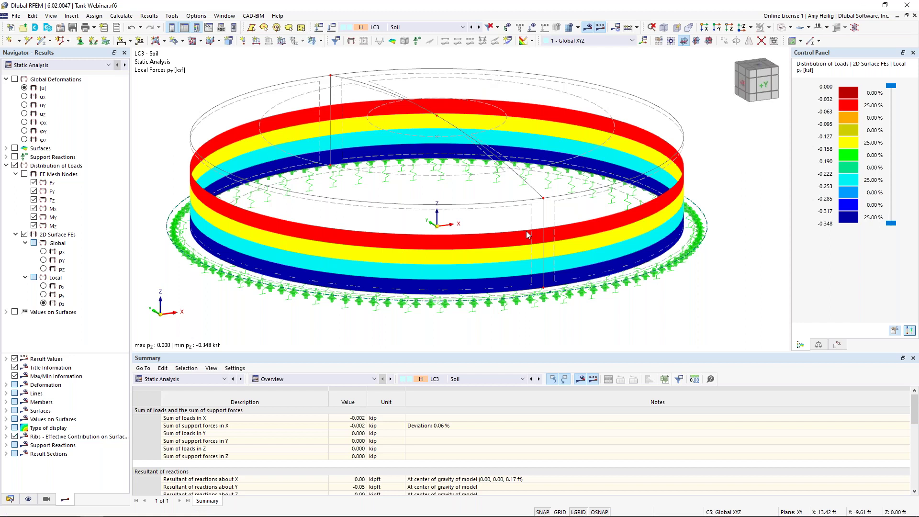
pyautogui.moveTo(527, 231)
pyautogui.keyDown('ctrl'); pyautogui.mouseDown(button='middle')
pyautogui.moveTo(497, 196)
pyautogui.moveTo(499, 212)
pyautogui.moveTo(536, 227)
pyautogui.mouseUp(button='middle'); pyautogui.keyUp('ctrl')
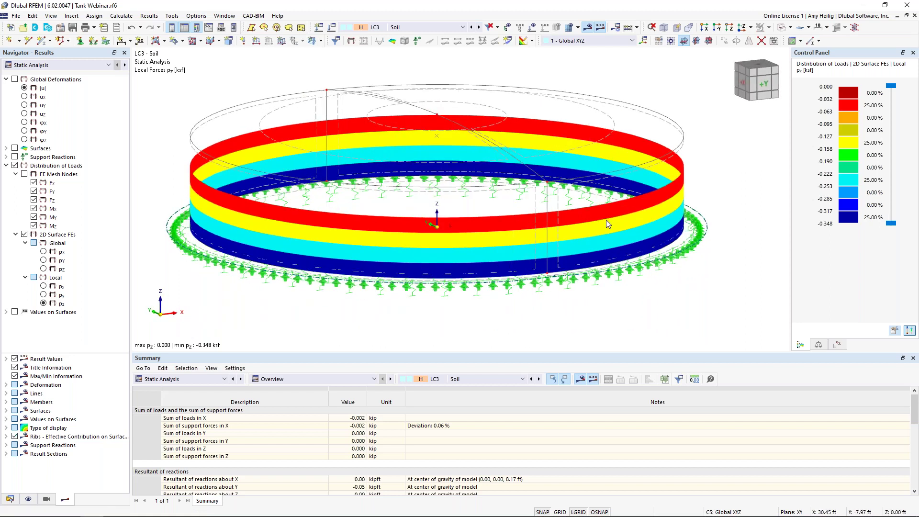
pyautogui.click(480, 27)
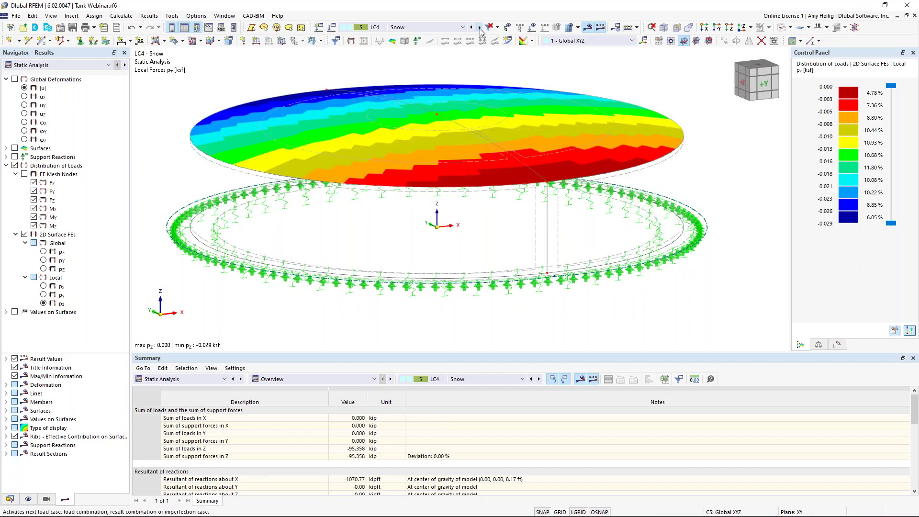
pyautogui.click(480, 28)
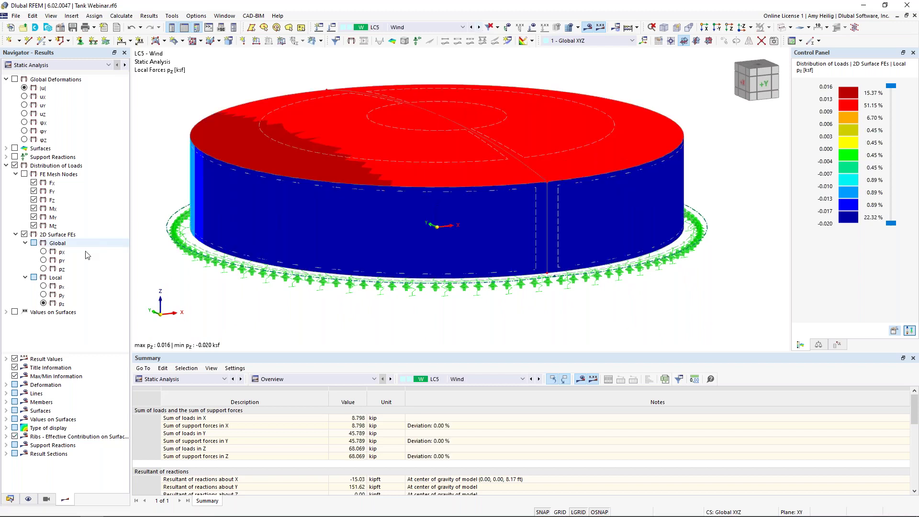
# - Show the global px load distribution for LC5 Wind and inspect it around the tank wall
pyautogui.click(44, 251)
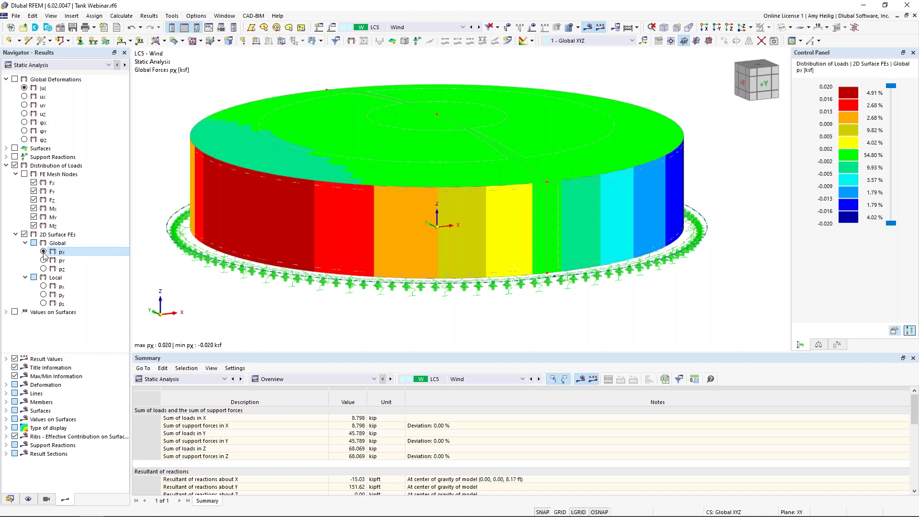
pyautogui.moveTo(352, 322); pyautogui.dragTo(411, 304, button='middle')
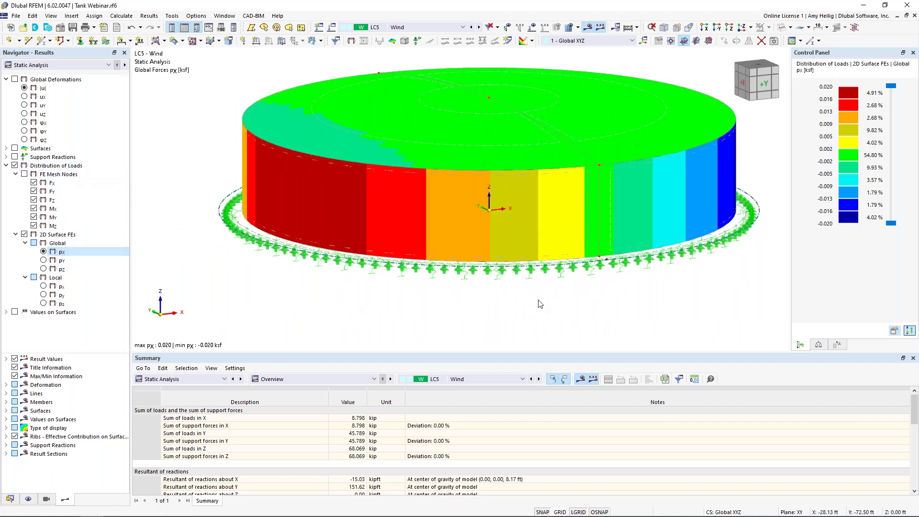
pyautogui.moveTo(535, 320); pyautogui.dragTo(559, 319, button='middle')
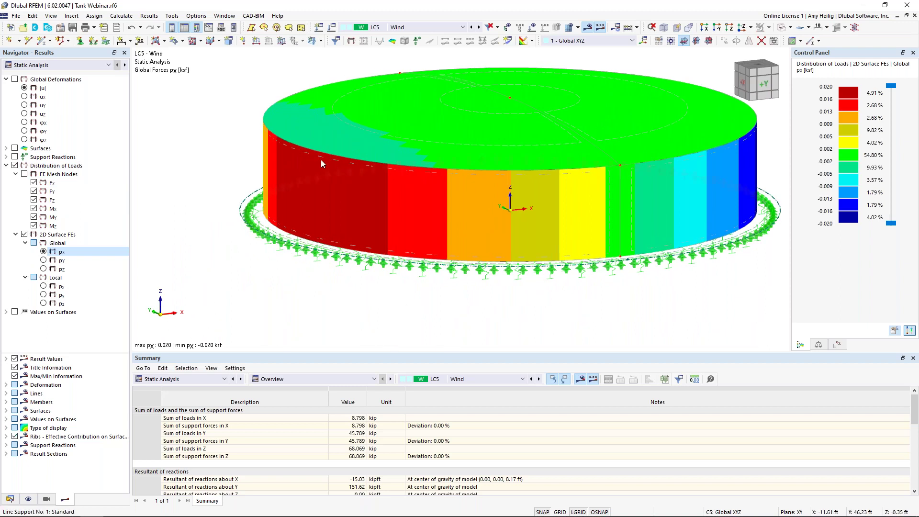
pyautogui.keyDown('ctrl'); pyautogui.moveTo(684, 283); pyautogui.dragTo(653, 291, button='middle'); pyautogui.keyUp('ctrl')
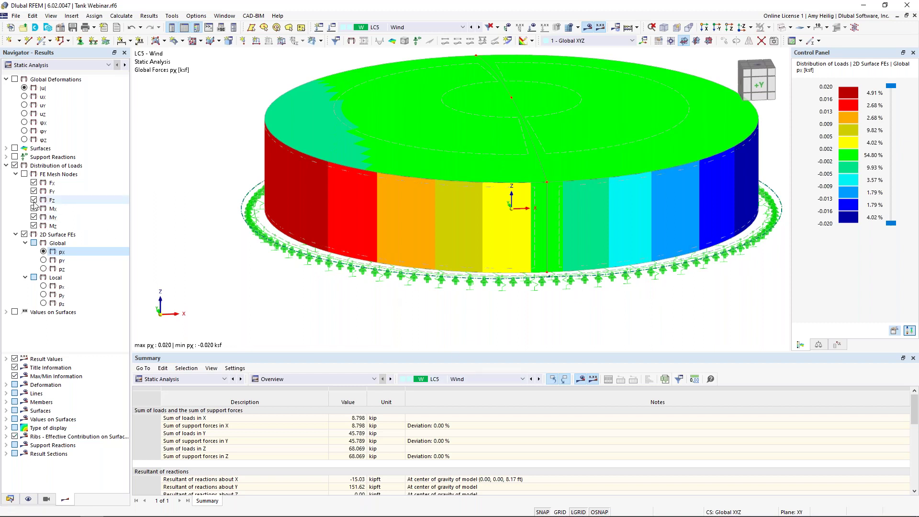
# - Hide the distribution of loads and display the basic internal forces mx and my on the surfaces for LC5 Wind
pyautogui.click(7, 166)
pyautogui.click(15, 165)
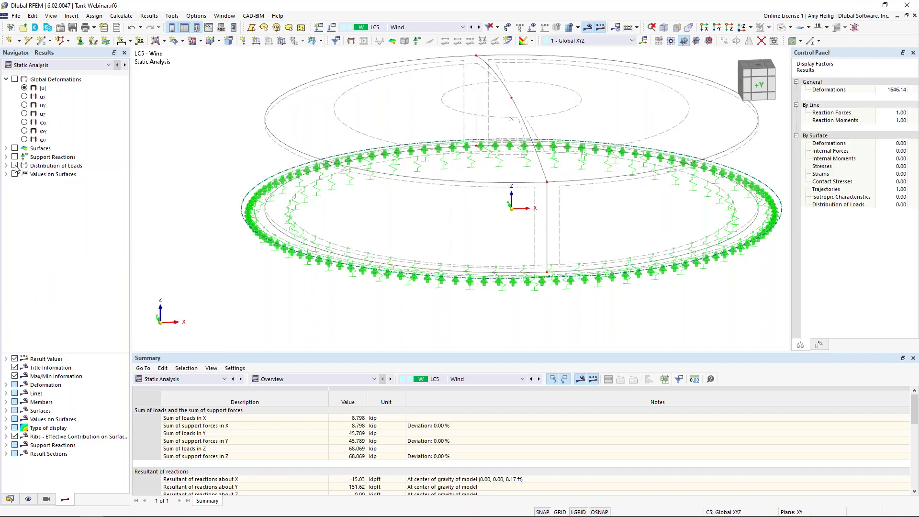
pyautogui.click(6, 148)
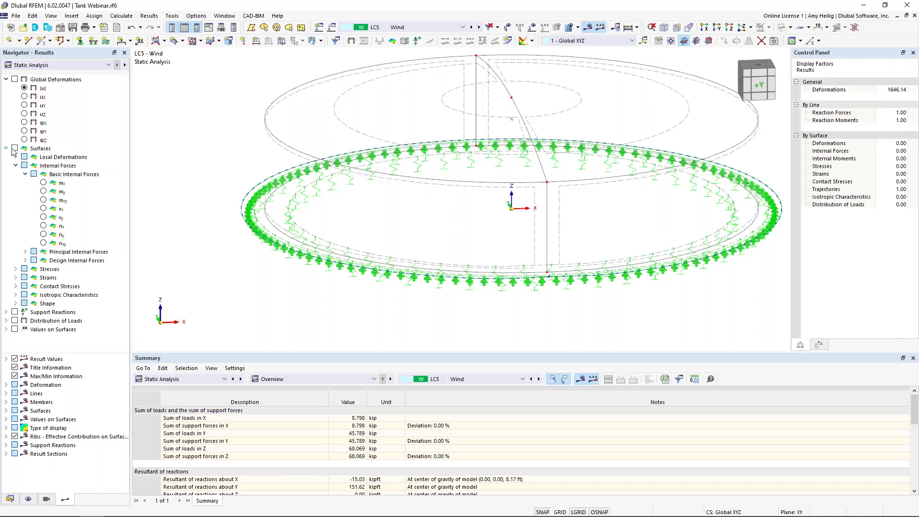
pyautogui.click(15, 148)
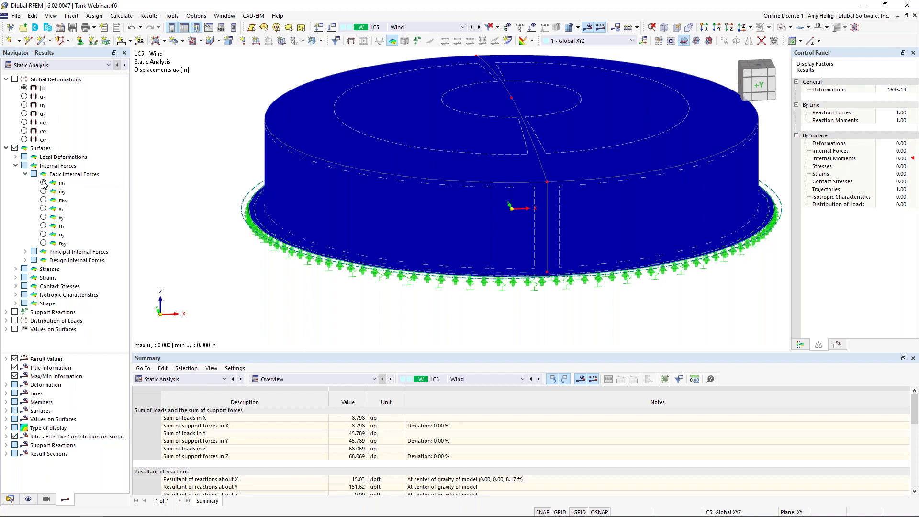
pyautogui.click(44, 183)
pyautogui.click(43, 191)
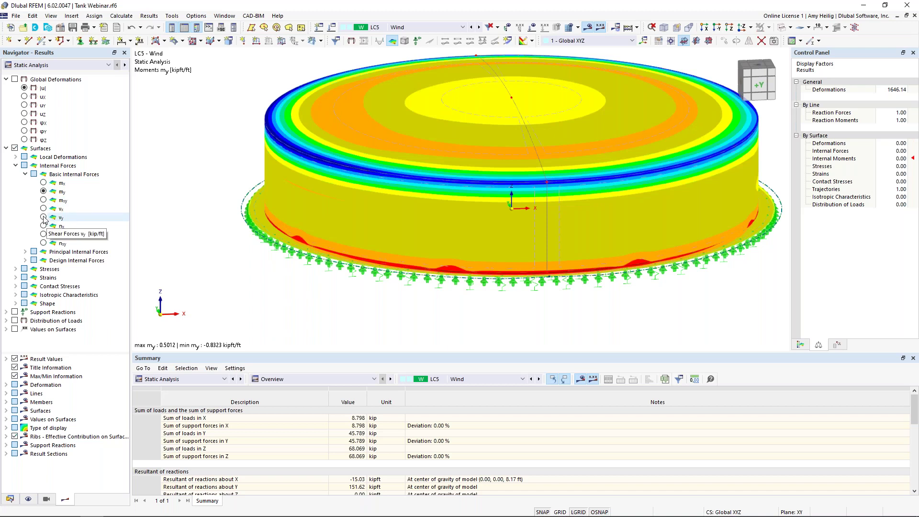
# - Display the shear forces vx for LC5 Wind and list the static analysis results by surface in an enlarged table
pyautogui.click(44, 209)
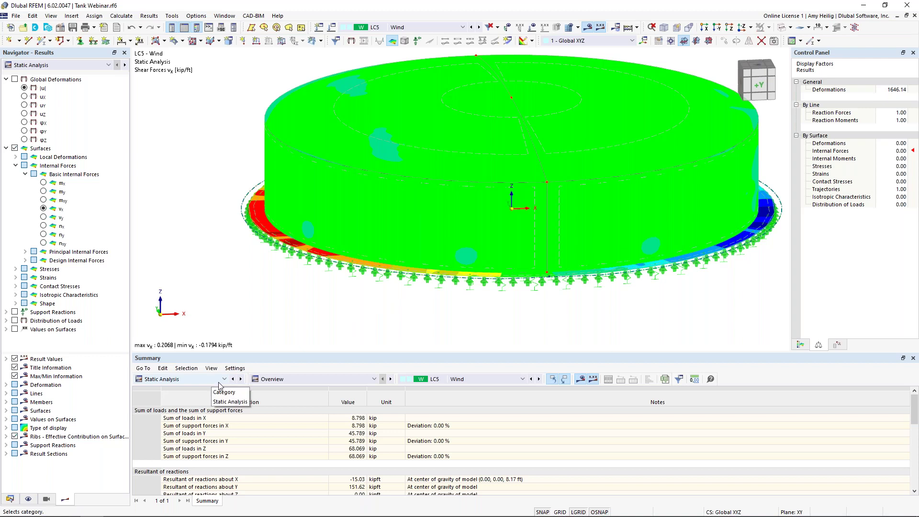
pyautogui.click(274, 380)
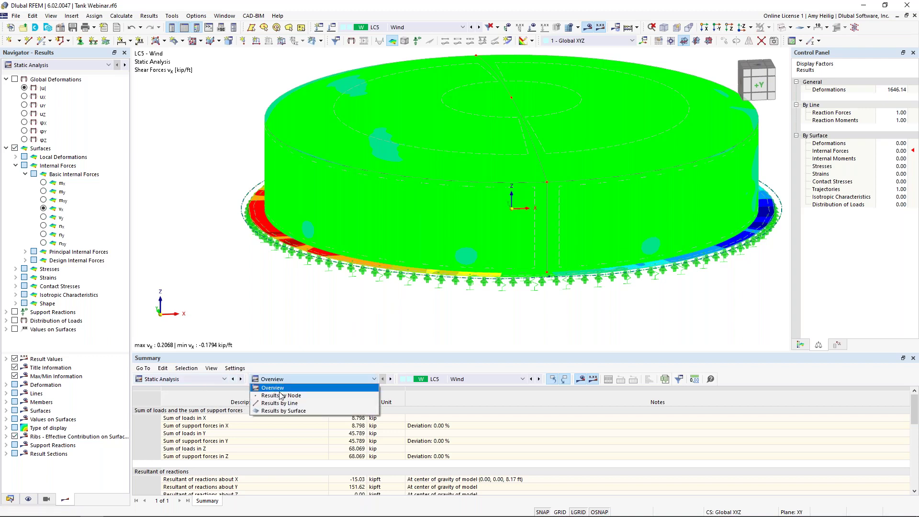
pyautogui.click(289, 411)
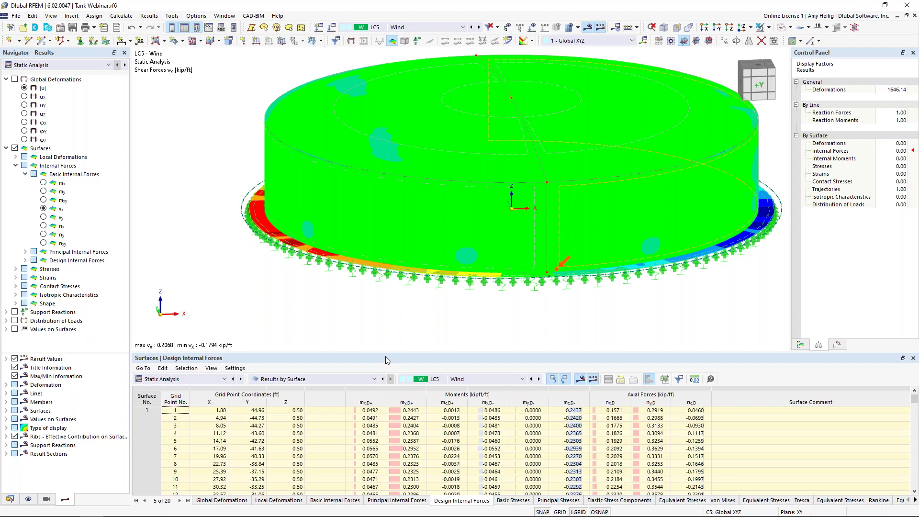
pyautogui.moveTo(388, 348); pyautogui.dragTo(388, 314)
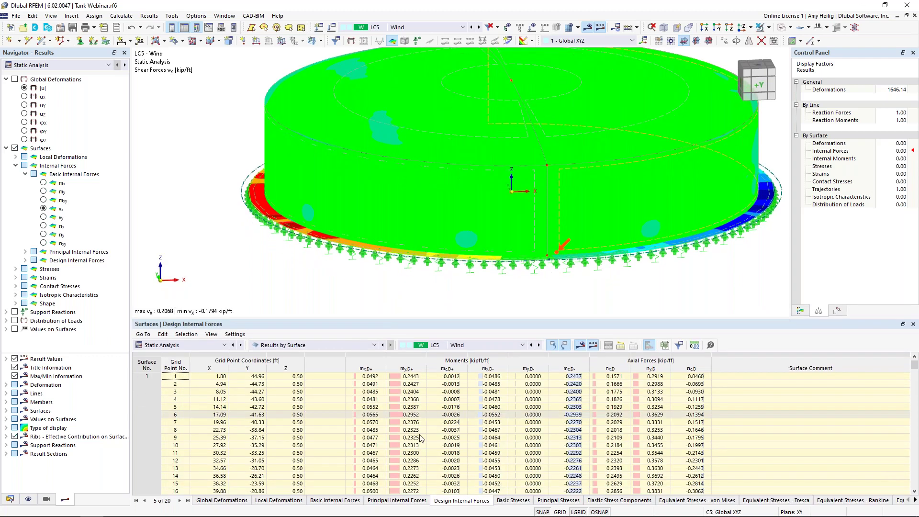
# - Switch the results to load combination CO8 (1.20D + 1.20F + 1.60H + S + 0.50W) and view the tank's vx shear forces
pyautogui.click(489, 345)
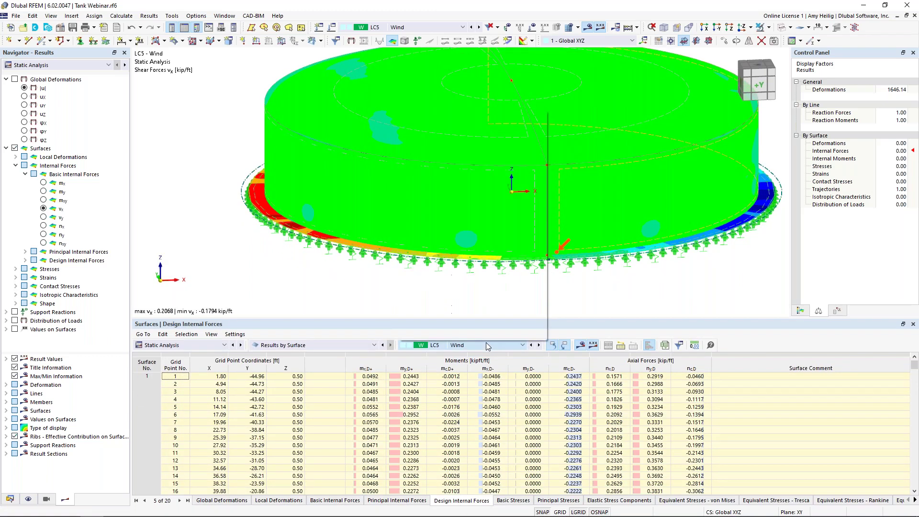
pyautogui.click(489, 222)
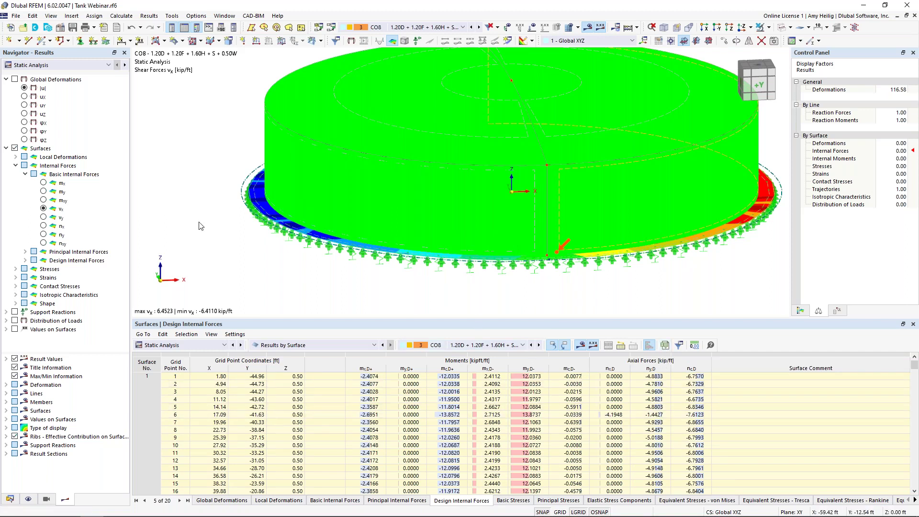
pyautogui.click(6, 148)
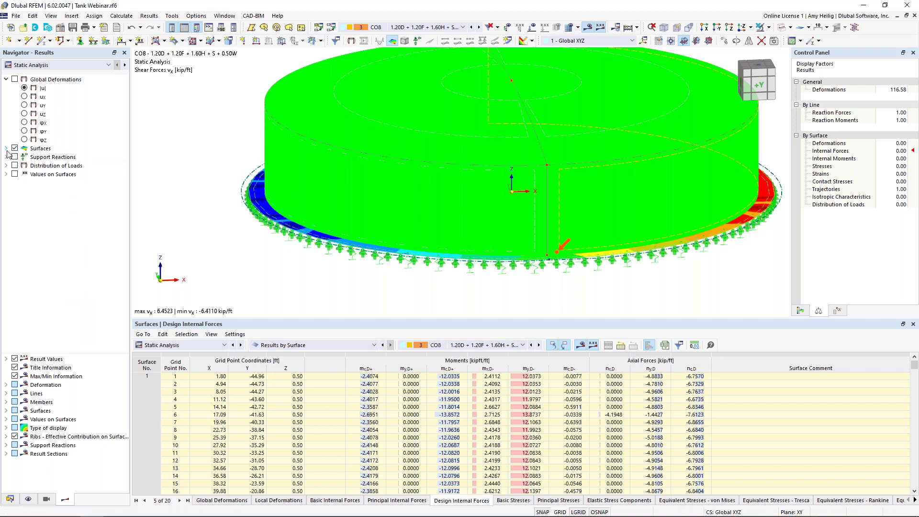
pyautogui.click(6, 149)
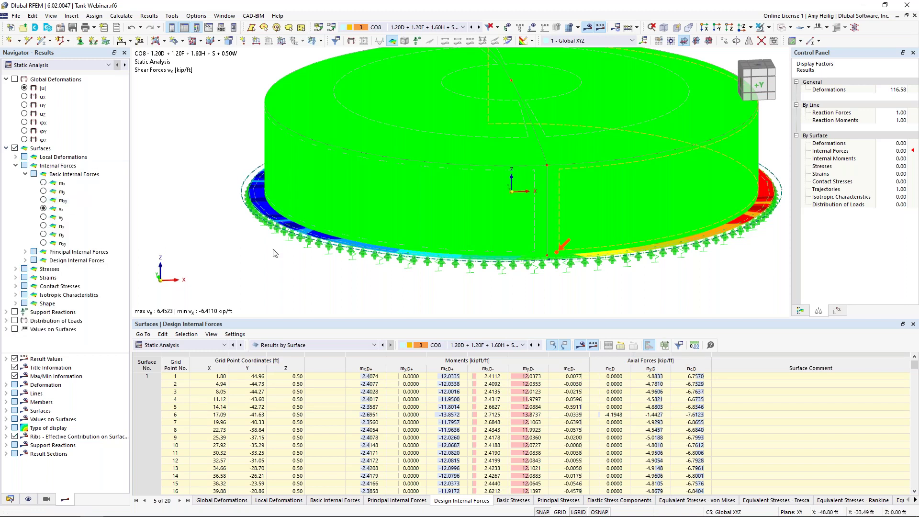
pyautogui.scroll(-2, 263, 255)
pyautogui.moveTo(264, 254); pyautogui.dragTo(312, 265, button='middle')
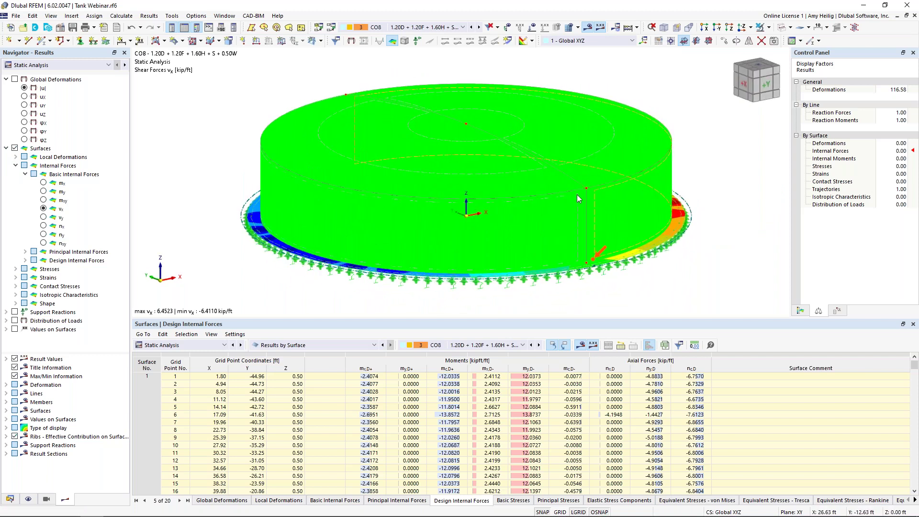
# - Create a result section of type Line along lines 7 and 8 across the tank roof
pyautogui.click(509, 42)
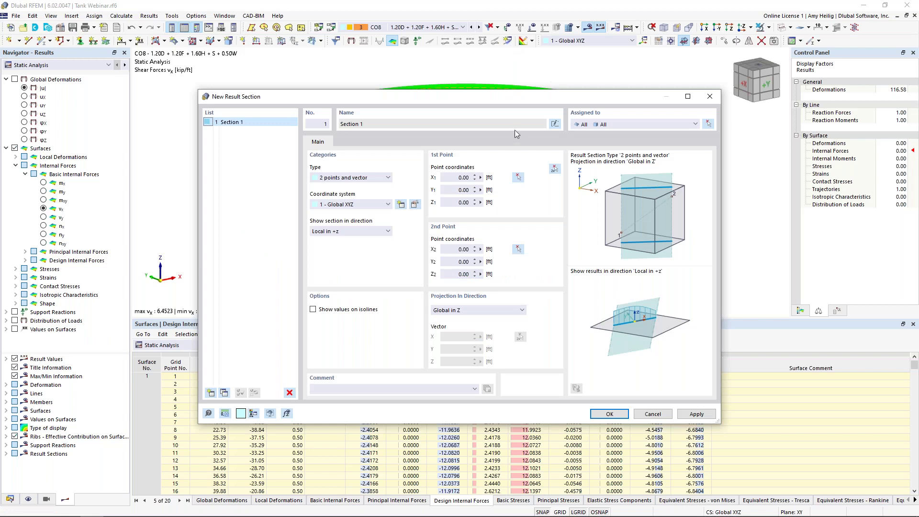
pyautogui.click(355, 178)
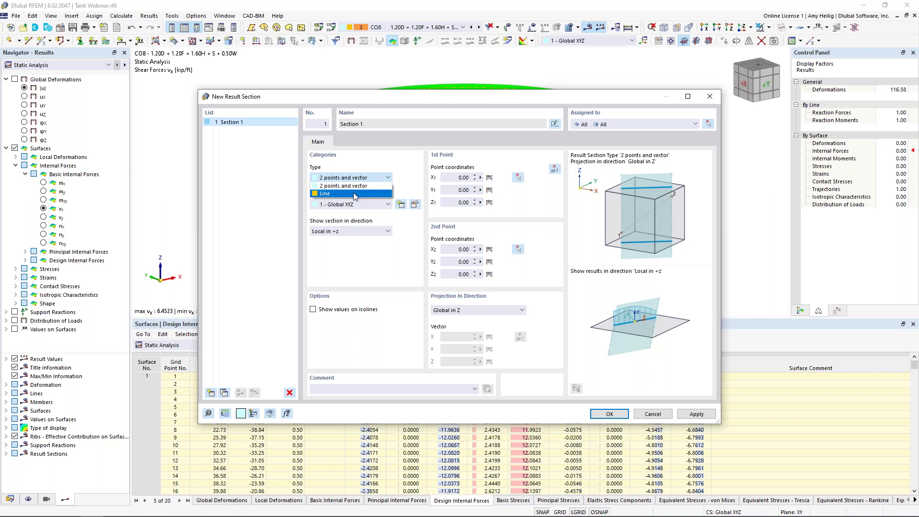
pyautogui.click(355, 194)
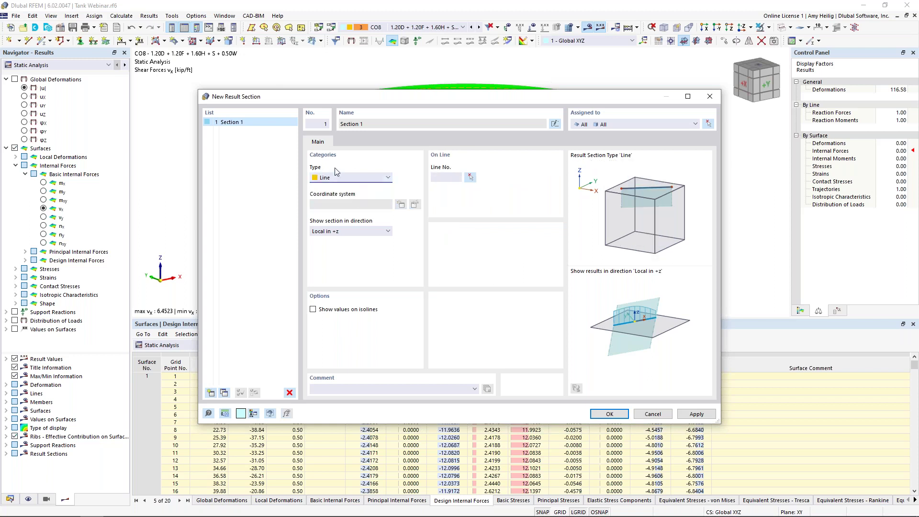
pyautogui.click(470, 177)
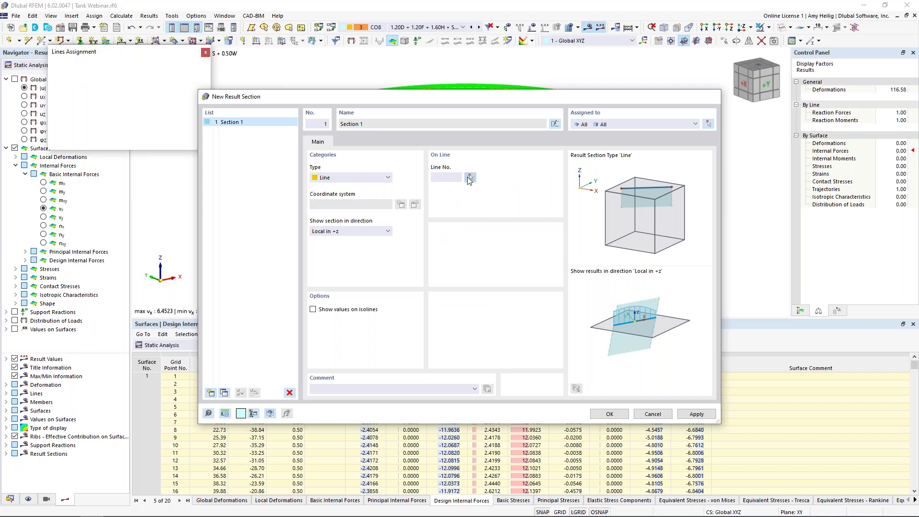
pyautogui.click(512, 142)
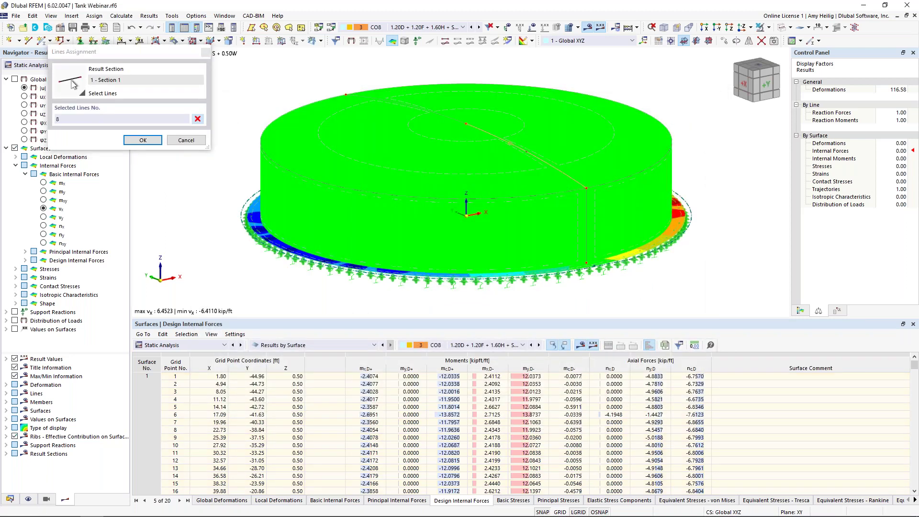
pyautogui.click(455, 119)
pyautogui.click(142, 139)
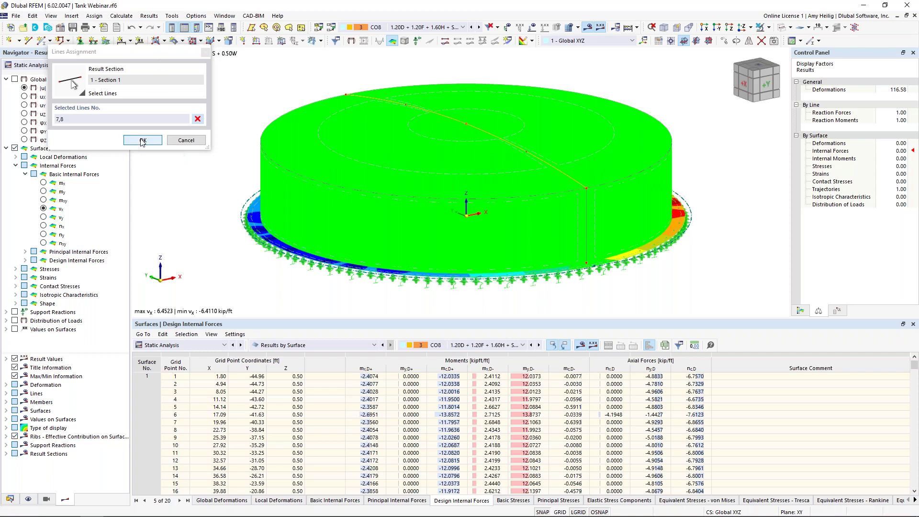
pyautogui.click(609, 415)
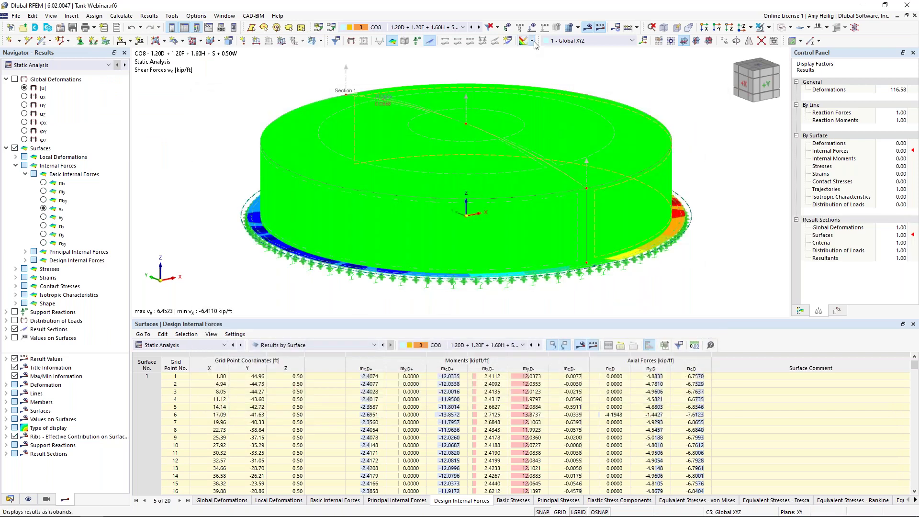
# - Hide the colored results on the surfaces and display the moments mx and my along the roof result section
pyautogui.click(535, 43)
pyautogui.click(543, 92)
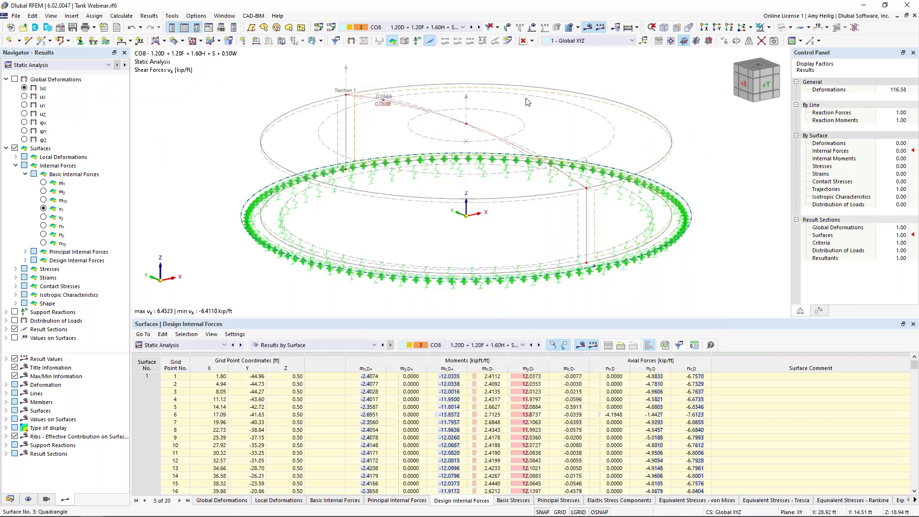
pyautogui.click(44, 183)
pyautogui.click(44, 191)
pyautogui.moveTo(438, 165); pyautogui.dragTo(505, 166, button='middle')
pyautogui.scroll(2, 380, 164)
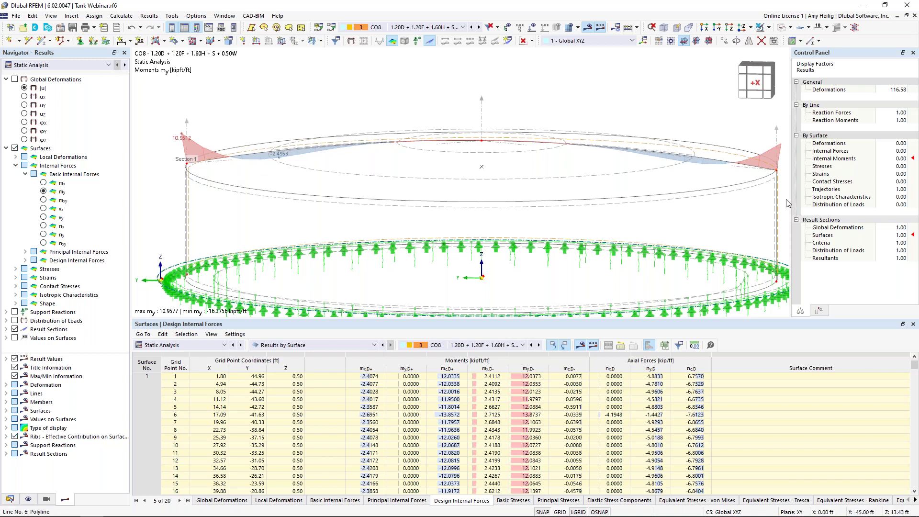
# - Set the result sections' display factor for surfaces to 1.75
pyautogui.click(902, 235)
pyautogui.click(906, 233)
pyautogui.click(905, 233)
pyautogui.click(905, 233)
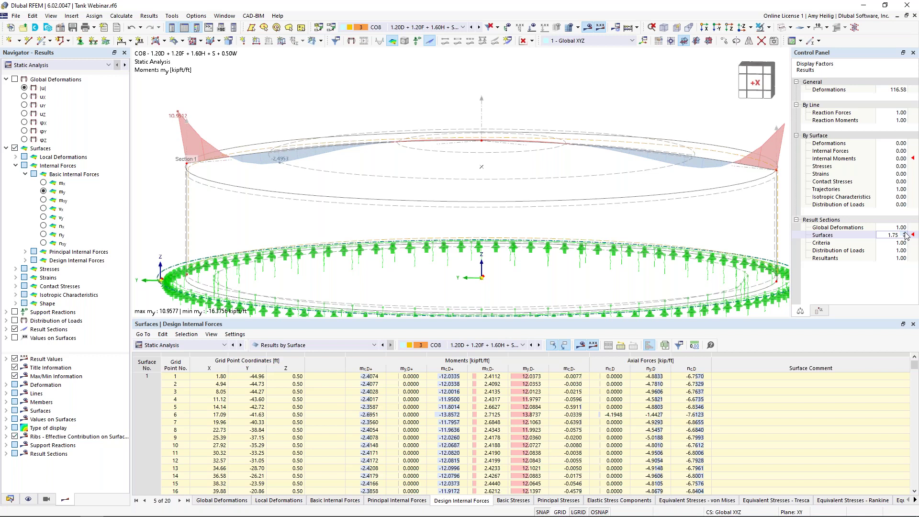
# - Review the moment mx and the shear forces vx and vy along the roof result section for CO8
pyautogui.scroll(-4, 635, 189)
pyautogui.keyDown('ctrl'); pyautogui.moveTo(634, 188); pyautogui.dragTo(568, 209, button='middle'); pyautogui.keyUp('ctrl')
pyautogui.moveTo(568, 209); pyautogui.dragTo(511, 210, button='middle')
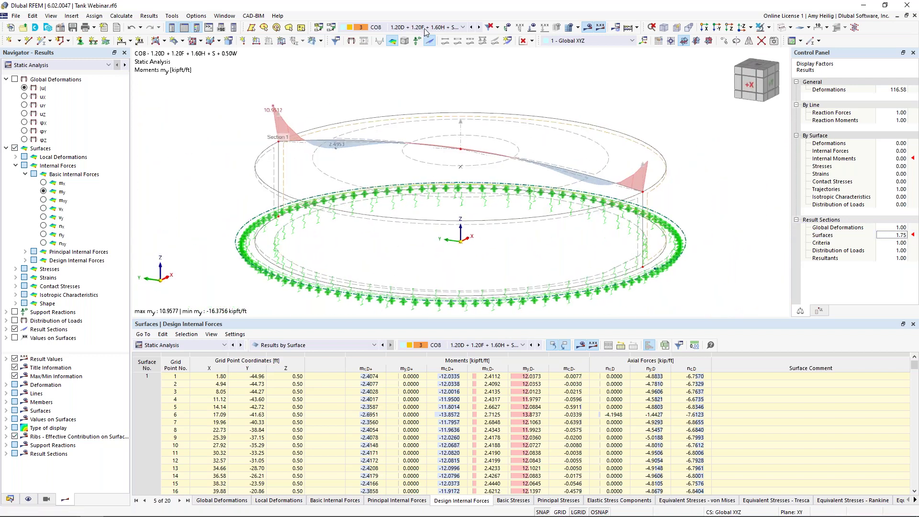
pyautogui.click(43, 183)
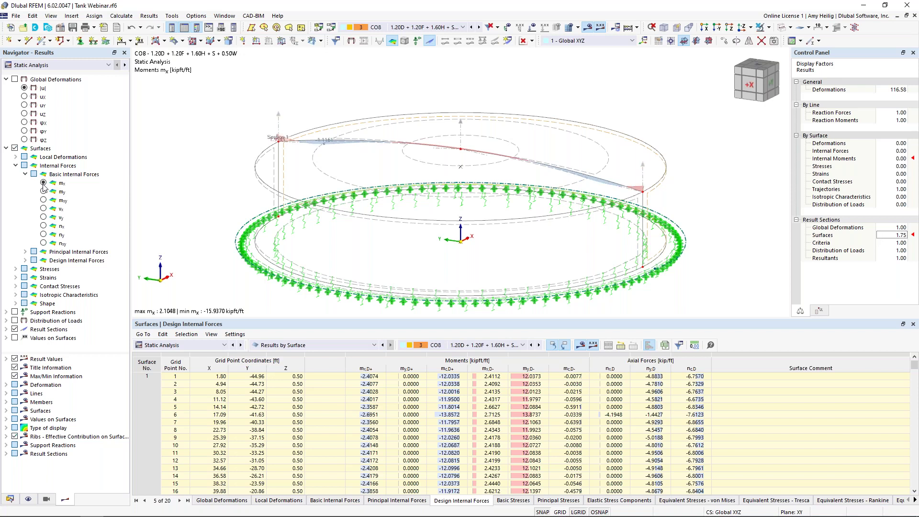
pyautogui.click(43, 208)
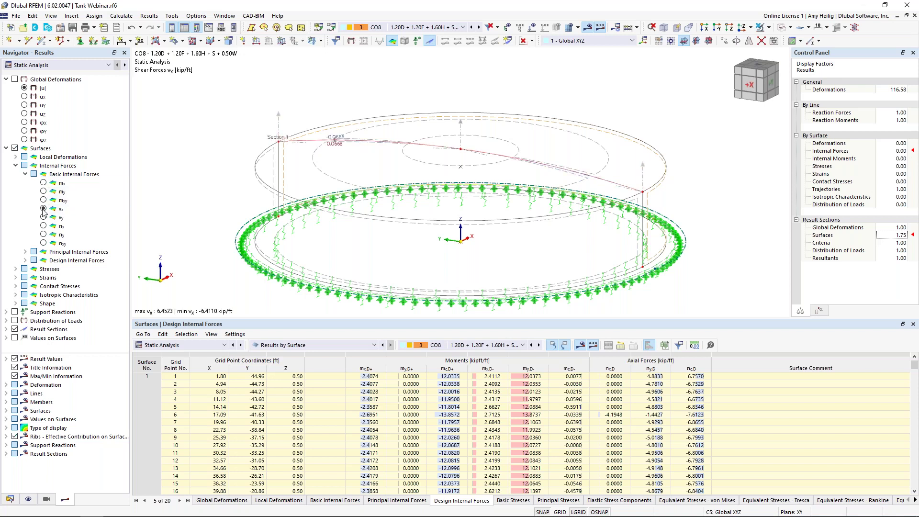
pyautogui.click(43, 217)
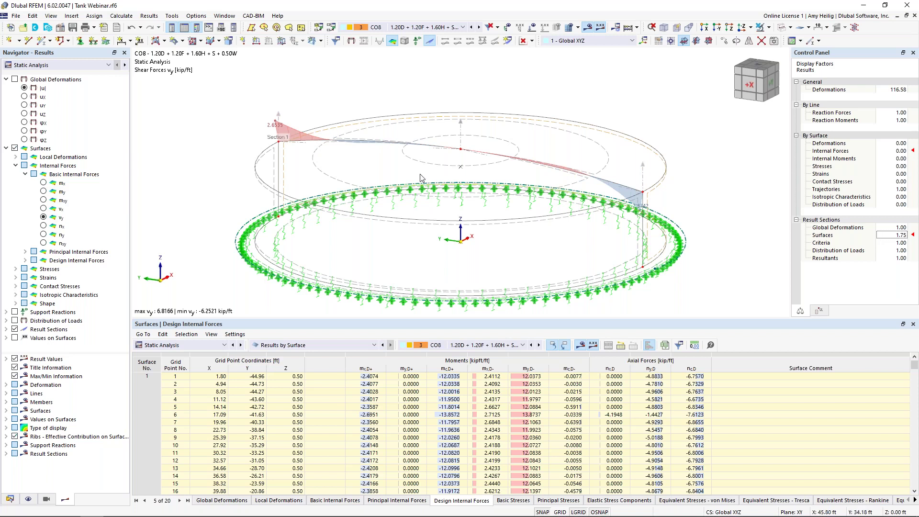
# - Open the result diagrams for the roof result section and add the basic internal forces mx and my
pyautogui.rightClick(462, 135)
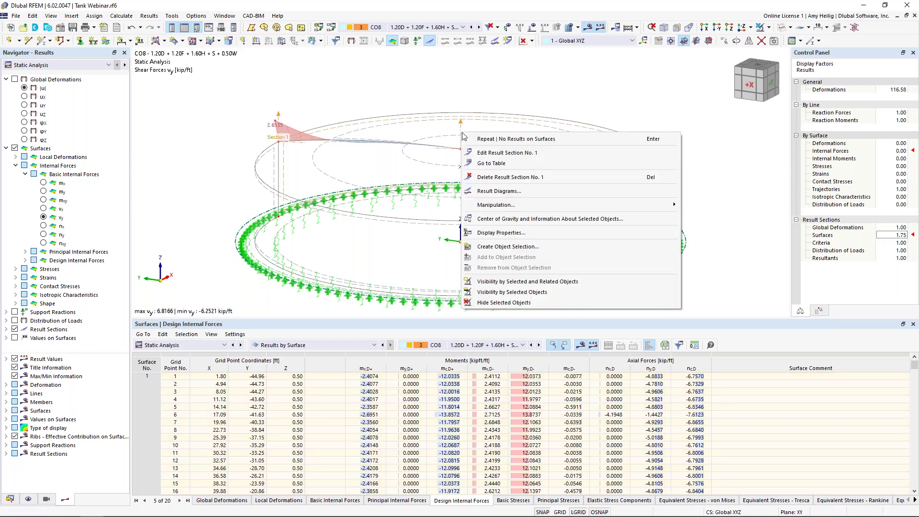
pyautogui.click(493, 192)
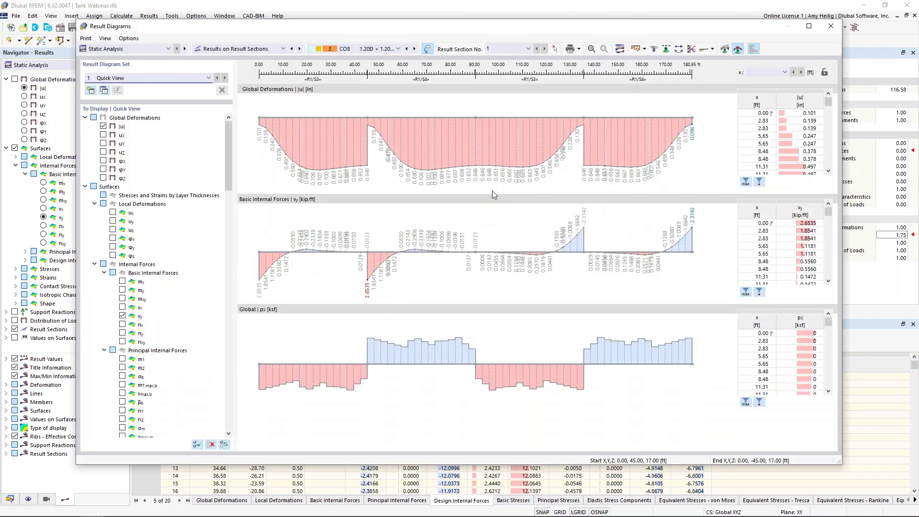
pyautogui.click(123, 282)
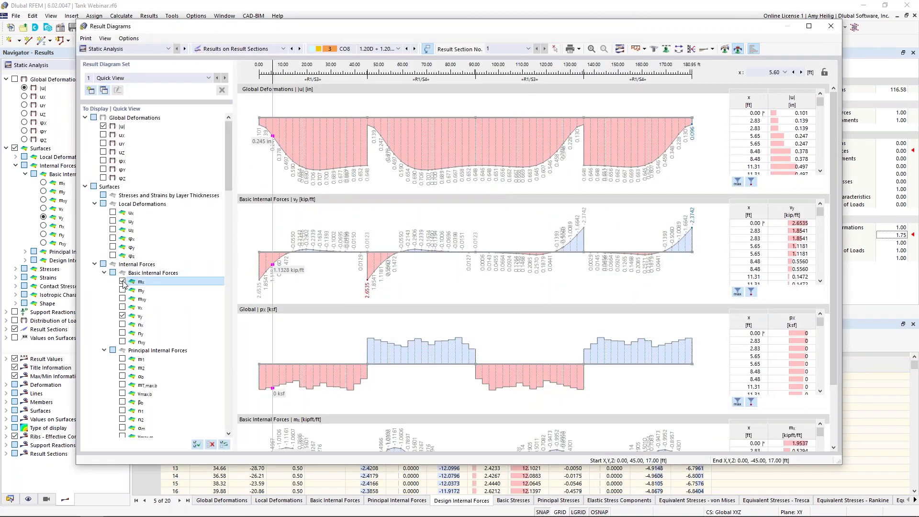
pyautogui.click(122, 290)
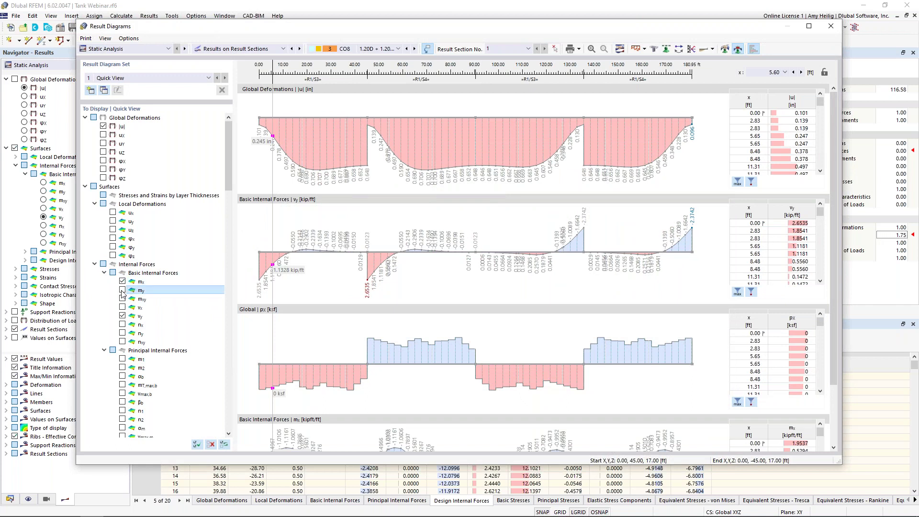
pyautogui.scroll(-1, 315, 294)
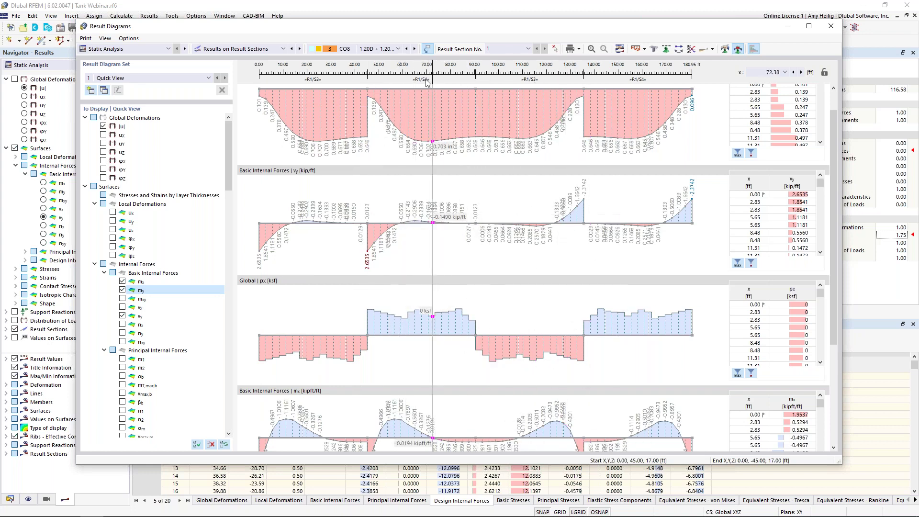
# - Switch the result diagrams to load combination CO12, review the mx and my diagrams, and close the diagrams
pyautogui.click(398, 48)
pyautogui.click(396, 148)
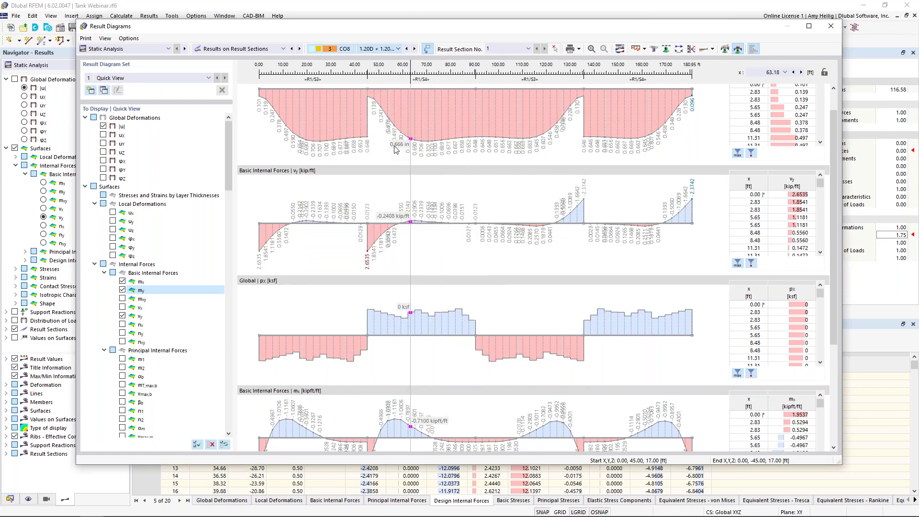
pyautogui.click(398, 49)
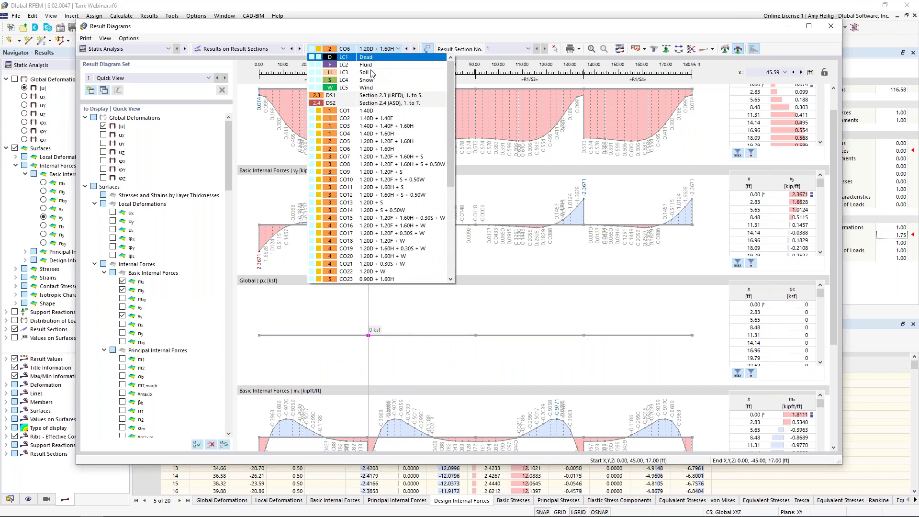
pyautogui.click(388, 199)
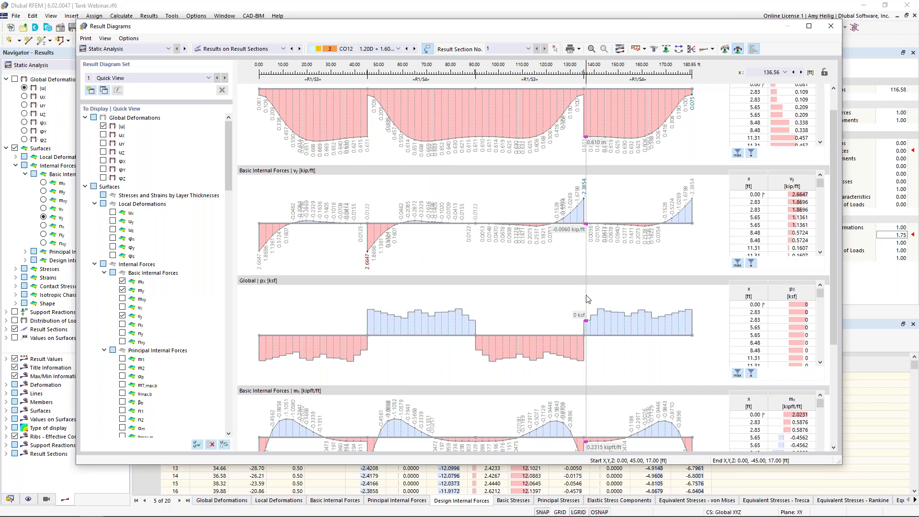
pyautogui.scroll(-2, 552, 249)
pyautogui.scroll(-3, 553, 249)
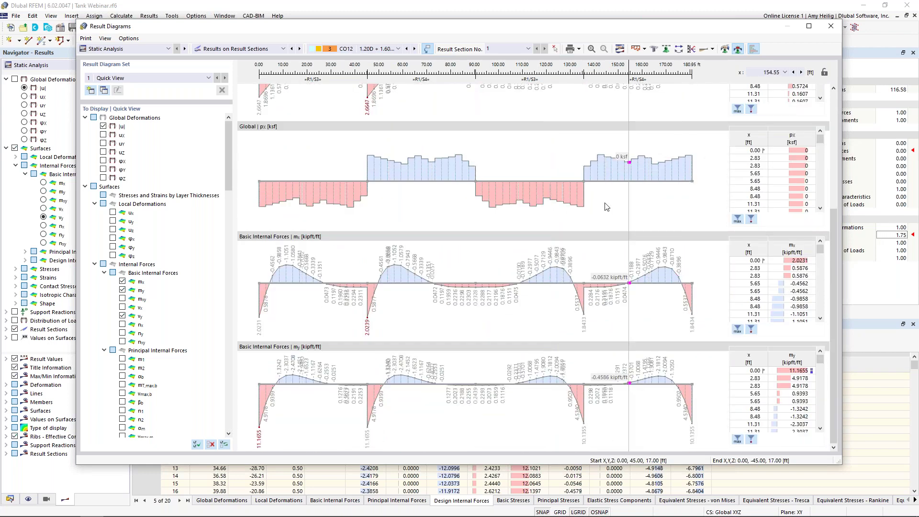
pyautogui.click(830, 27)
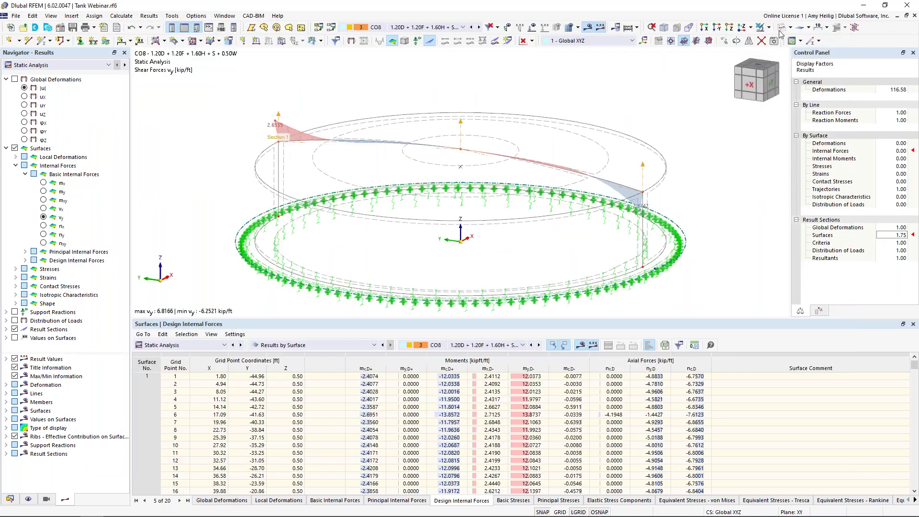
# - Turn the surface result colors back on and switch the results from Static Analysis to Concrete Design
pyautogui.click(522, 41)
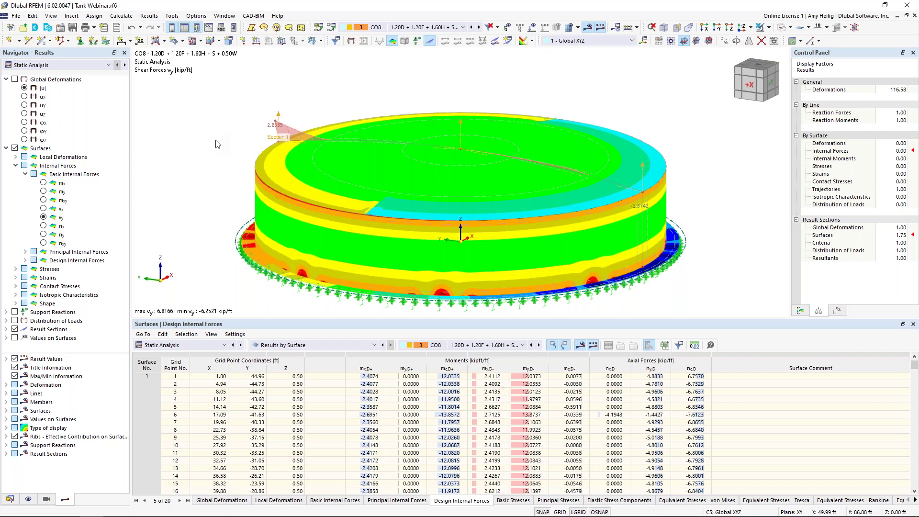
pyautogui.click(36, 66)
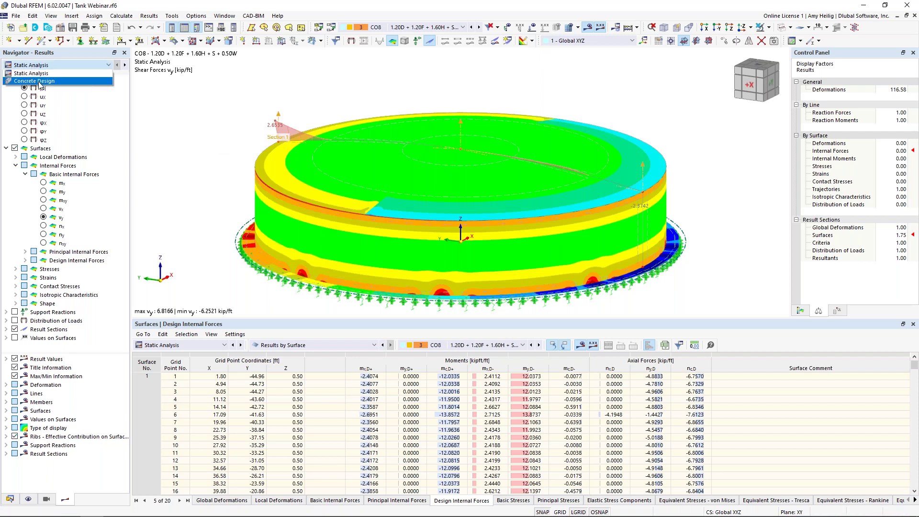
pyautogui.click(39, 83)
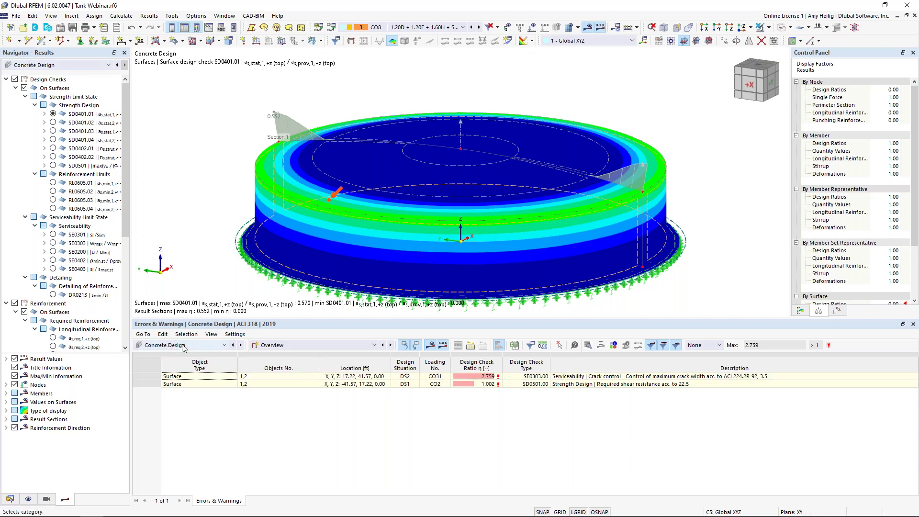
# - Display the Design Ratios on Surfaces table and review the strength, serviceability and reinforcement checks for surfaces 1 to 3
pyautogui.click(280, 349)
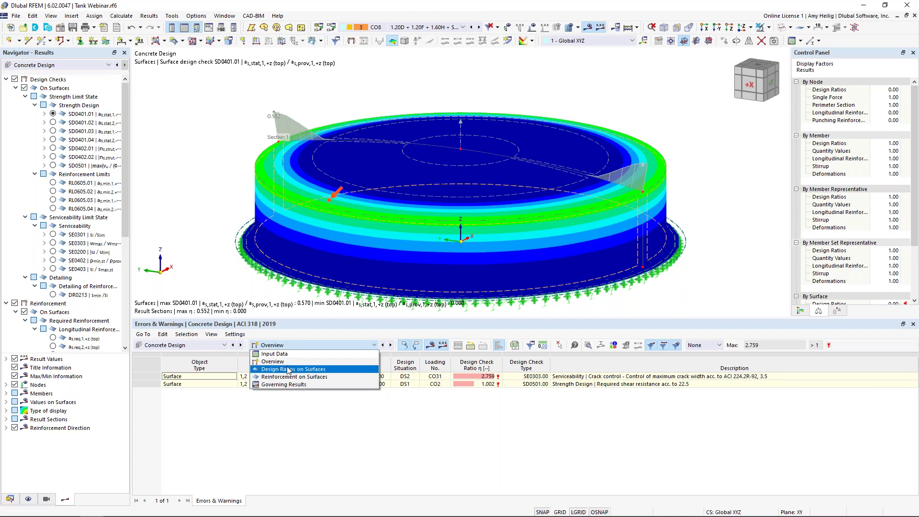
pyautogui.click(288, 370)
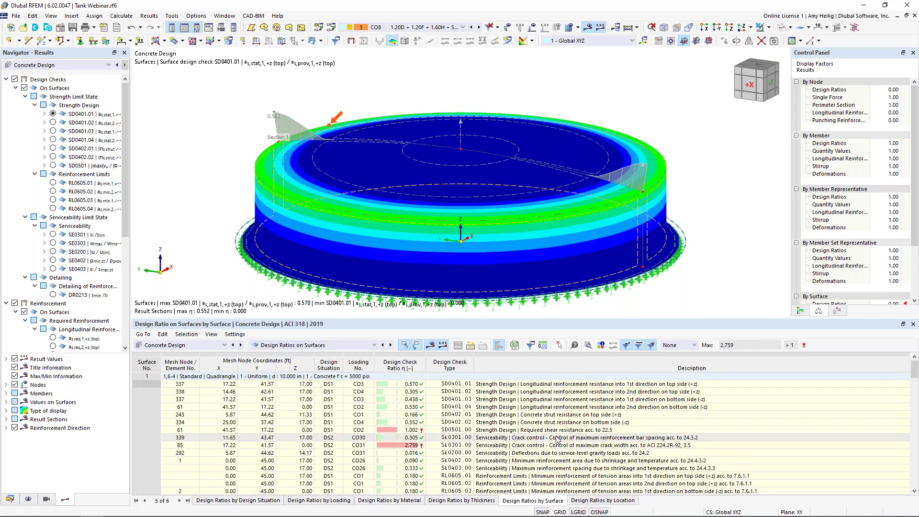
pyautogui.scroll(-4, 556, 440)
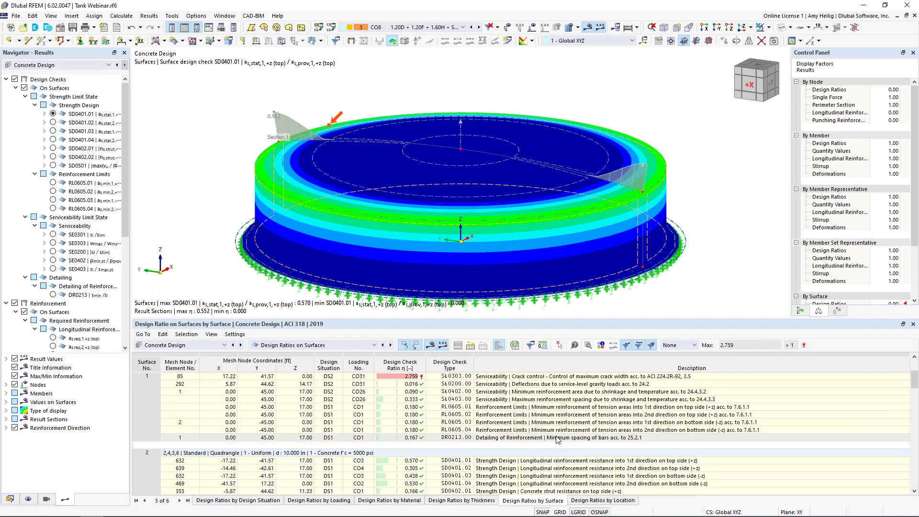
pyautogui.moveTo(570, 318); pyautogui.dragTo(574, 261)
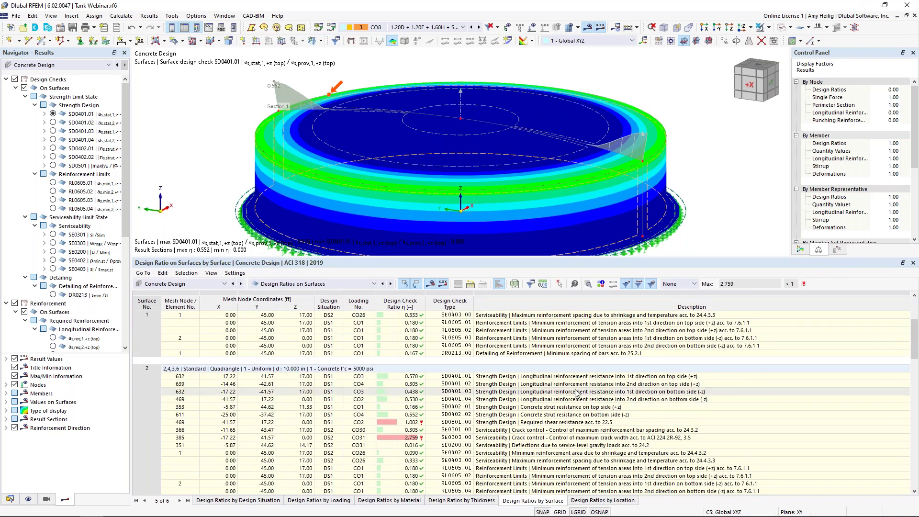
pyautogui.scroll(-6, 577, 393)
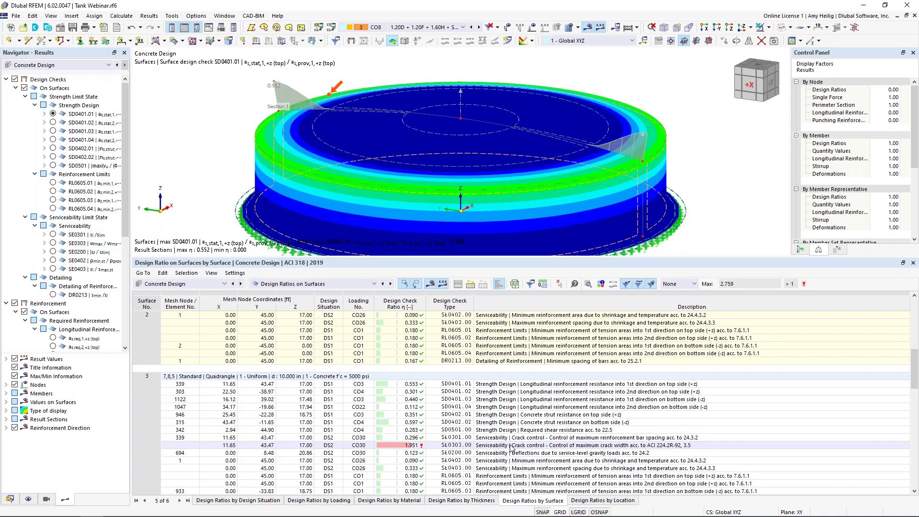
pyautogui.scroll(-1, 511, 449)
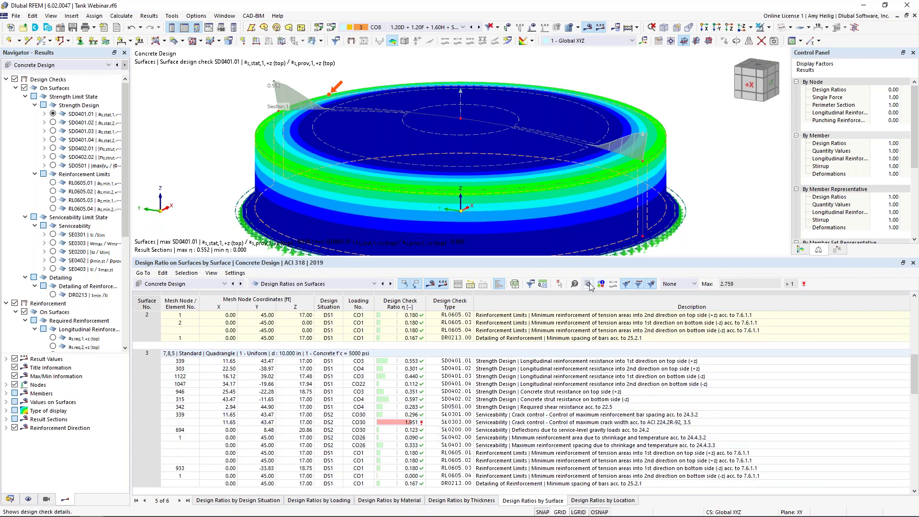
# - Examine the design check details of surface 3's SE0303 maximum crack width check, including its formulas, and close them
pyautogui.click(571, 422)
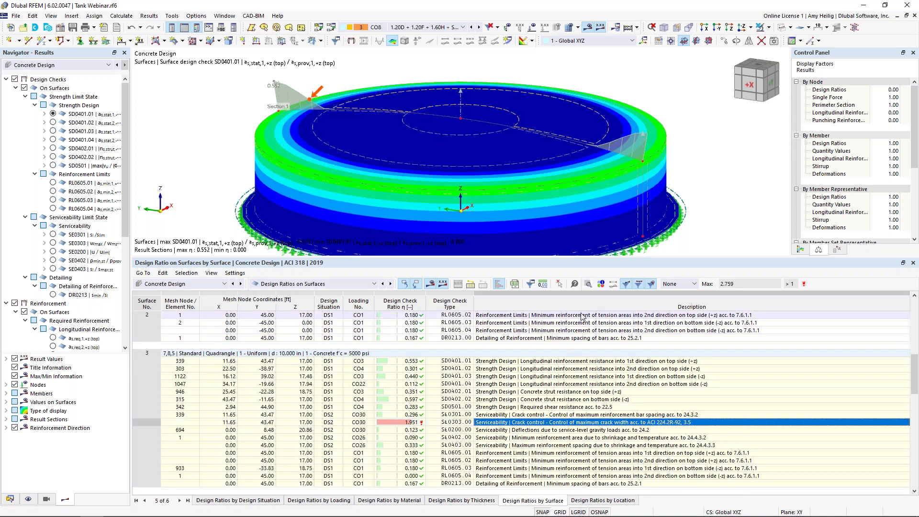
pyautogui.click(589, 285)
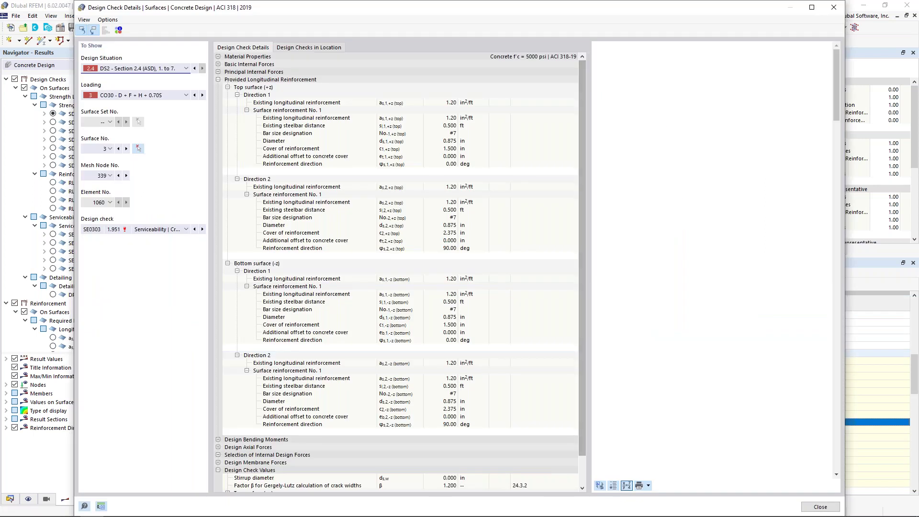
pyautogui.moveTo(586, 282); pyautogui.dragTo(477, 278)
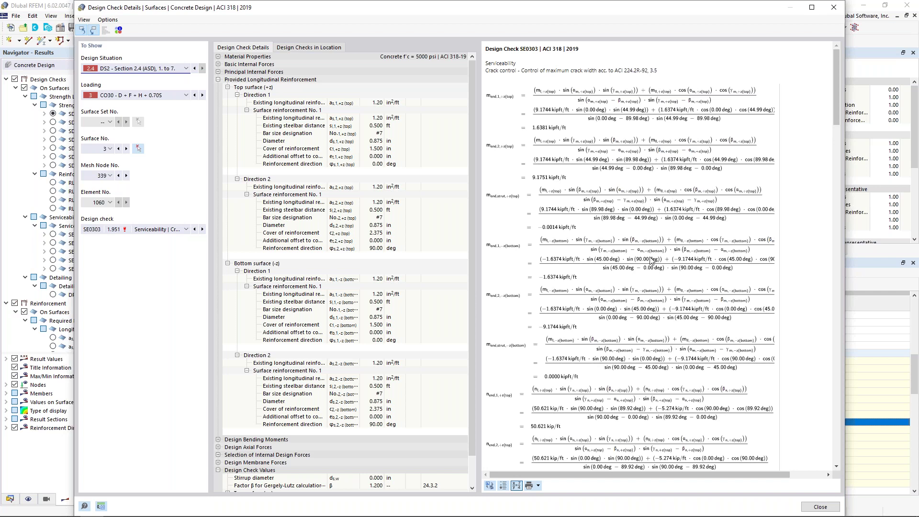
pyautogui.scroll(-8, 651, 261)
pyautogui.scroll(-10, 651, 260)
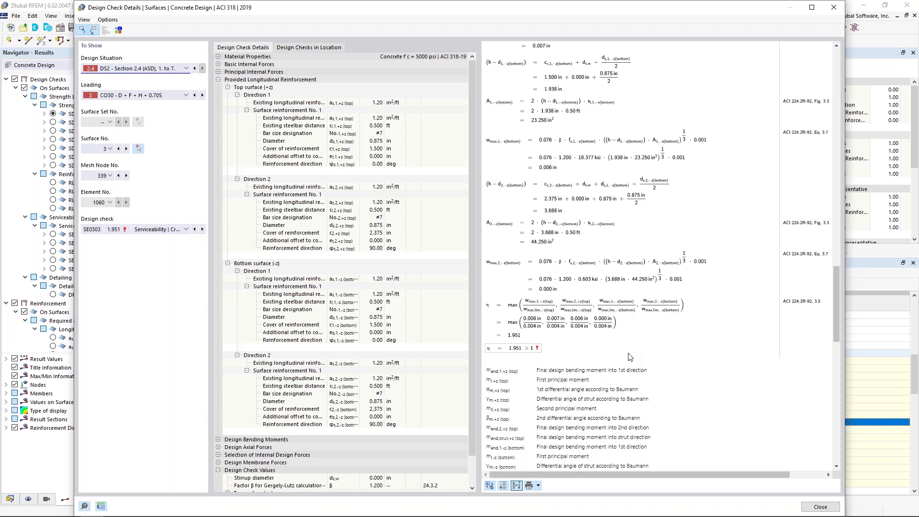
pyautogui.scroll(3, 618, 326)
pyautogui.scroll(2, 618, 326)
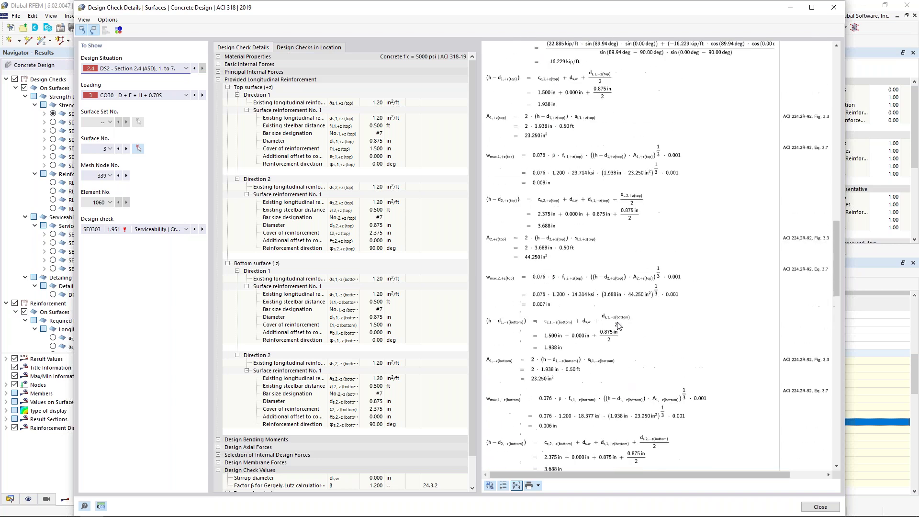
pyautogui.click(820, 507)
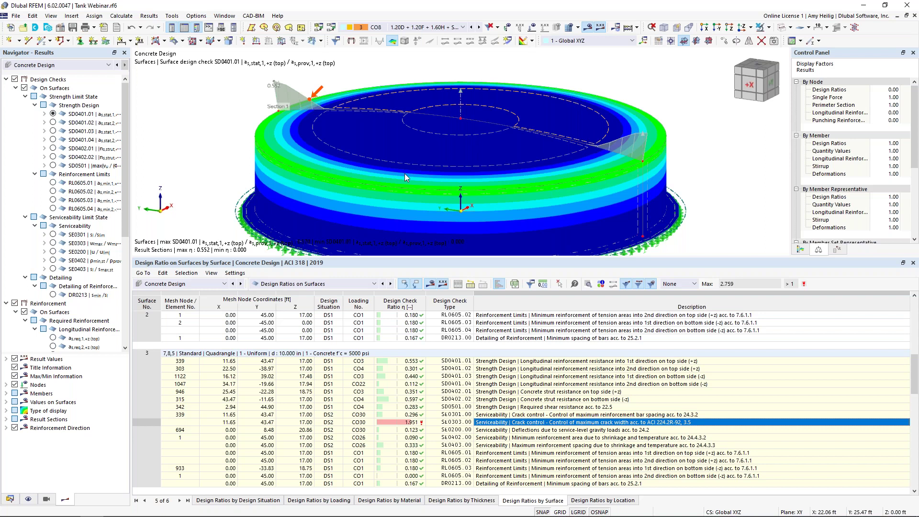
# - Shrink the results table to enlarge the model view and switch to the Tank Geotech.rf6 model
pyautogui.moveTo(475, 257); pyautogui.dragTo(475, 341)
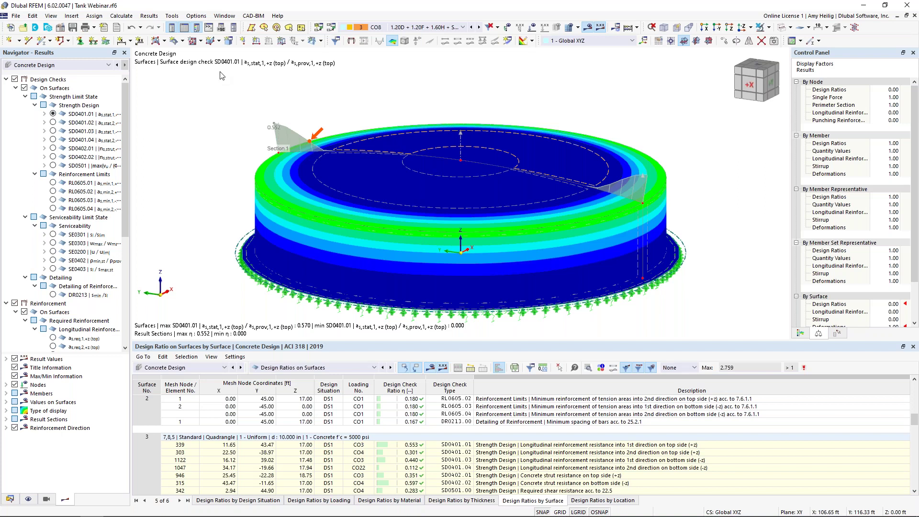
pyautogui.click(227, 17)
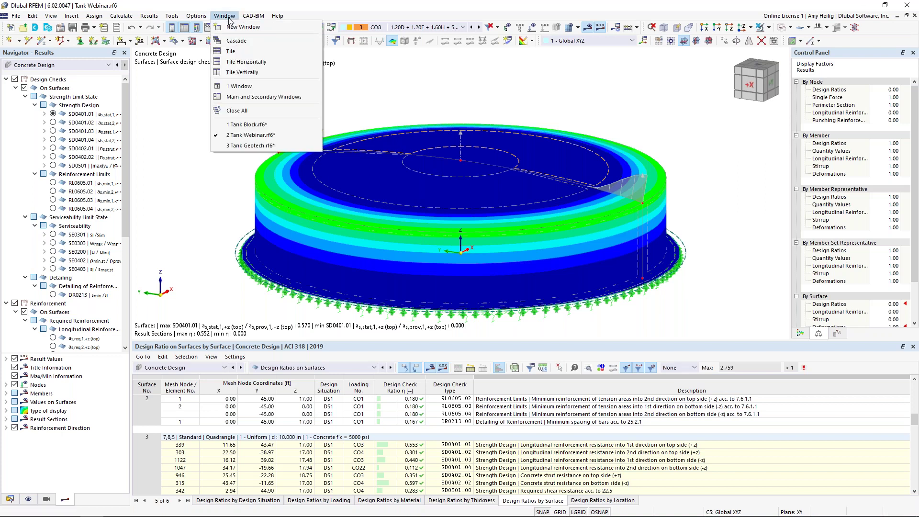
pyautogui.click(242, 146)
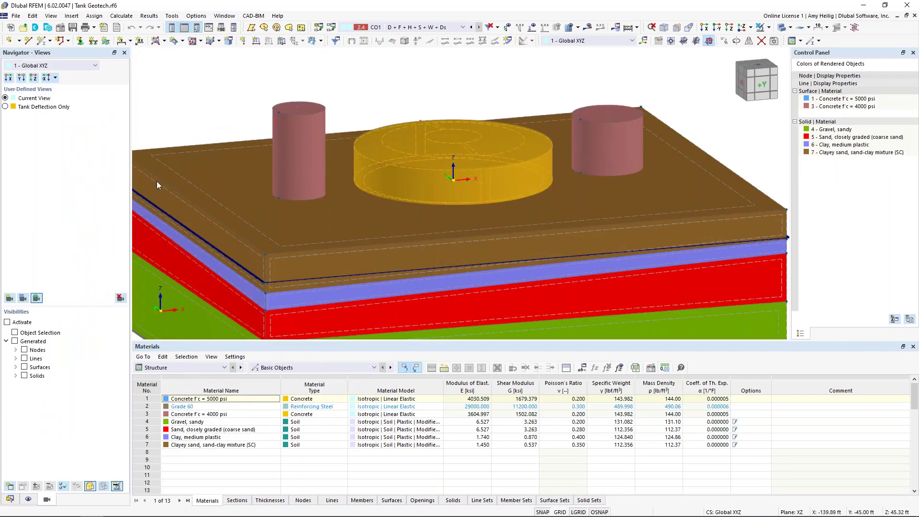
# - Review the activated add-ons in the Tank Geotech model's base data, including Geotechnical Analysis, and leave without changes
pyautogui.click(10, 499)
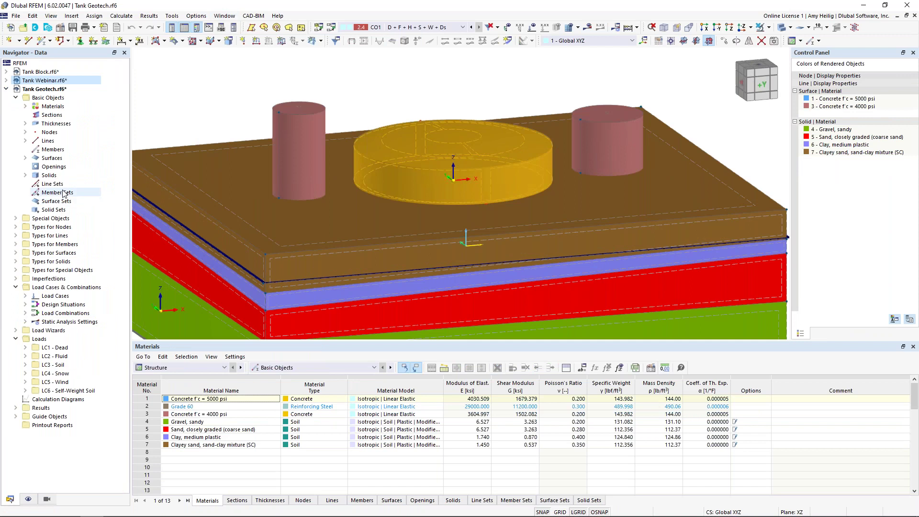
pyautogui.click(234, 103)
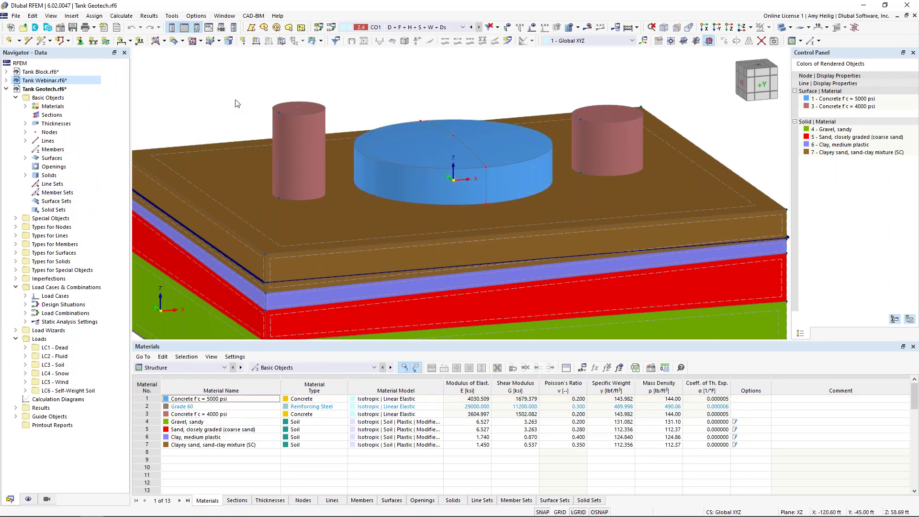
pyautogui.click(61, 90)
pyautogui.rightClick(61, 90)
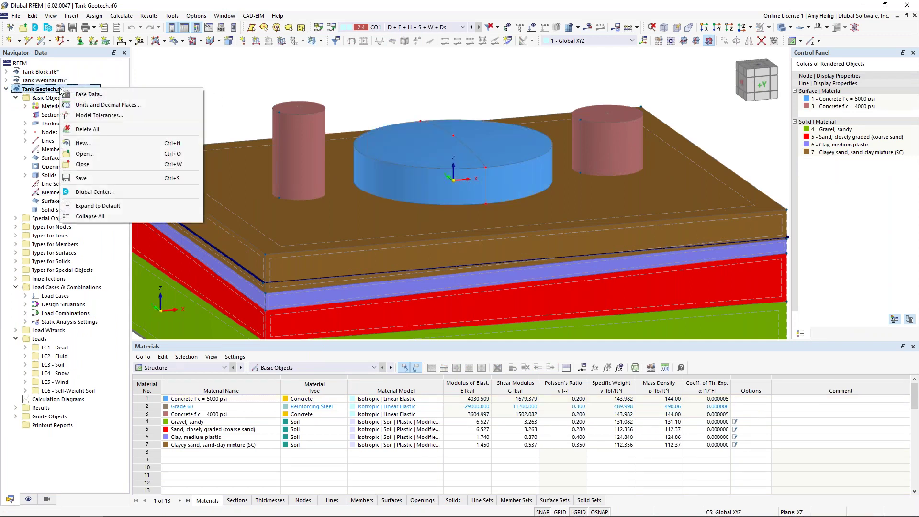
pyautogui.click(82, 96)
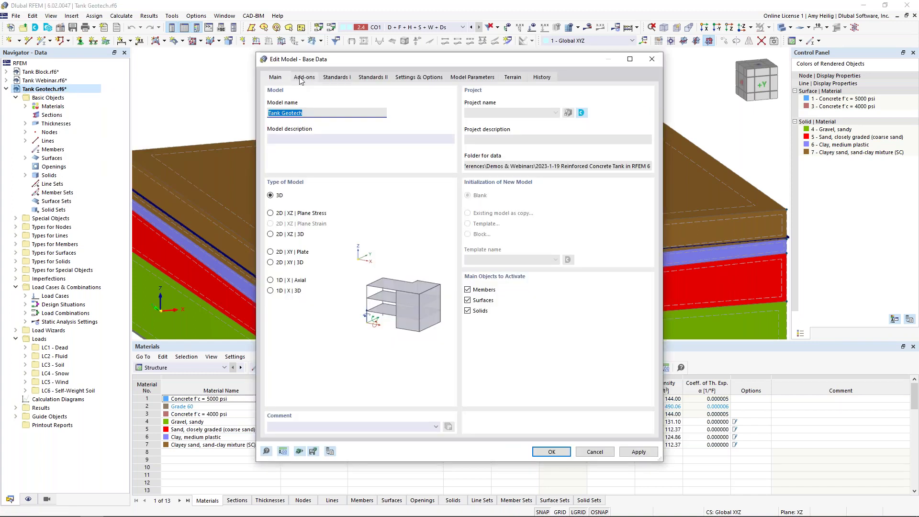
pyautogui.click(301, 79)
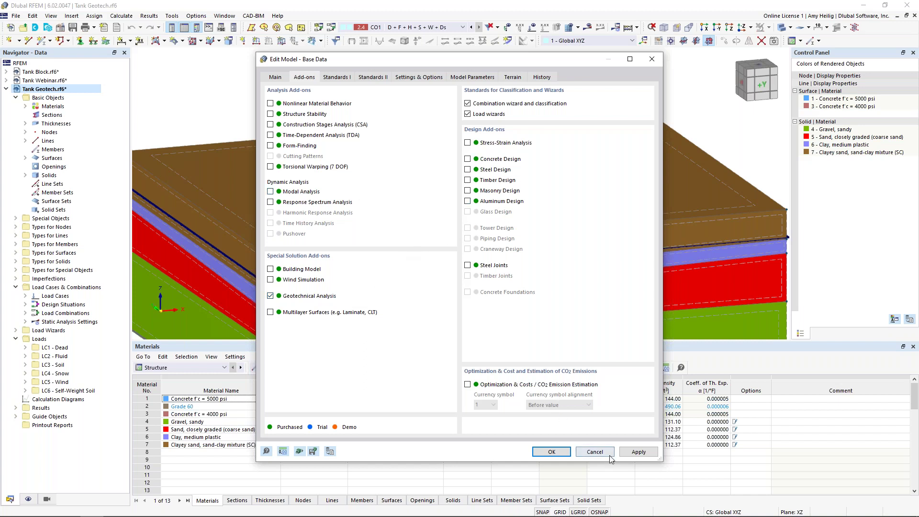
pyautogui.click(595, 452)
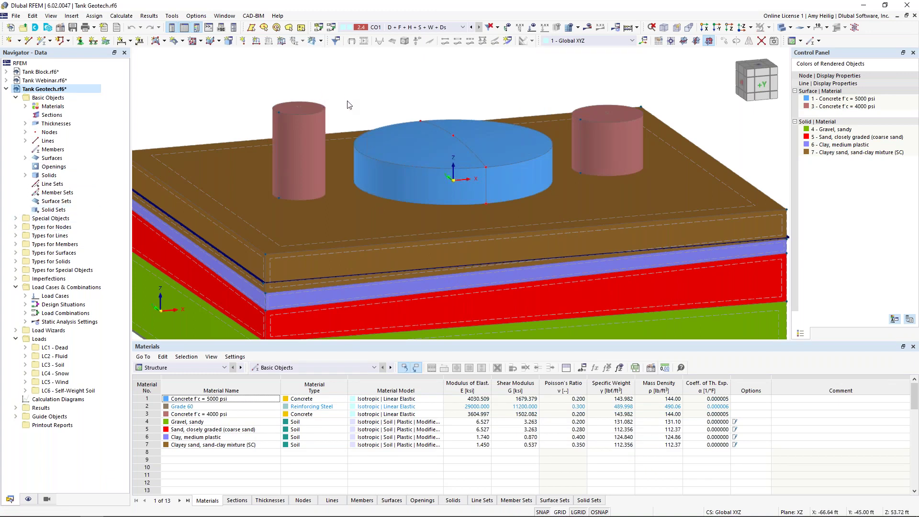
# - Examine the tank and the neighbouring cylindrical structures standing on the soil massif
pyautogui.scroll(2, 349, 105)
pyautogui.scroll(2, 436, 143)
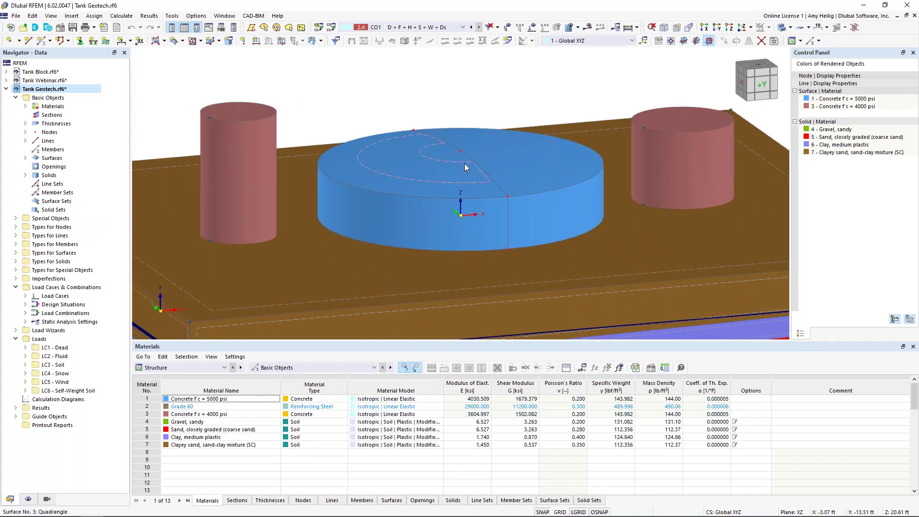
pyautogui.moveTo(465, 167)
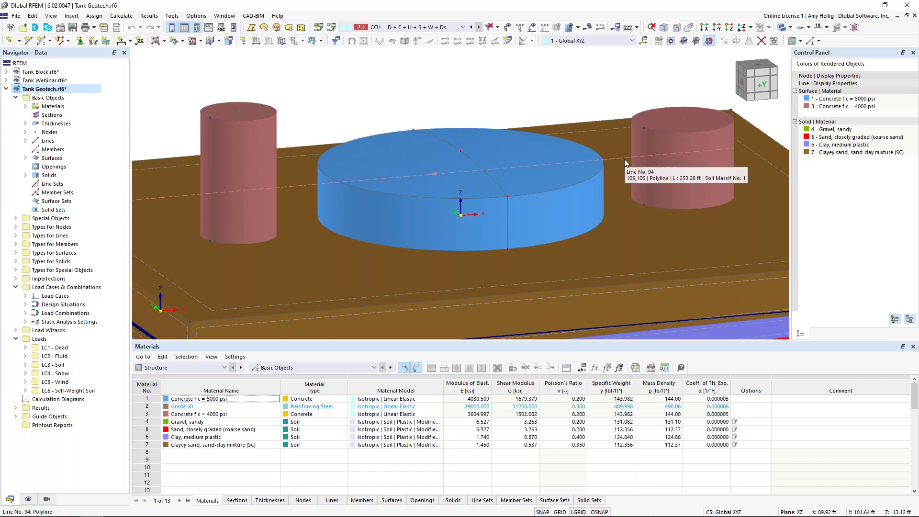
pyautogui.keyDown('ctrl'); pyautogui.moveTo(586, 107); pyautogui.dragTo(584, 89, button='middle'); pyautogui.keyUp('ctrl')
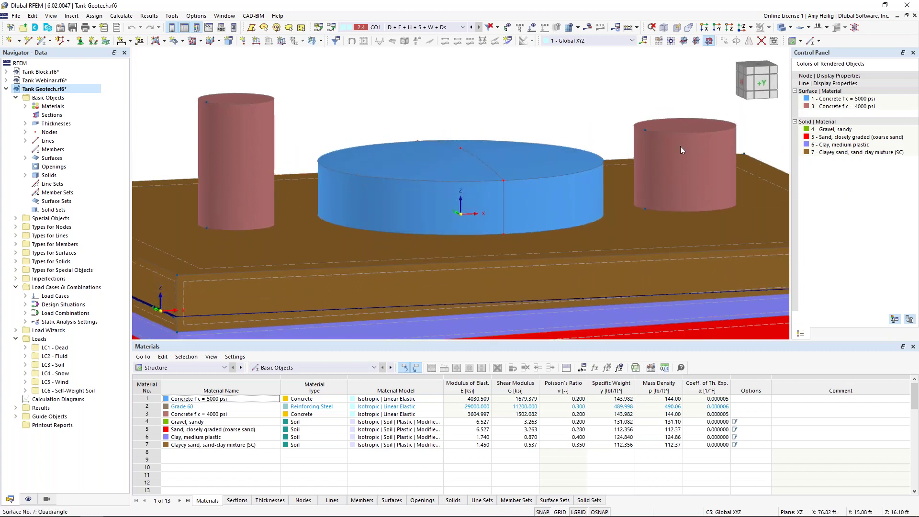
pyautogui.moveTo(680, 147)
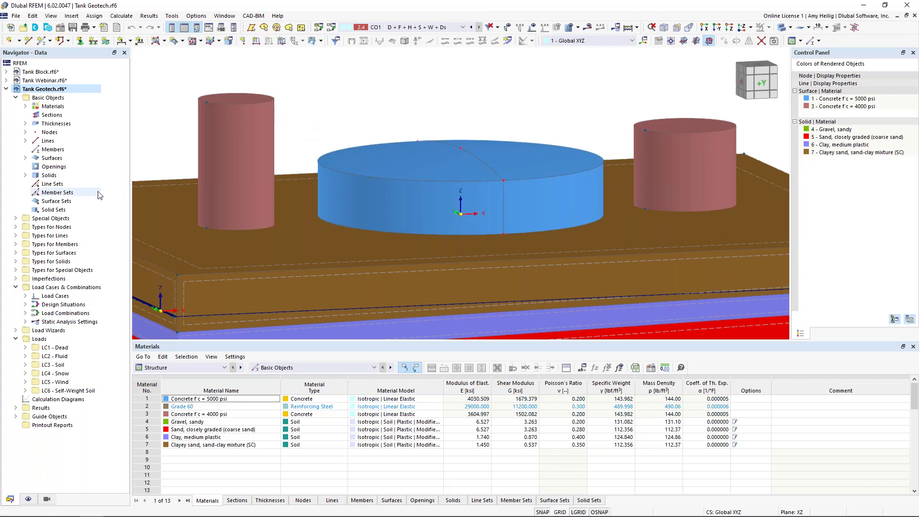
# - Open the model's boreholes for editing and review borehole 1's coordinates, groundwater ordinate and soil layers
pyautogui.click(17, 218)
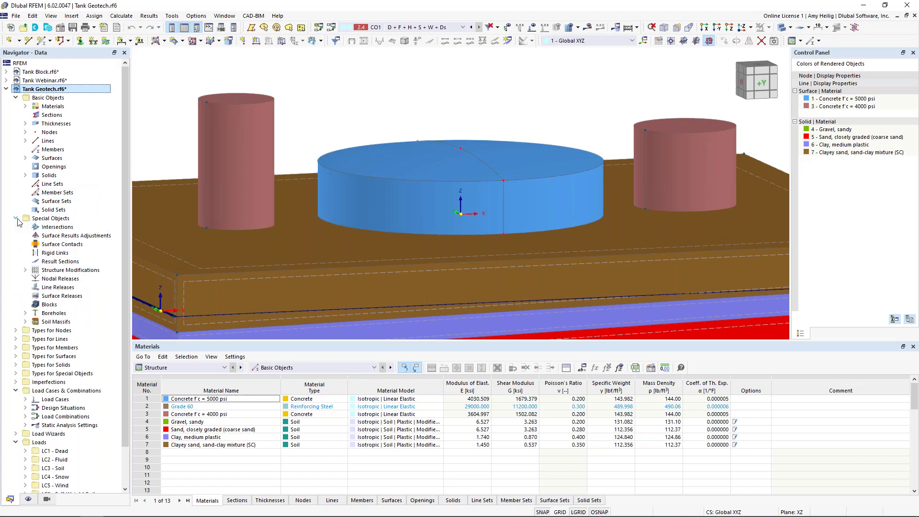
pyautogui.click(25, 313)
pyautogui.rightClick(46, 314)
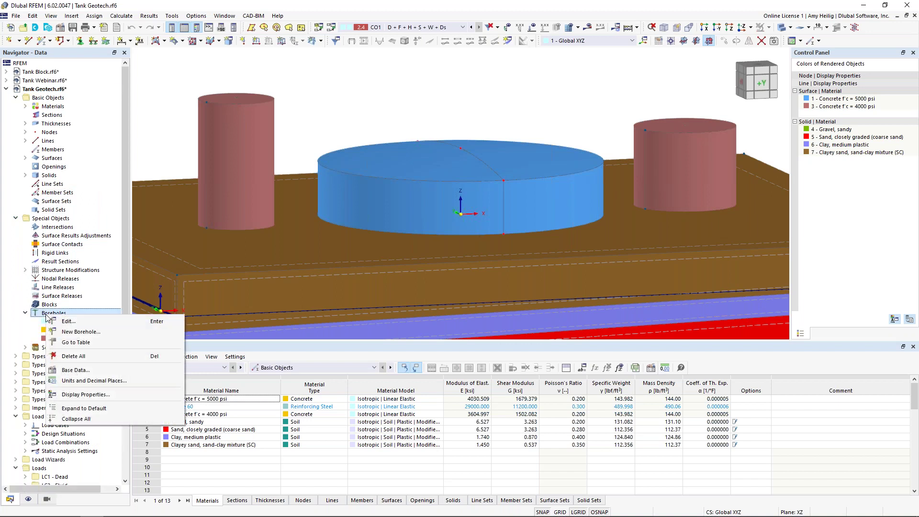
pyautogui.click(67, 321)
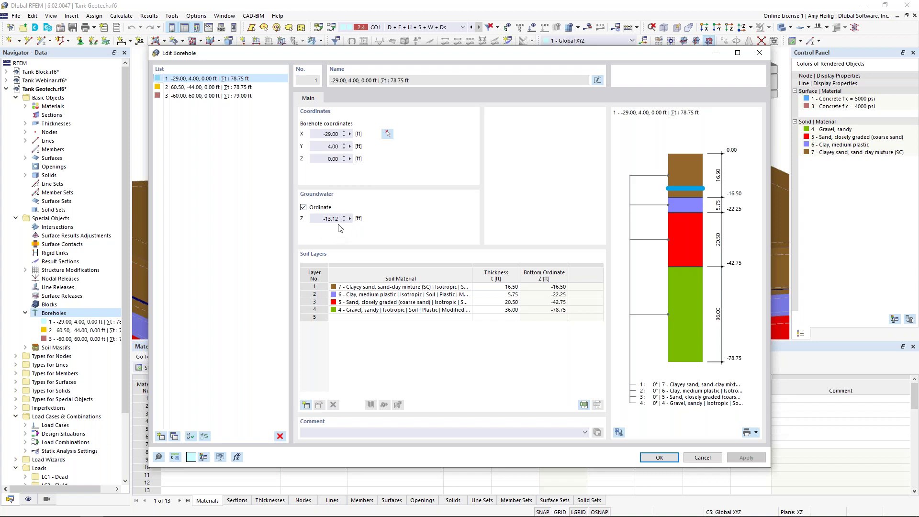
# - Open the material editor from borehole 1's fourth soil layer and discard the blank new material
pyautogui.click(449, 312)
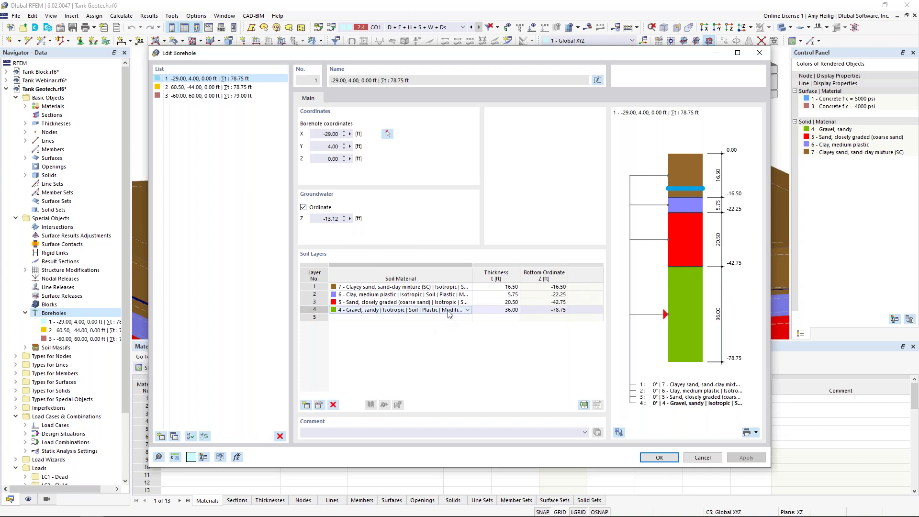
pyautogui.click(468, 311)
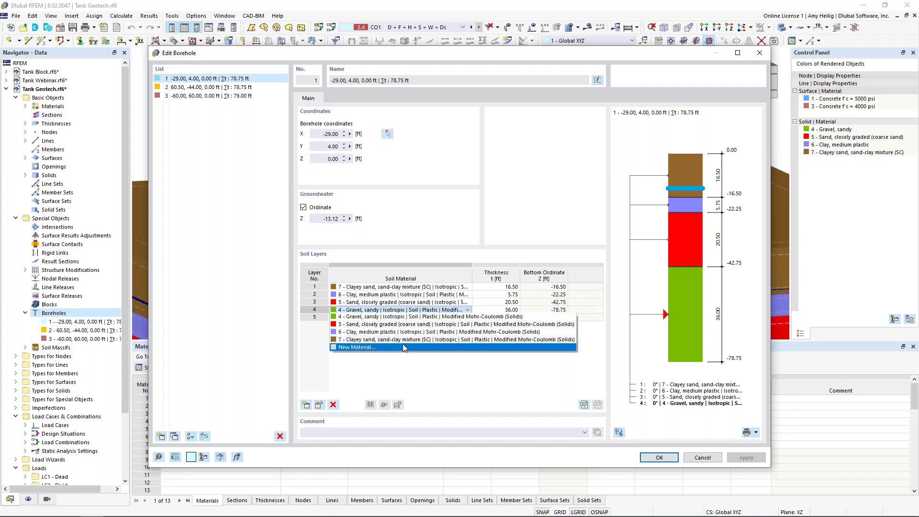
pyautogui.click(440, 310)
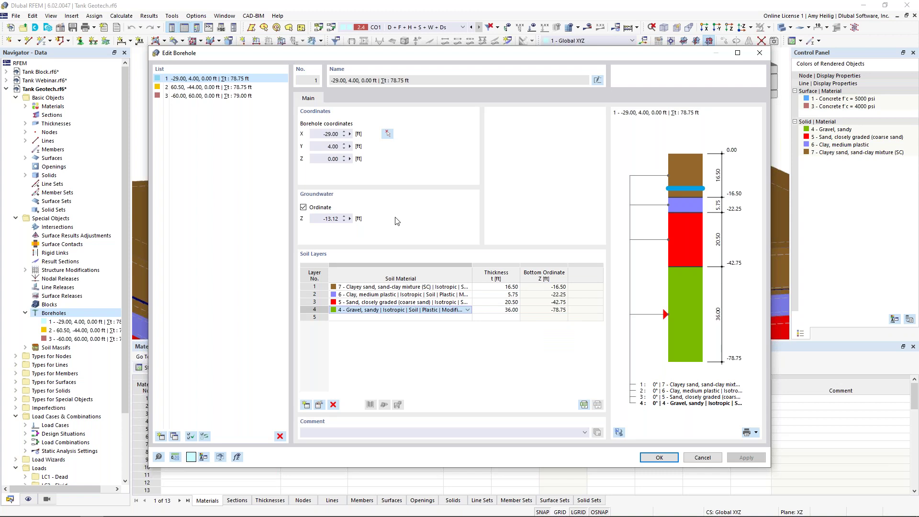
pyautogui.click(258, 424)
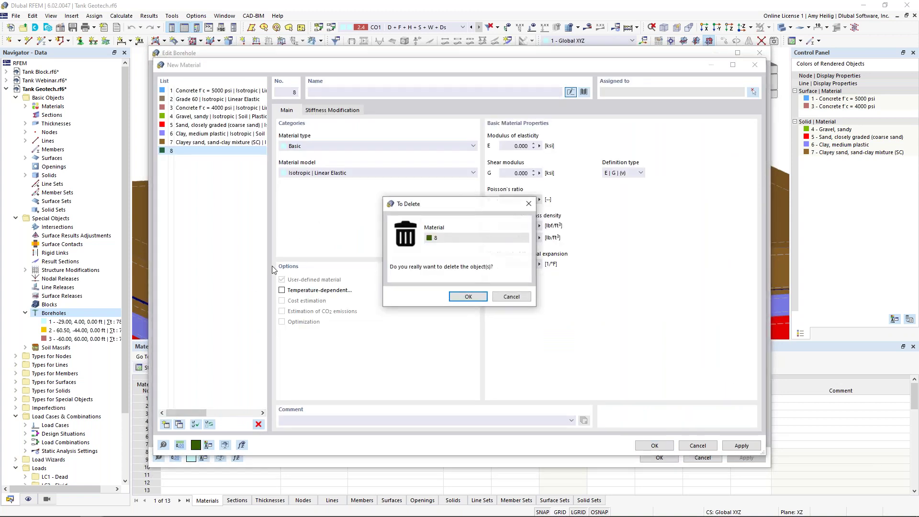
pyautogui.click(468, 297)
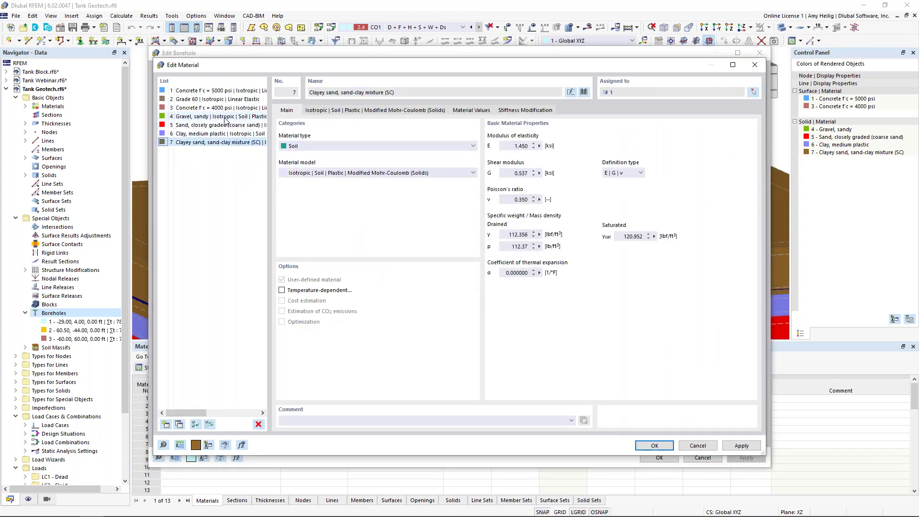
# - For the Gravel, sandy material, browse the Sand and Silt series in the soil material library and leave without choosing a replacement
pyautogui.click(225, 117)
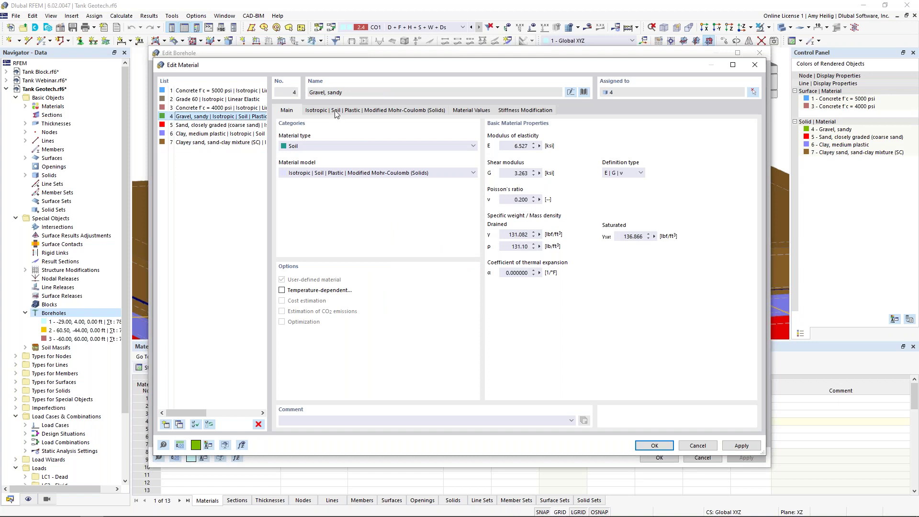
pyautogui.click(585, 93)
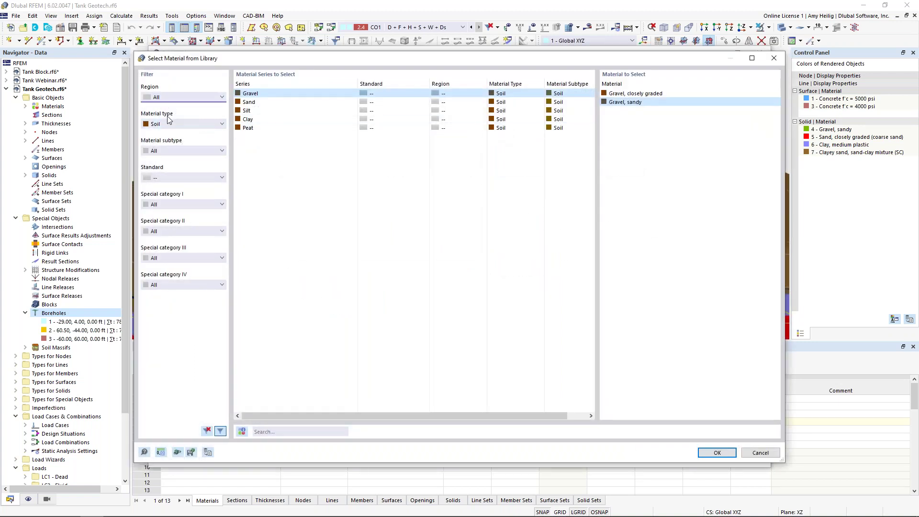
pyautogui.click(250, 102)
pyautogui.click(251, 111)
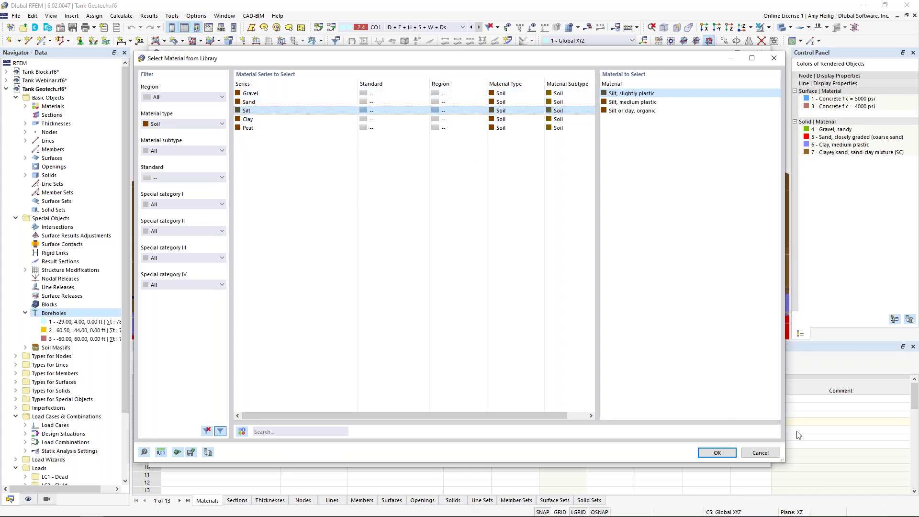
pyautogui.click(761, 452)
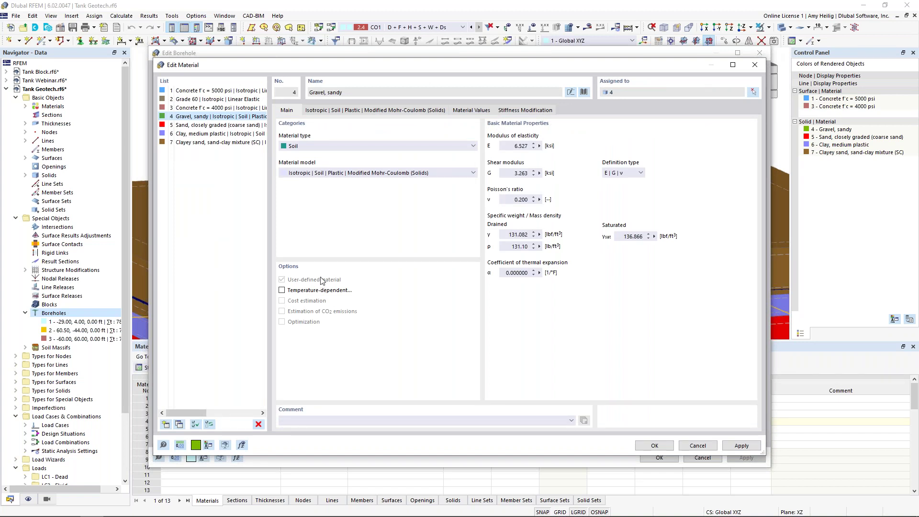
# - Review Gravel, sandy's material values and Modified Mohr-Coulomb parameters, and leave the material editor without changes
pyautogui.click(467, 112)
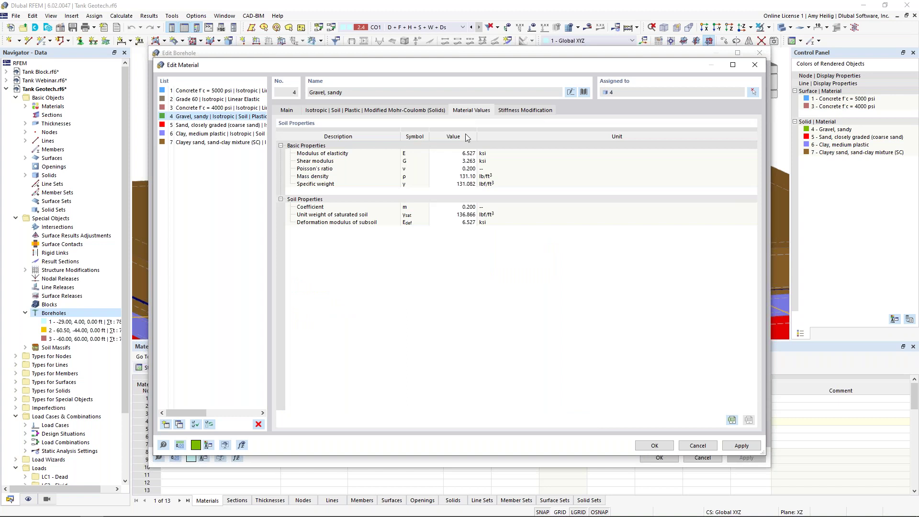
pyautogui.click(400, 113)
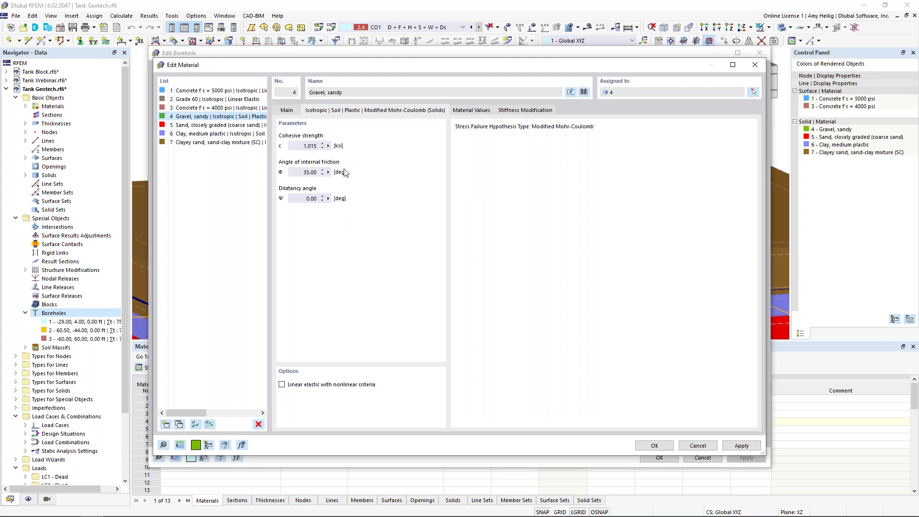
pyautogui.click(286, 112)
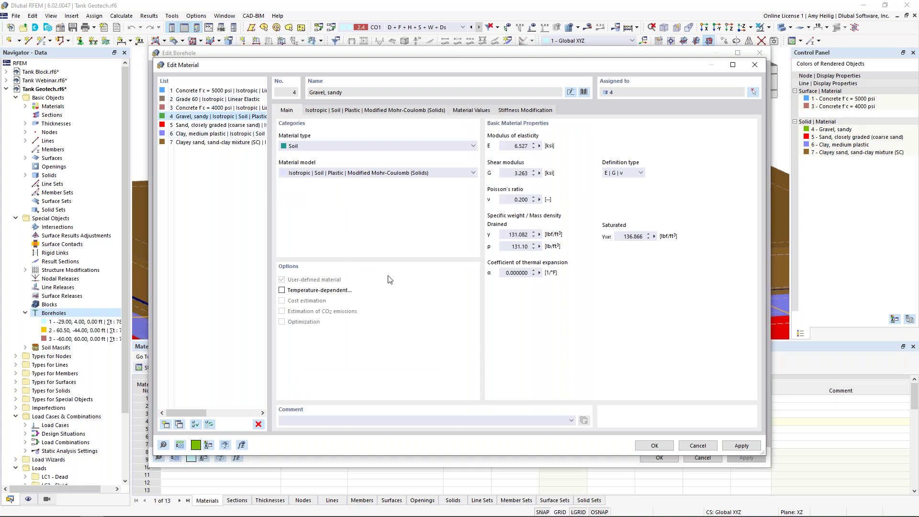
pyautogui.click(697, 445)
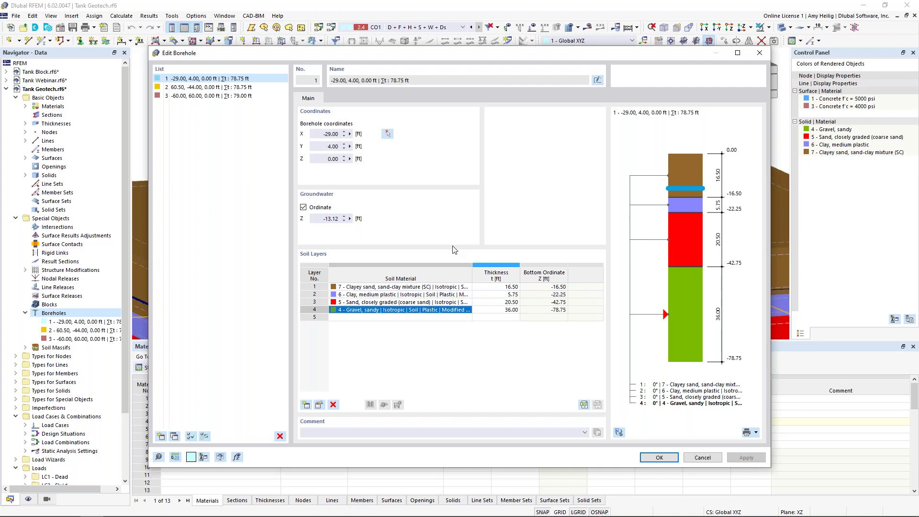
# - Review the coordinates, groundwater ordinates and soil layers of boreholes 2 and 3, and leave without changes
pyautogui.click(203, 89)
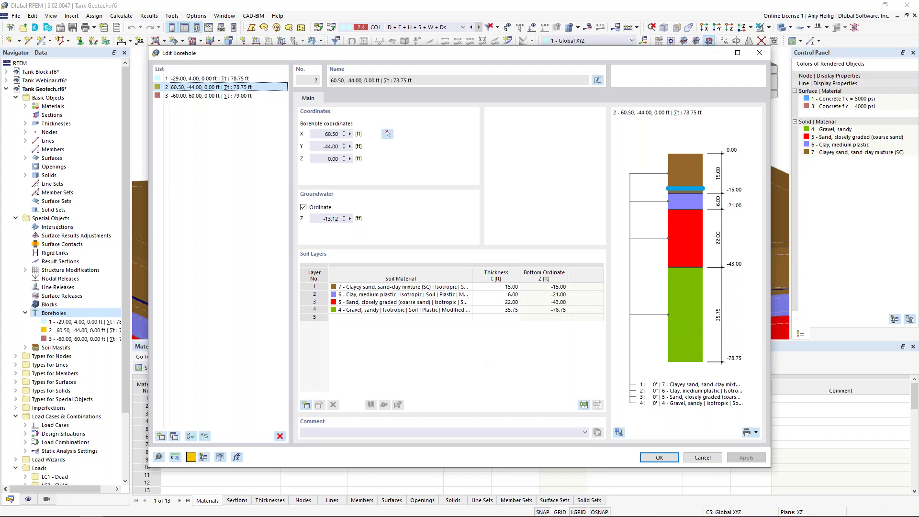
pyautogui.click(213, 96)
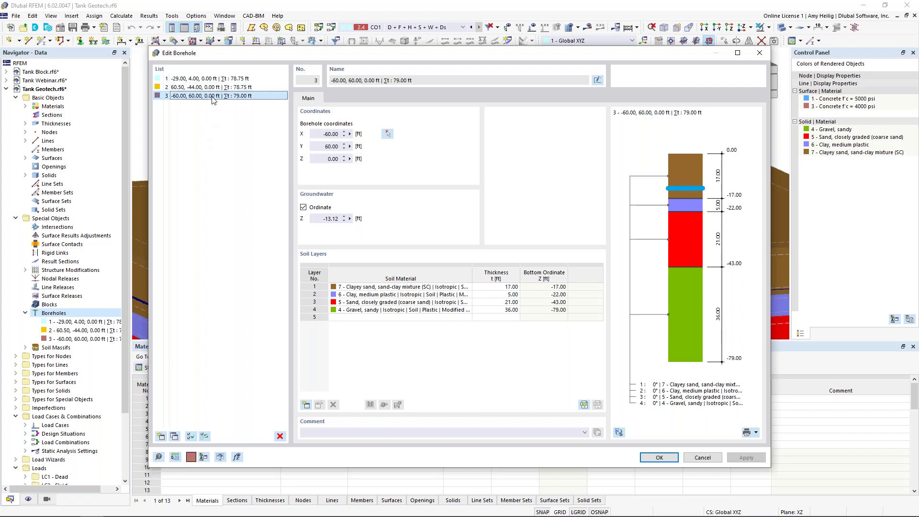
pyautogui.click(697, 460)
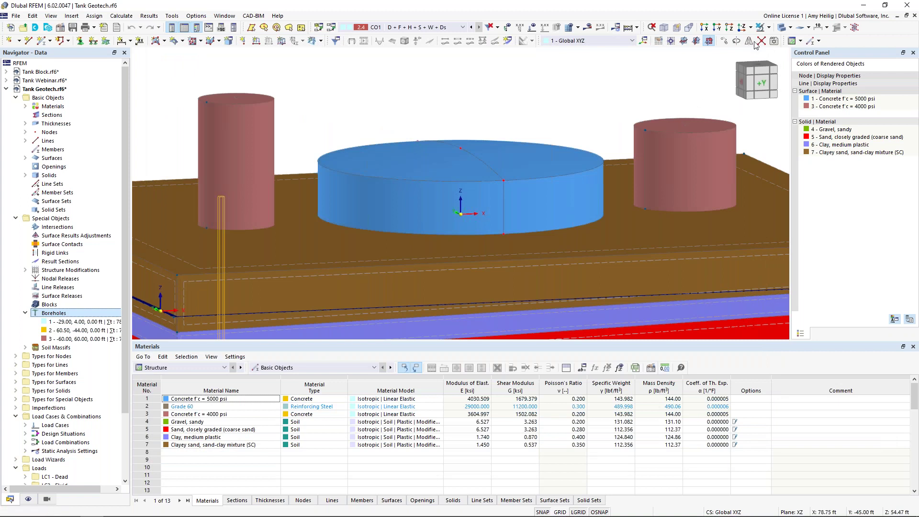
# - Display the model as a wireframe and examine the three boreholes running through the soil layers
pyautogui.click(783, 29)
pyautogui.click(783, 30)
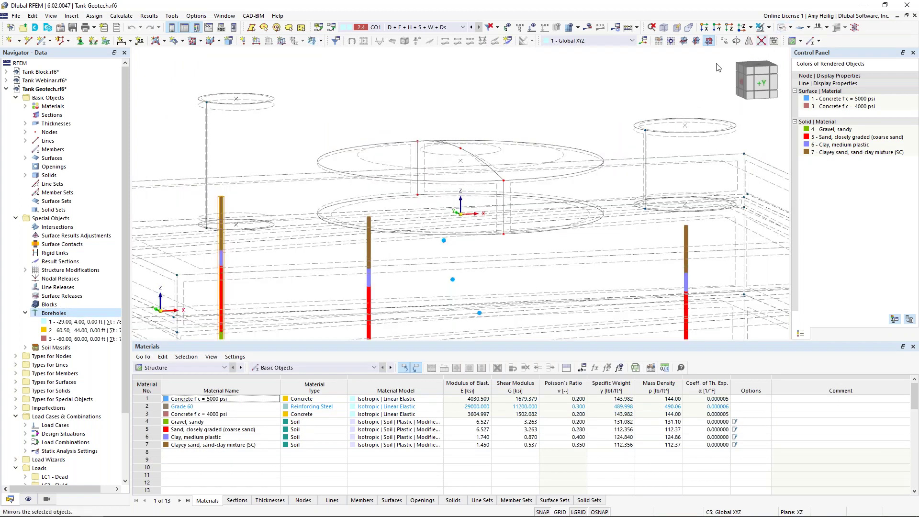
pyautogui.scroll(-5, 596, 247)
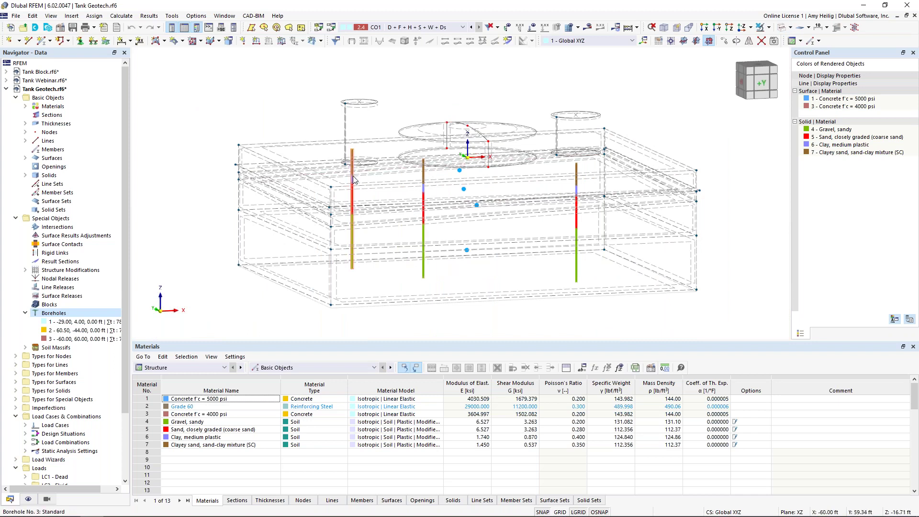
pyautogui.keyDown('ctrl'); pyautogui.moveTo(459, 191); pyautogui.dragTo(464, 171, button='middle'); pyautogui.keyUp('ctrl')
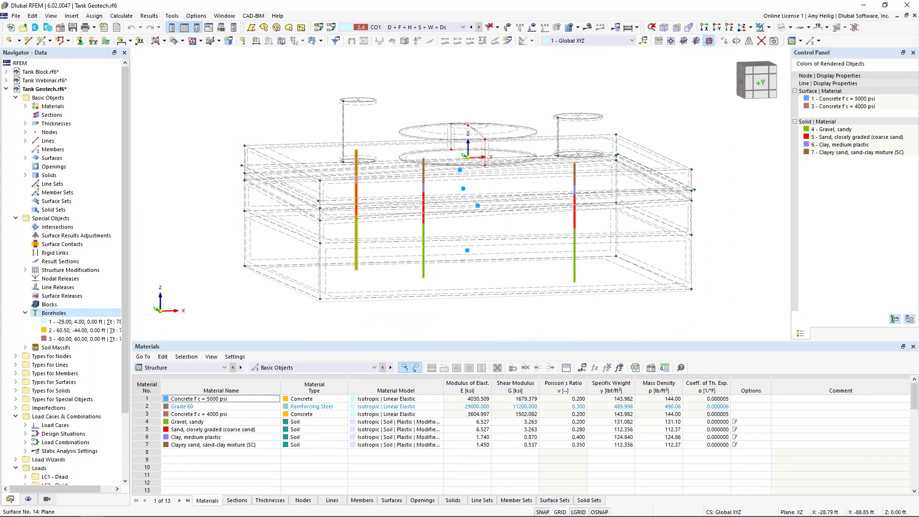
# - Open Massif 1 for editing, review its borehole-based generation, geometry and groundwater options, and leave without changes
pyautogui.click(25, 313)
pyautogui.click(26, 322)
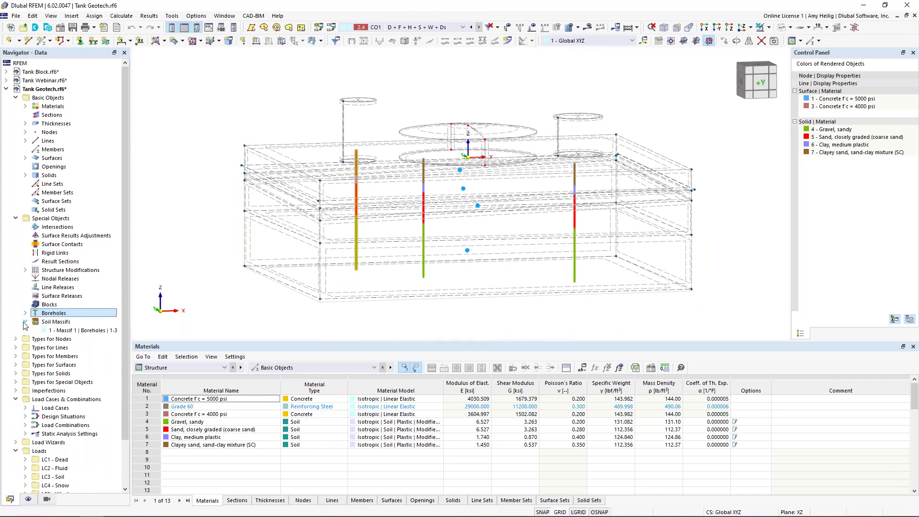
pyautogui.click(72, 329)
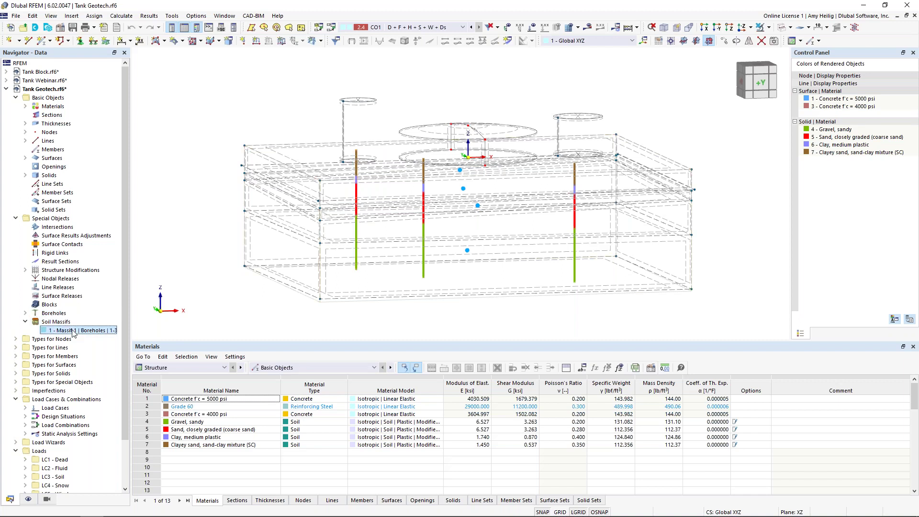
pyautogui.doubleClick(72, 330)
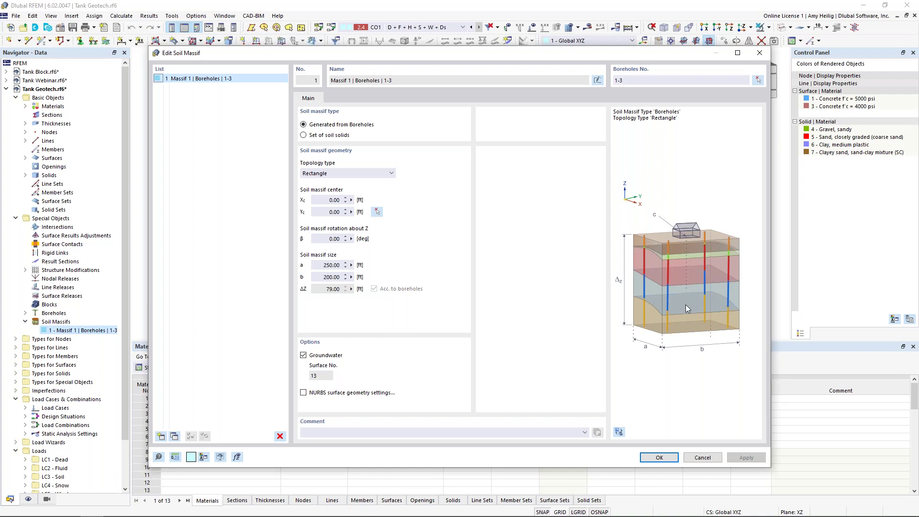
pyautogui.click(702, 457)
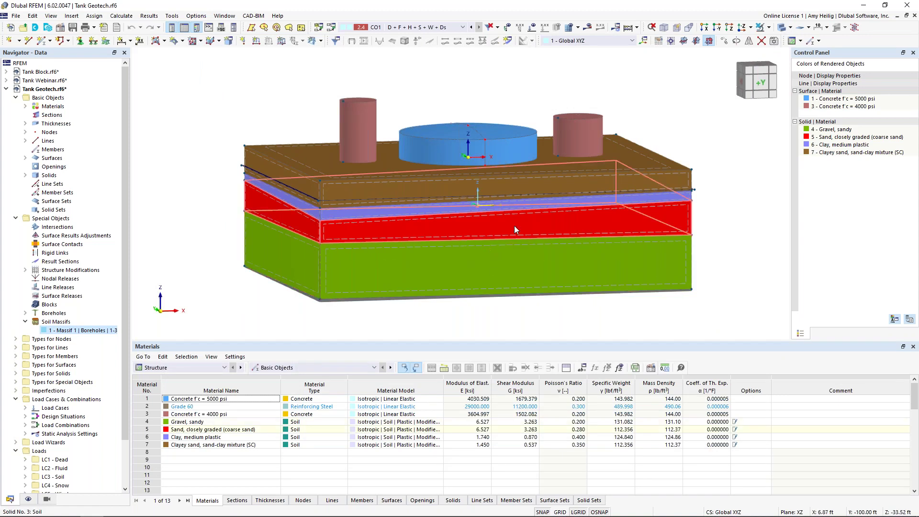
# - Examine the rendered soil layers and groundwater surface, along with the tank and neighbouring structures standing on the massif
pyautogui.click(333, 216)
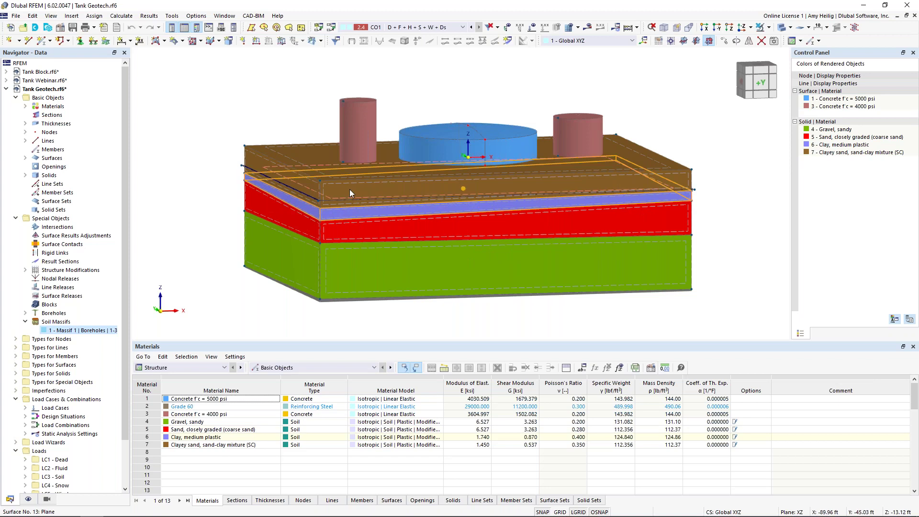
pyautogui.moveTo(262, 98); pyautogui.dragTo(231, 115, button='middle')
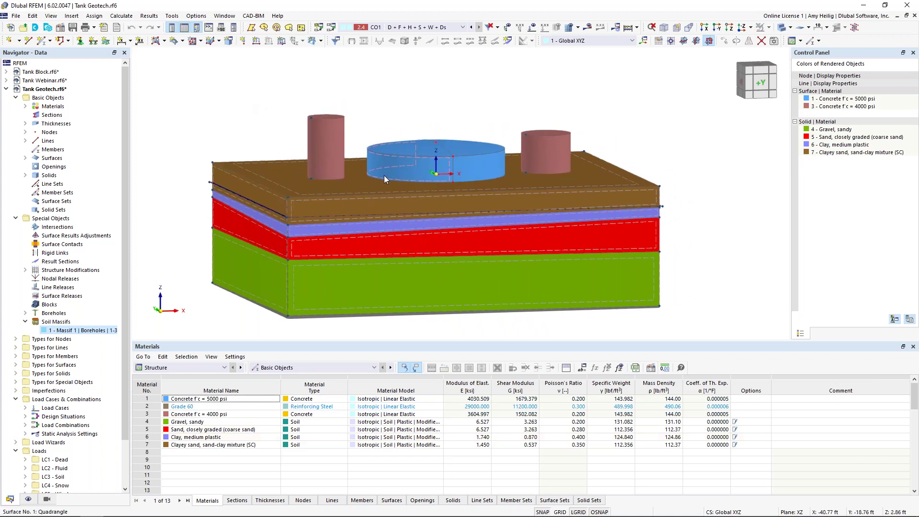
pyautogui.scroll(5, 383, 175)
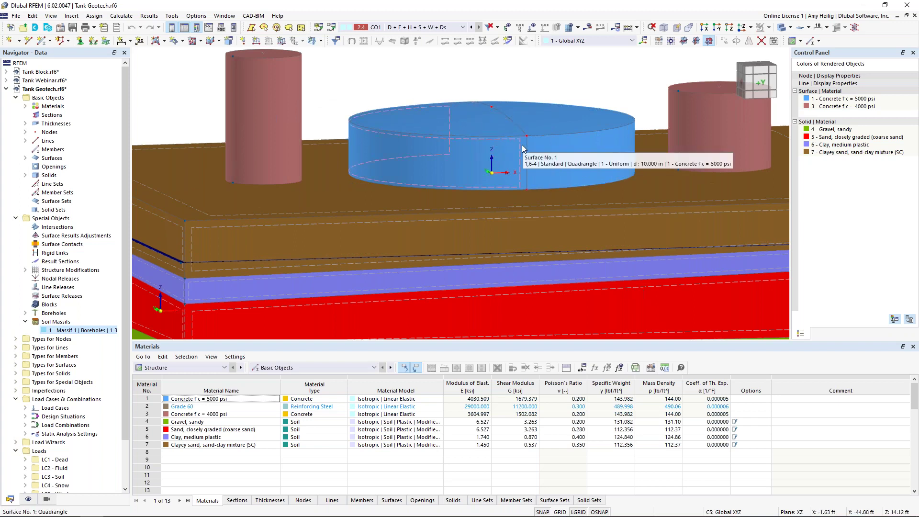
pyautogui.scroll(-3, 522, 144)
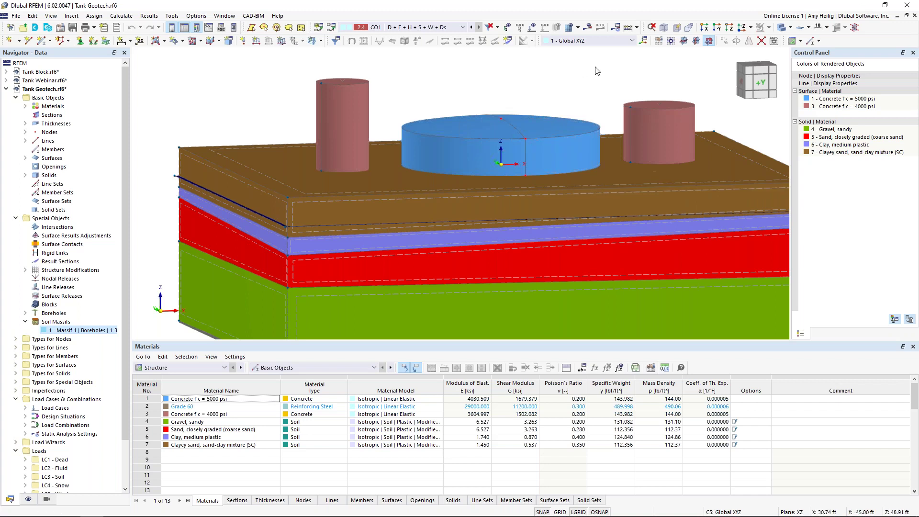
pyautogui.scroll(-4, 580, 101)
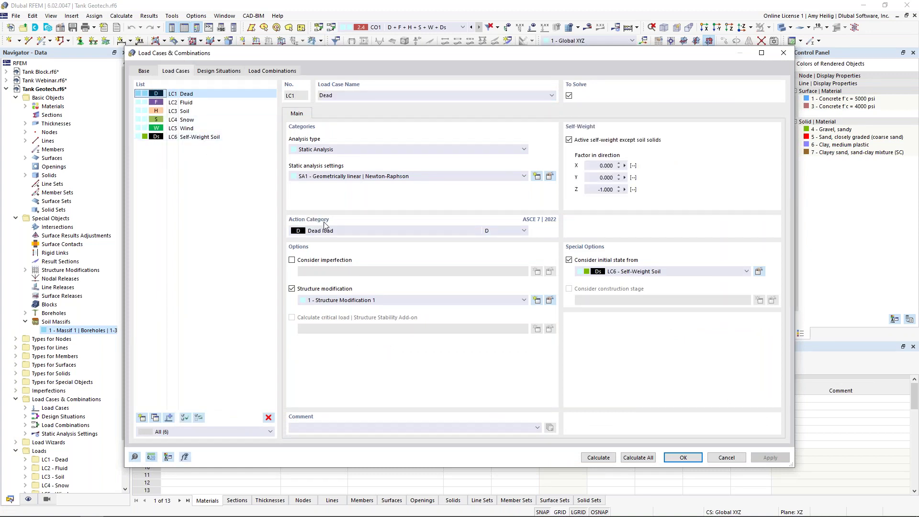
# - Review load case LC6 Self-Weight Soil and load combination CO1's settings and assigned load cases, and leave without changes
pyautogui.click(196, 137)
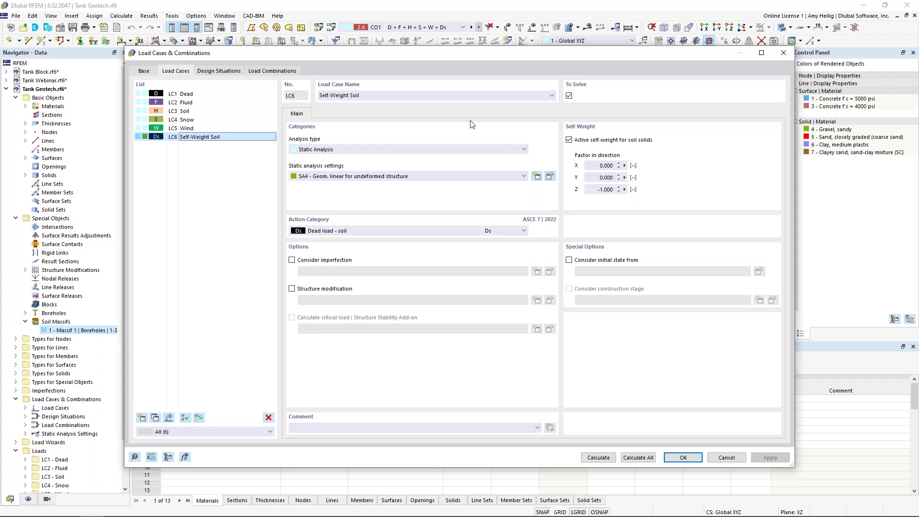
pyautogui.click(281, 72)
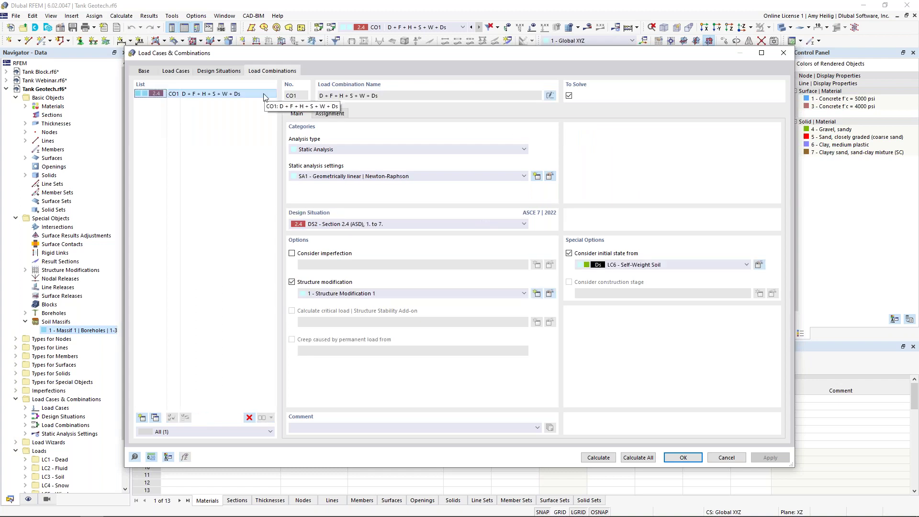
pyautogui.click(330, 114)
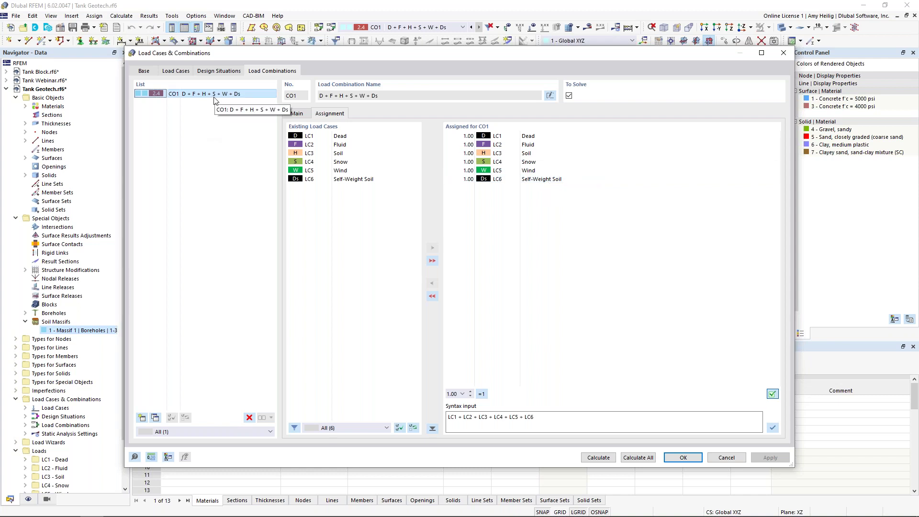
pyautogui.click(297, 114)
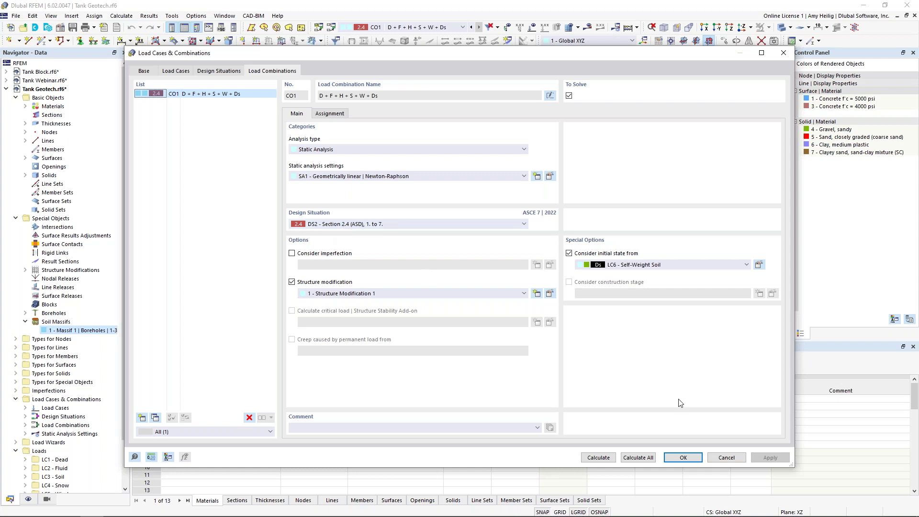
pyautogui.click(726, 458)
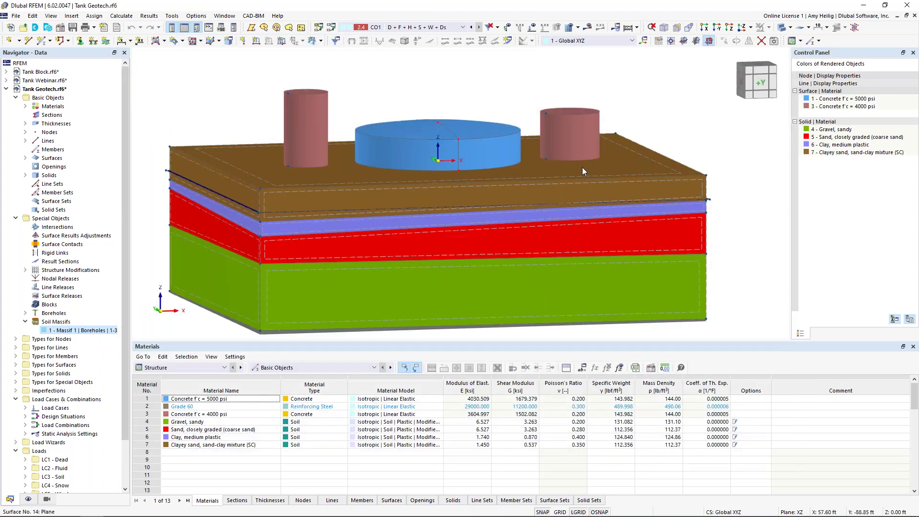
# - Show the global displacement results for CO1 and display the model as a wireframe
pyautogui.click(588, 27)
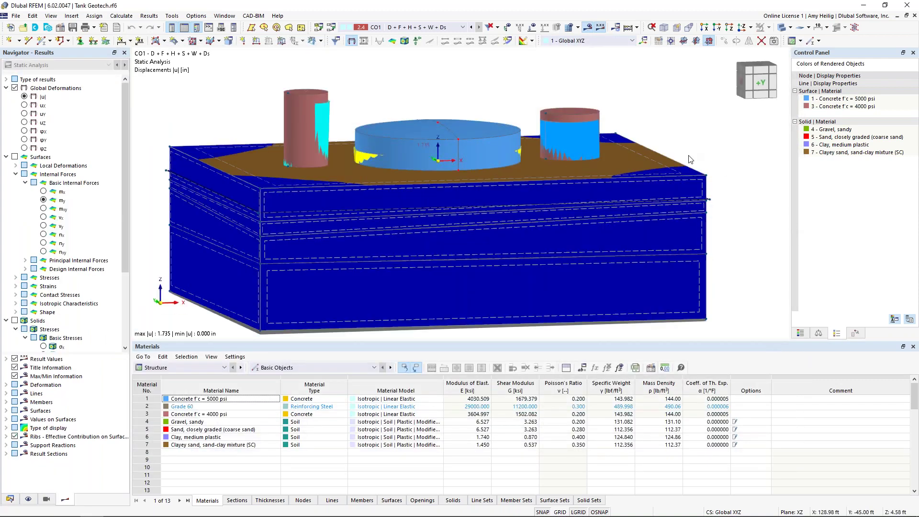
pyautogui.click(782, 29)
pyautogui.click(783, 30)
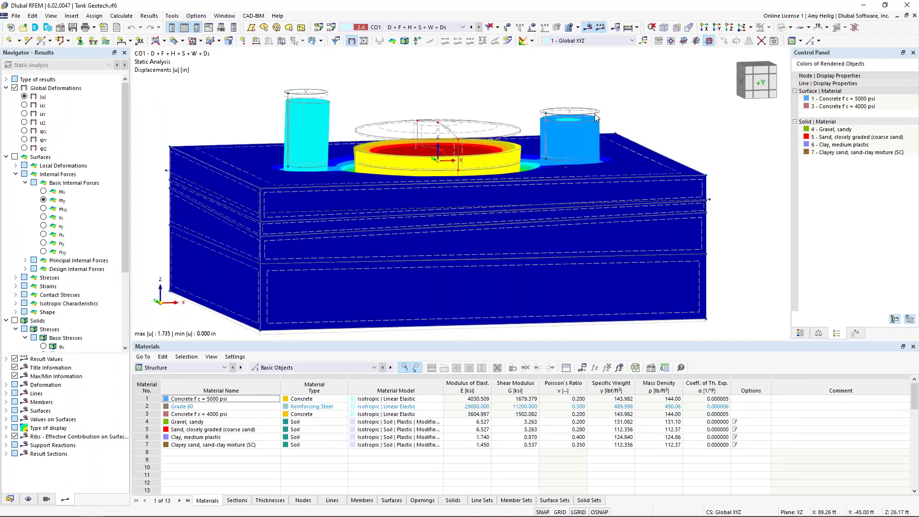
# - Set the general deformation display factor to 32 and return to the displacement colour scale
pyautogui.scroll(-1, 607, 108)
pyautogui.keyDown('ctrl'); pyautogui.moveTo(595, 113); pyautogui.dragTo(359, 86, button='middle'); pyautogui.keyUp('ctrl')
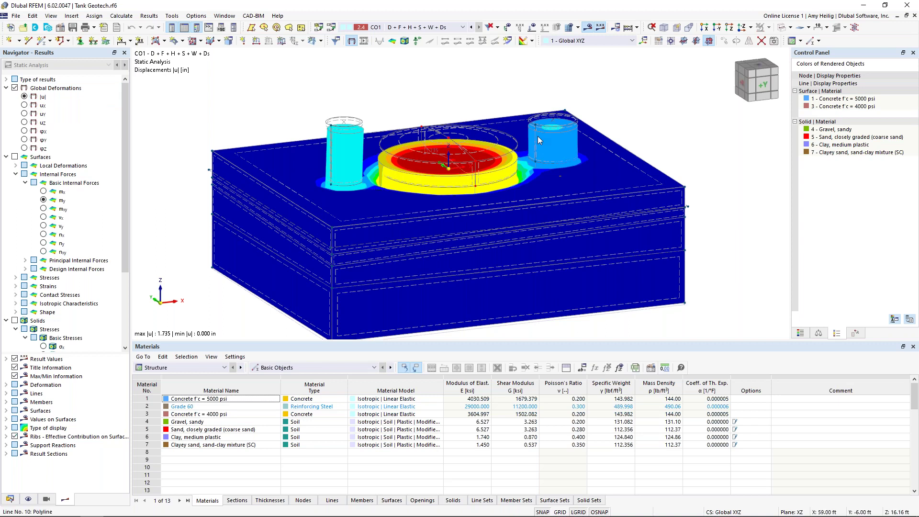
pyautogui.click(818, 335)
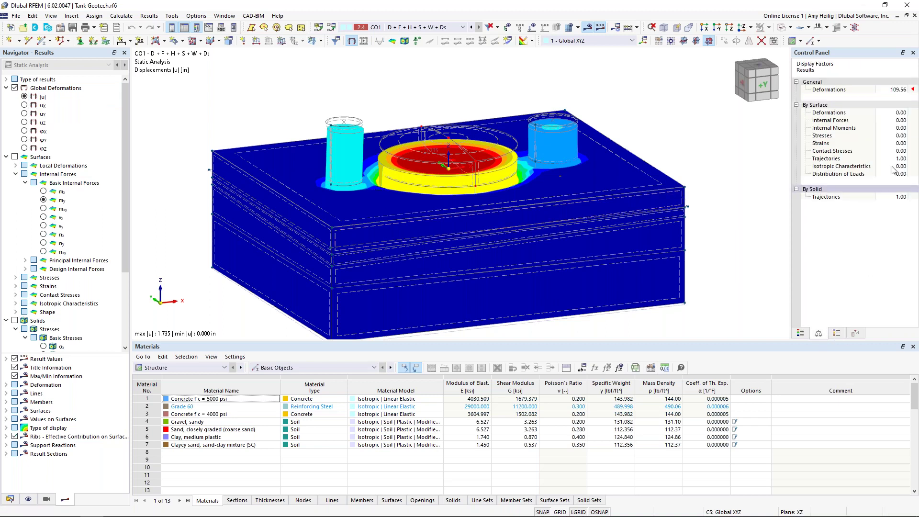
pyautogui.click(903, 91)
pyautogui.click(904, 92)
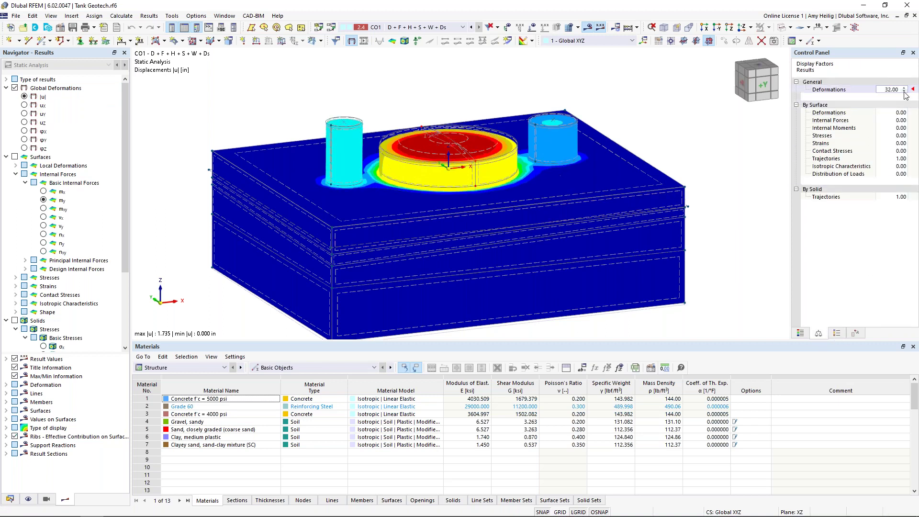
pyautogui.click(801, 332)
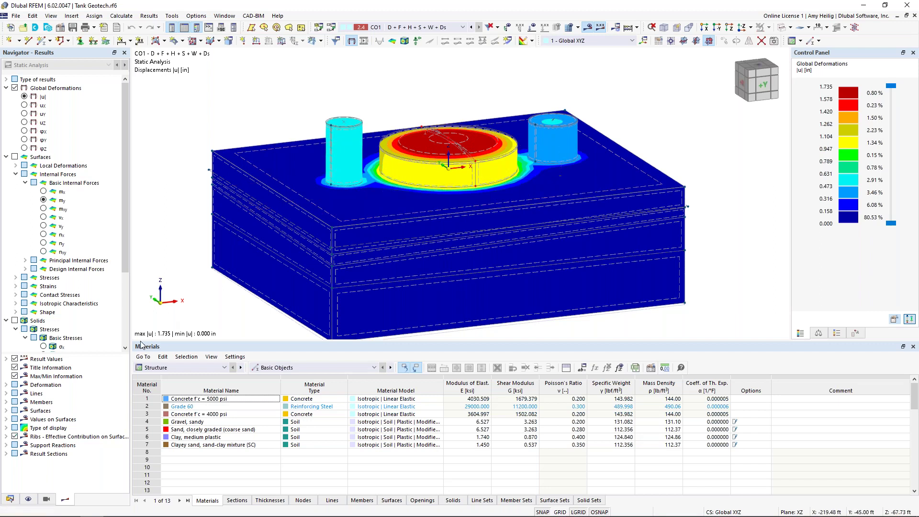
# - Apply the saved Tank Deflection Only view and examine the soil displacements beneath the tank and neighbouring structures
pyautogui.click(46, 499)
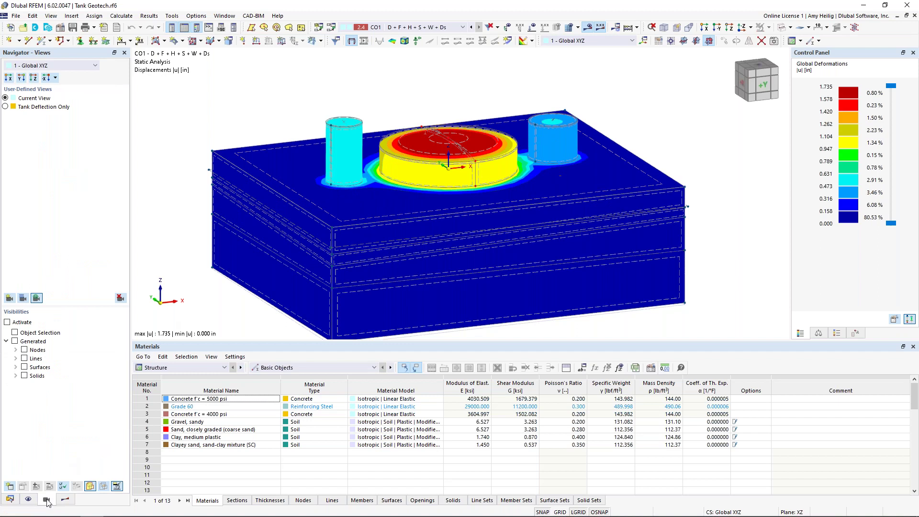
pyautogui.click(6, 108)
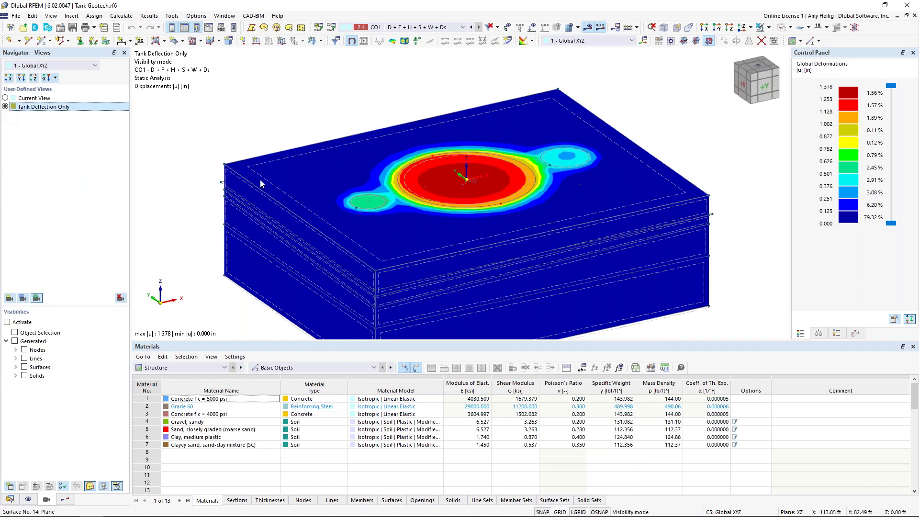
pyautogui.keyDown('ctrl'); pyautogui.moveTo(677, 292); pyautogui.dragTo(654, 258, button='middle'); pyautogui.keyUp('ctrl')
pyautogui.scroll(-1, 653, 259)
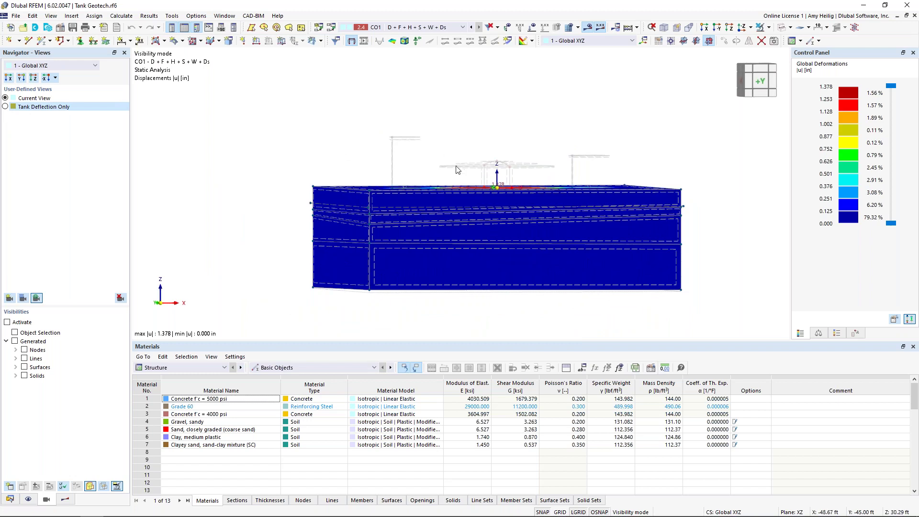
pyautogui.keyDown('ctrl'); pyautogui.moveTo(493, 173); pyautogui.dragTo(498, 233, button='middle'); pyautogui.keyUp('ctrl')
pyautogui.scroll(1, 490, 204)
pyautogui.scroll(2, 490, 204)
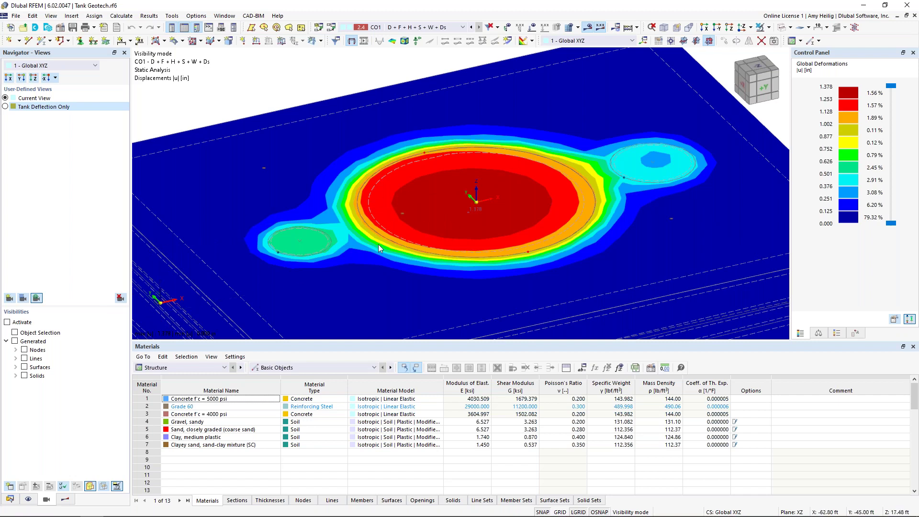
pyautogui.scroll(-1, 378, 244)
pyautogui.keyDown('ctrl'); pyautogui.moveTo(453, 303); pyautogui.dragTo(438, 224, button='middle'); pyautogui.keyUp('ctrl')
pyautogui.scroll(-2, 439, 225)
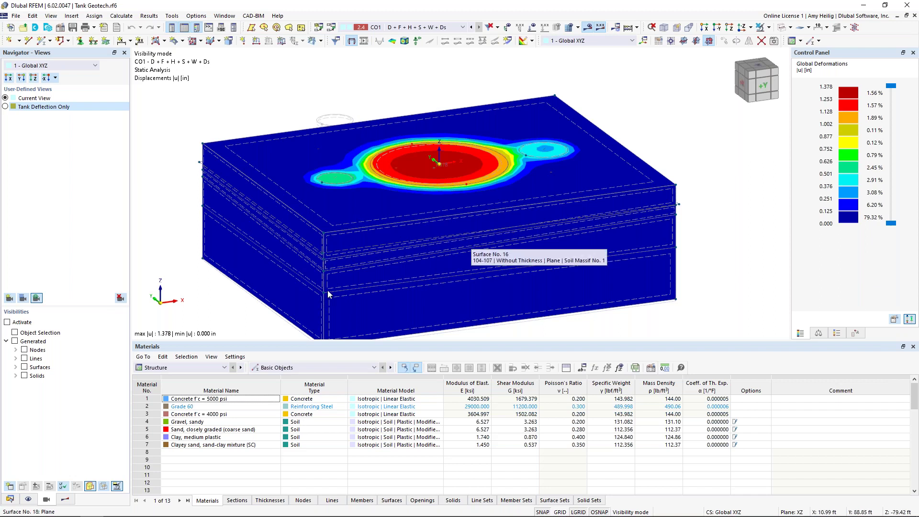
# - Create a new clipping plane of type Offset XYZ, parallel to XZ, through the global origin
pyautogui.click(10, 499)
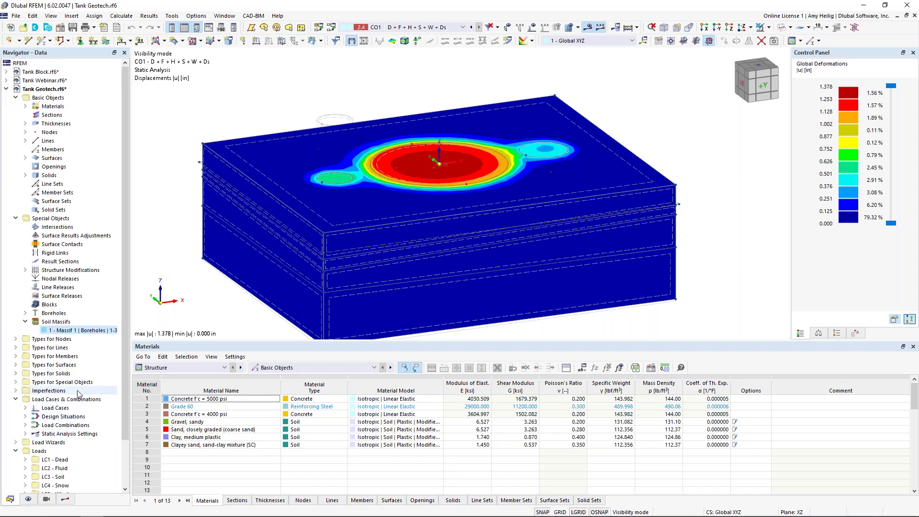
pyautogui.scroll(-2, 79, 394)
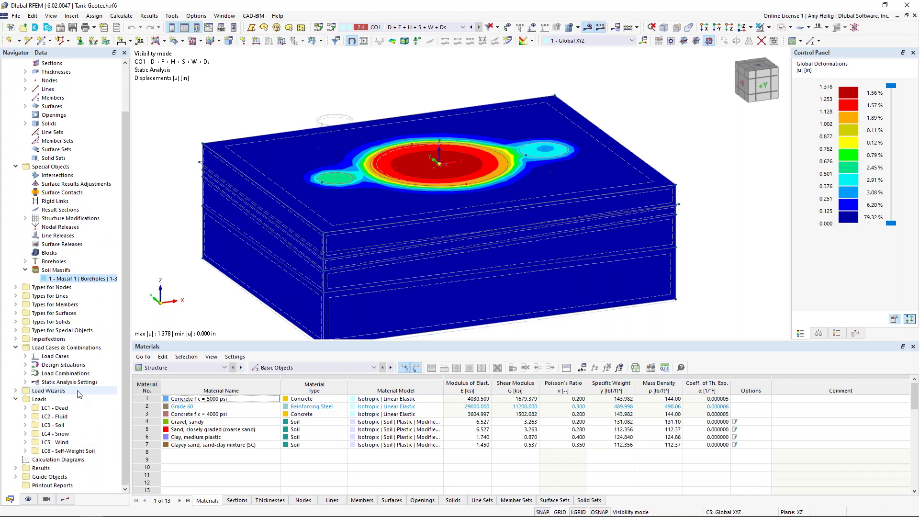
pyautogui.click(16, 477)
pyautogui.scroll(-4, 62, 447)
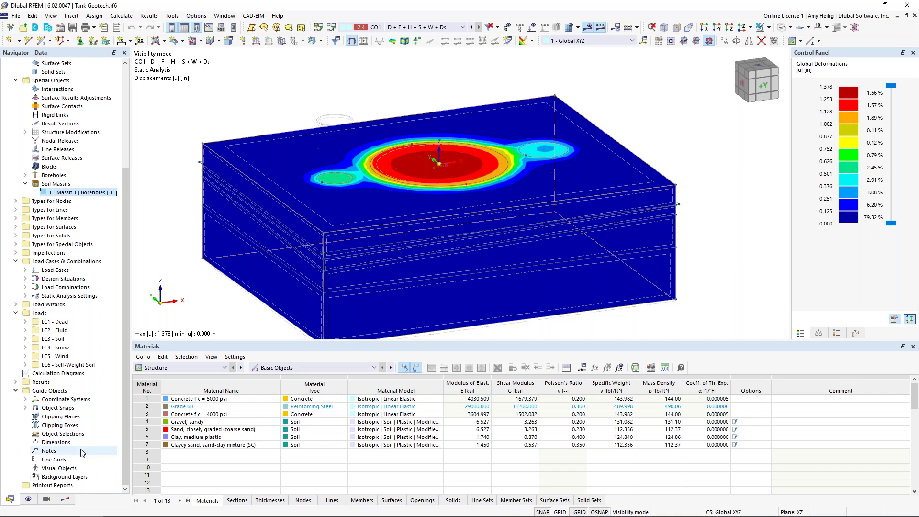
pyautogui.rightClick(66, 419)
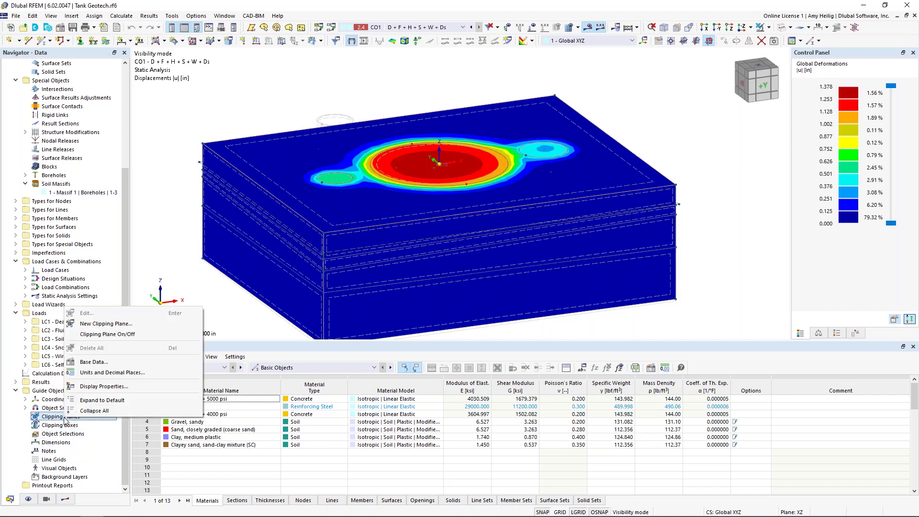
pyautogui.click(113, 325)
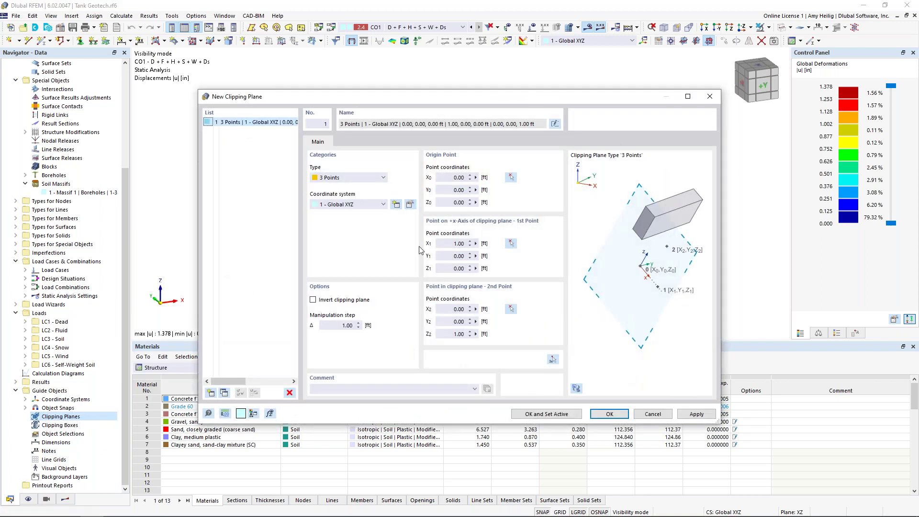
pyautogui.click(352, 178)
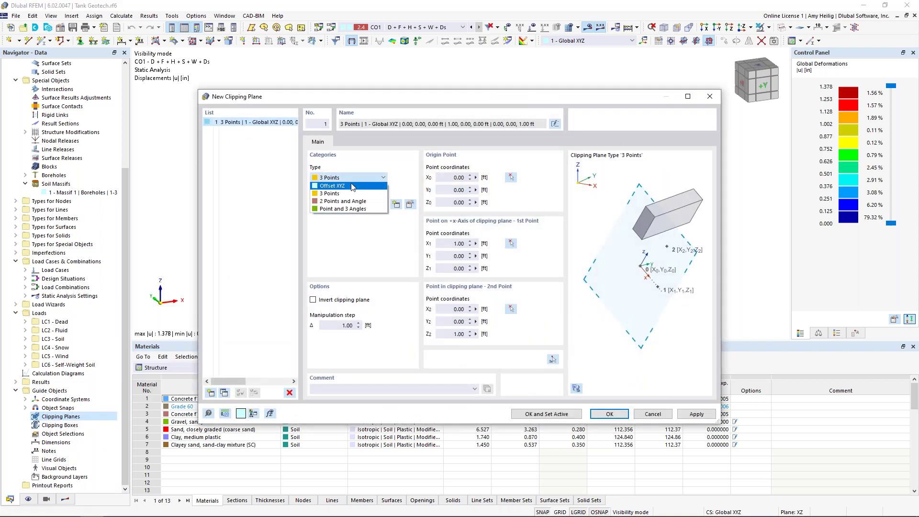
pyautogui.click(352, 186)
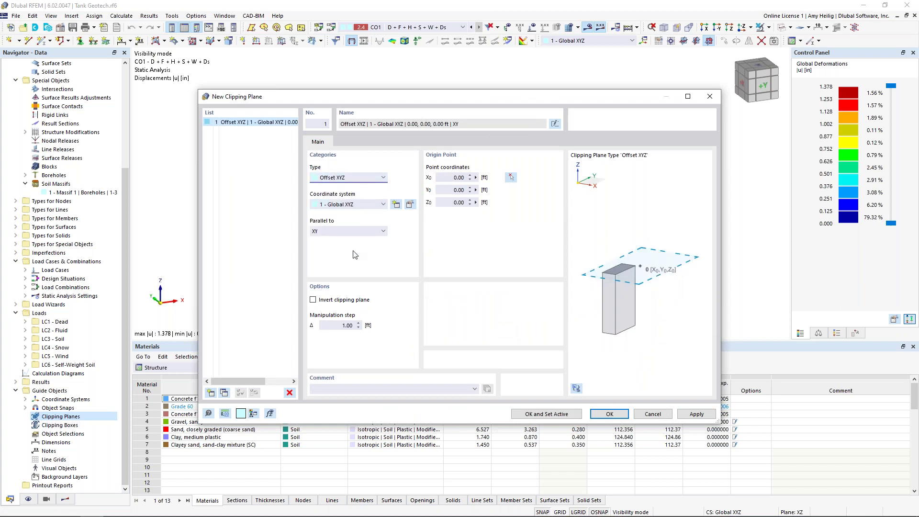
pyautogui.click(348, 232)
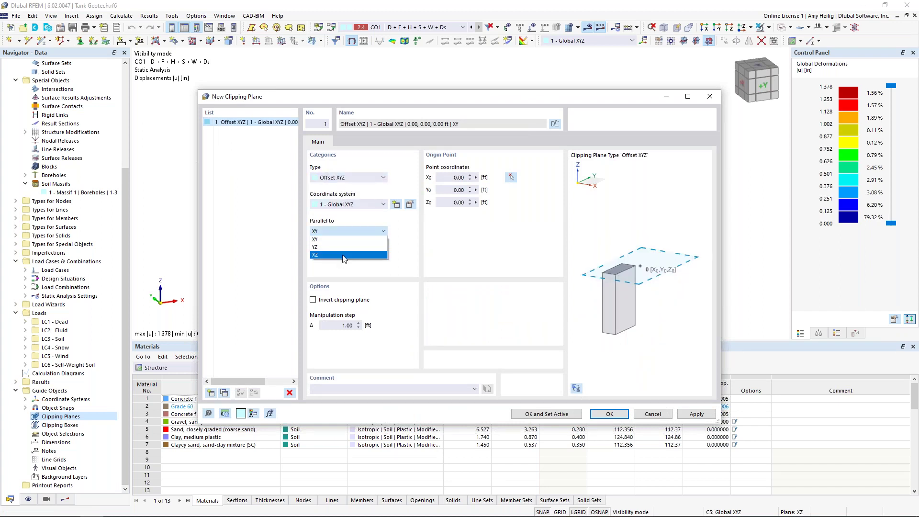
pyautogui.click(343, 259)
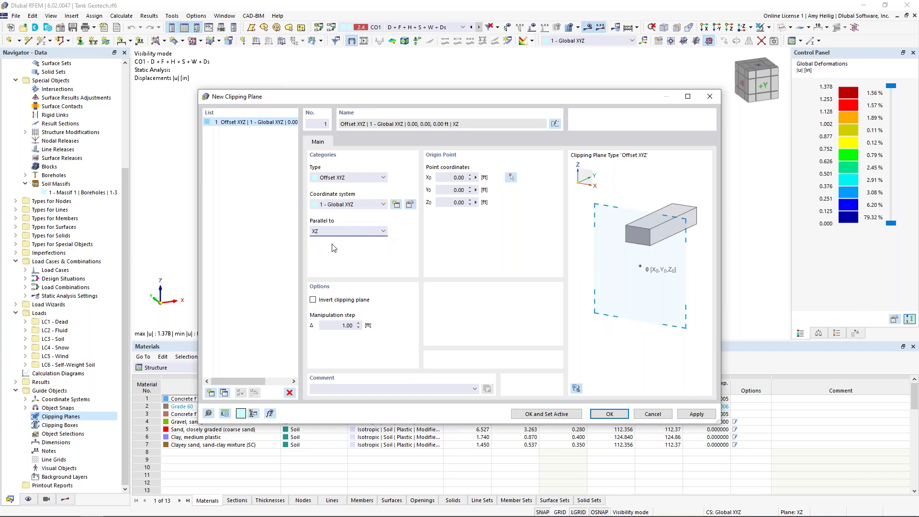
pyautogui.click(609, 414)
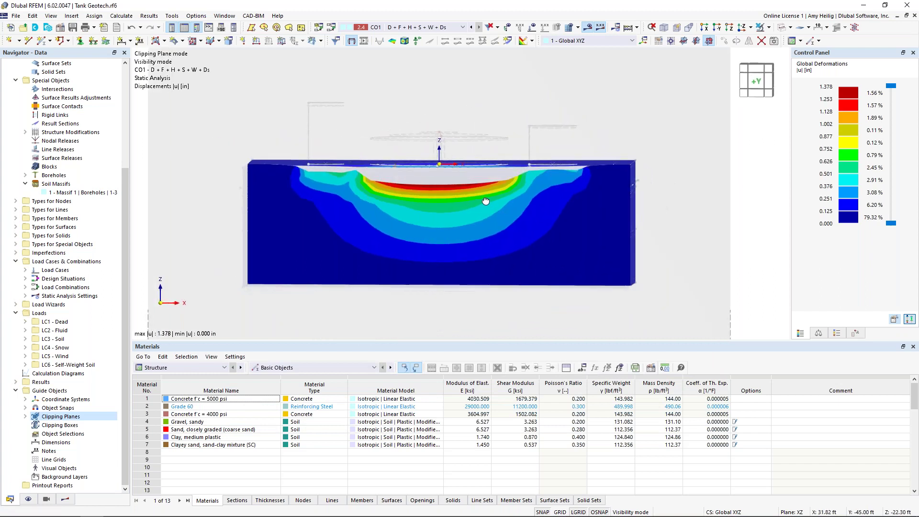
# - Examine the displacement contours on the soil section cut by the clipping plane, from the front and at an angle
pyautogui.scroll(3, 446, 223)
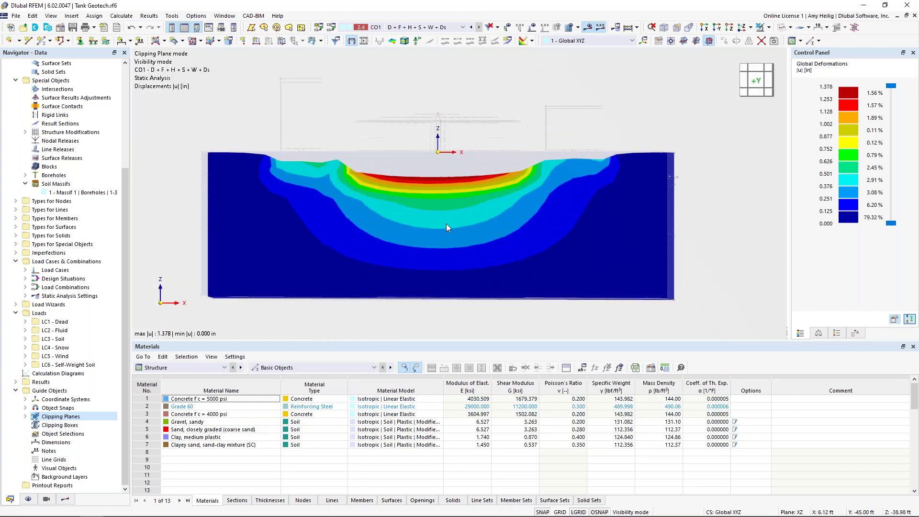
pyautogui.scroll(-1, 446, 223)
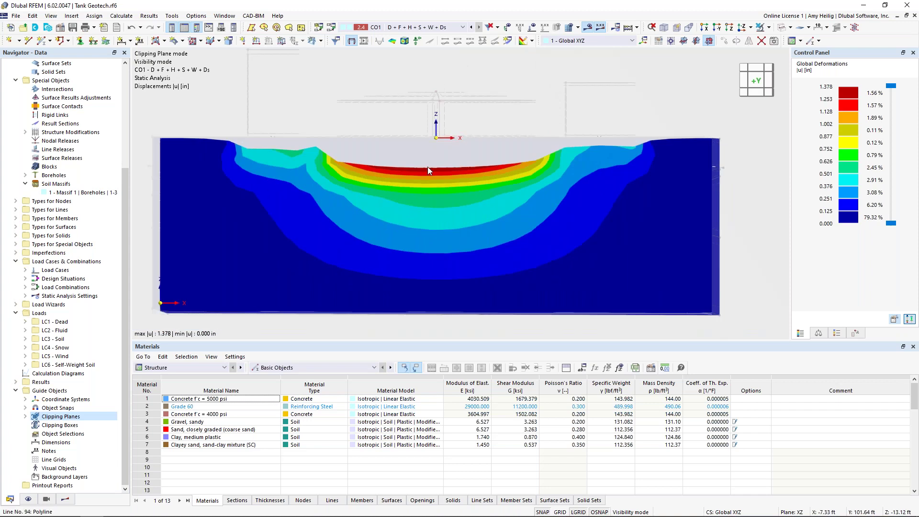
pyautogui.scroll(-1, 427, 167)
pyautogui.scroll(-2, 355, 205)
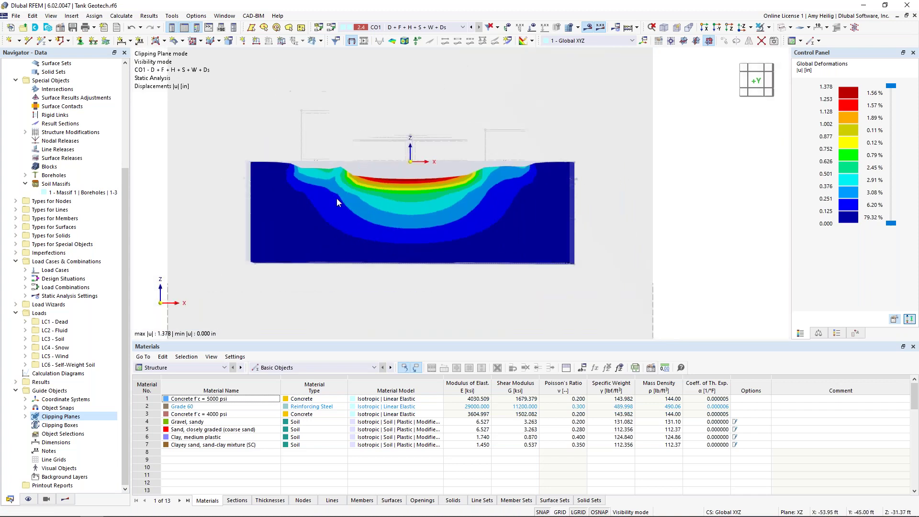
pyautogui.keyDown('ctrl'); pyautogui.moveTo(329, 192); pyautogui.dragTo(401, 217, button='middle'); pyautogui.keyUp('ctrl')
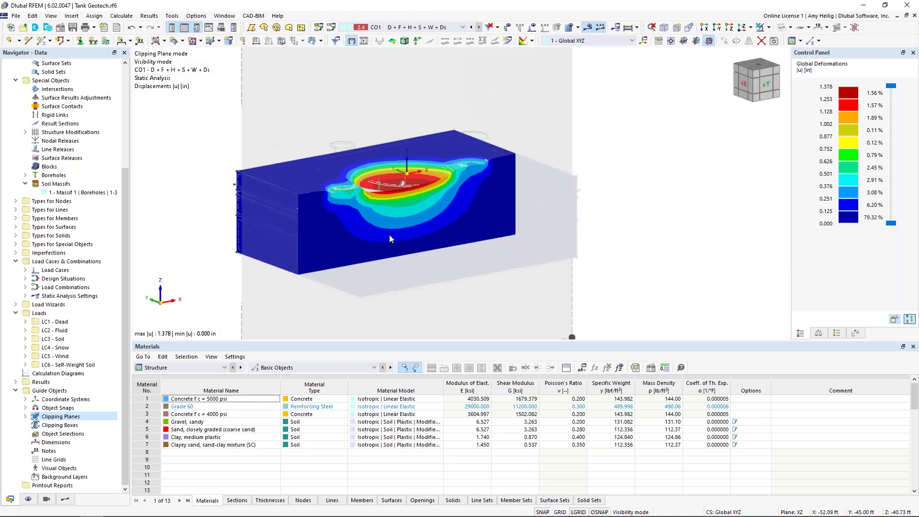
pyautogui.scroll(-3, 415, 188)
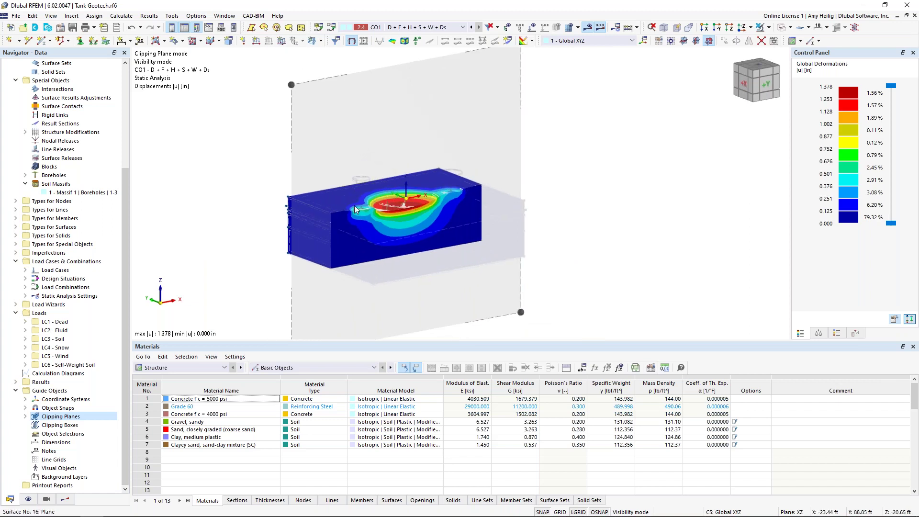
pyautogui.scroll(2, 355, 208)
pyautogui.scroll(-1, 355, 208)
# - Enlarge the model view area and set the general deformation display factor to 8
pyautogui.moveTo(424, 342); pyautogui.dragTo(424, 426)
pyautogui.moveTo(278, 103)
pyautogui.mouseDown()
pyautogui.moveTo(304, 112)
pyautogui.moveTo(280, 102)
pyautogui.mouseUp()
pyautogui.click(823, 421)
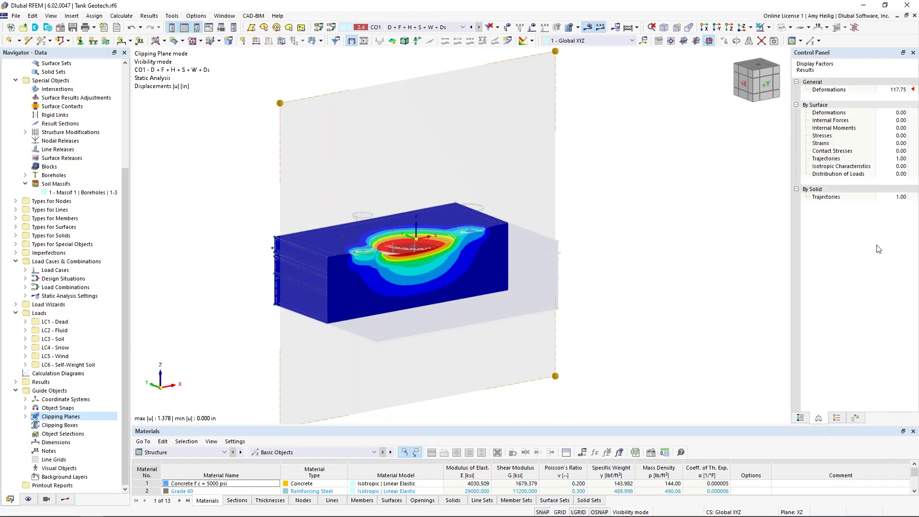
pyautogui.click(903, 91)
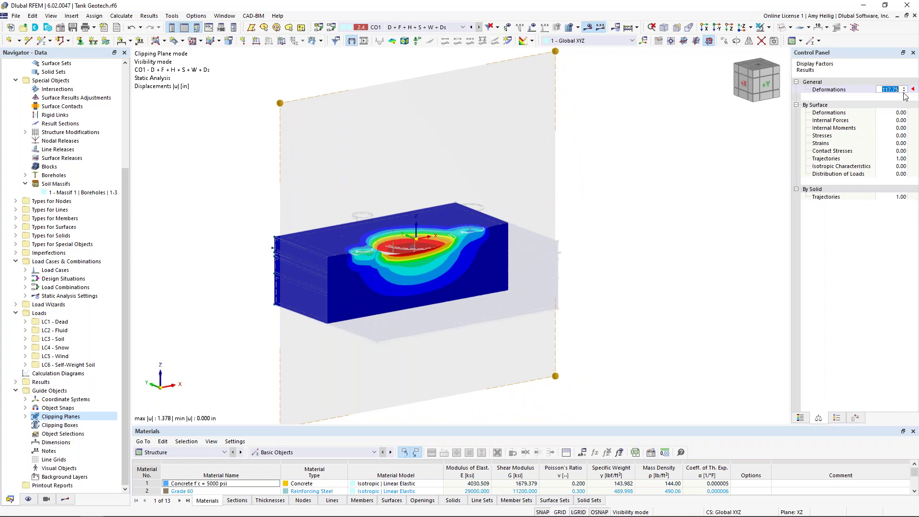
pyautogui.write('8')
pyautogui.press('Return')
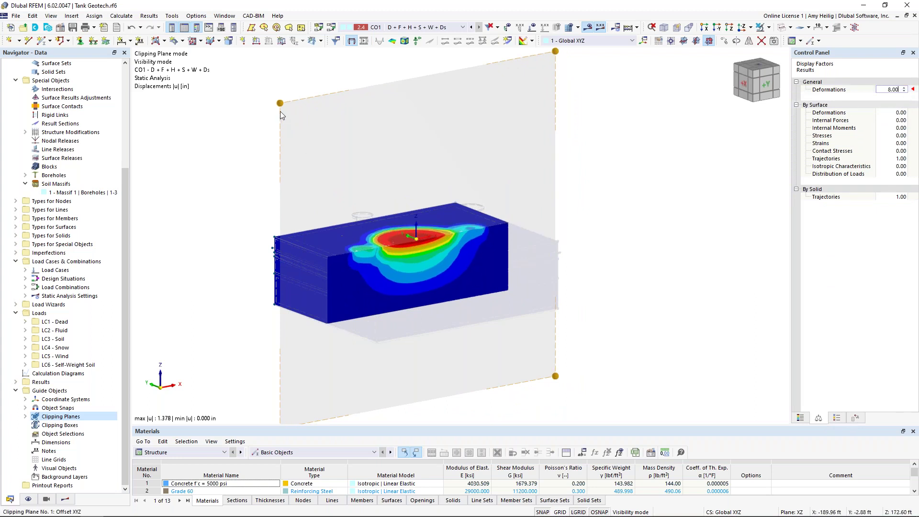
# - Manipulate the clipping plane by its corner handle and examine the displacement contours across the soil section from the front
pyautogui.moveTo(286, 109)
pyautogui.mouseDown()
pyautogui.moveTo(259, 92)
pyautogui.moveTo(302, 108)
pyautogui.moveTo(294, 122)
pyautogui.moveTo(269, 97)
pyautogui.moveTo(293, 106)
pyautogui.moveTo(283, 104)
pyautogui.mouseUp()
pyautogui.keyDown('ctrl'); pyautogui.moveTo(665, 302); pyautogui.dragTo(576, 273, button='middle'); pyautogui.keyUp('ctrl')
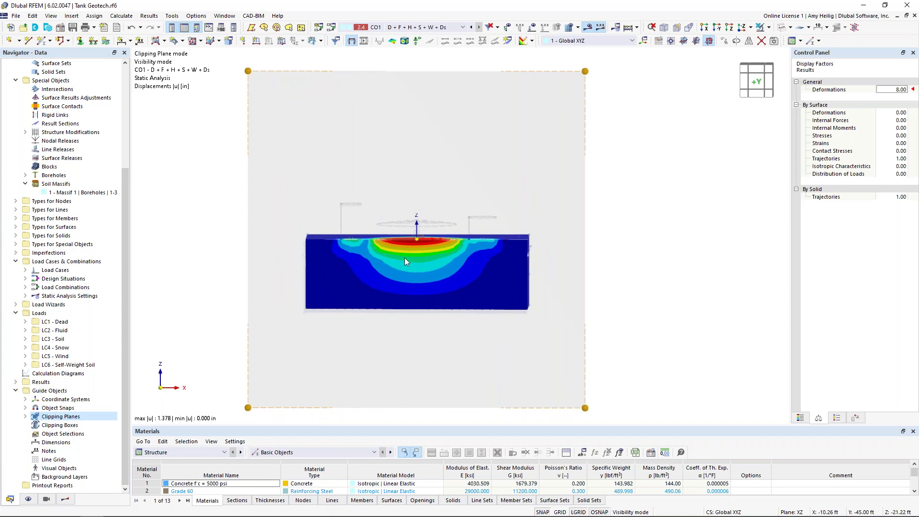
pyautogui.scroll(4, 405, 259)
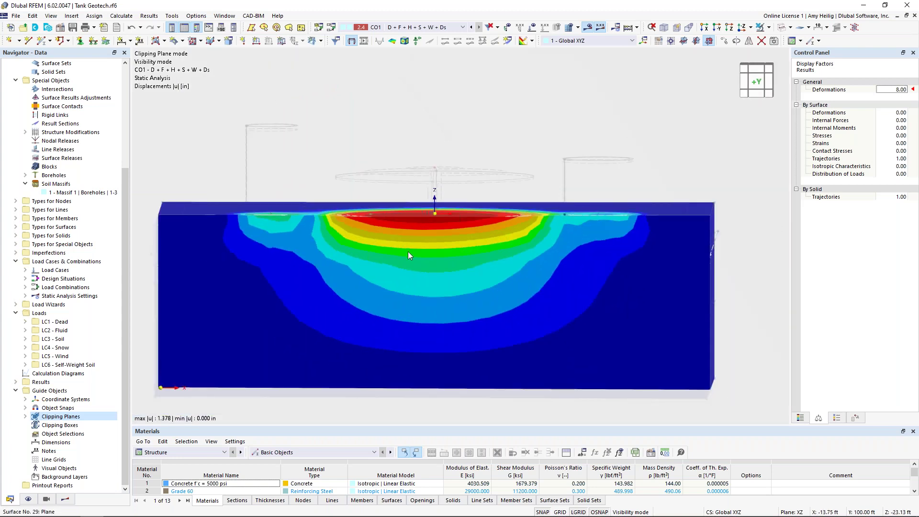
pyautogui.scroll(-2, 407, 251)
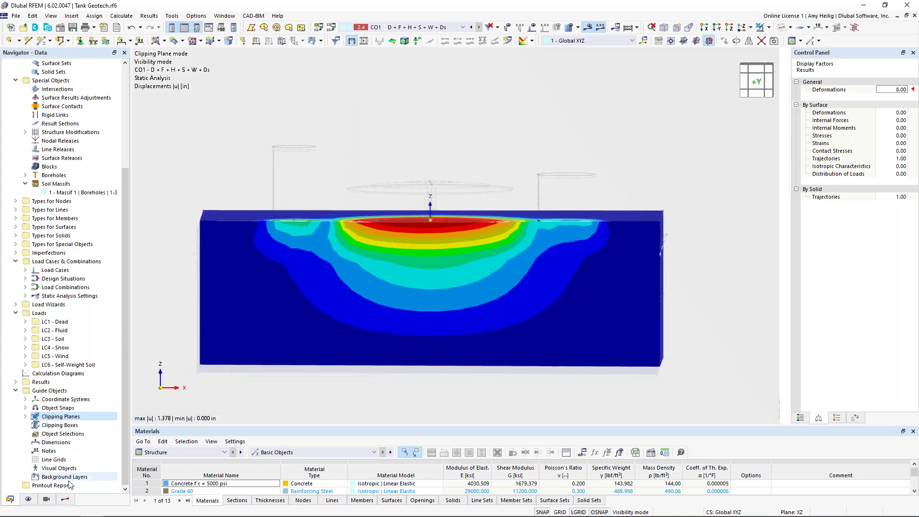
# - Show the solids' basic stress results on the clipped soil section, with σz selected
pyautogui.click(65, 499)
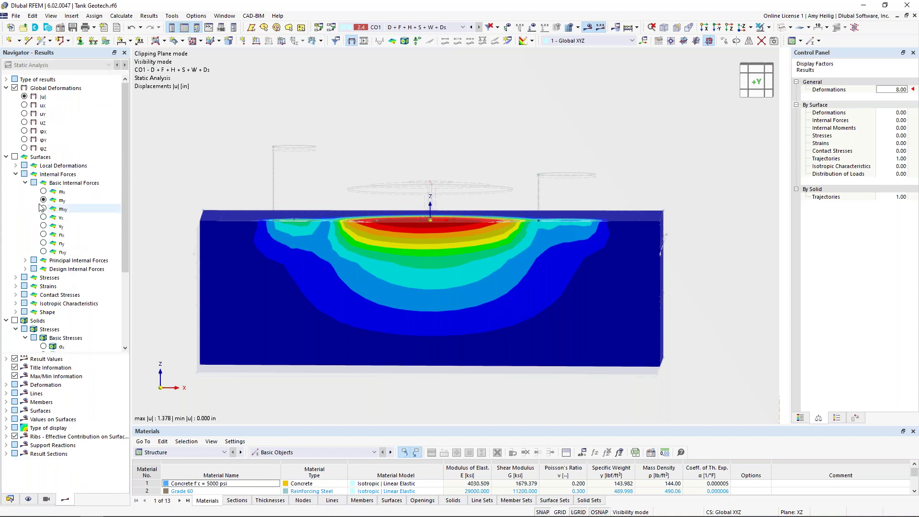
pyautogui.click(7, 157)
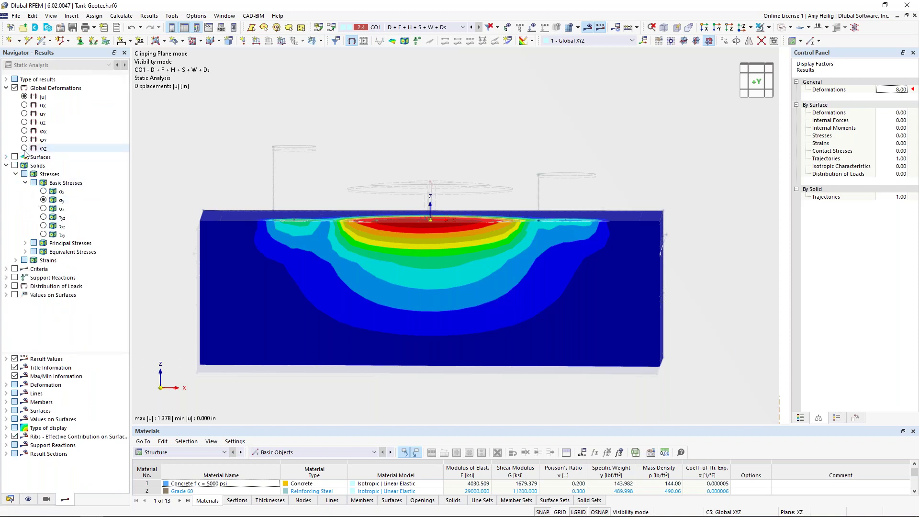
pyautogui.click(16, 166)
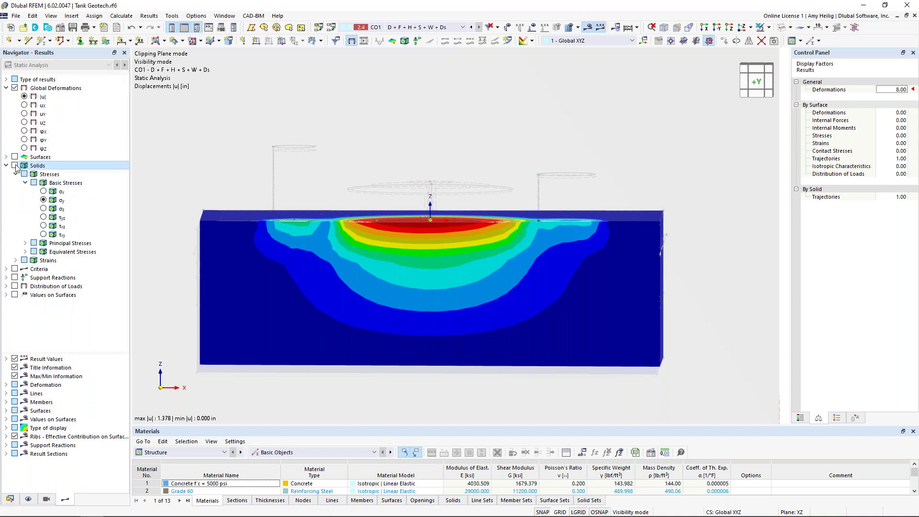
pyautogui.click(15, 166)
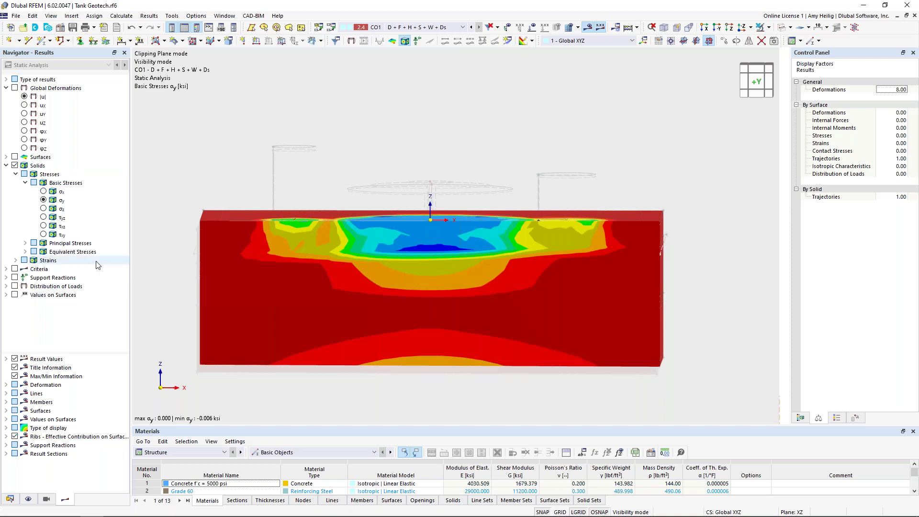
pyautogui.click(44, 208)
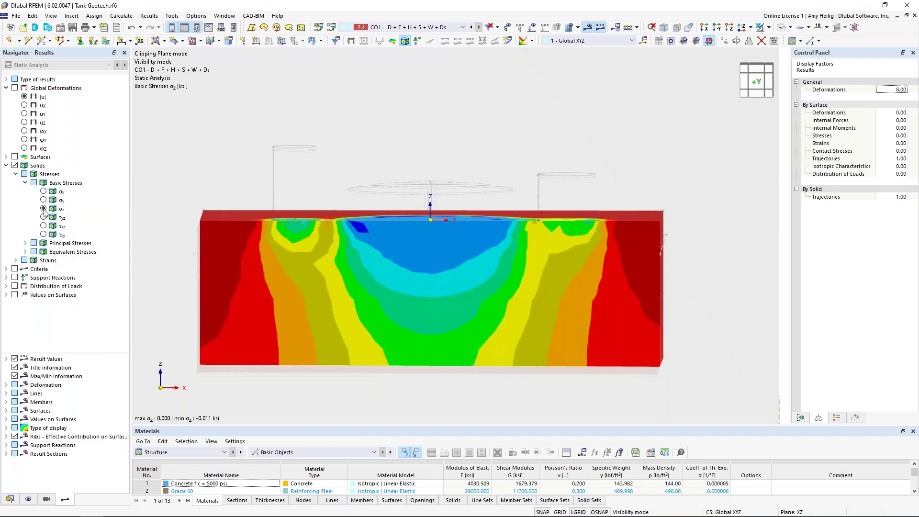
# - Examine the σz stress contours on the clipped soil section from the front and at an angle
pyautogui.moveTo(395, 288); pyautogui.dragTo(398, 282, button='middle')
pyautogui.scroll(1, 403, 284)
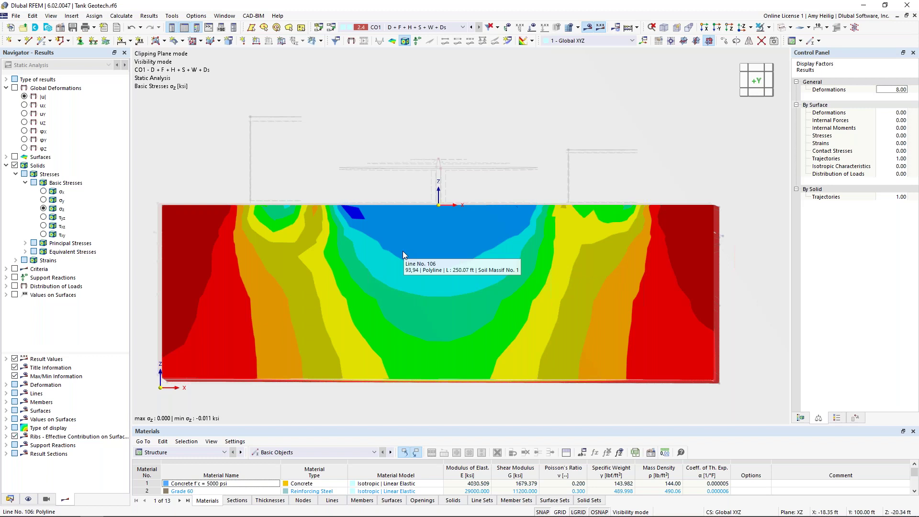
pyautogui.keyDown('ctrl'); pyautogui.moveTo(331, 244); pyautogui.dragTo(397, 257, button='middle'); pyautogui.keyUp('ctrl')
pyautogui.scroll(-3, 411, 264)
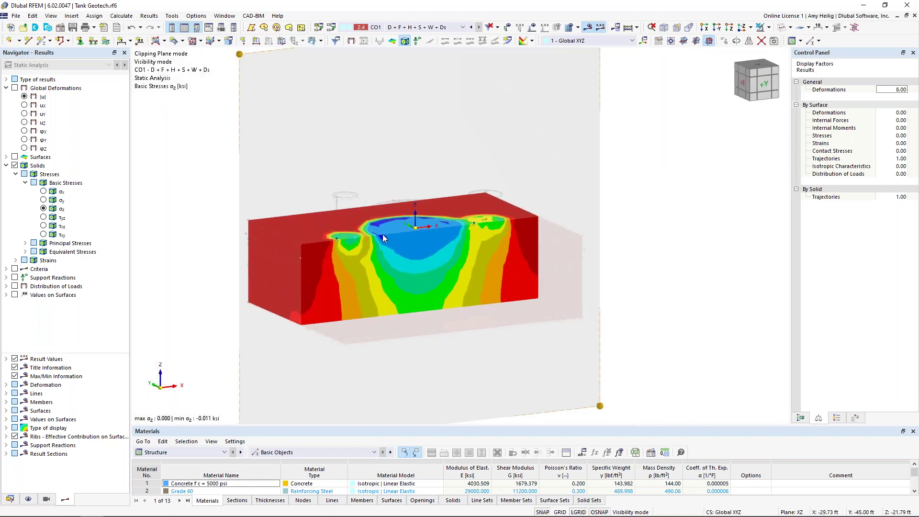
# - Shift the clipping plane slightly by its corner handle and examine the σz contours on the soil section from the front
pyautogui.moveTo(240, 54); pyautogui.dragTo(234, 86)
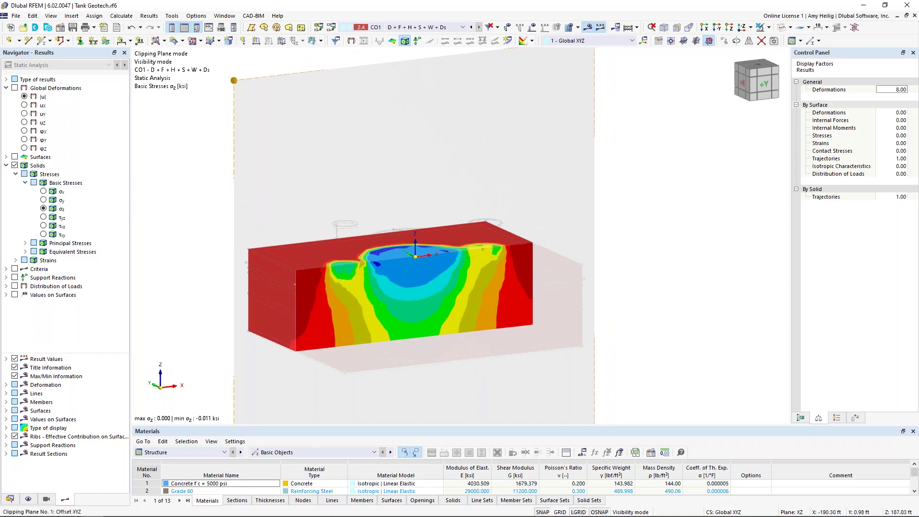
pyautogui.keyDown('ctrl'); pyautogui.moveTo(614, 285); pyautogui.dragTo(551, 259, button='middle'); pyautogui.keyUp('ctrl')
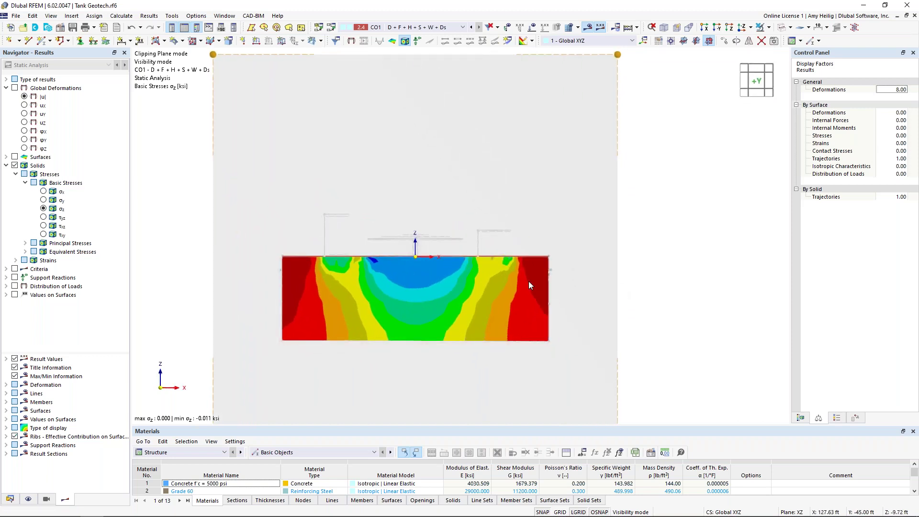
pyautogui.scroll(2, 430, 325)
pyautogui.moveTo(426, 378); pyautogui.dragTo(456, 360, button='middle')
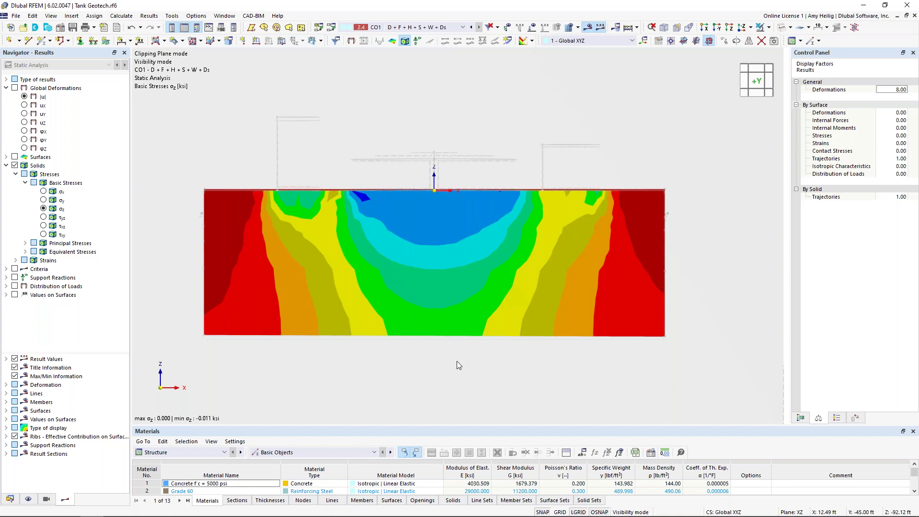
# - Switch to the running PowerPoint slide show of the Reinforced Concrete Tank Design in RFEM 6 presentation
pyautogui.press('super+Tab')
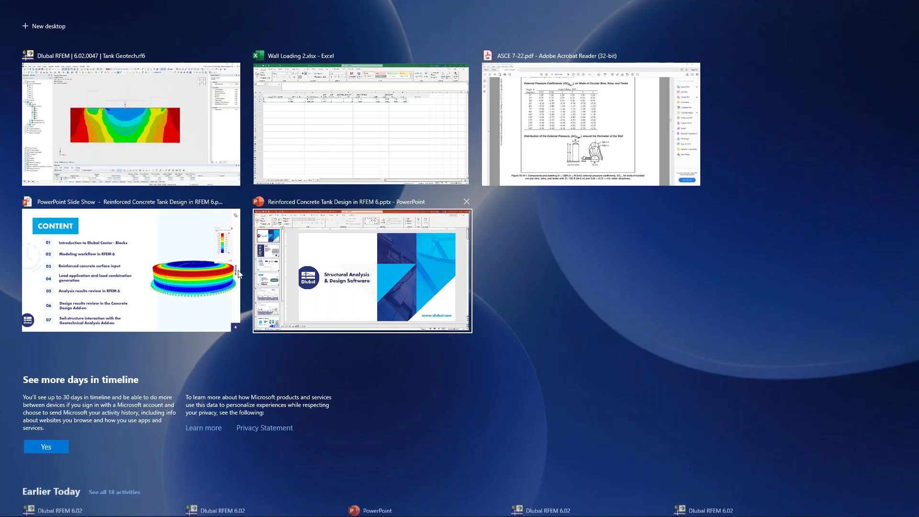
pyautogui.click(210, 269)
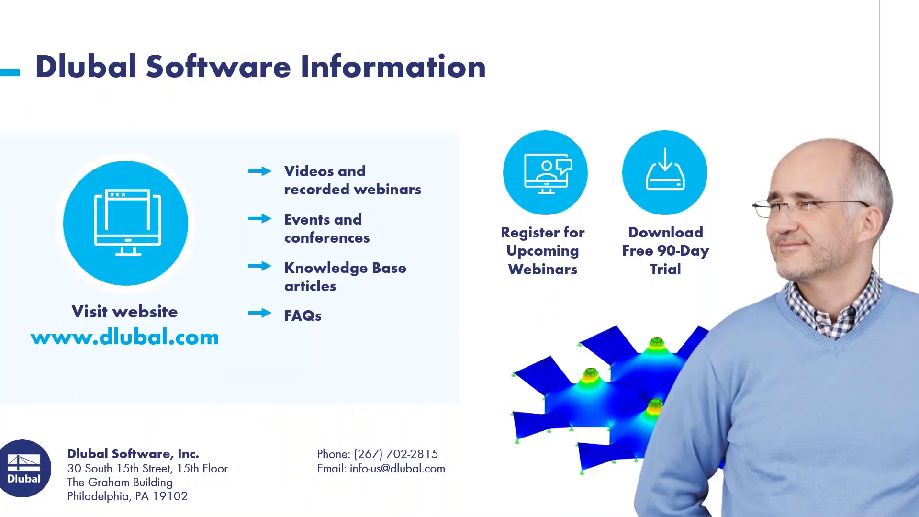